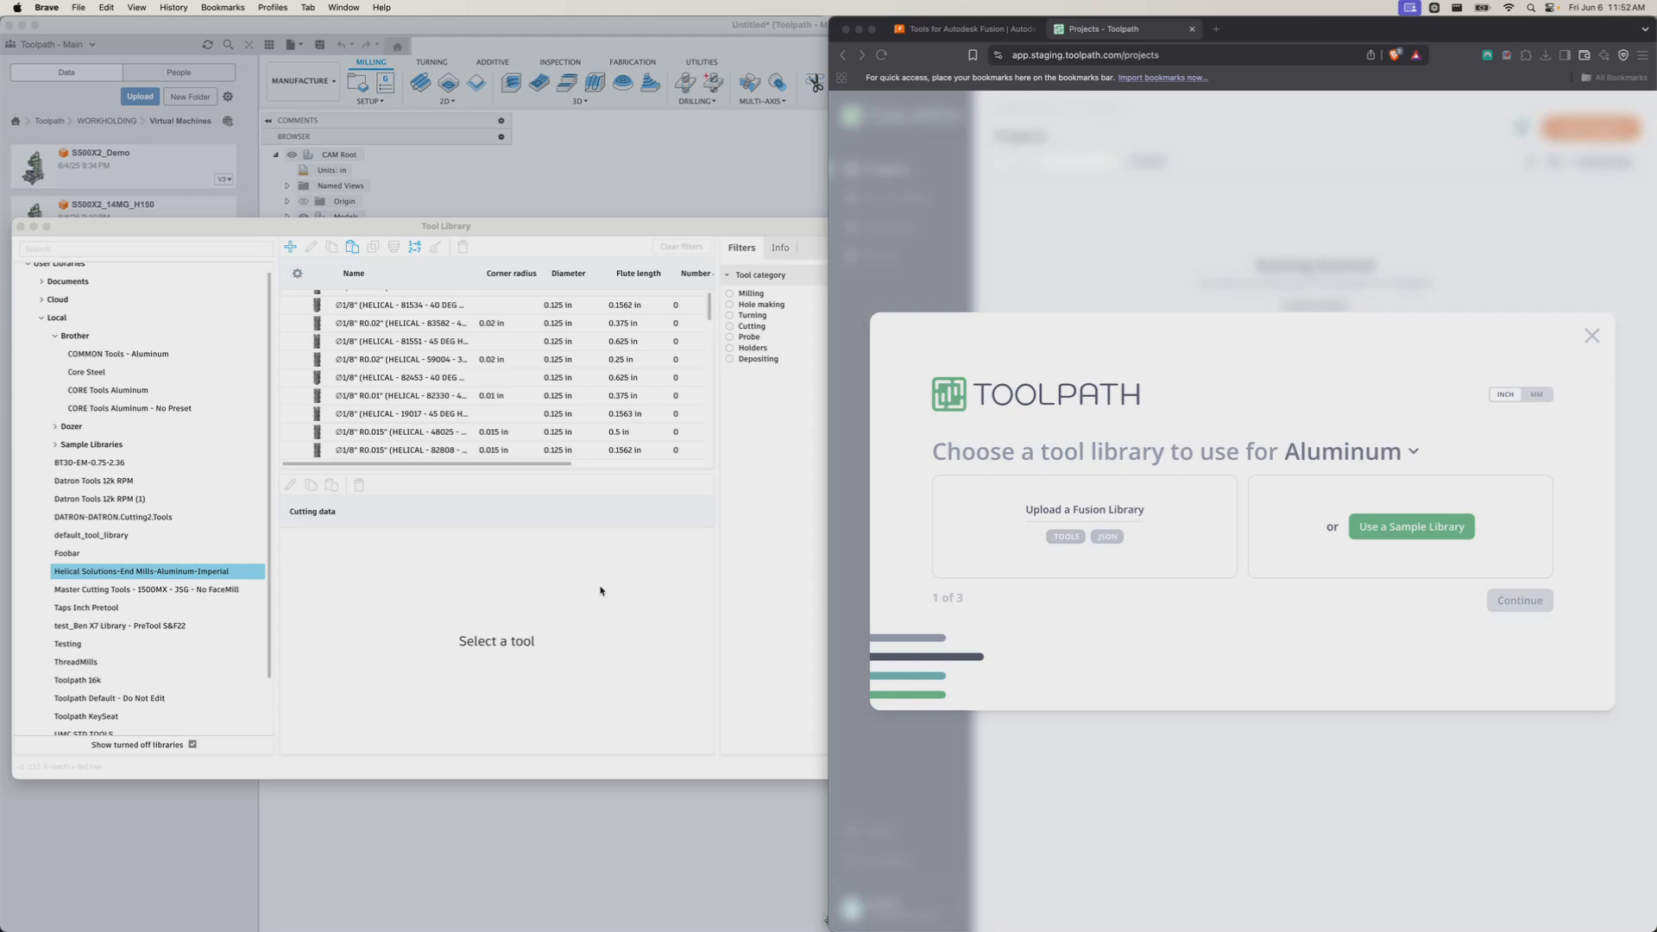
Export the local Brother library CORE Tools Aluminum as CORE Tools Aluminum.json to Downloads, replacing the existing file.
left_click(145, 509)
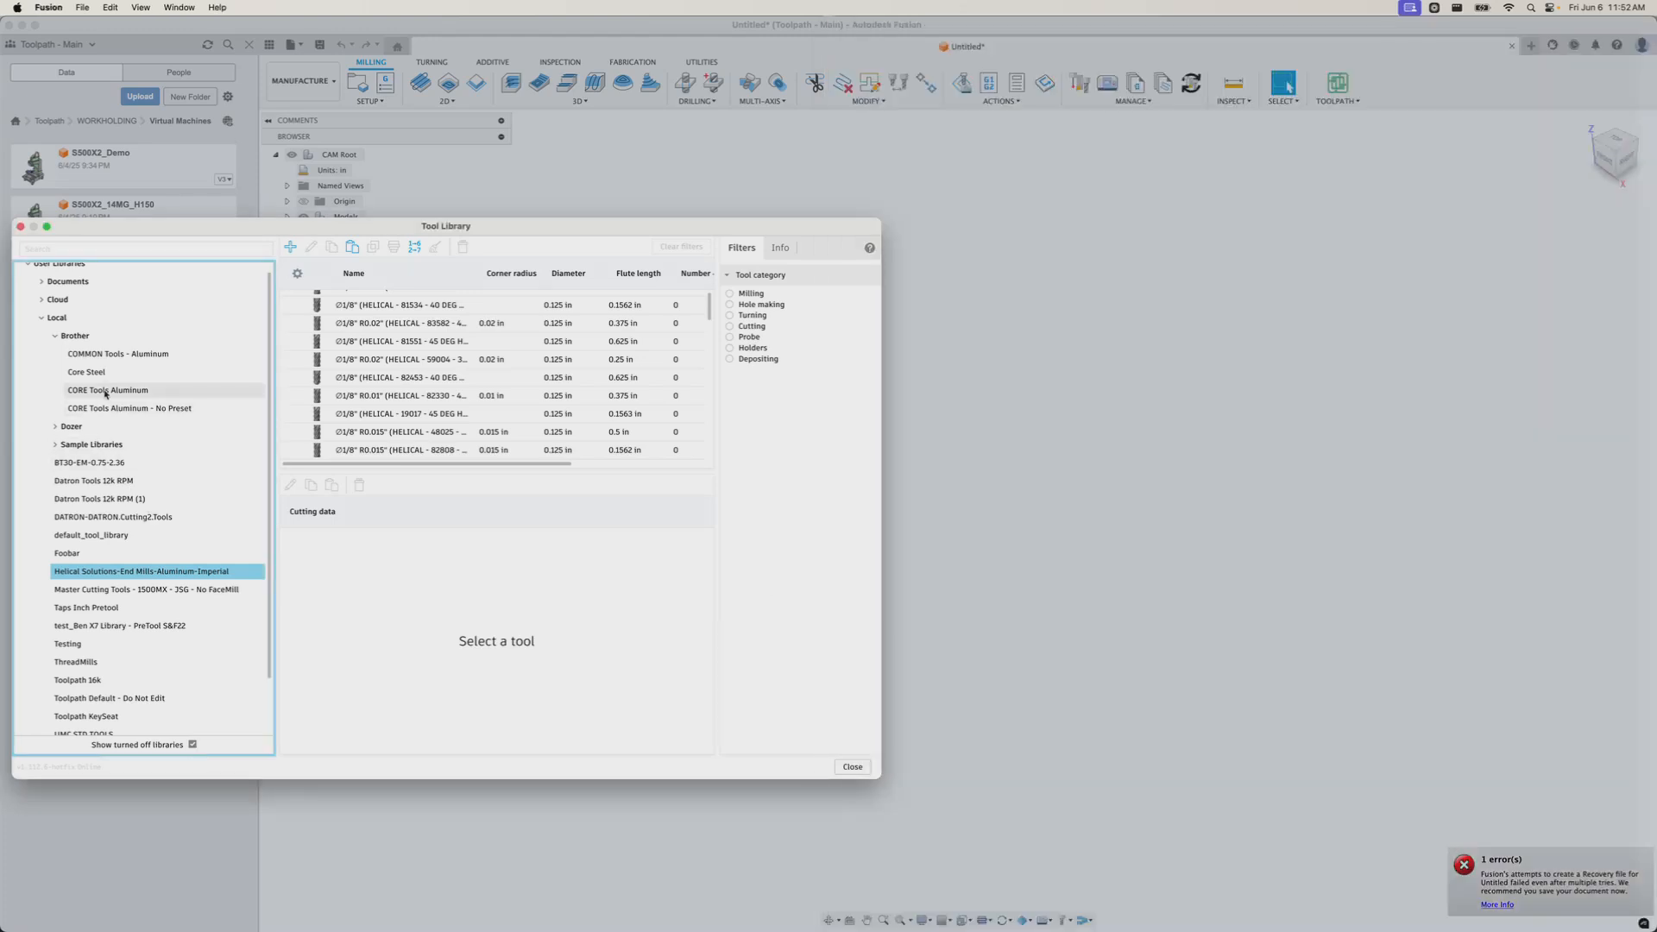
right_click(114, 390)
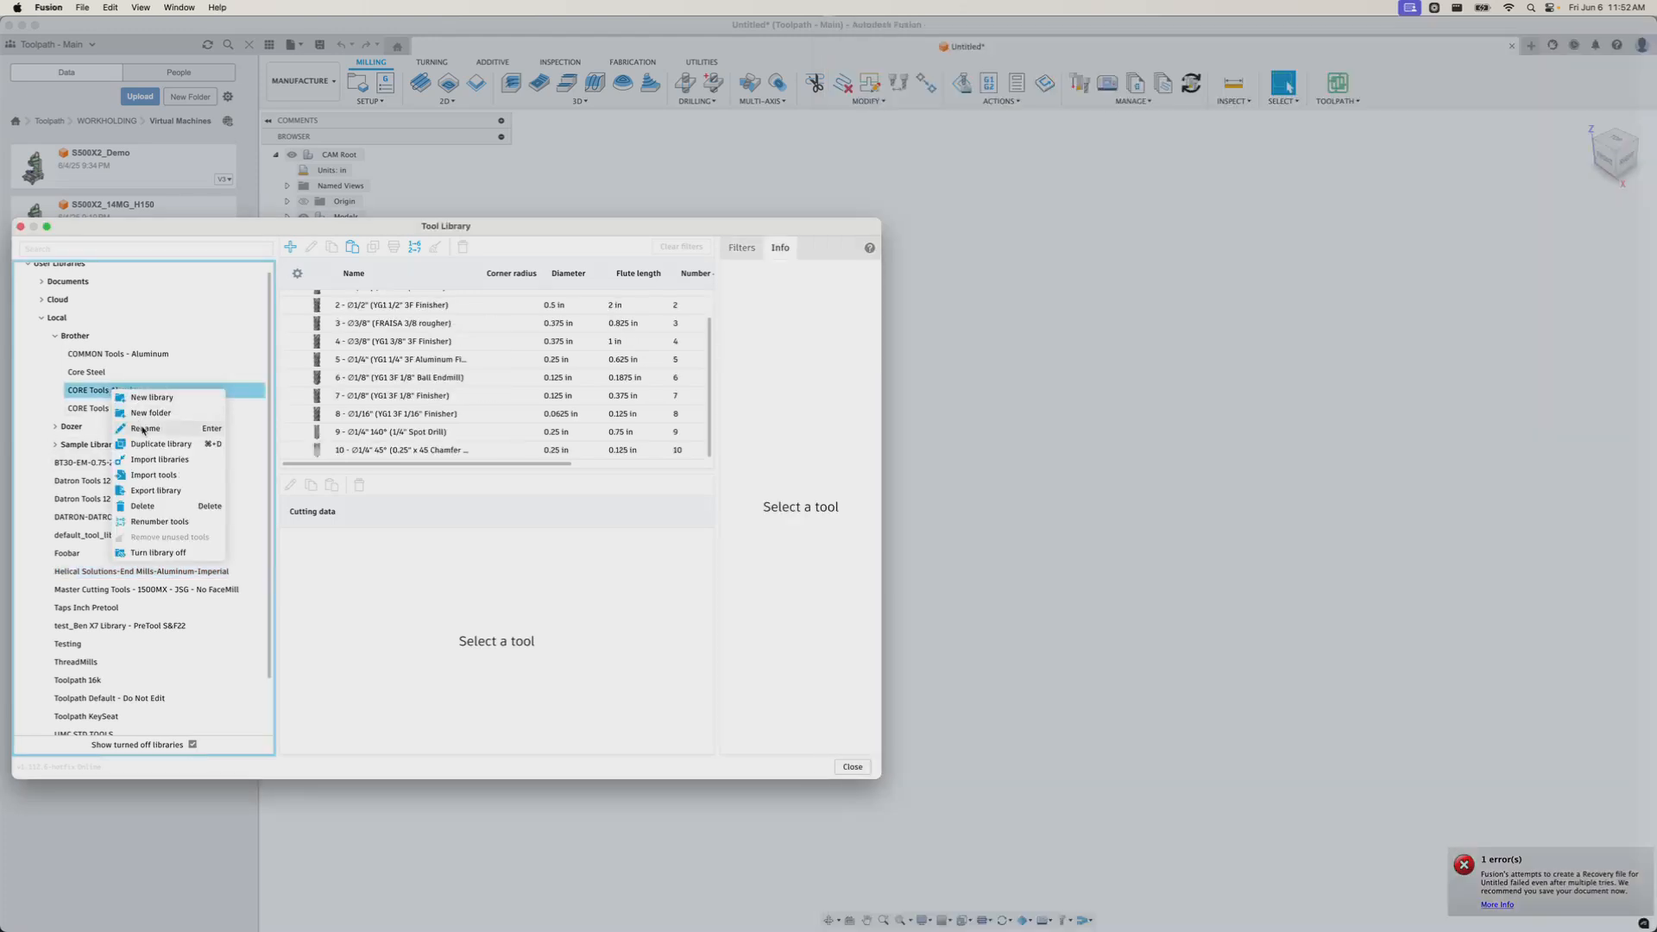
key("super+Tab")
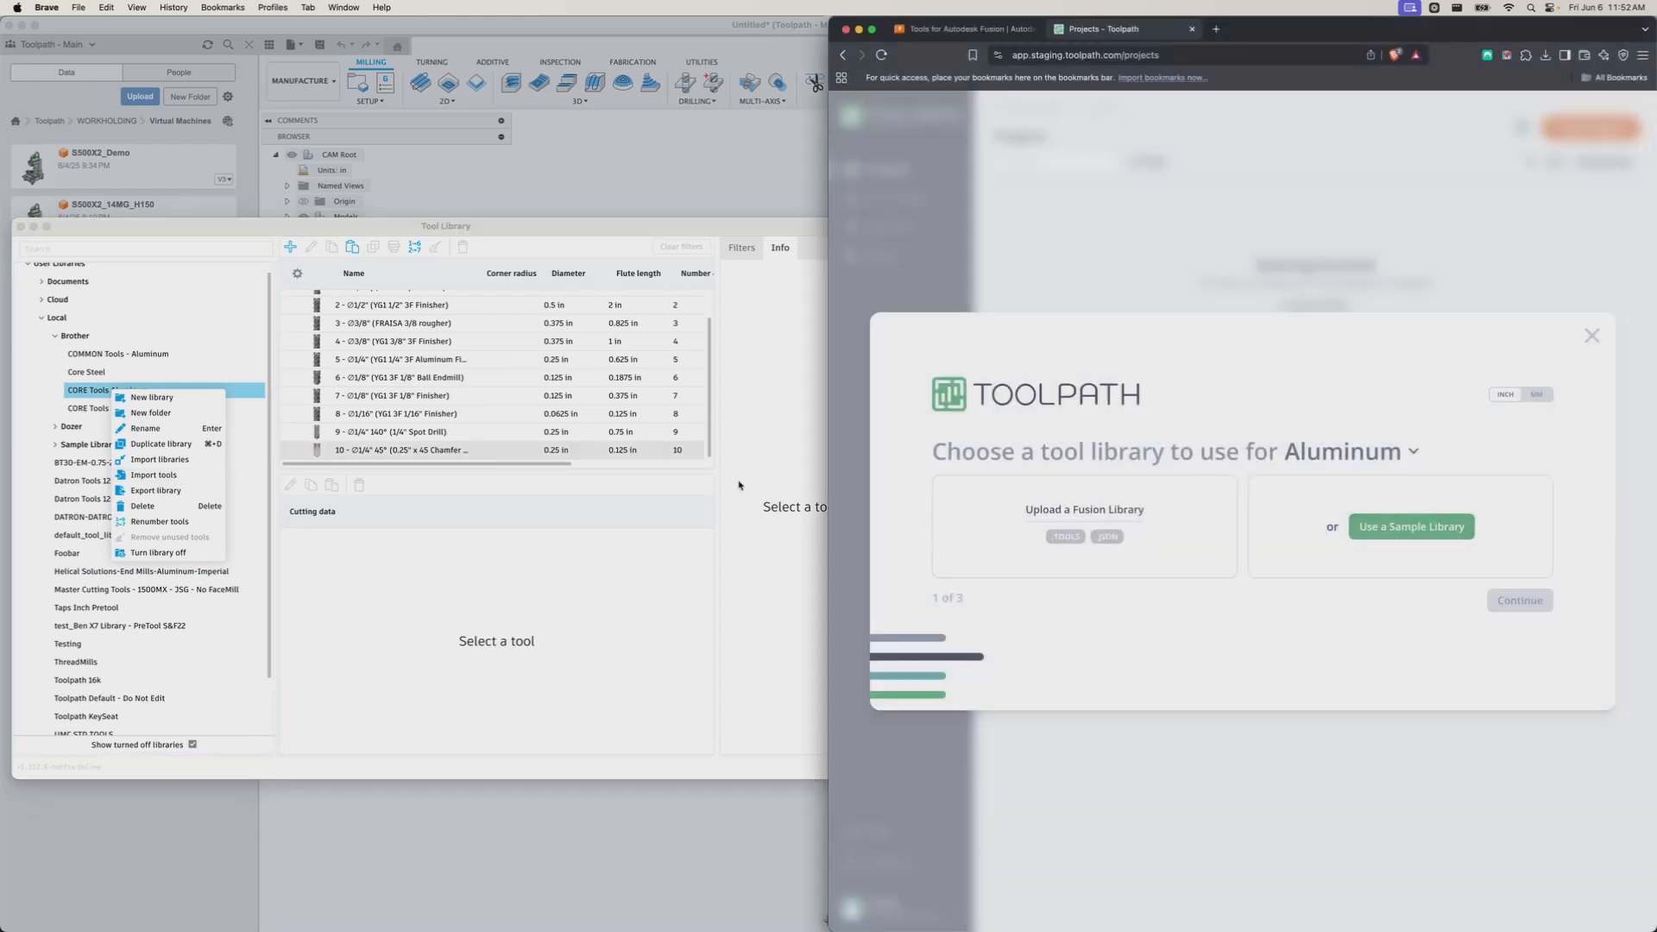
left_click(150, 491)
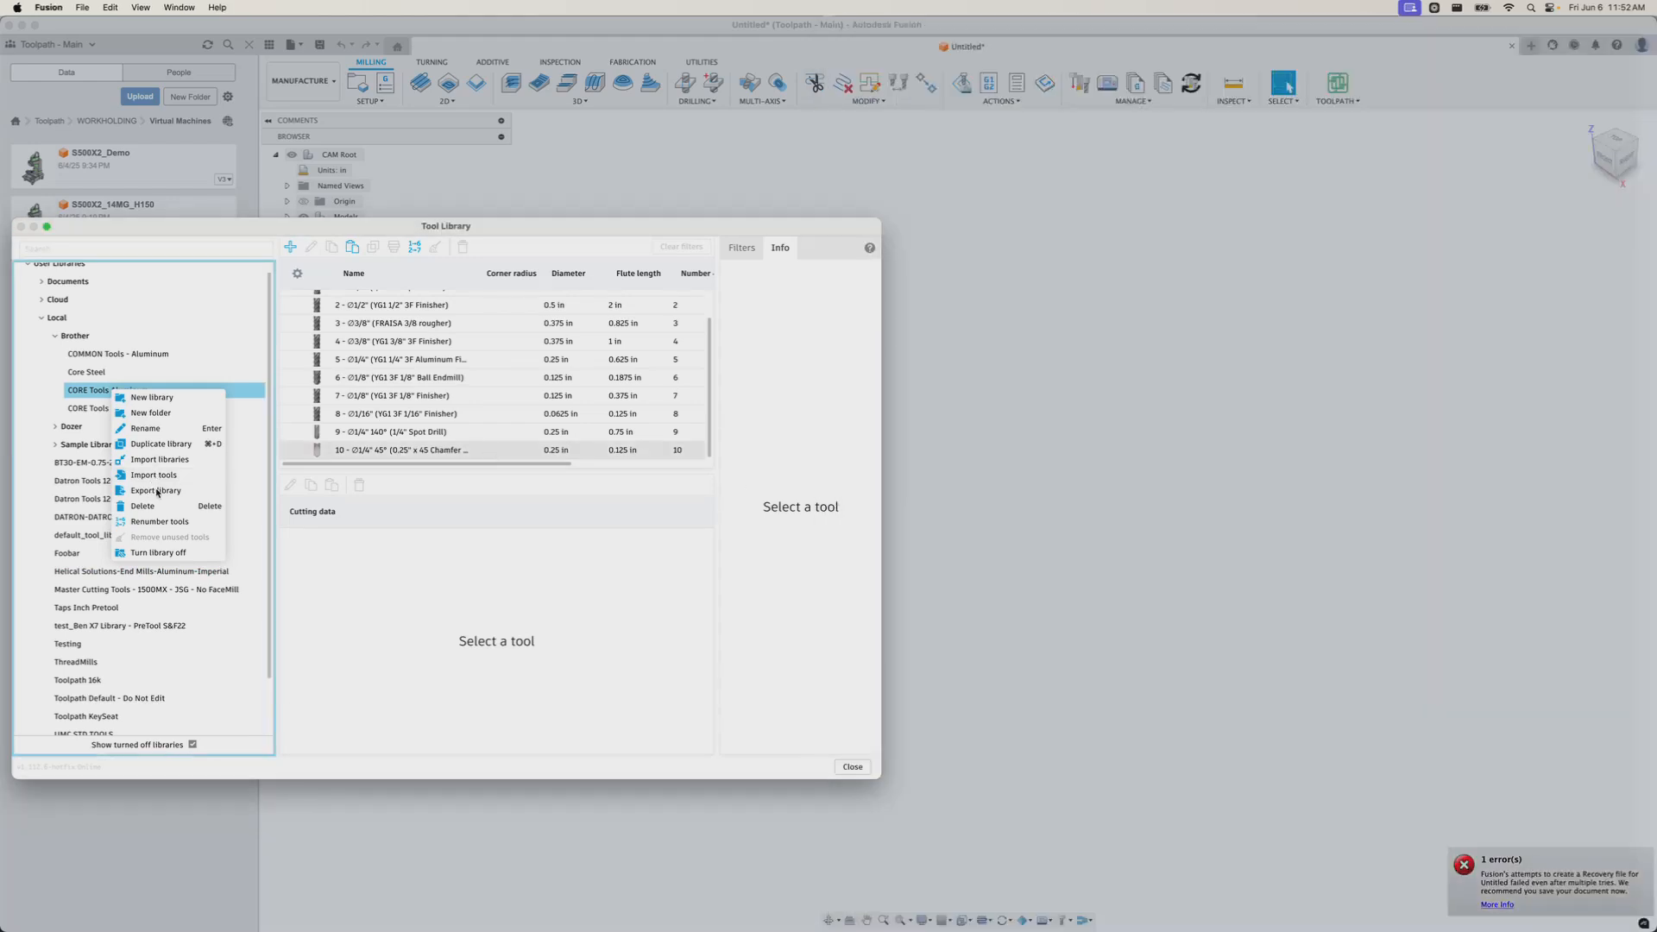
left_click(309, 401)
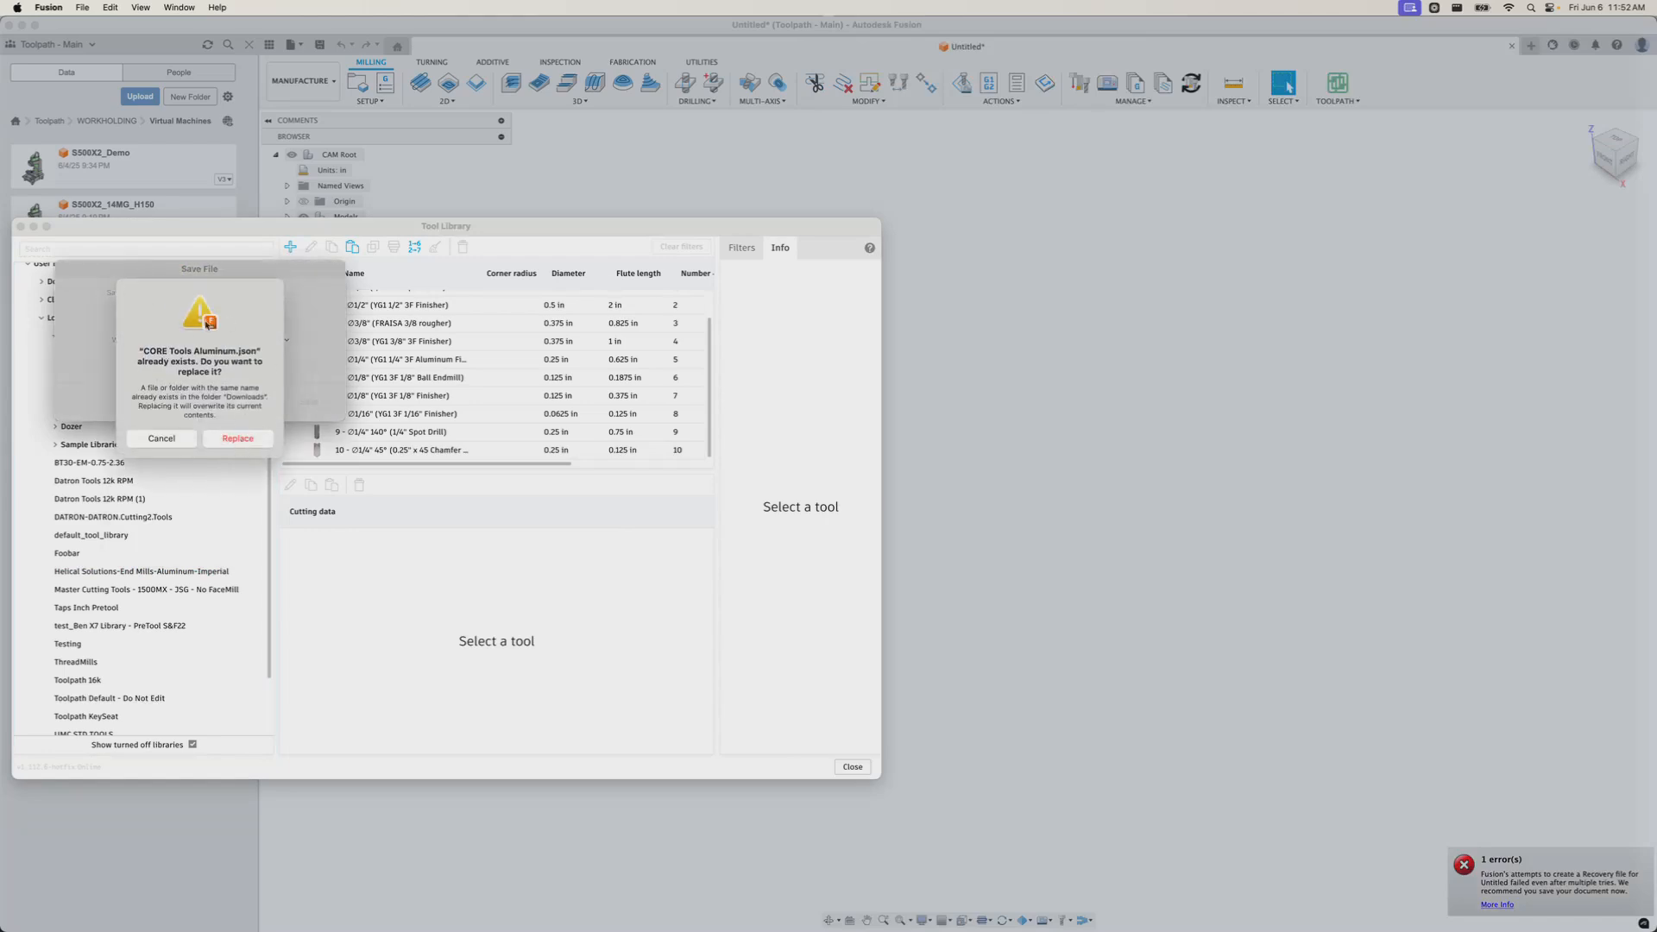
left_click(254, 442)
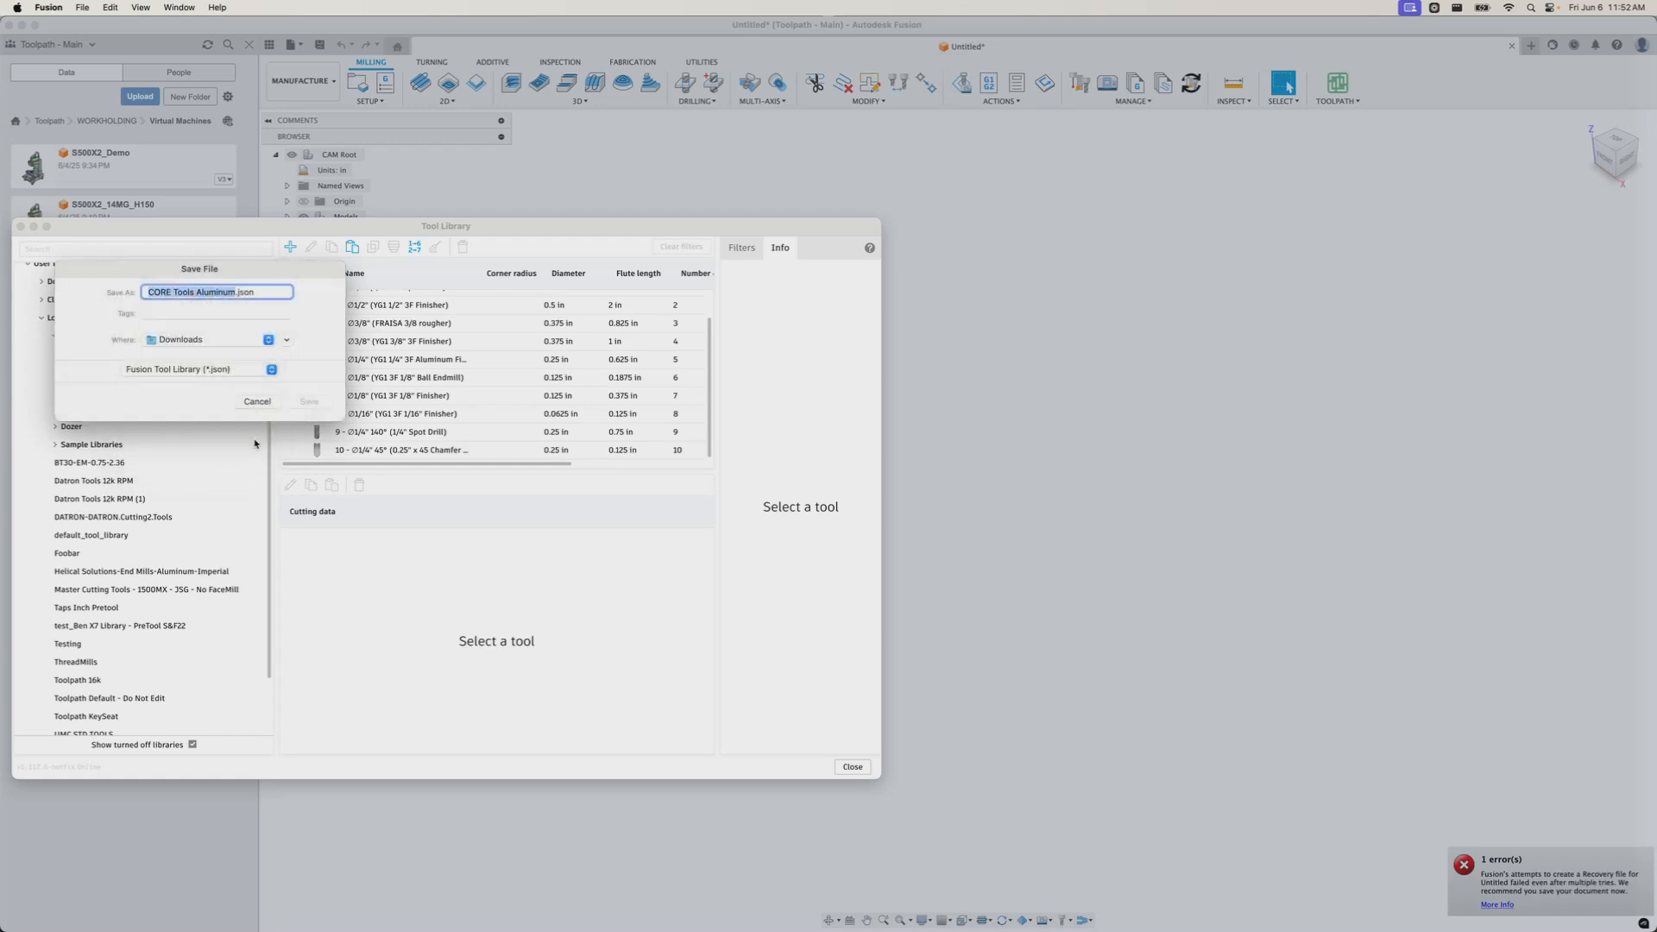
Switch to Toolpath in Brave and upload CORE Tools Aluminum.json from Downloads as the tool library for Aluminum.
key("super+Tab")
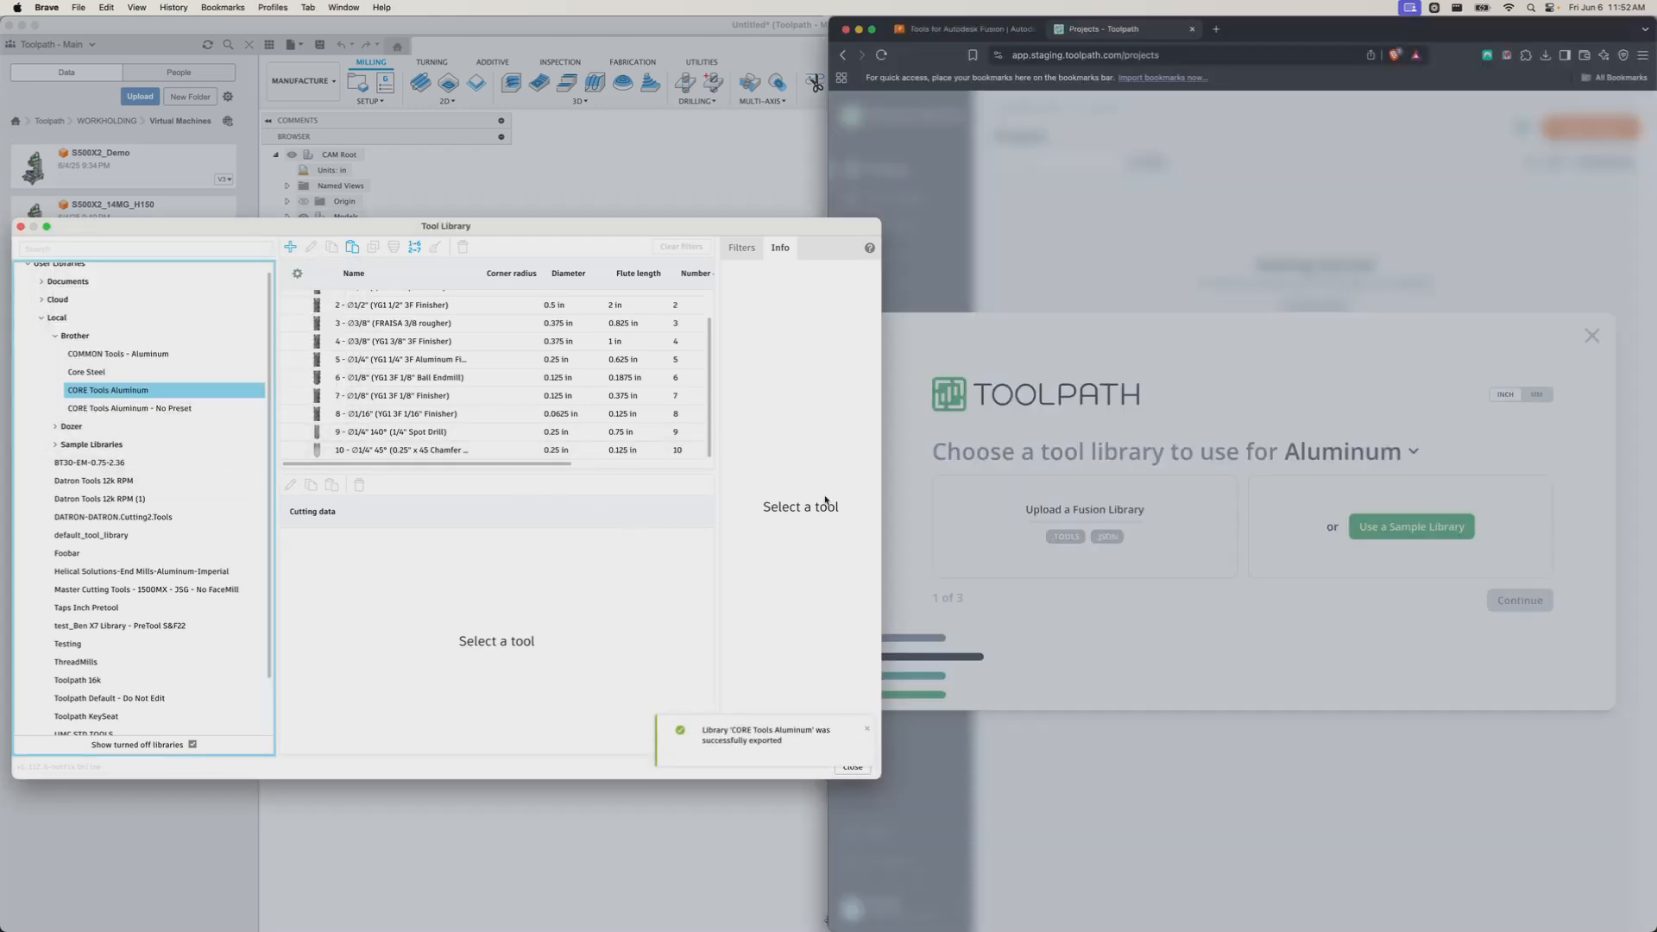
left_click(1103, 524)
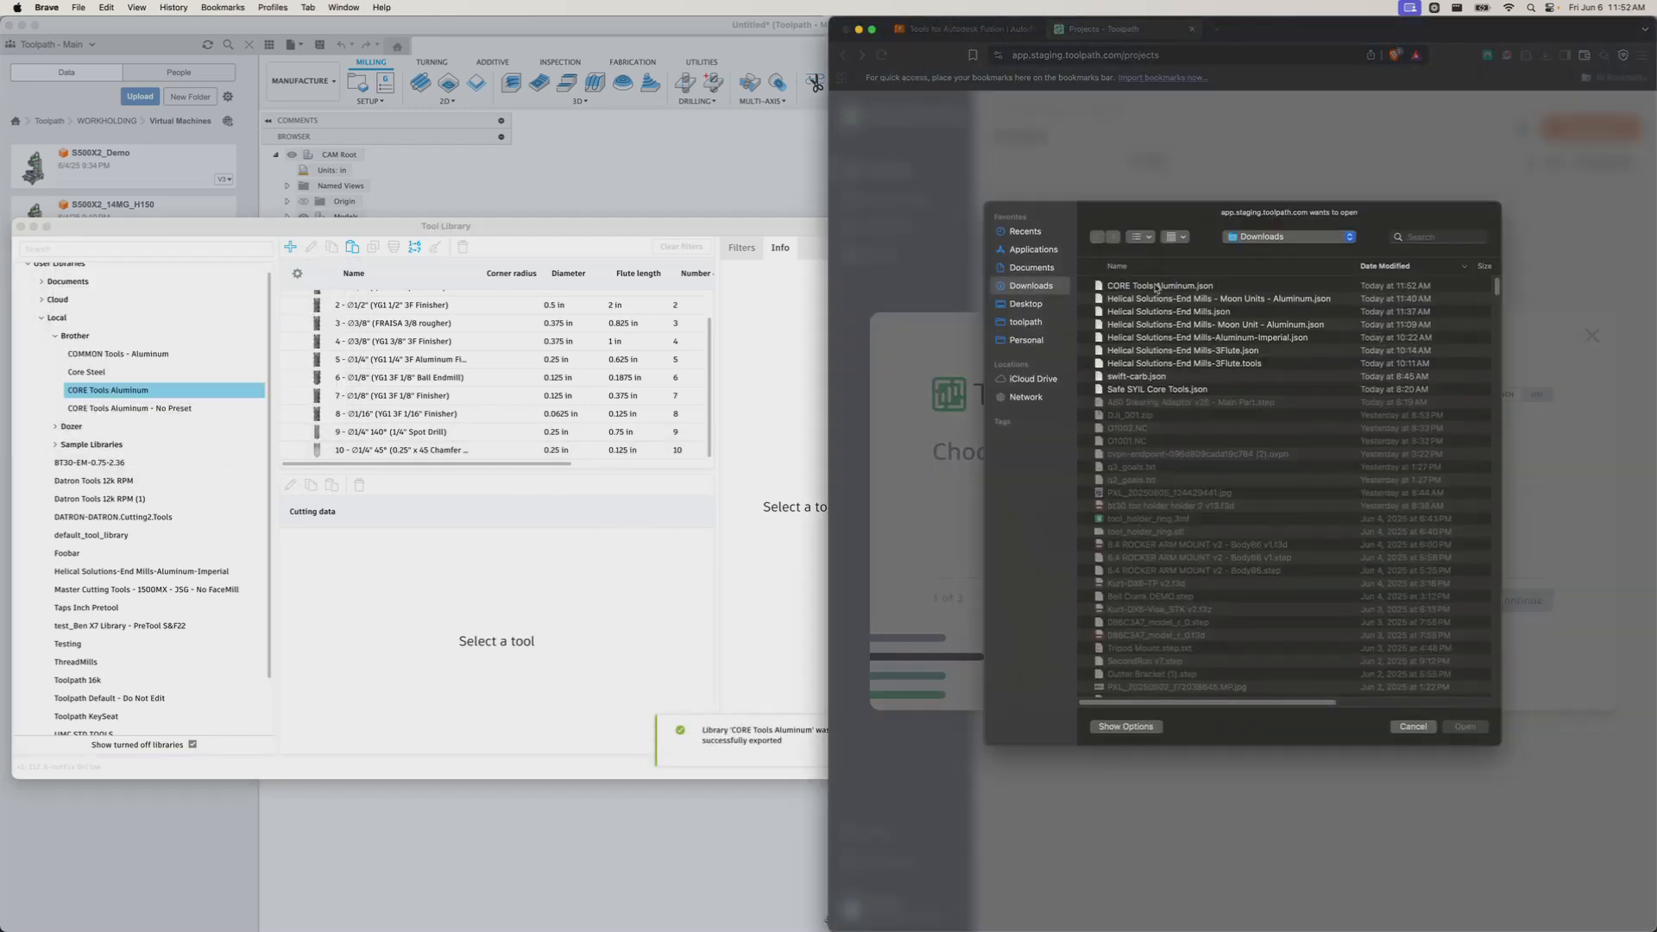
double_click(1161, 286)
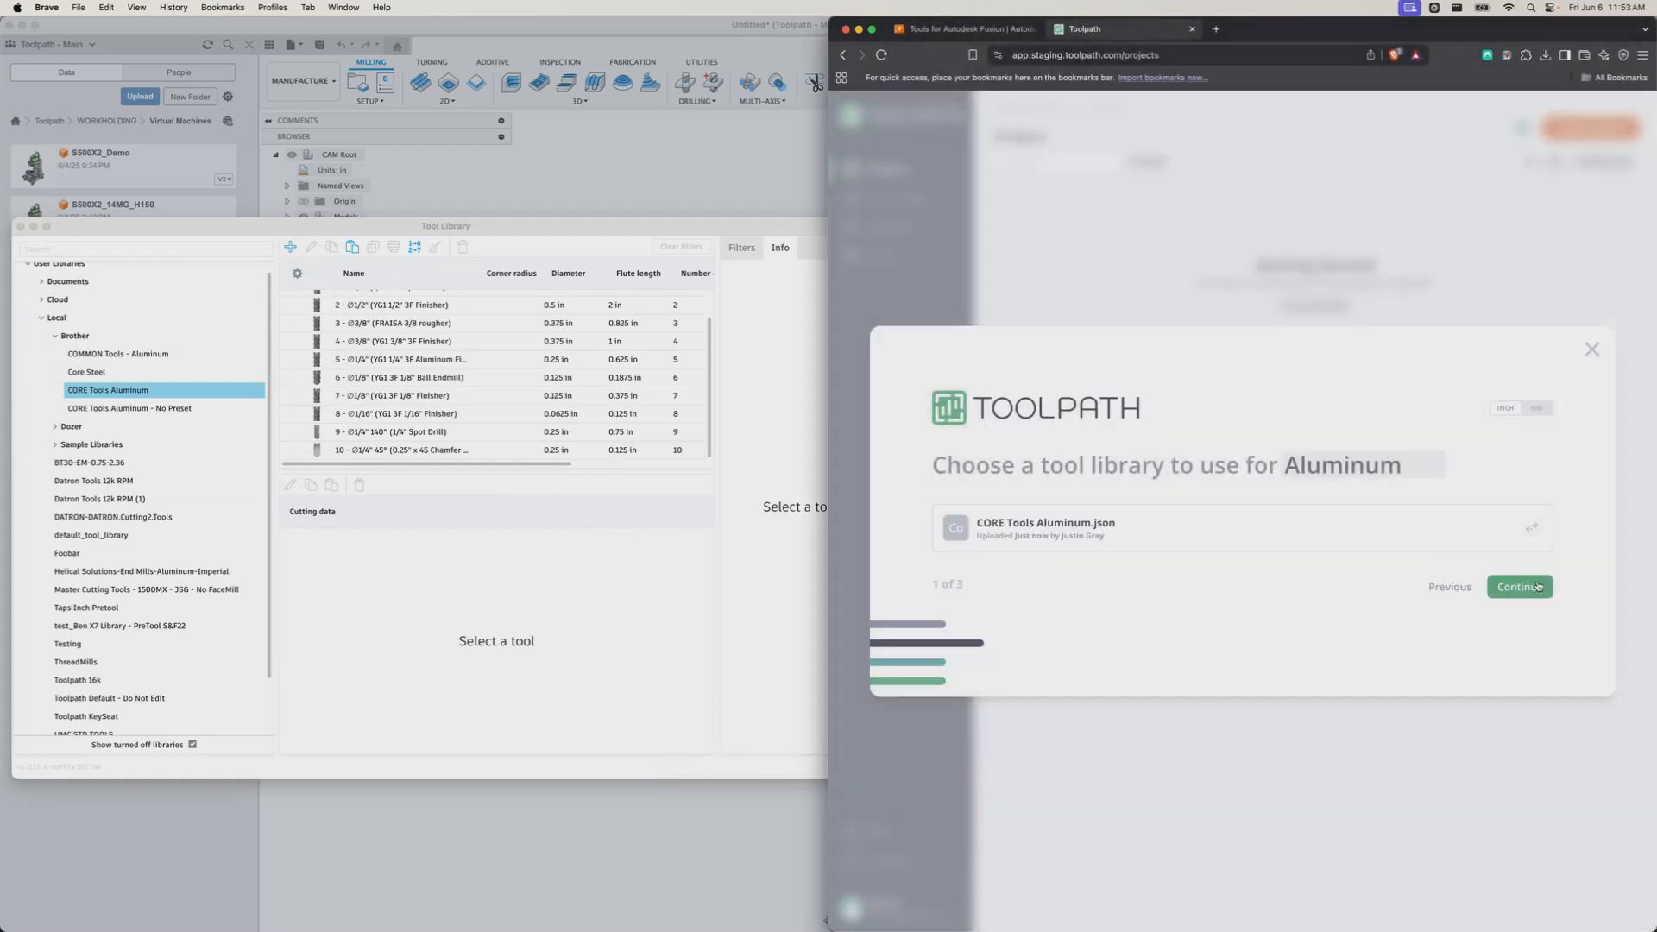
left_click(1538, 587)
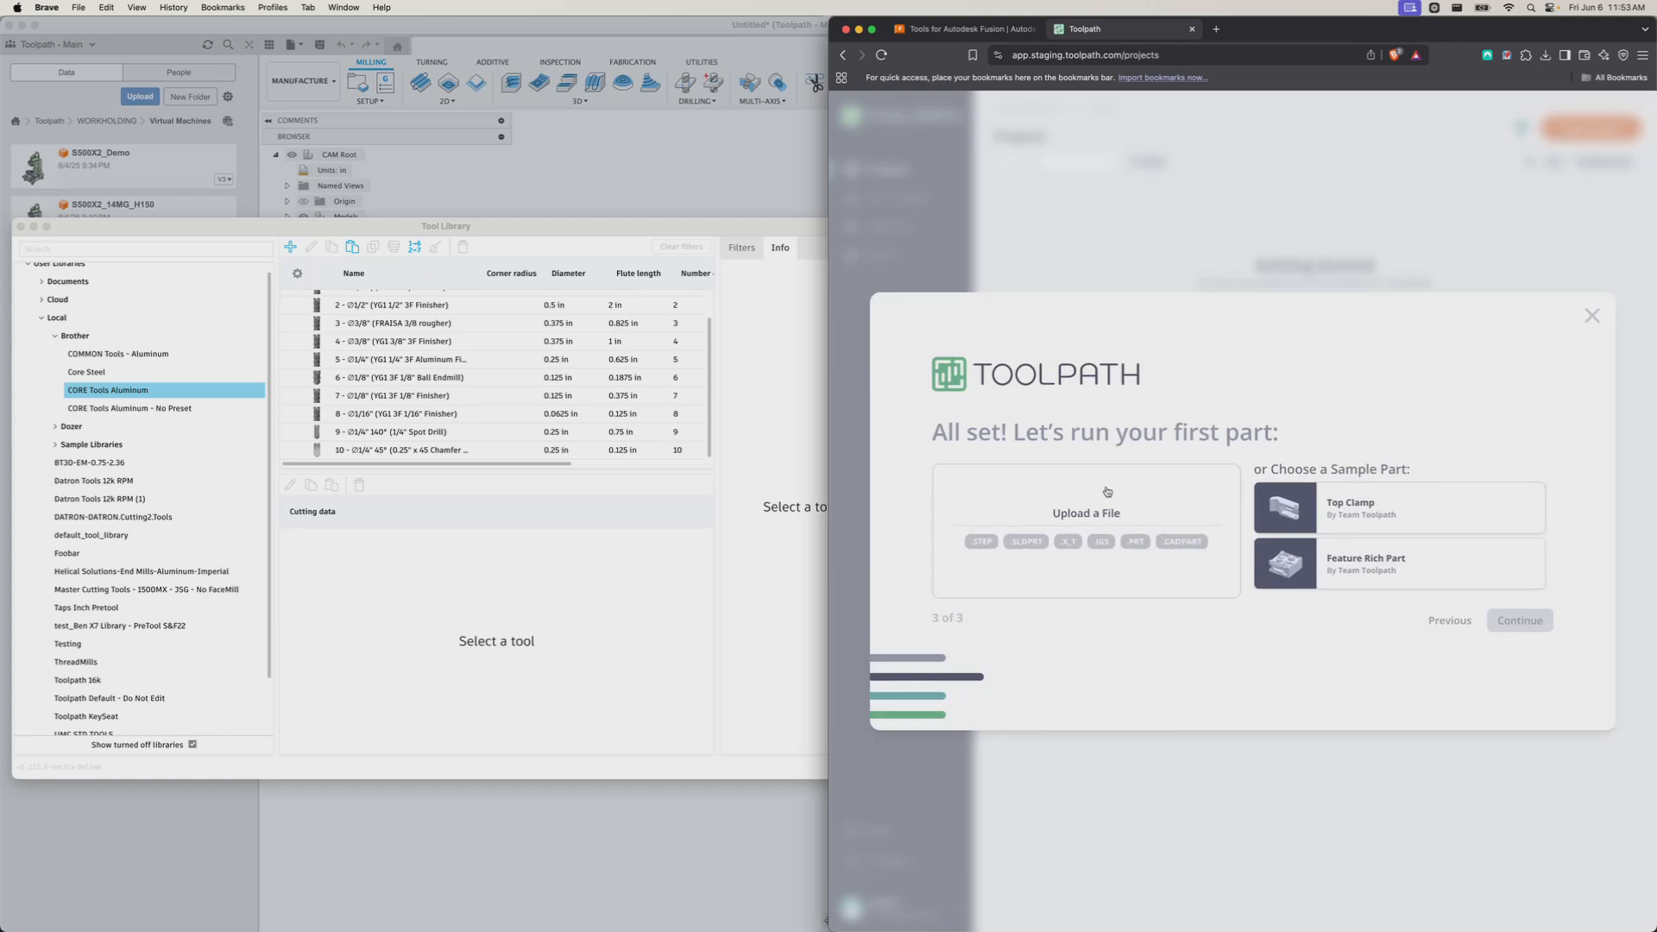
Upload the A80 Steering part file as the first part and finish the onboarding setup.
left_click(1090, 516)
left_click(1413, 726)
left_click(1132, 506)
double_click(1154, 401)
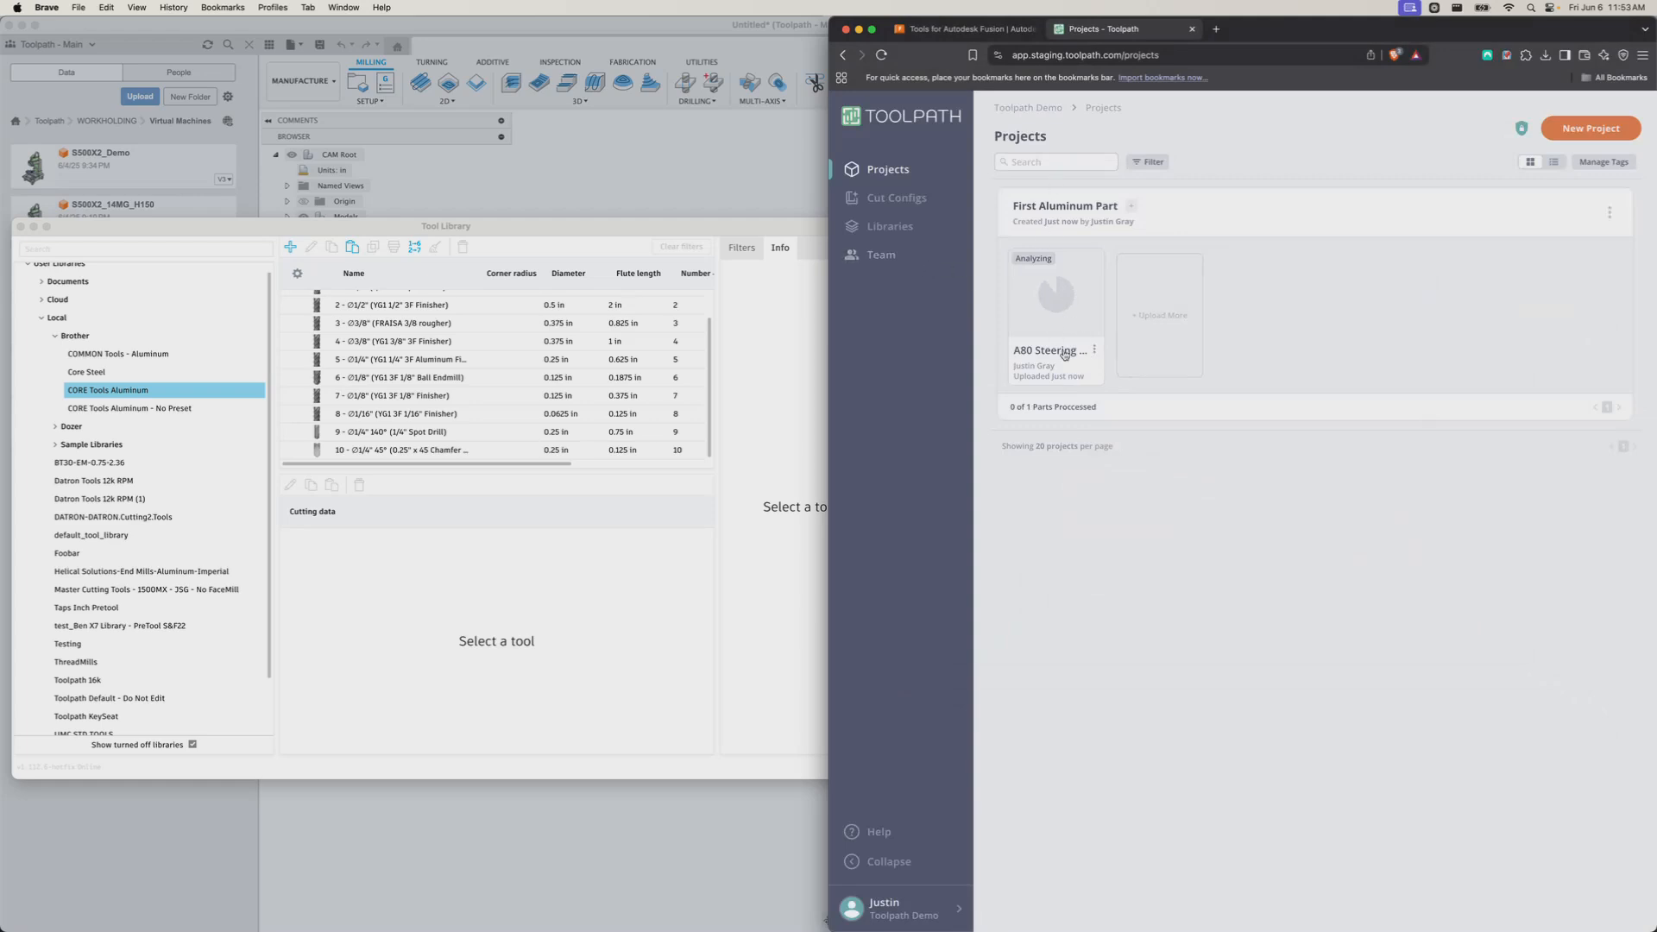
Examine the tools in the uploaded CORE Tools Aluminum library.
left_click(891, 200)
left_click(891, 227)
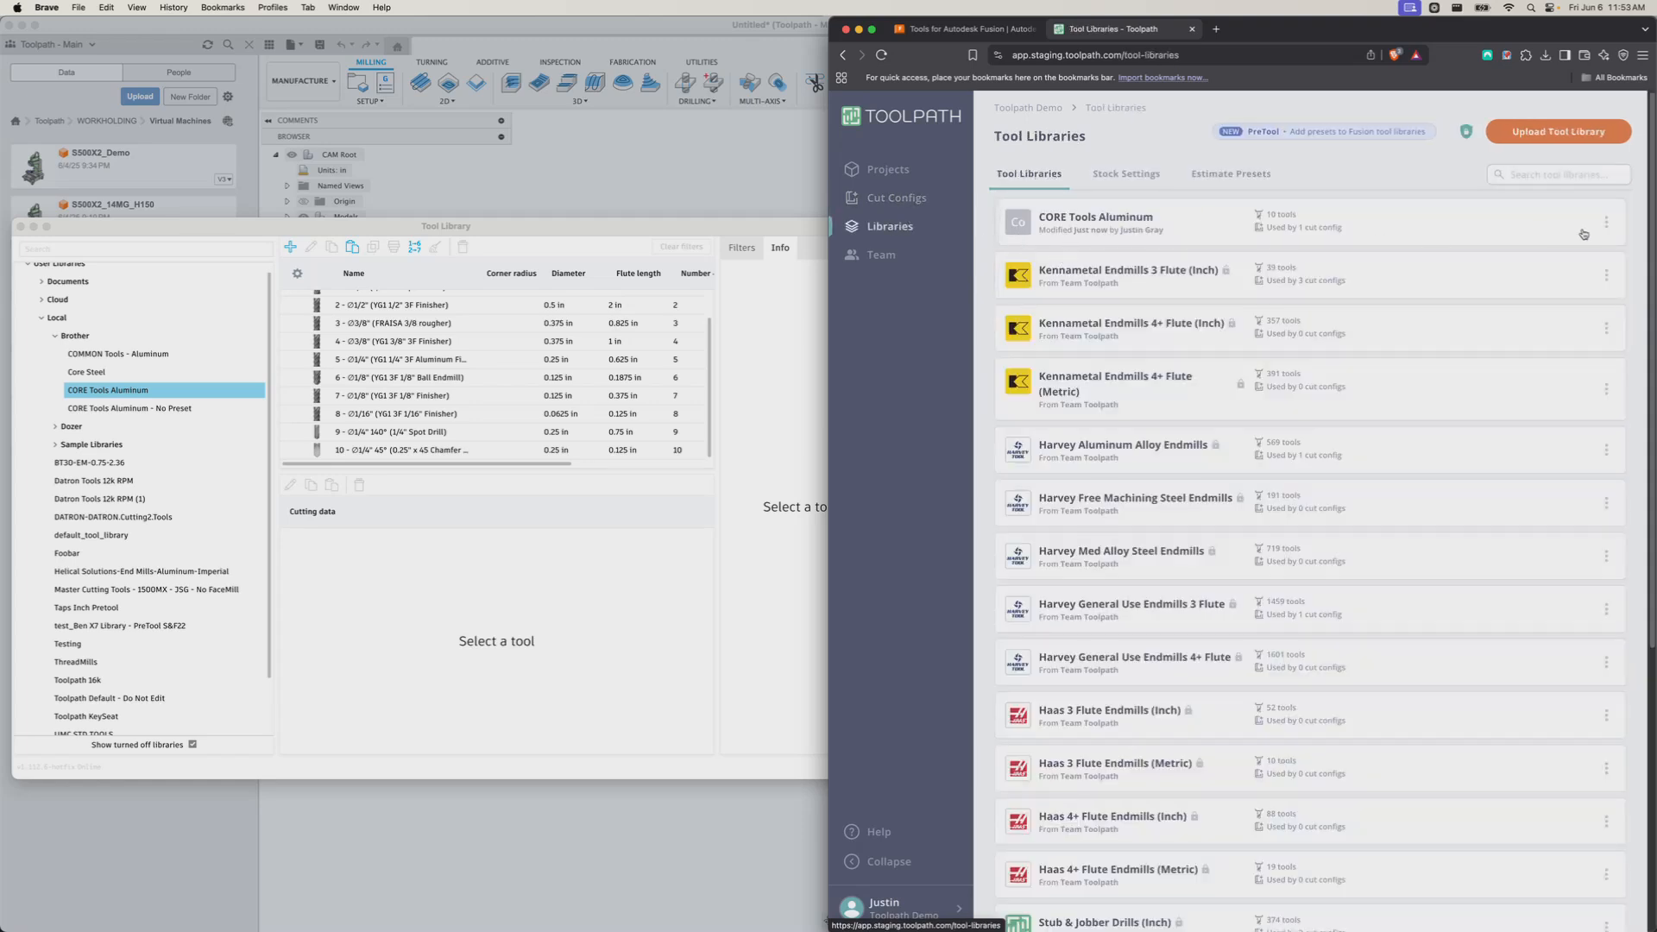
left_click(1163, 229)
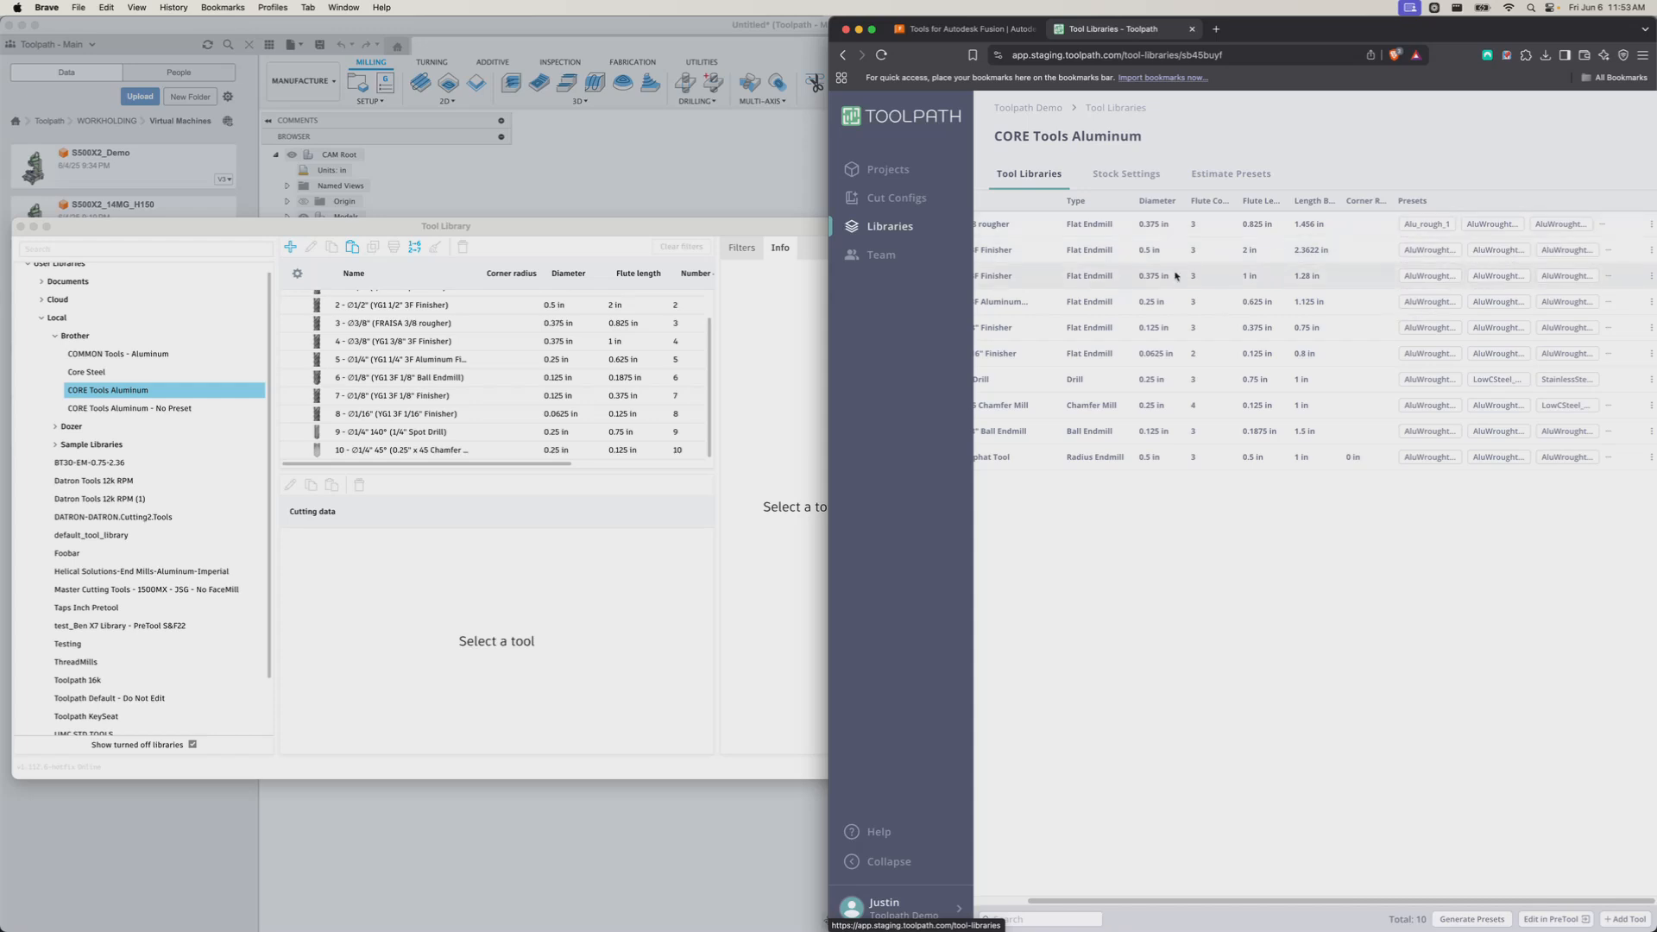
Review the Aluminum Default cut config's machining preferences, enabled tool libraries and recommendation libraries.
left_click(897, 197)
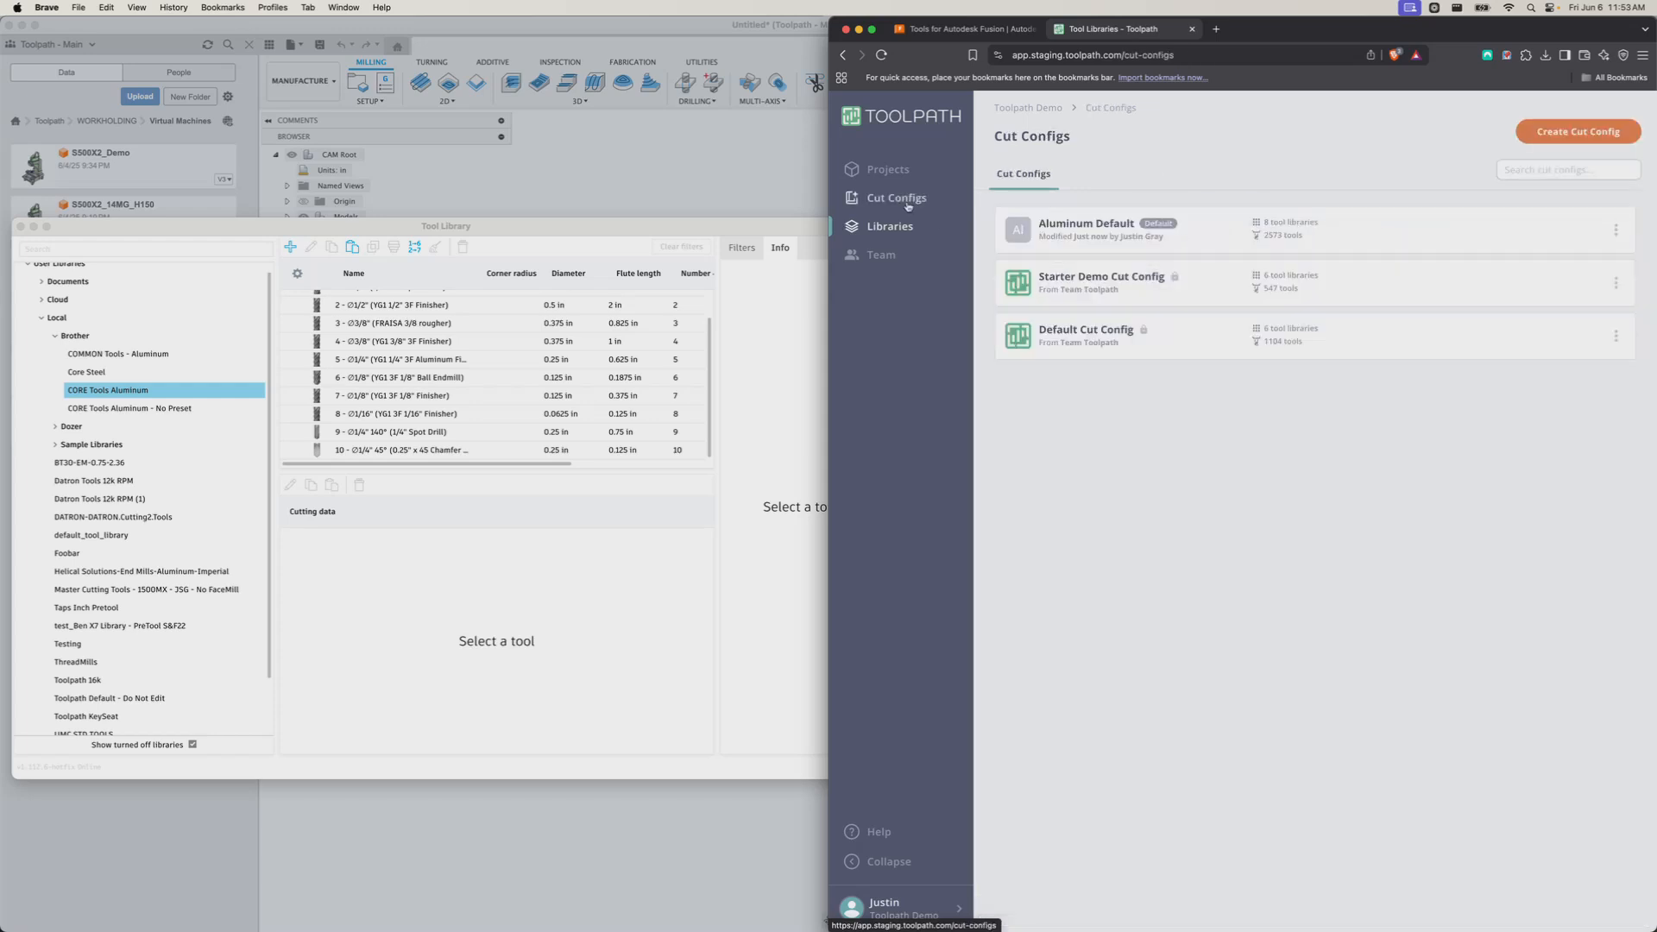
left_click(1057, 226)
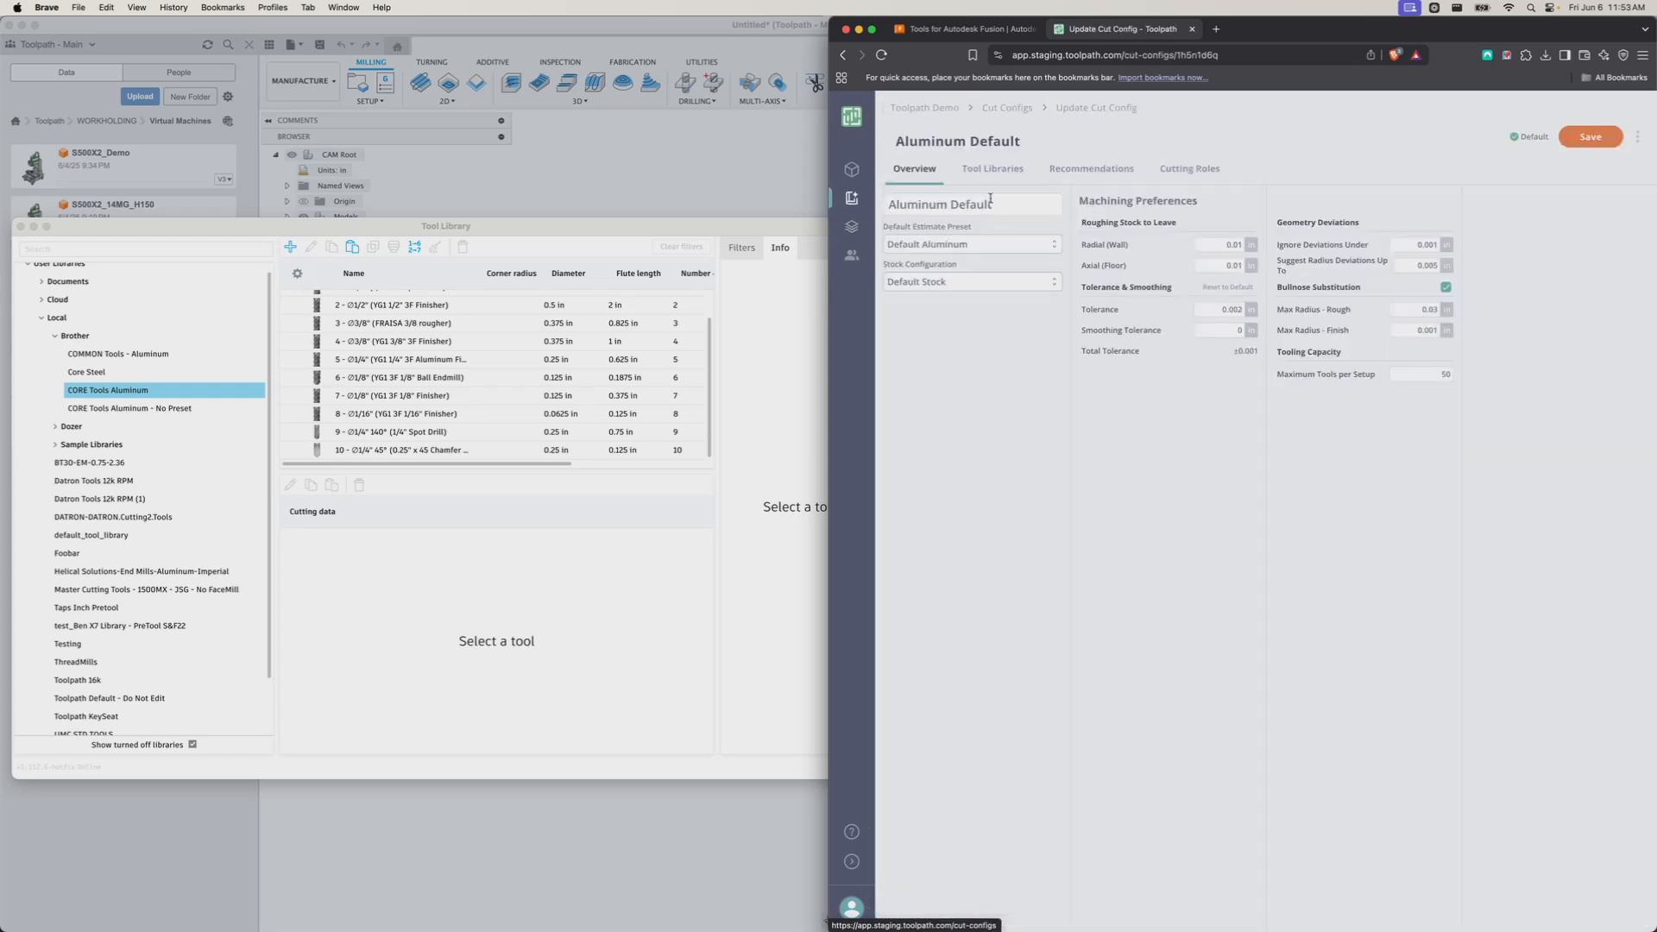
left_click(993, 170)
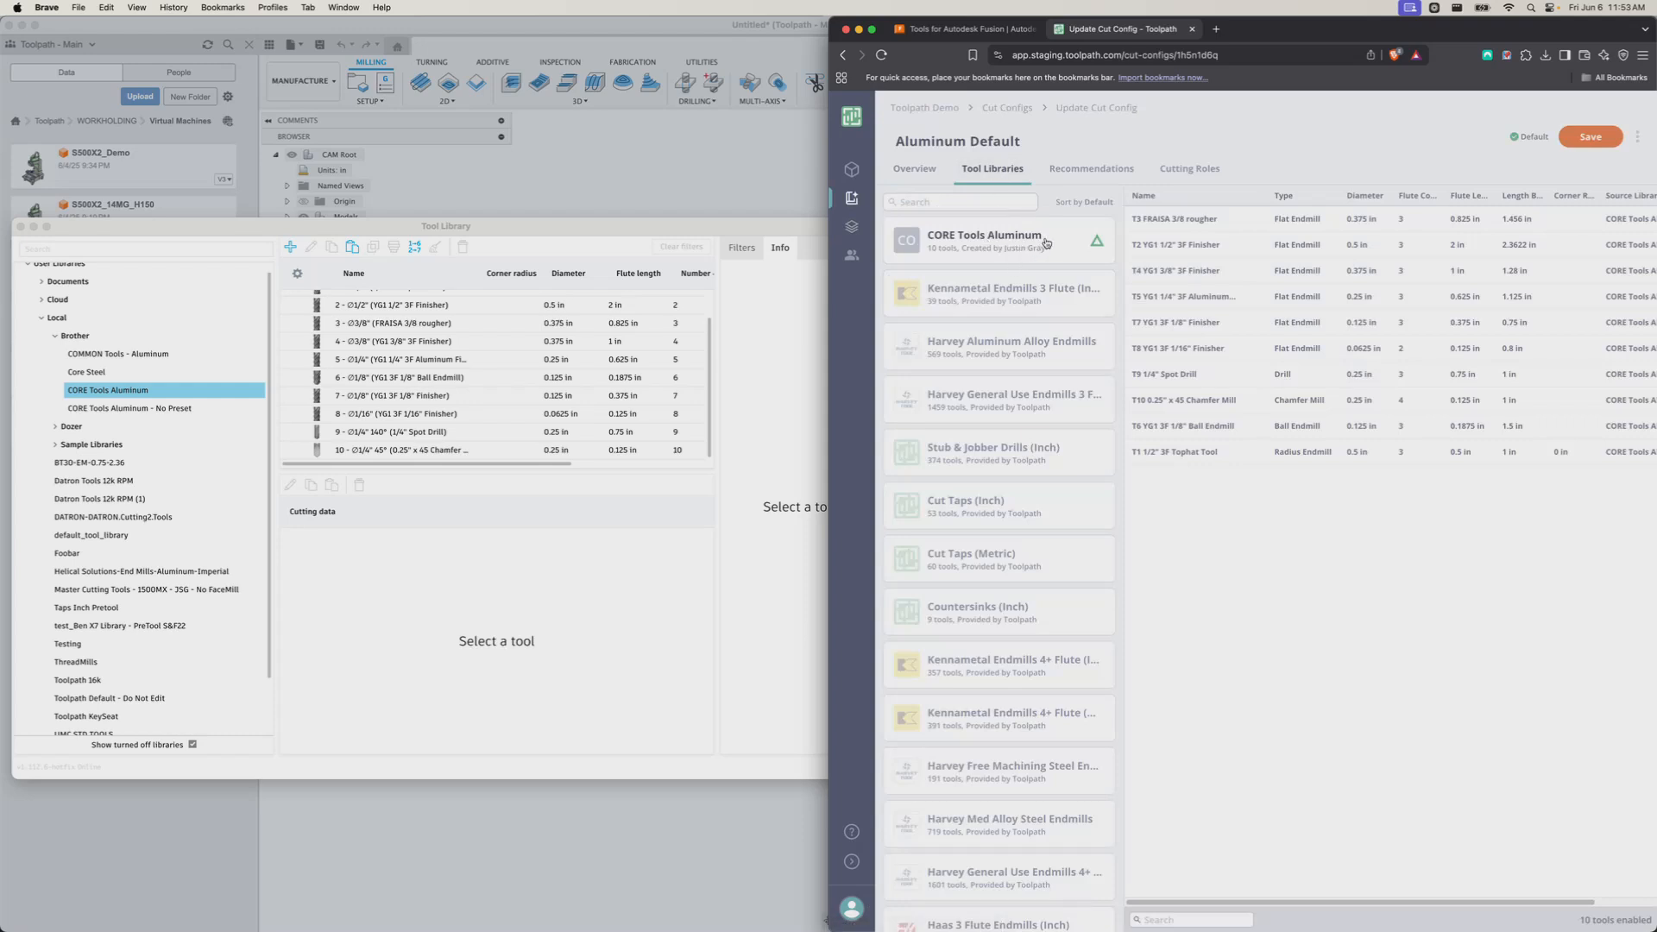
left_click(914, 169)
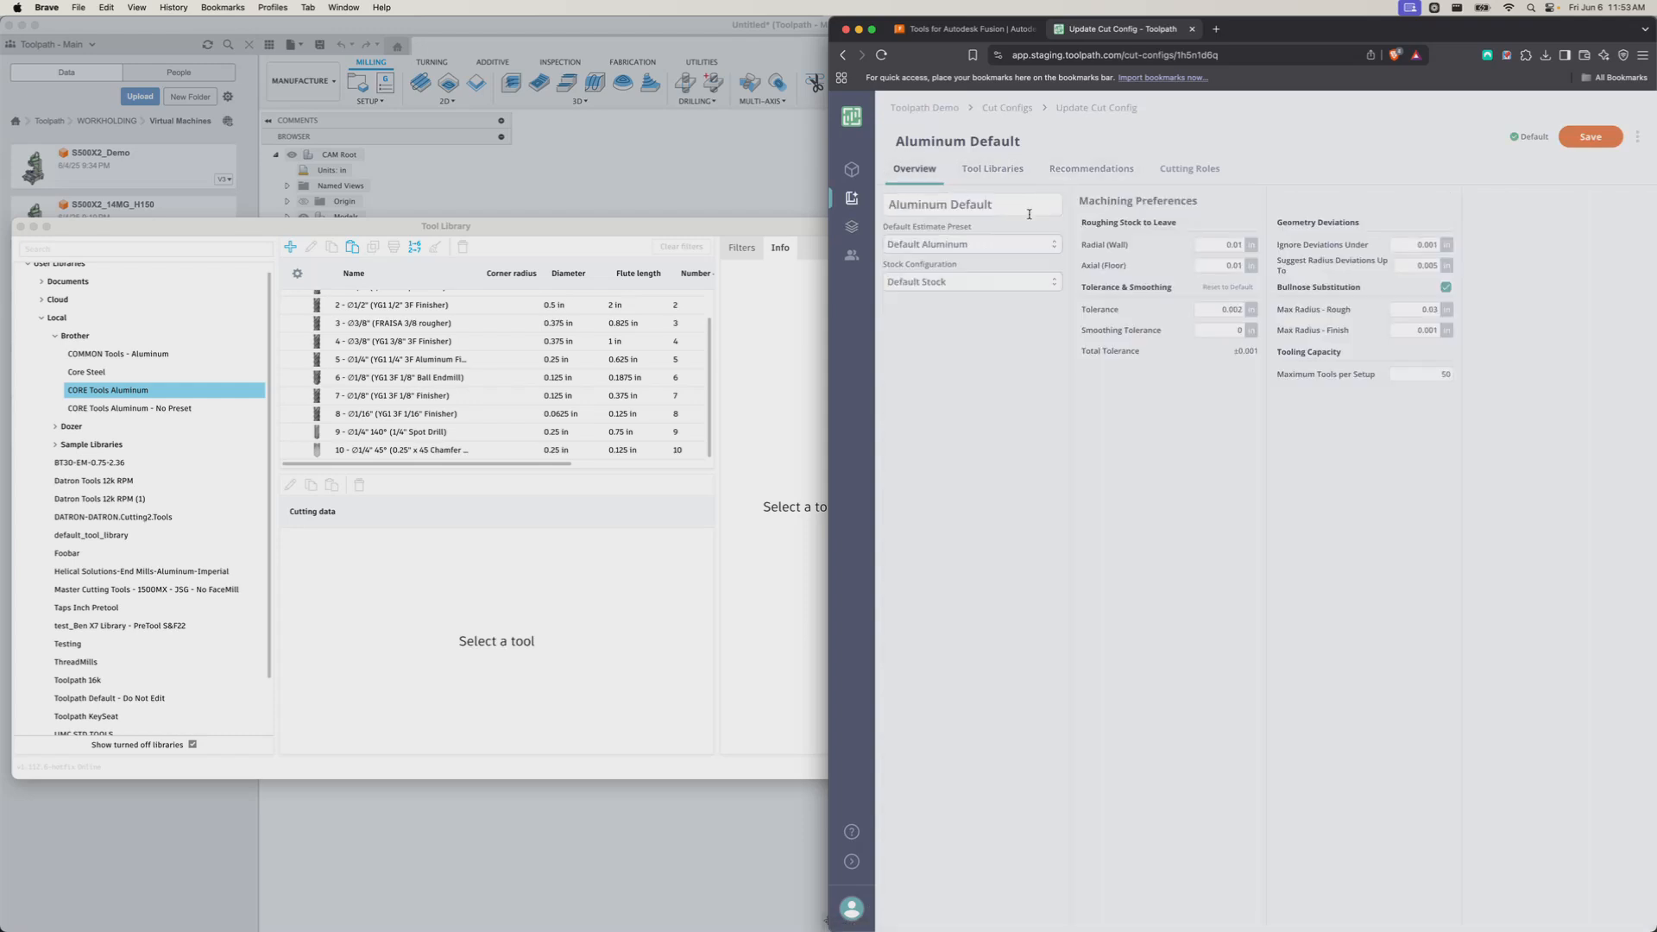
left_click(1020, 176)
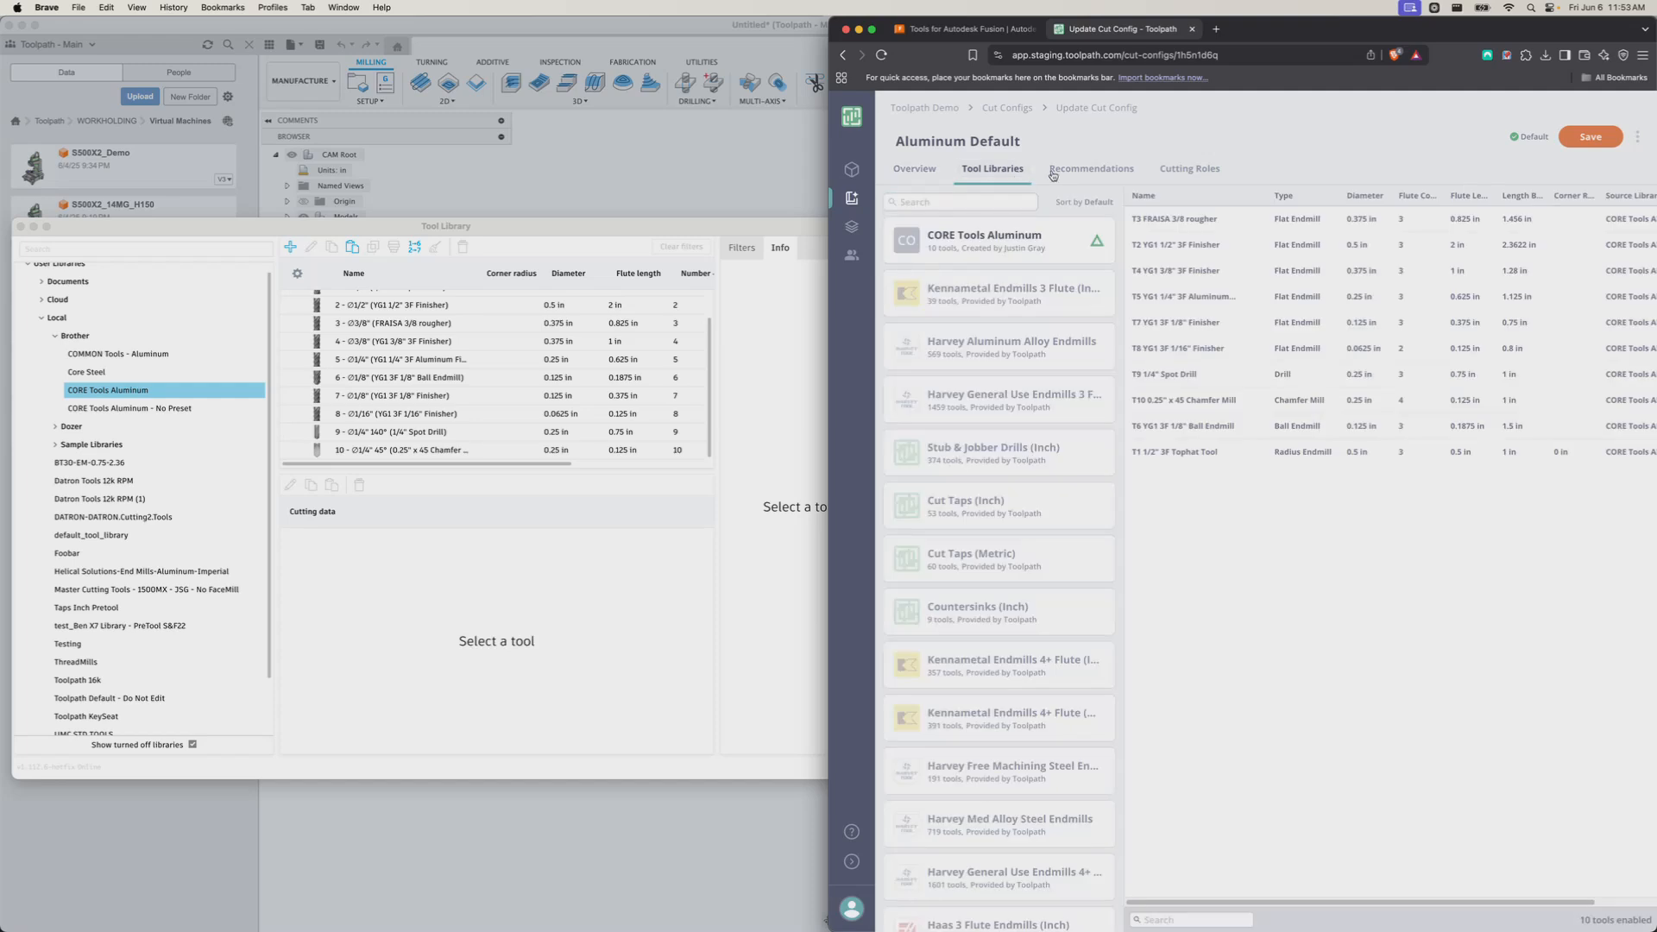
left_click(1092, 169)
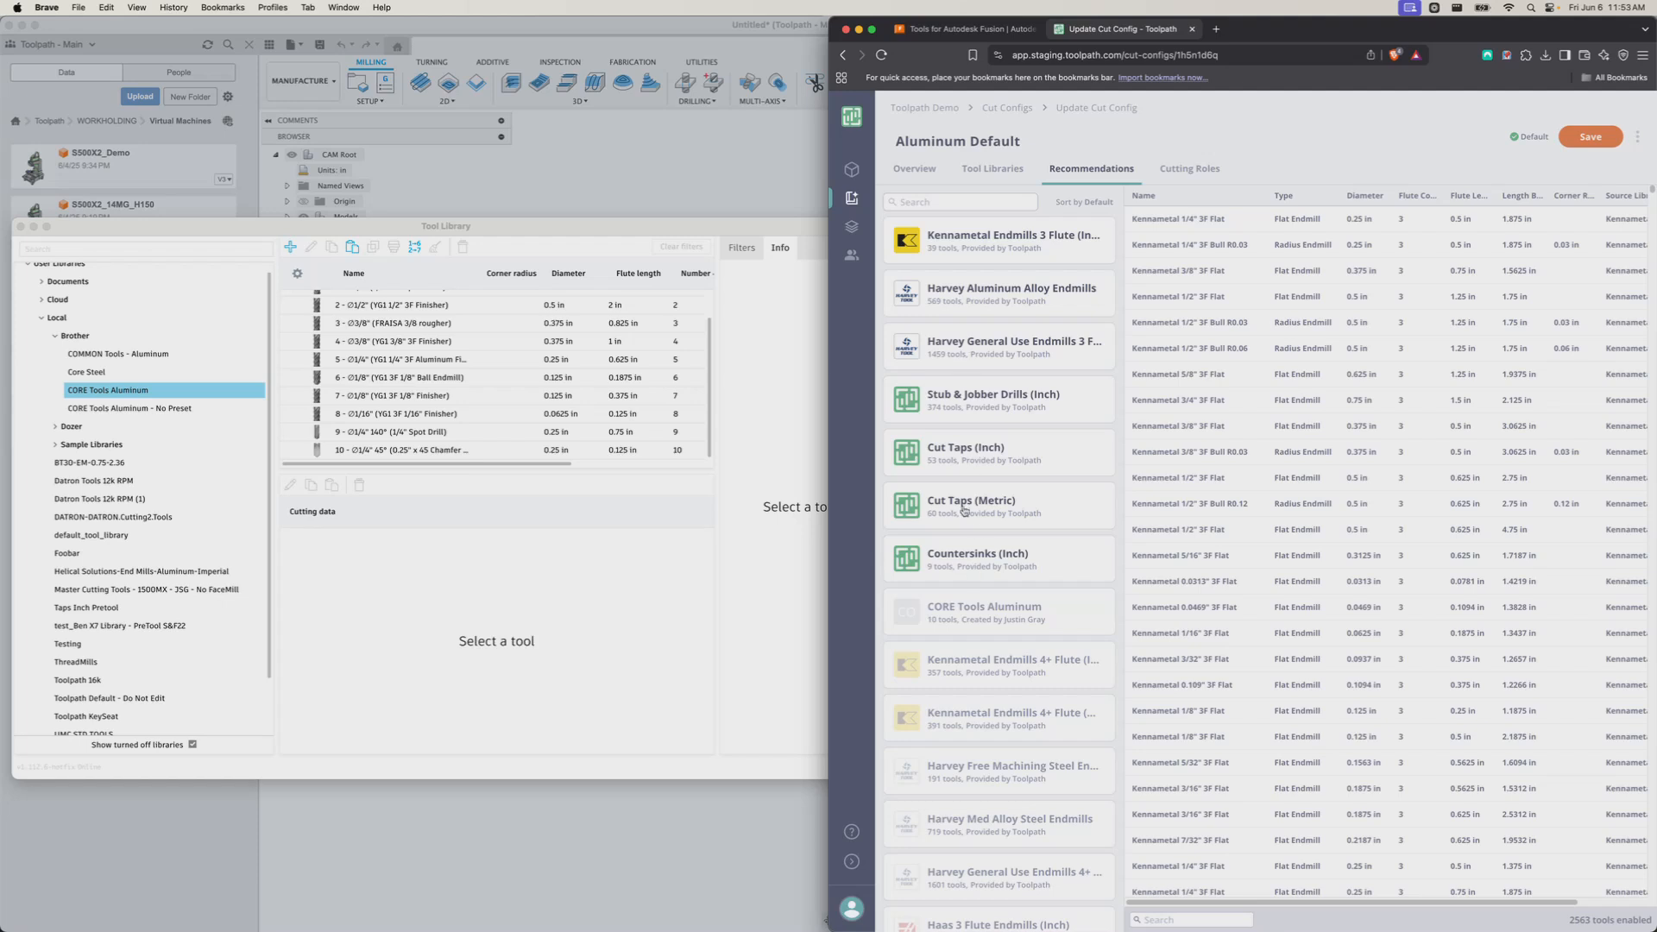
left_click(915, 169)
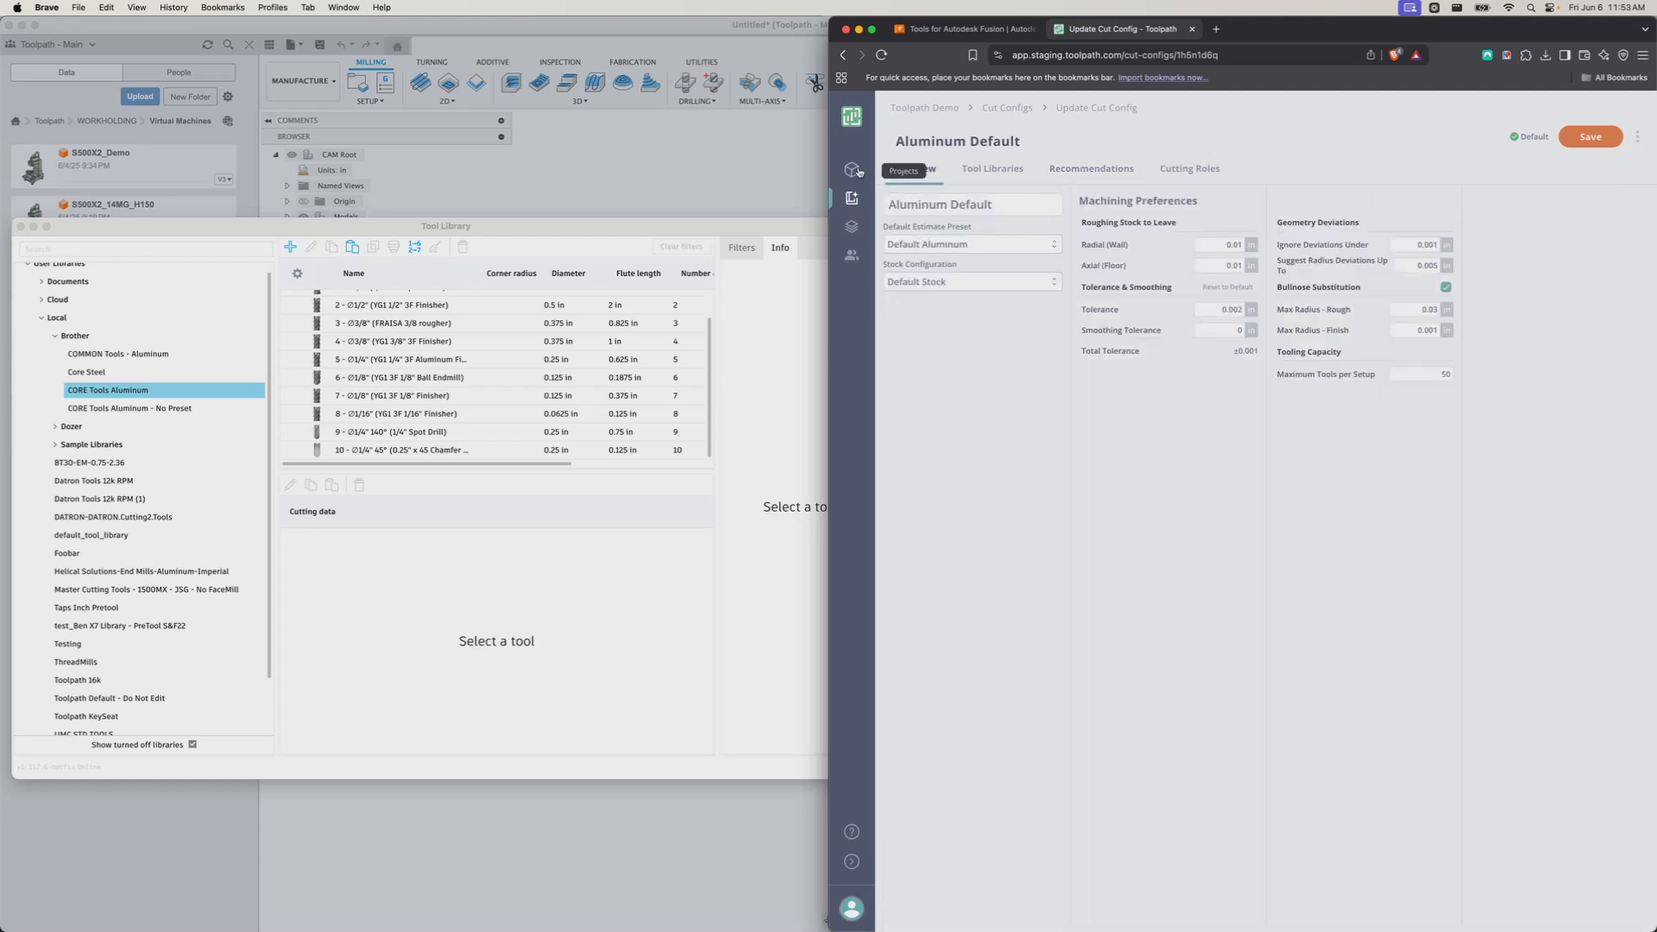
Check the processing of the part in the First Aluminum Part project and the list of cut configs.
left_click(851, 170)
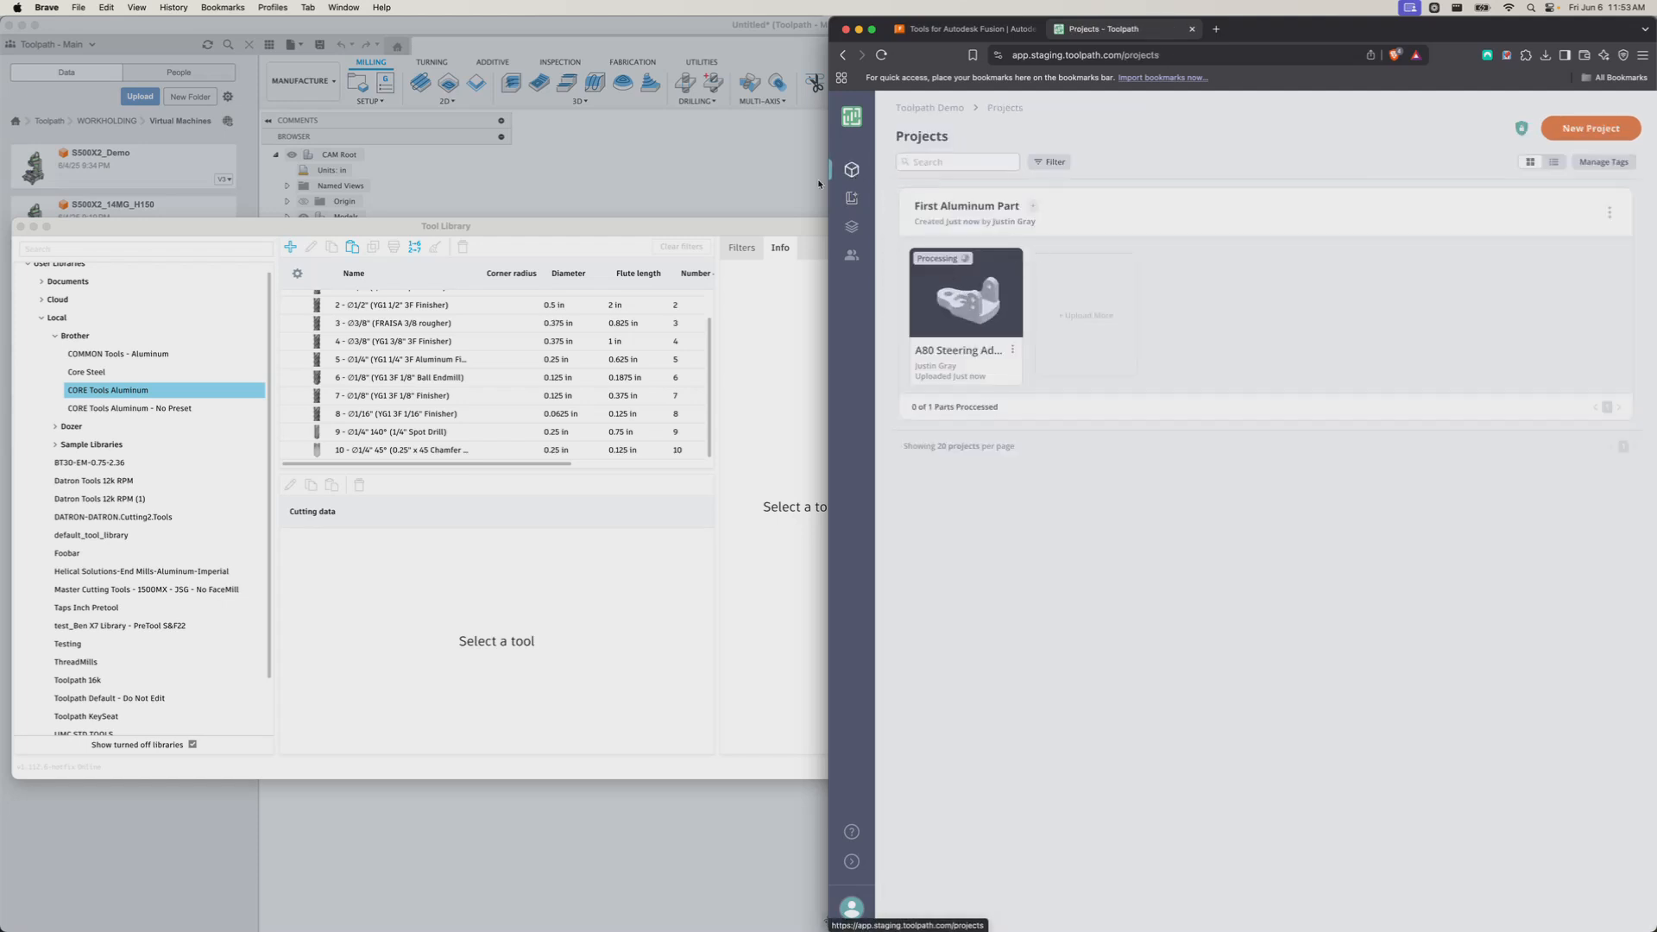
left_click(851, 200)
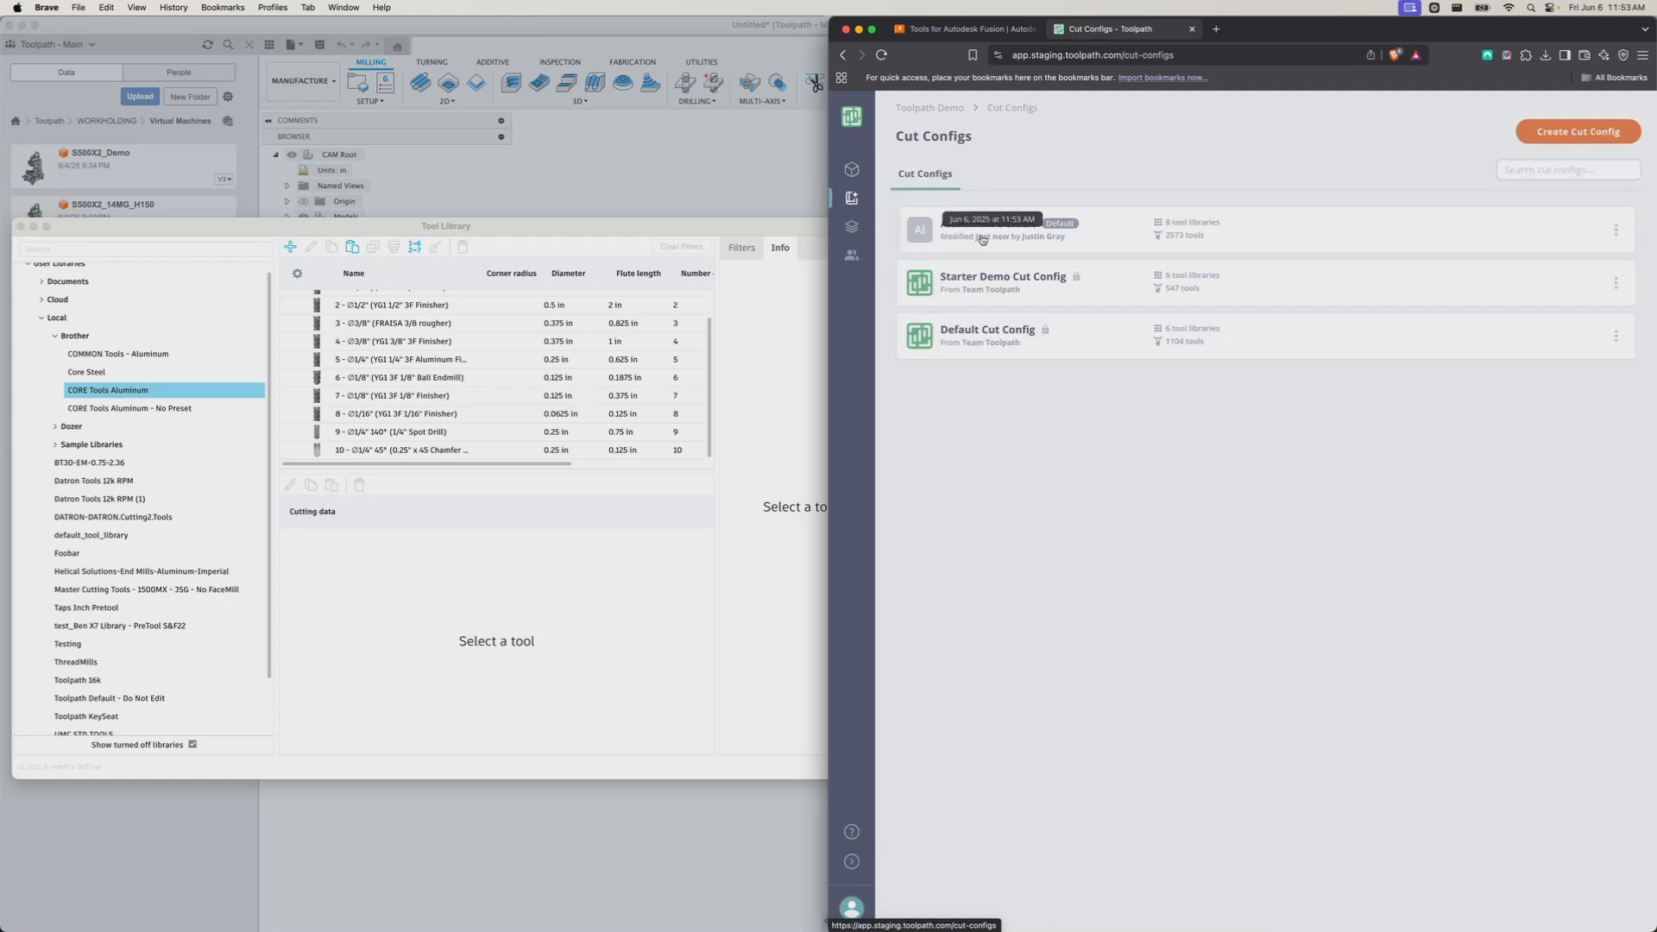
left_click(851, 170)
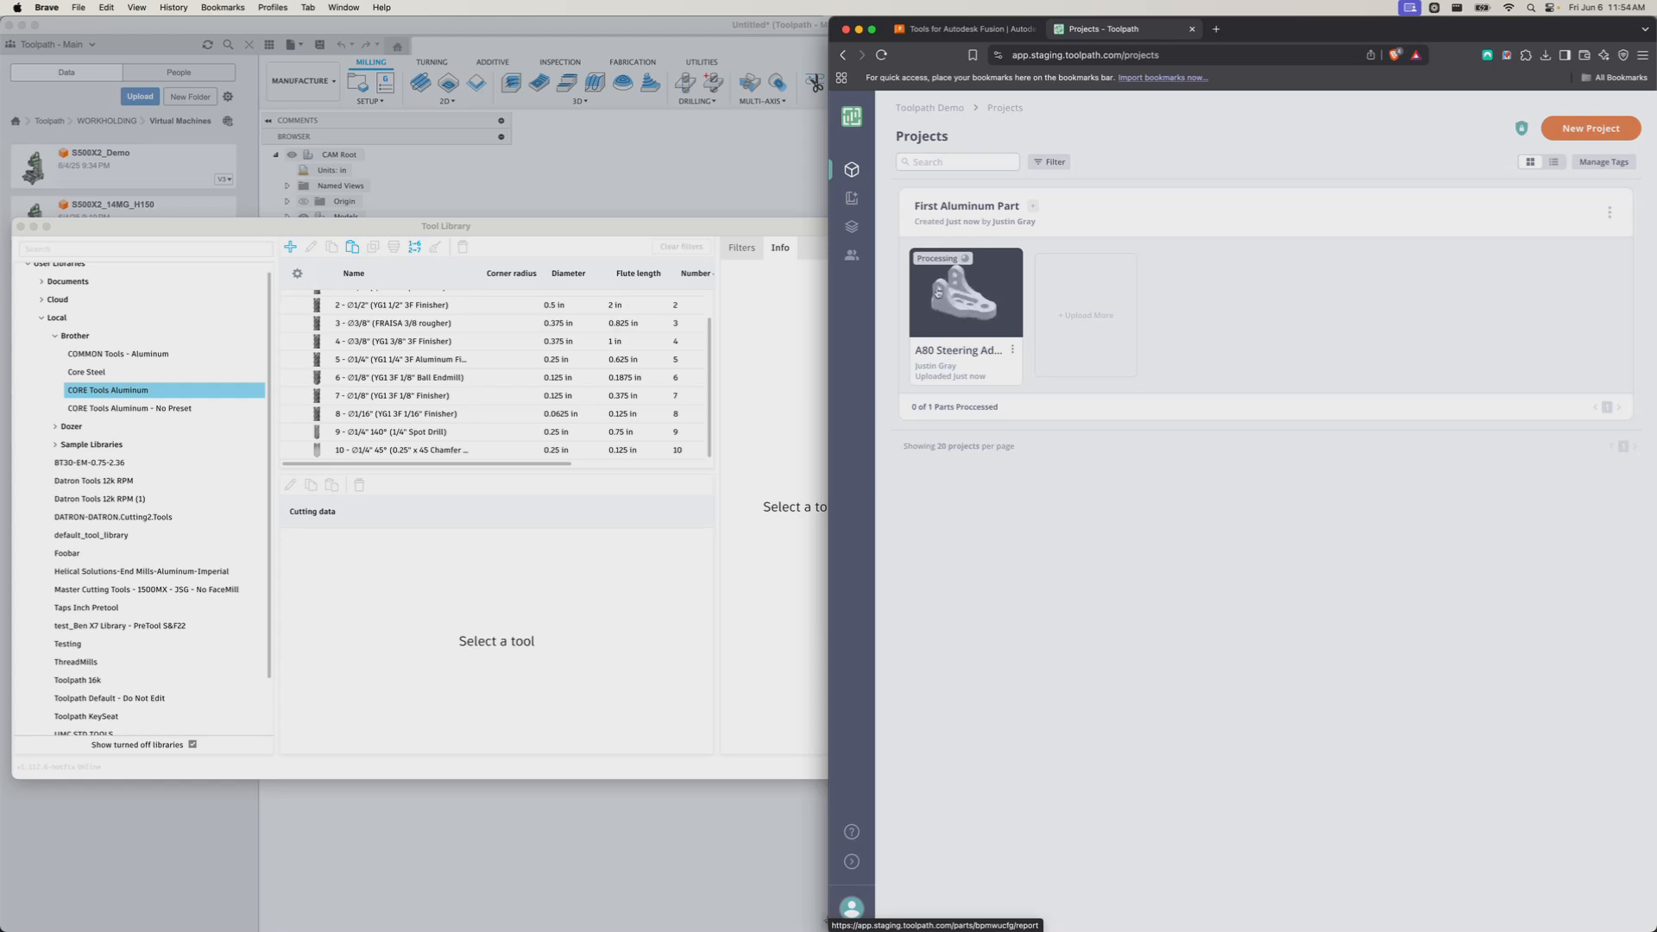
Examine the geometry, presets and advanced settings of the YG1 3/8" 3F Finisher in the CORE Tools Aluminum library.
left_click(851, 226)
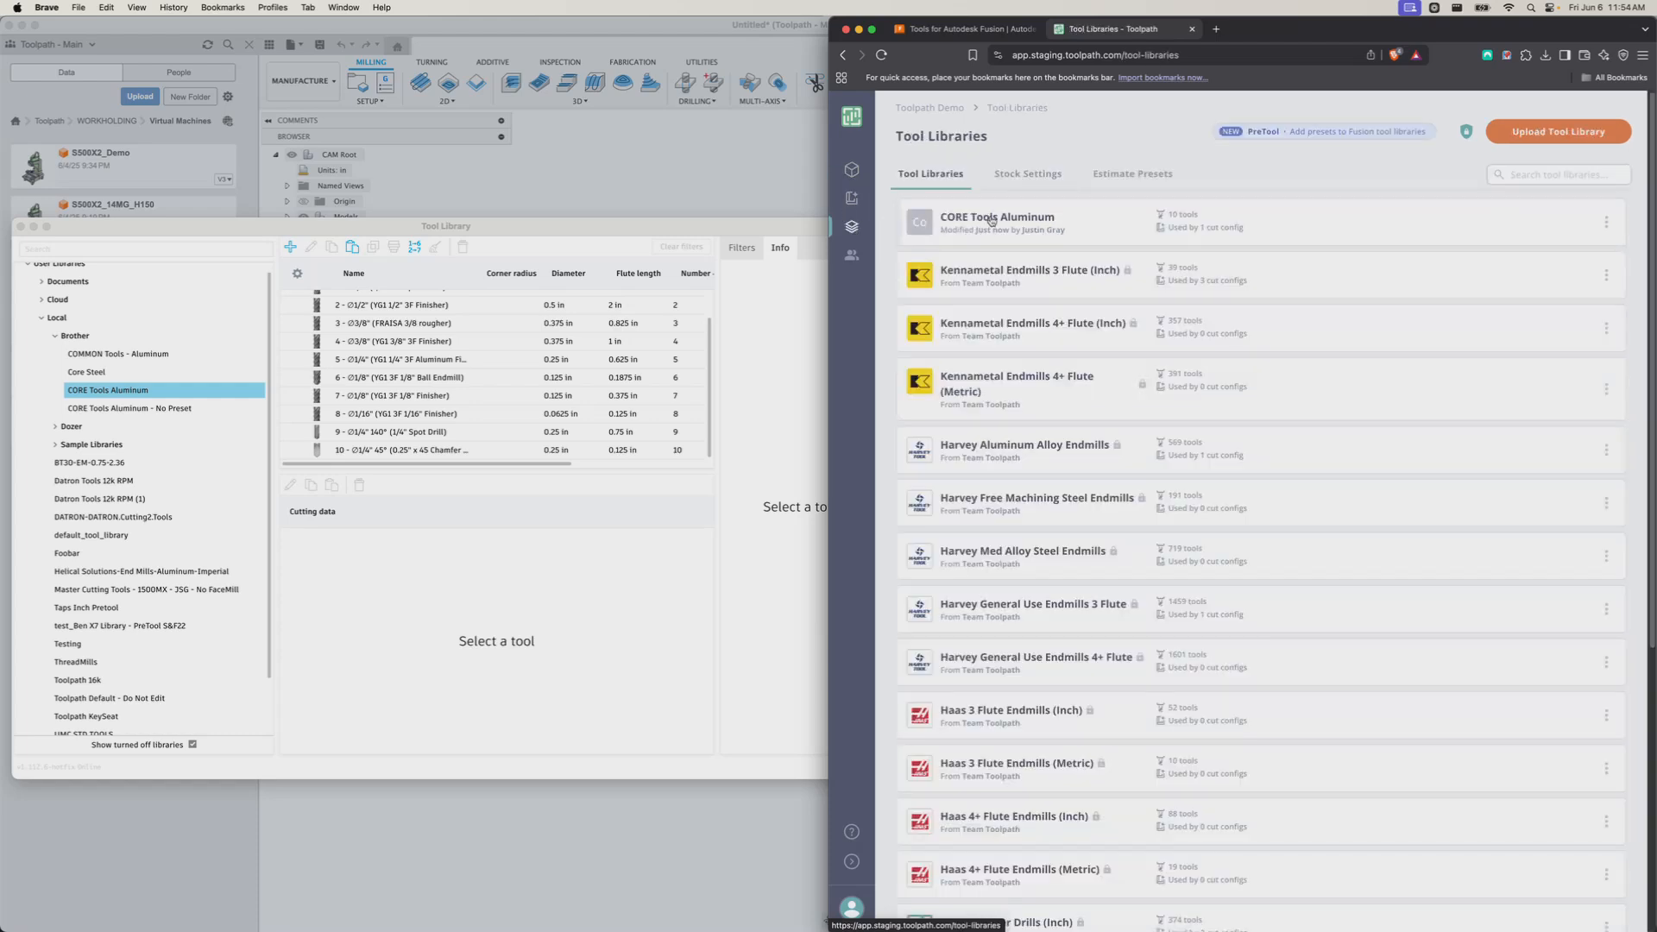
left_click(991, 220)
left_click(956, 252)
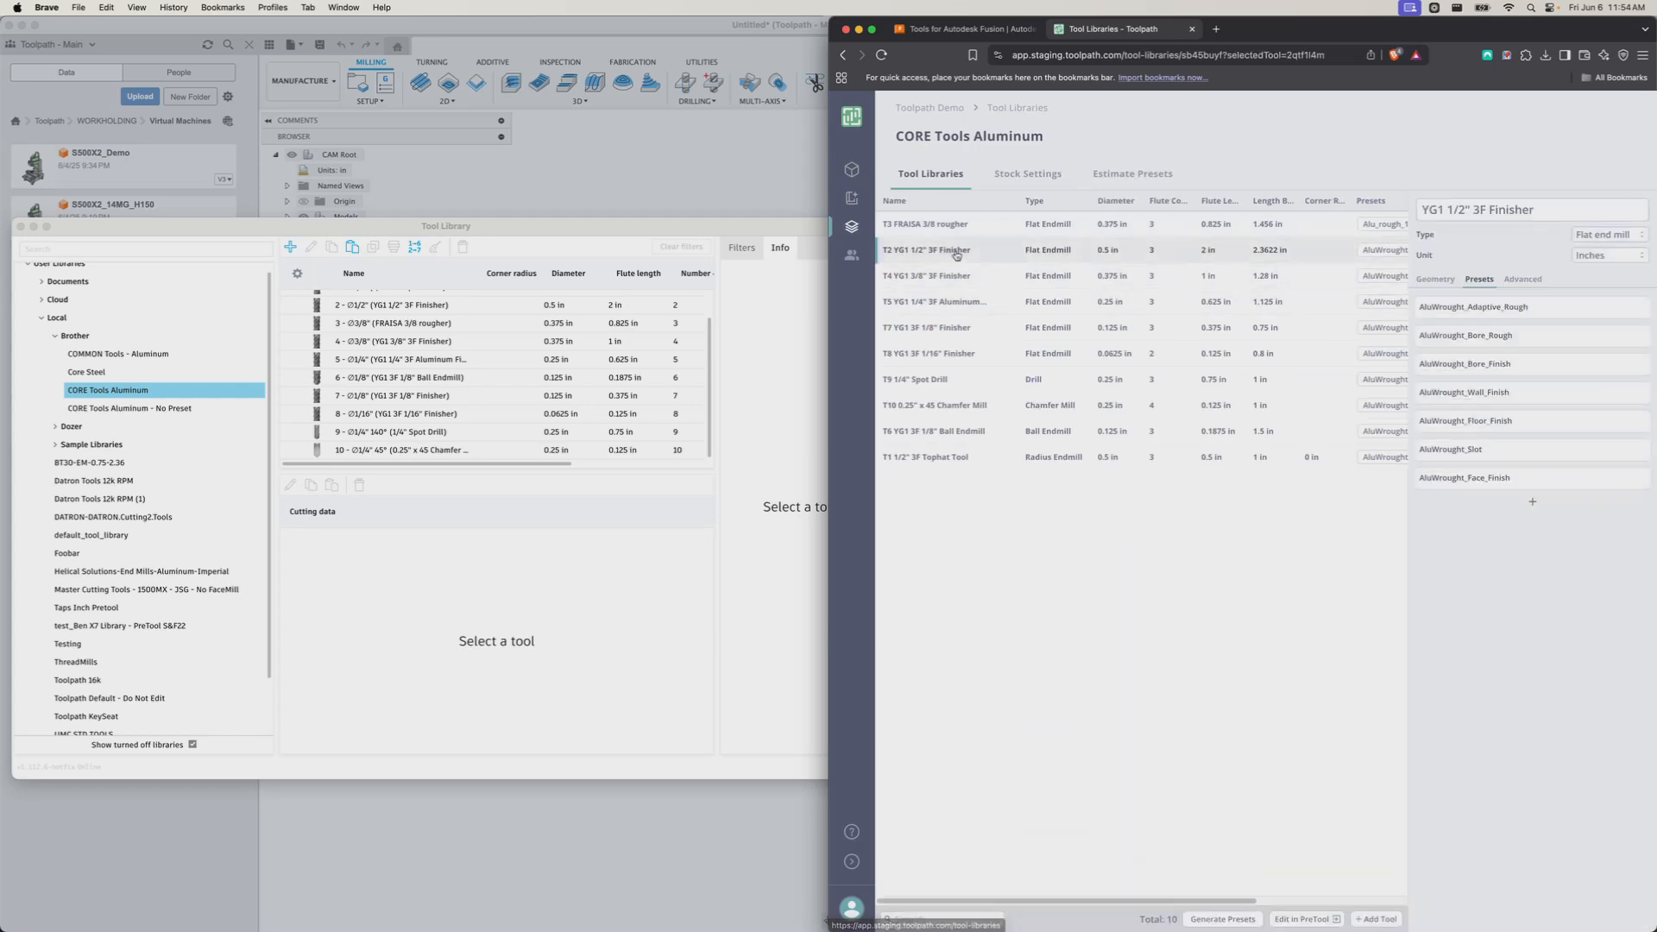
left_click(978, 284)
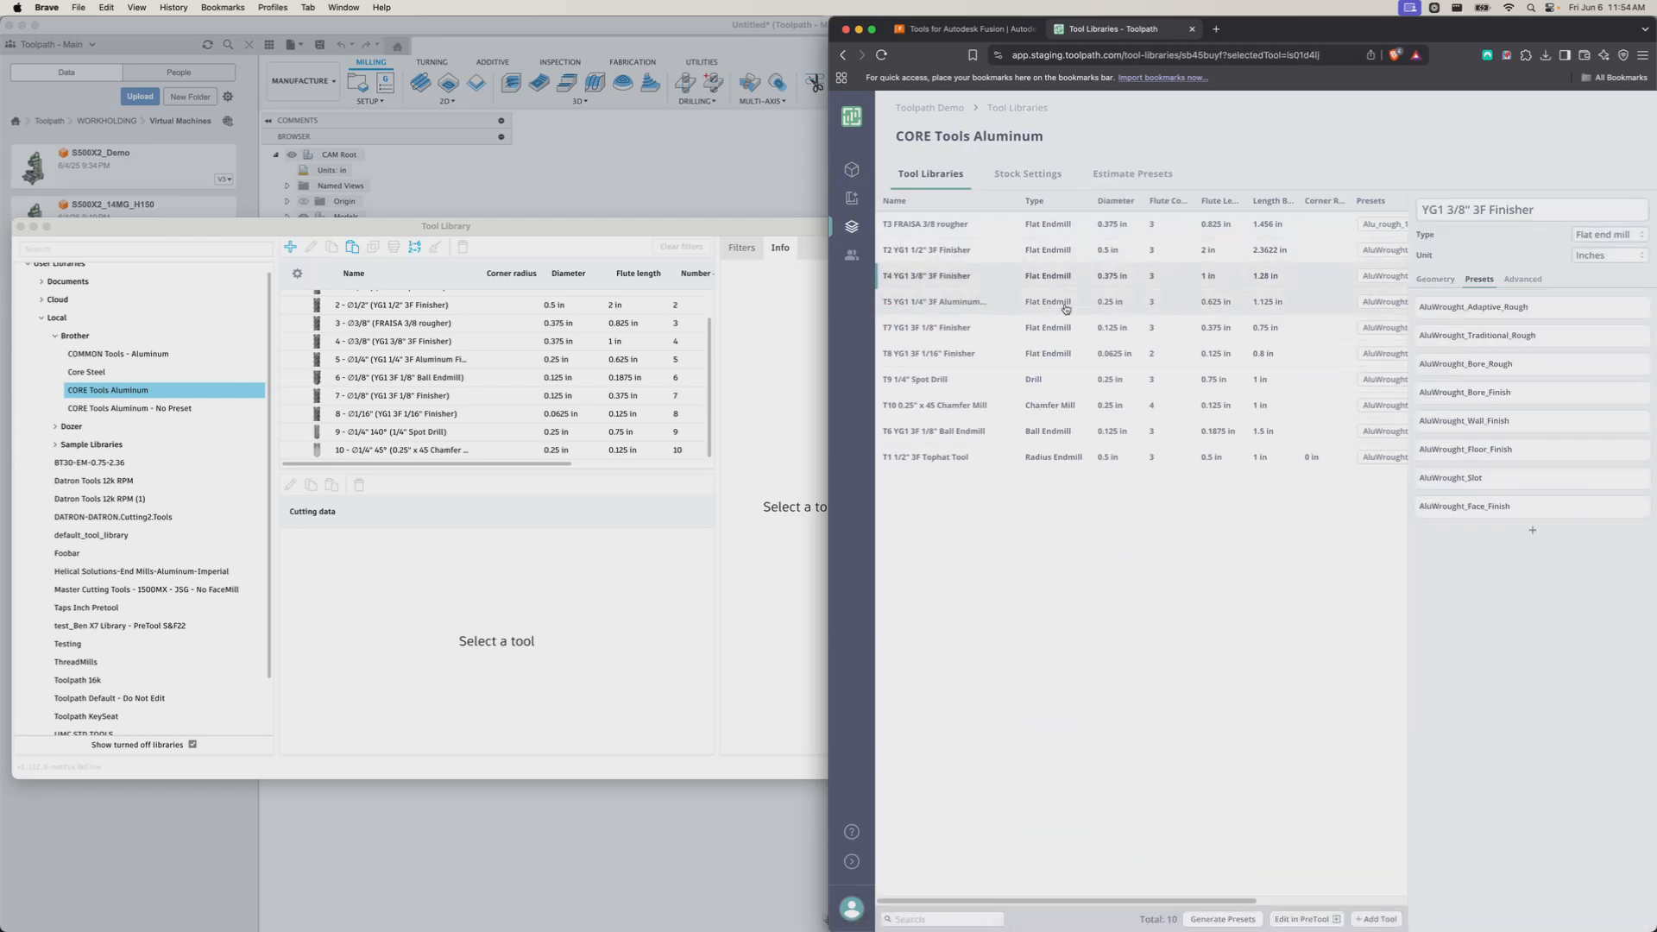
left_click(1435, 279)
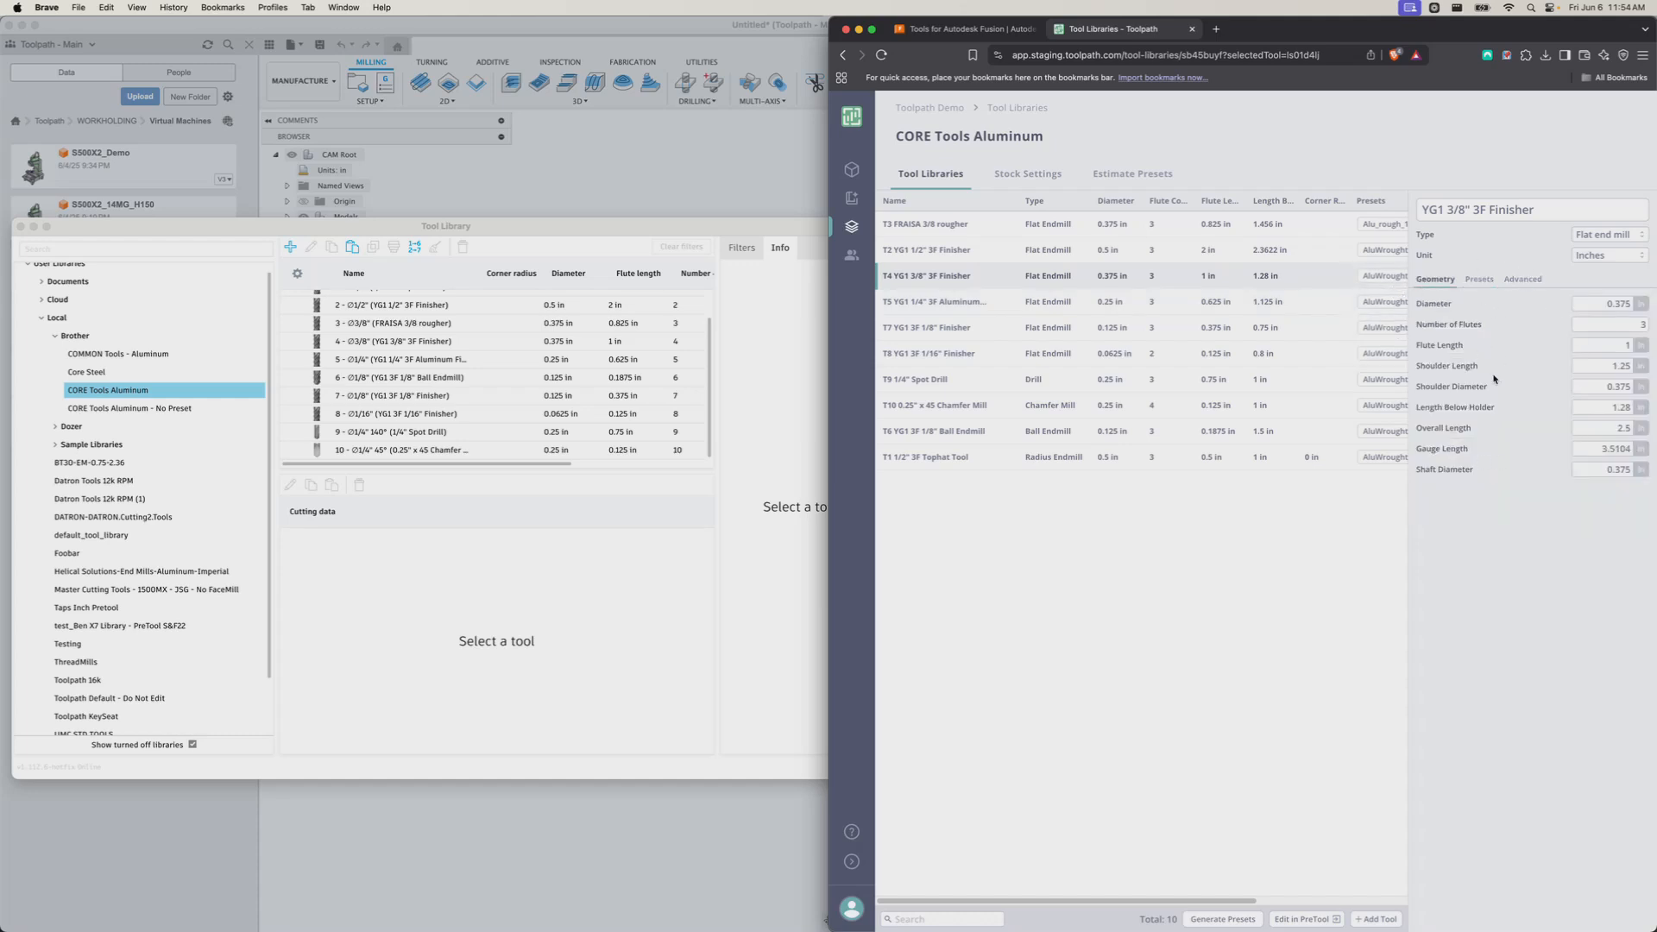
left_click(1479, 280)
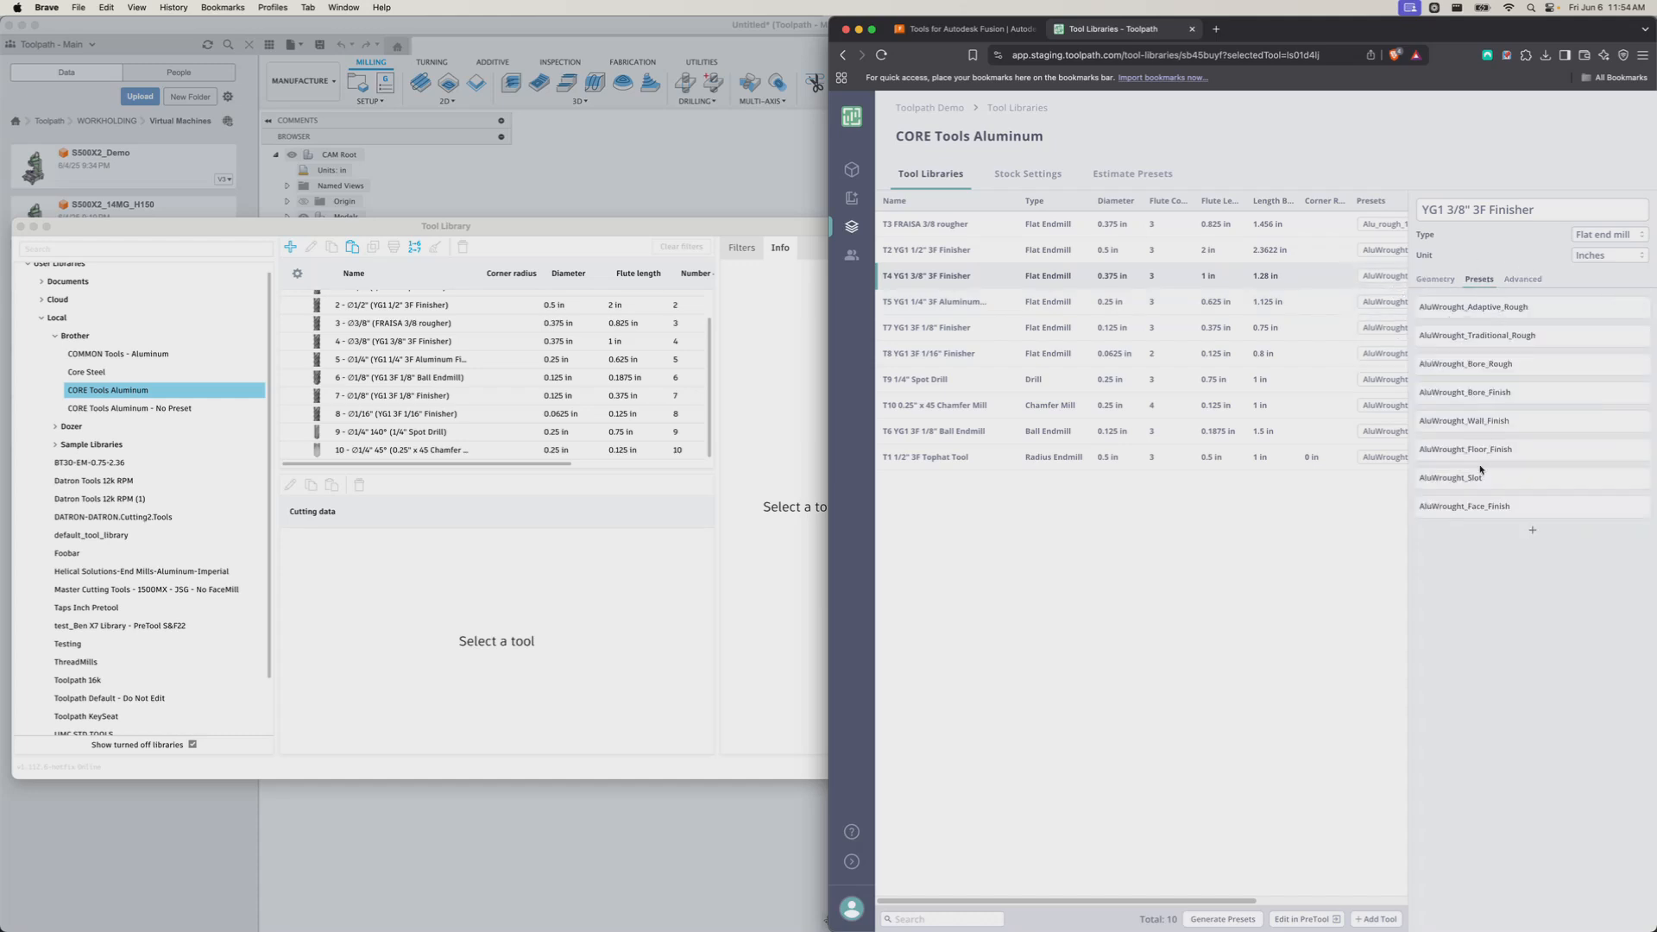
left_click(1523, 280)
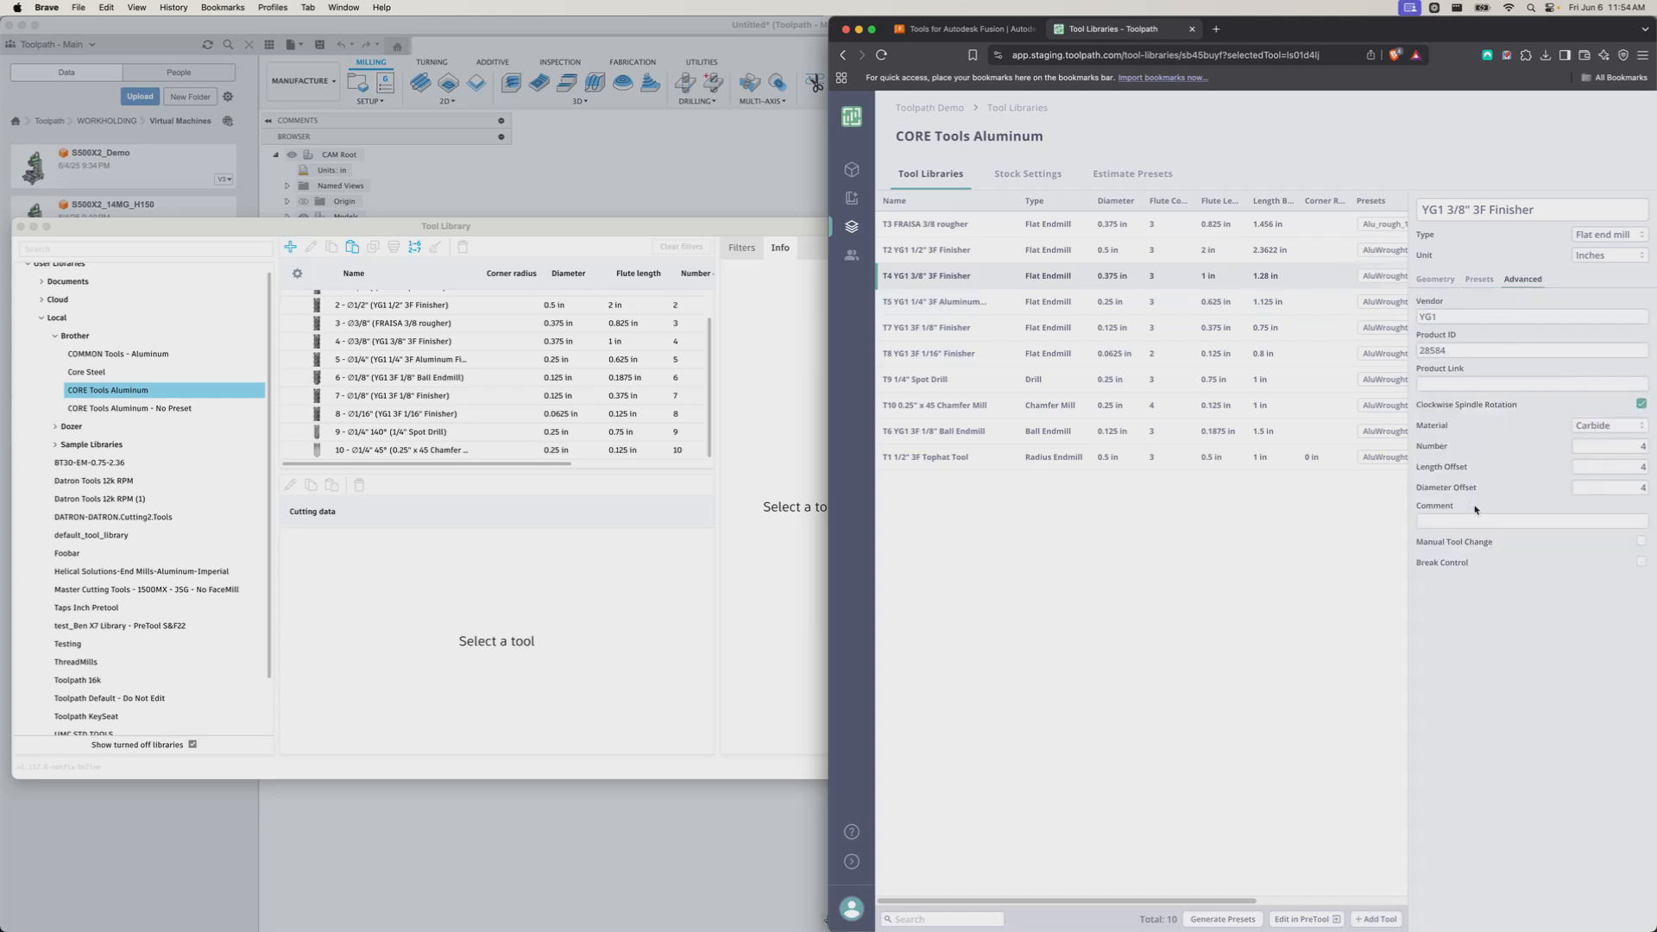
left_click(1438, 282)
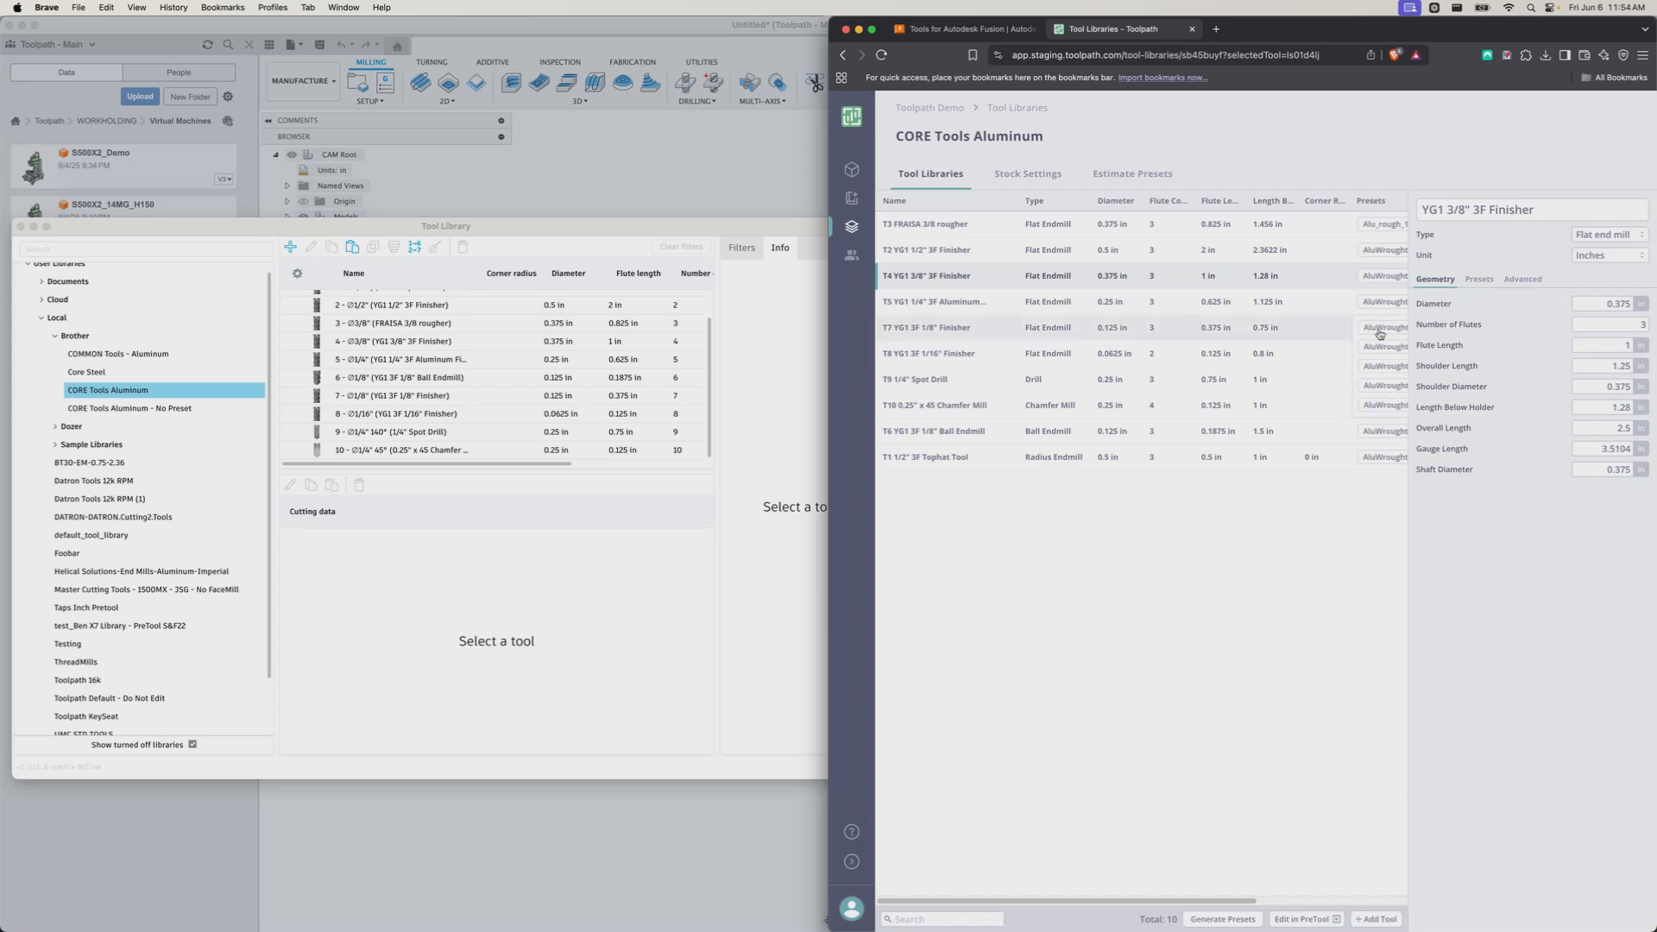
Inspect the speeds, feedrates and passes of the YG1 3/8" 3F Finisher's AluWrought_Traditional_Rough preset, and close it.
right_click(1480, 281)
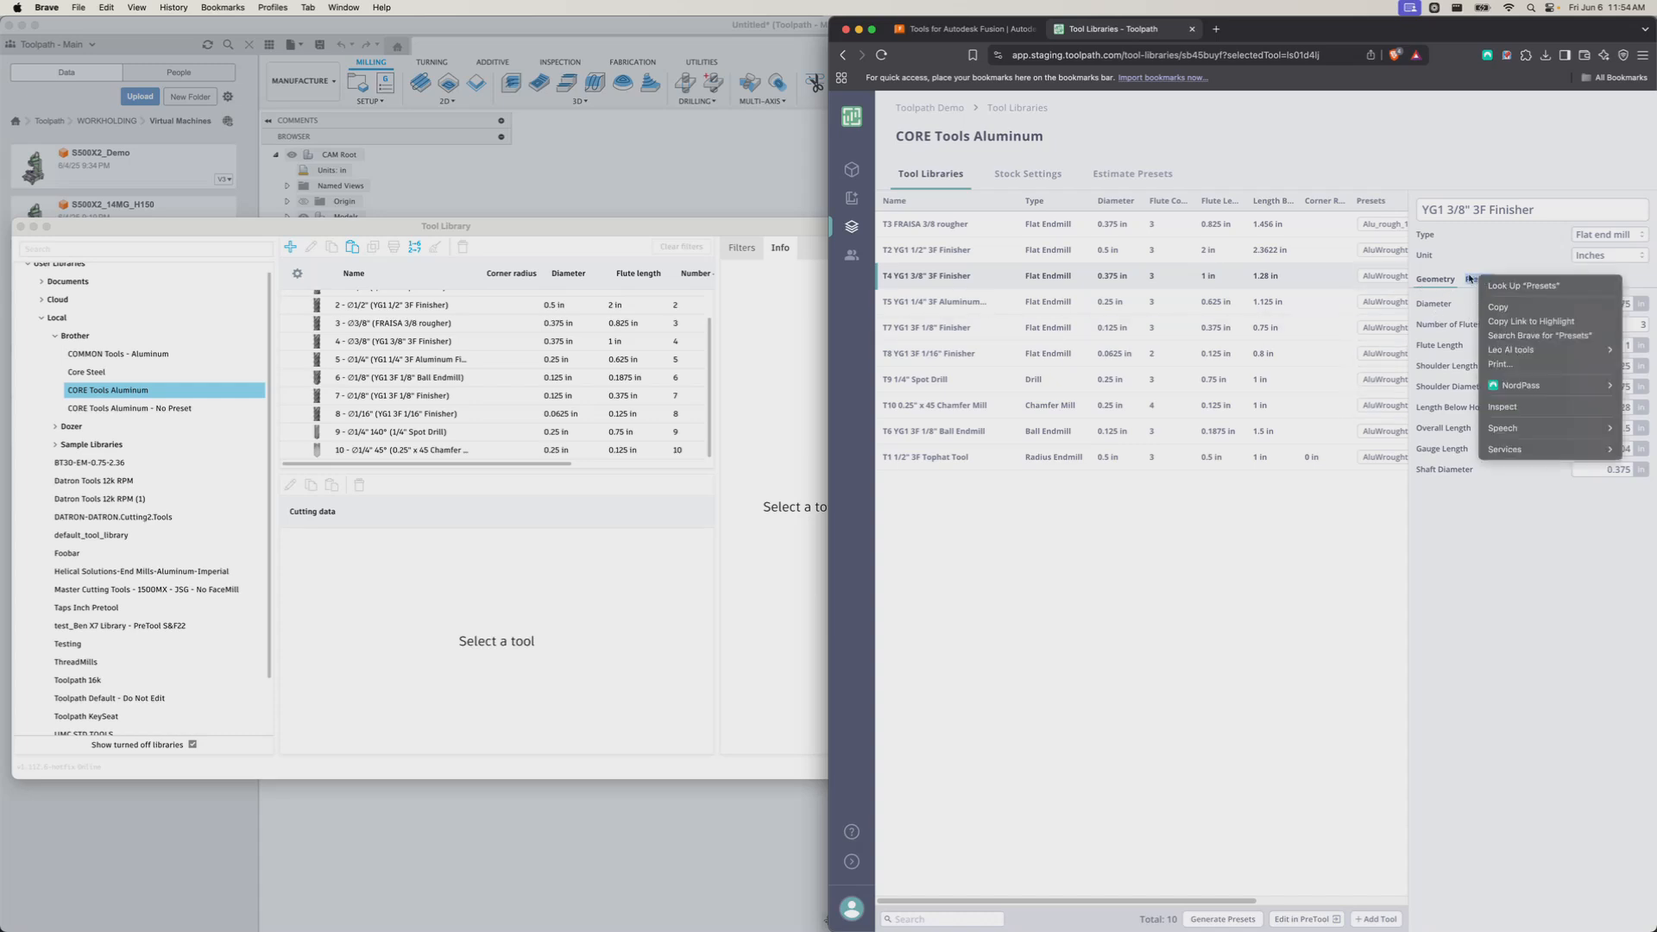
left_click(1470, 278)
left_click(1476, 283)
left_click(1467, 336)
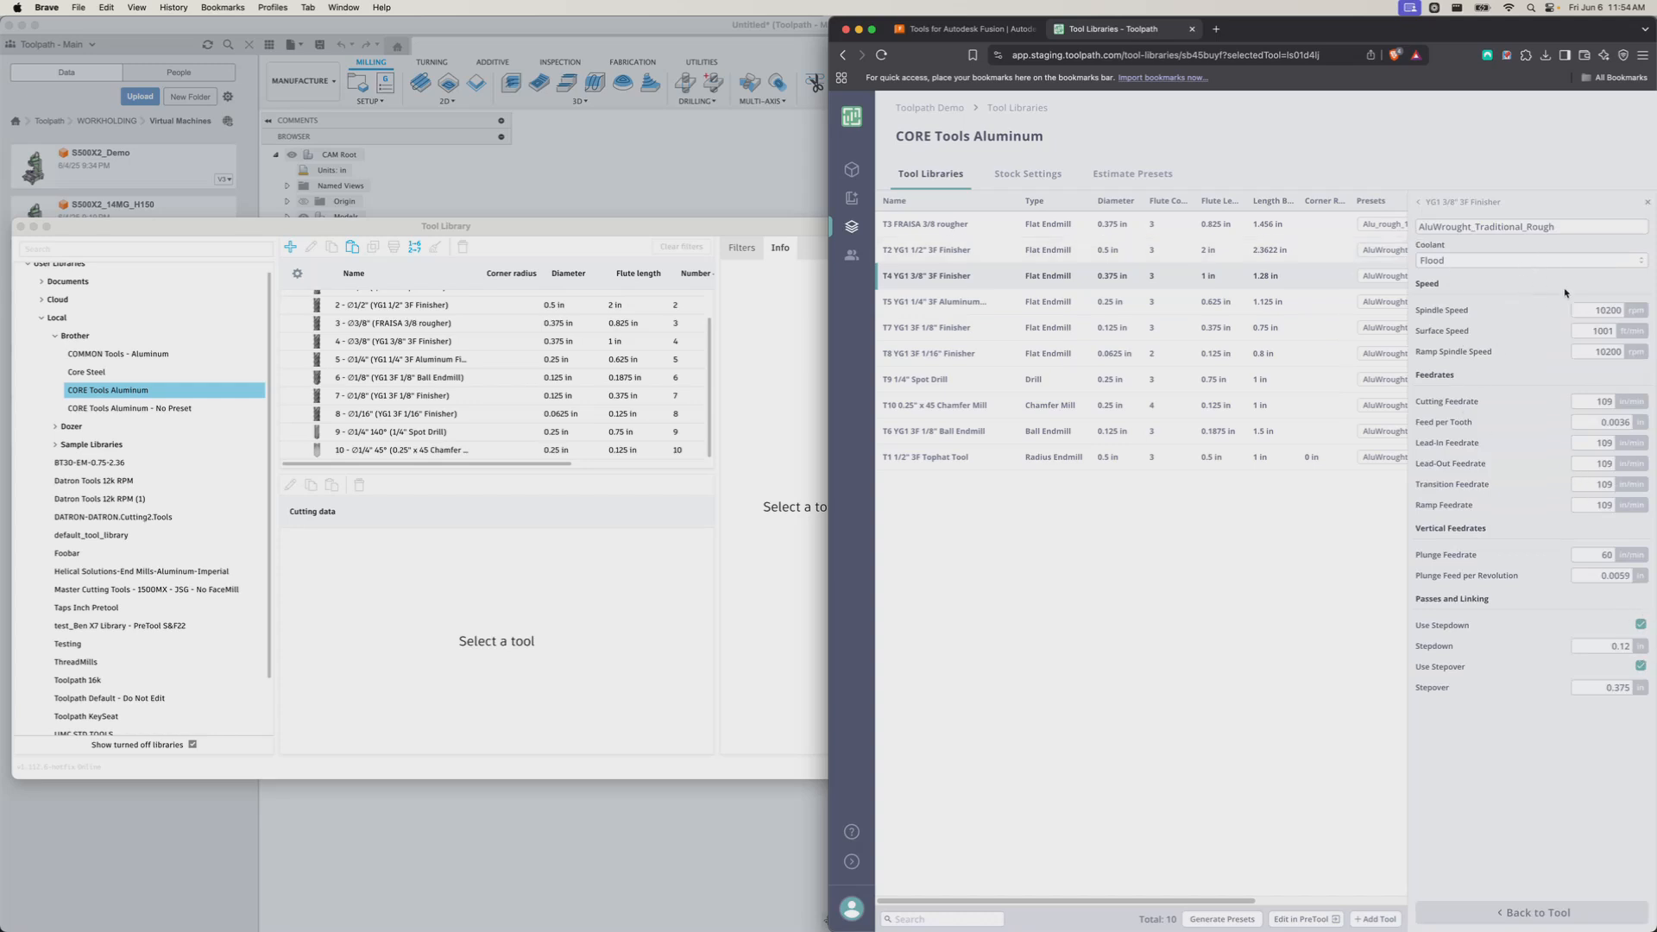
left_click(1649, 207)
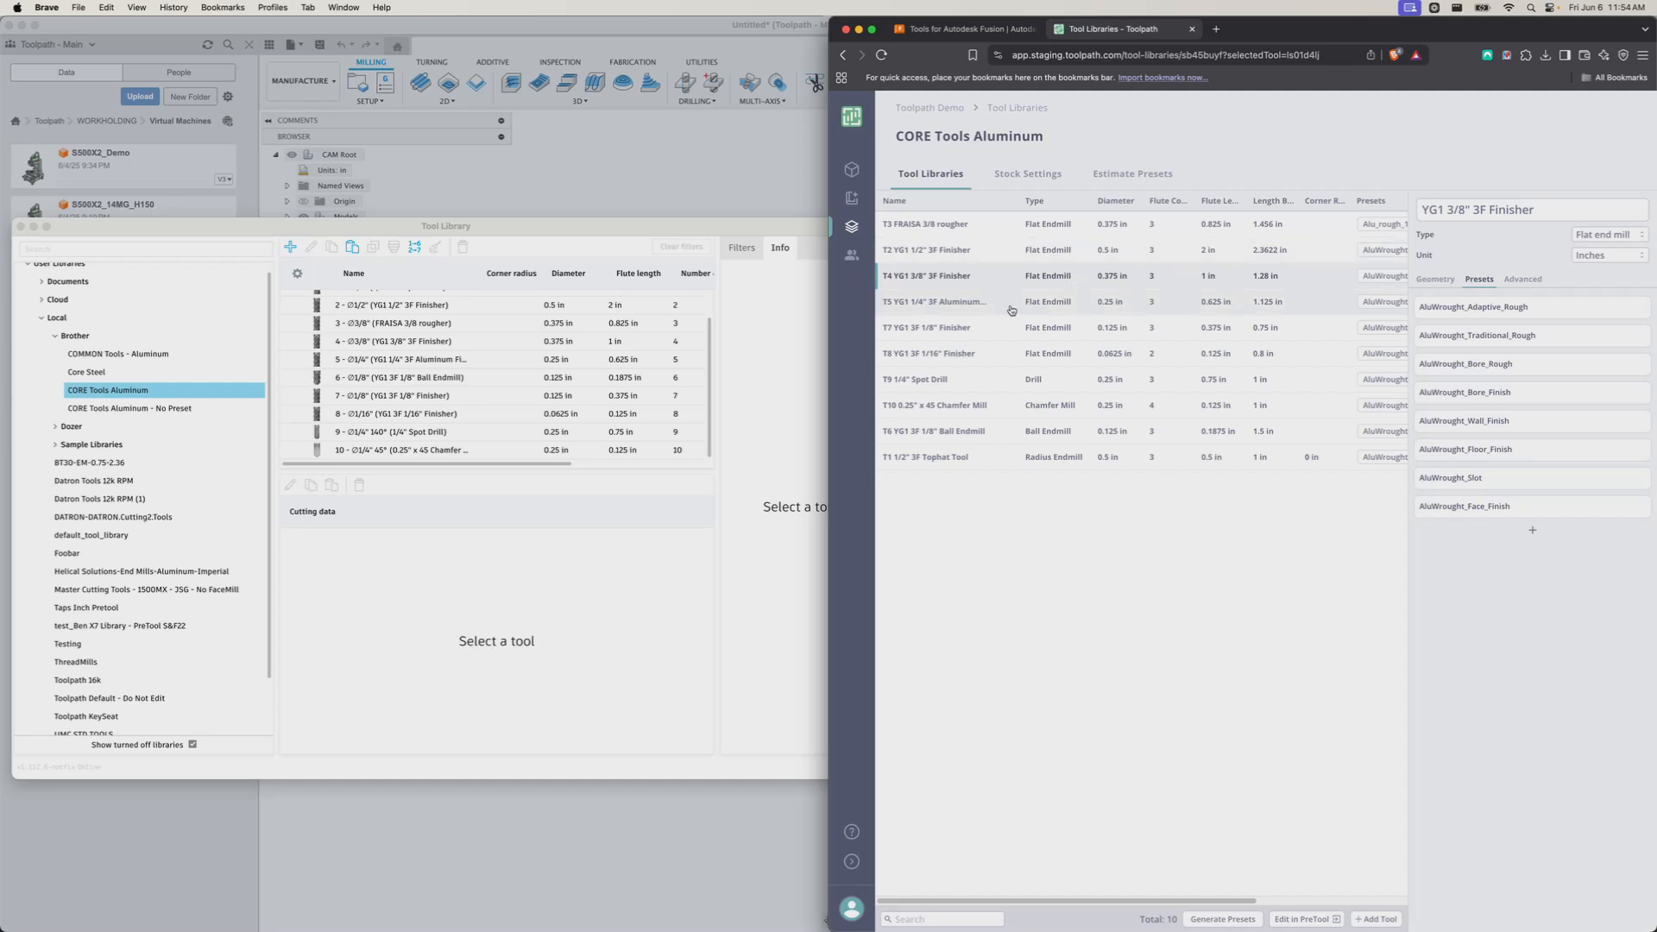
View the presets of the 1/4" Spot Drill and return to the projects list.
left_click(922, 378)
left_click(968, 492)
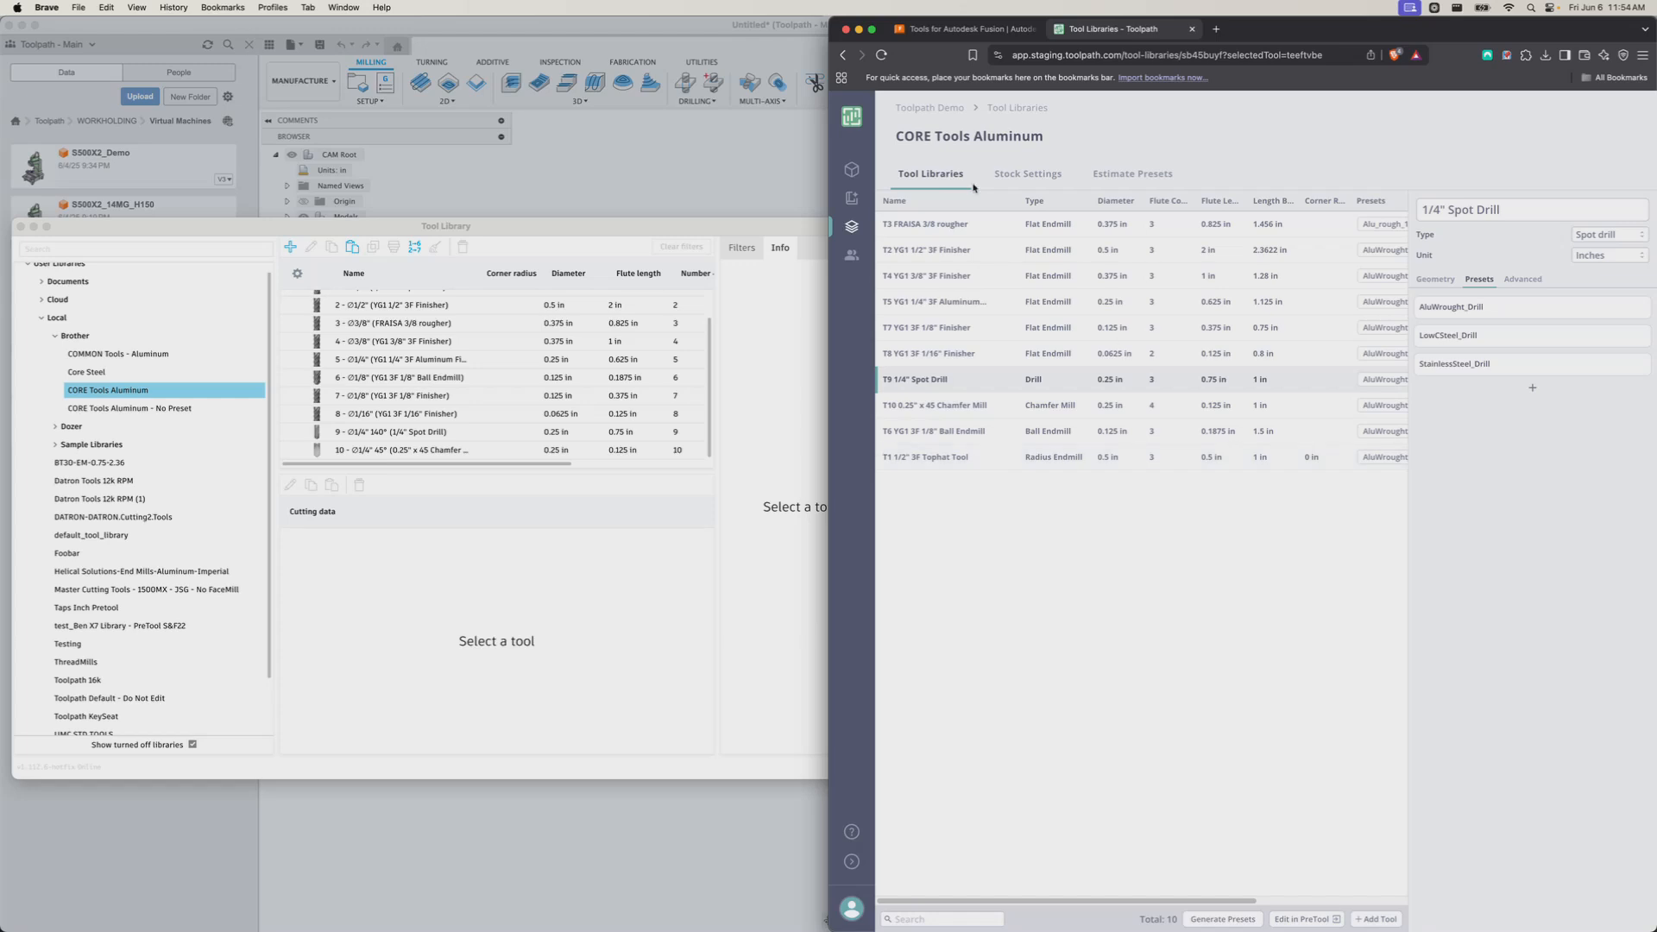
left_click(851, 170)
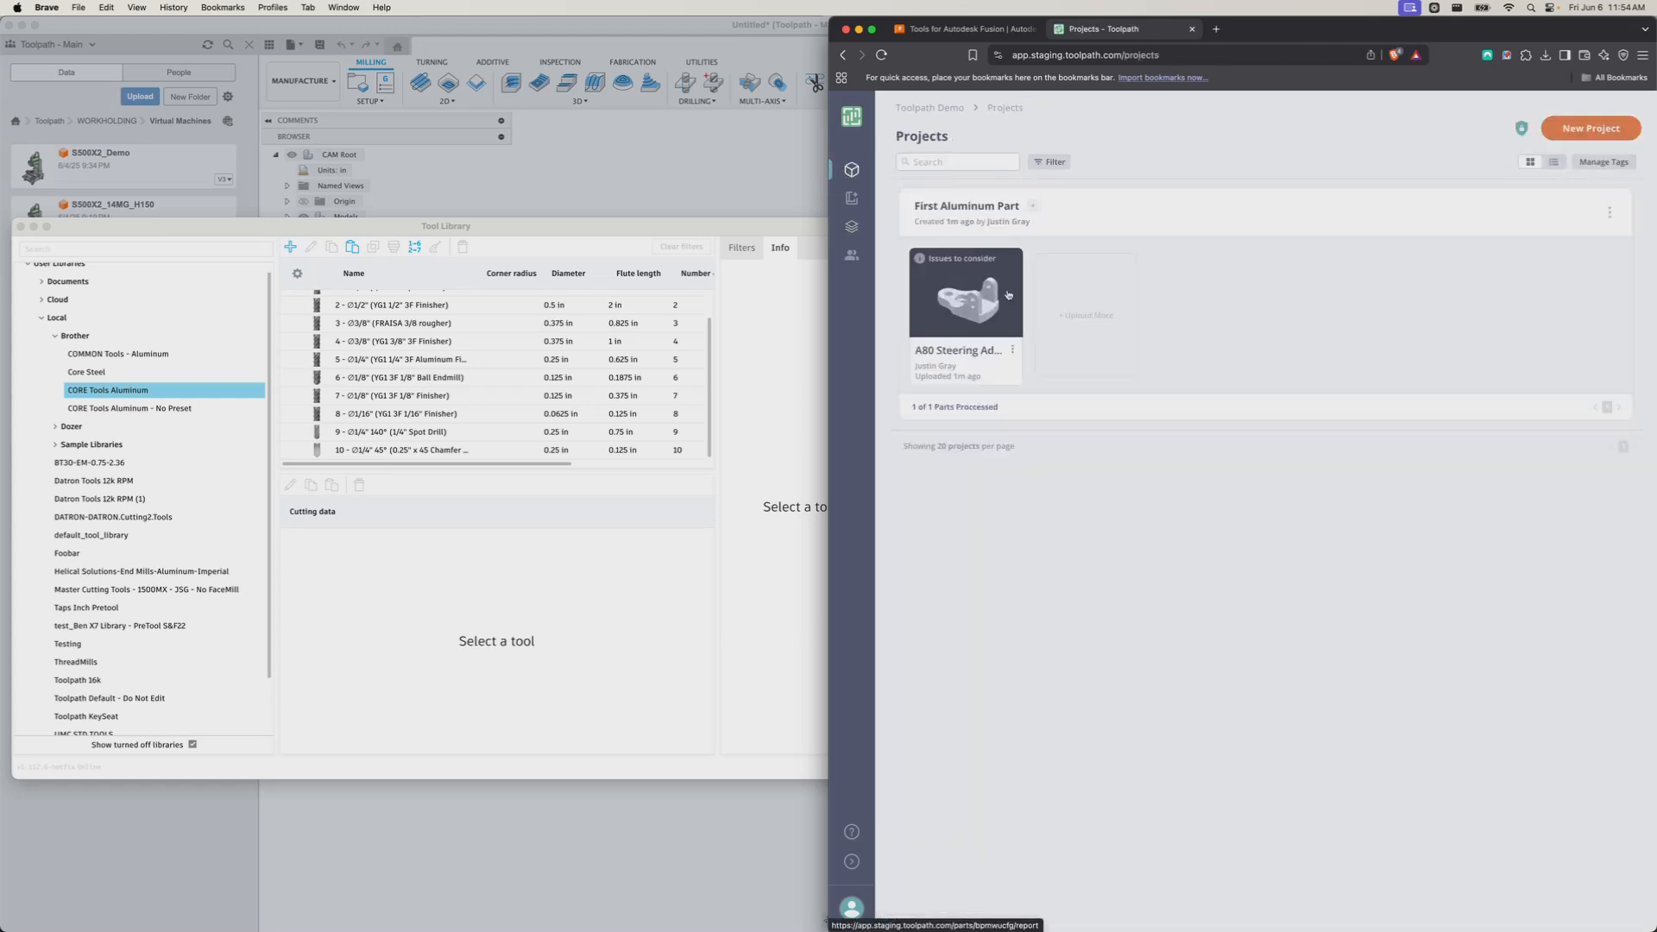
Open the A80 Steering Adaptor part report and examine the model's unmachinable areas and each tool recommendation, from the Harvey 5/16" bull to the Kennametal 5/16" flat.
left_click(987, 320)
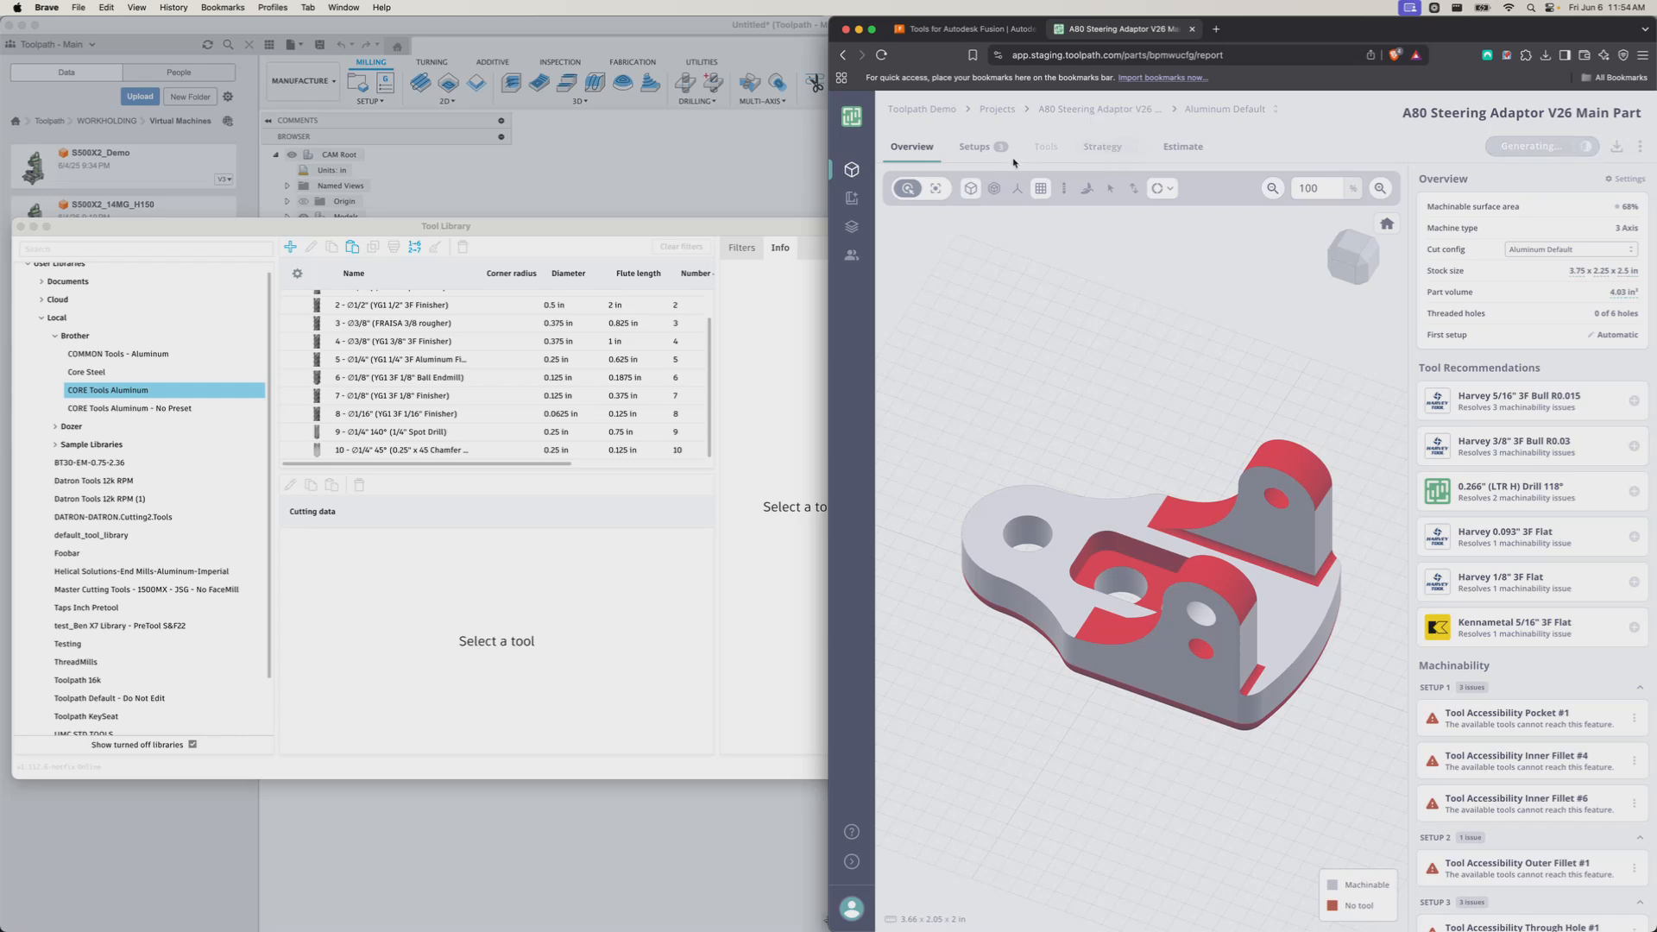
scroll(1181, 416, "down", 5)
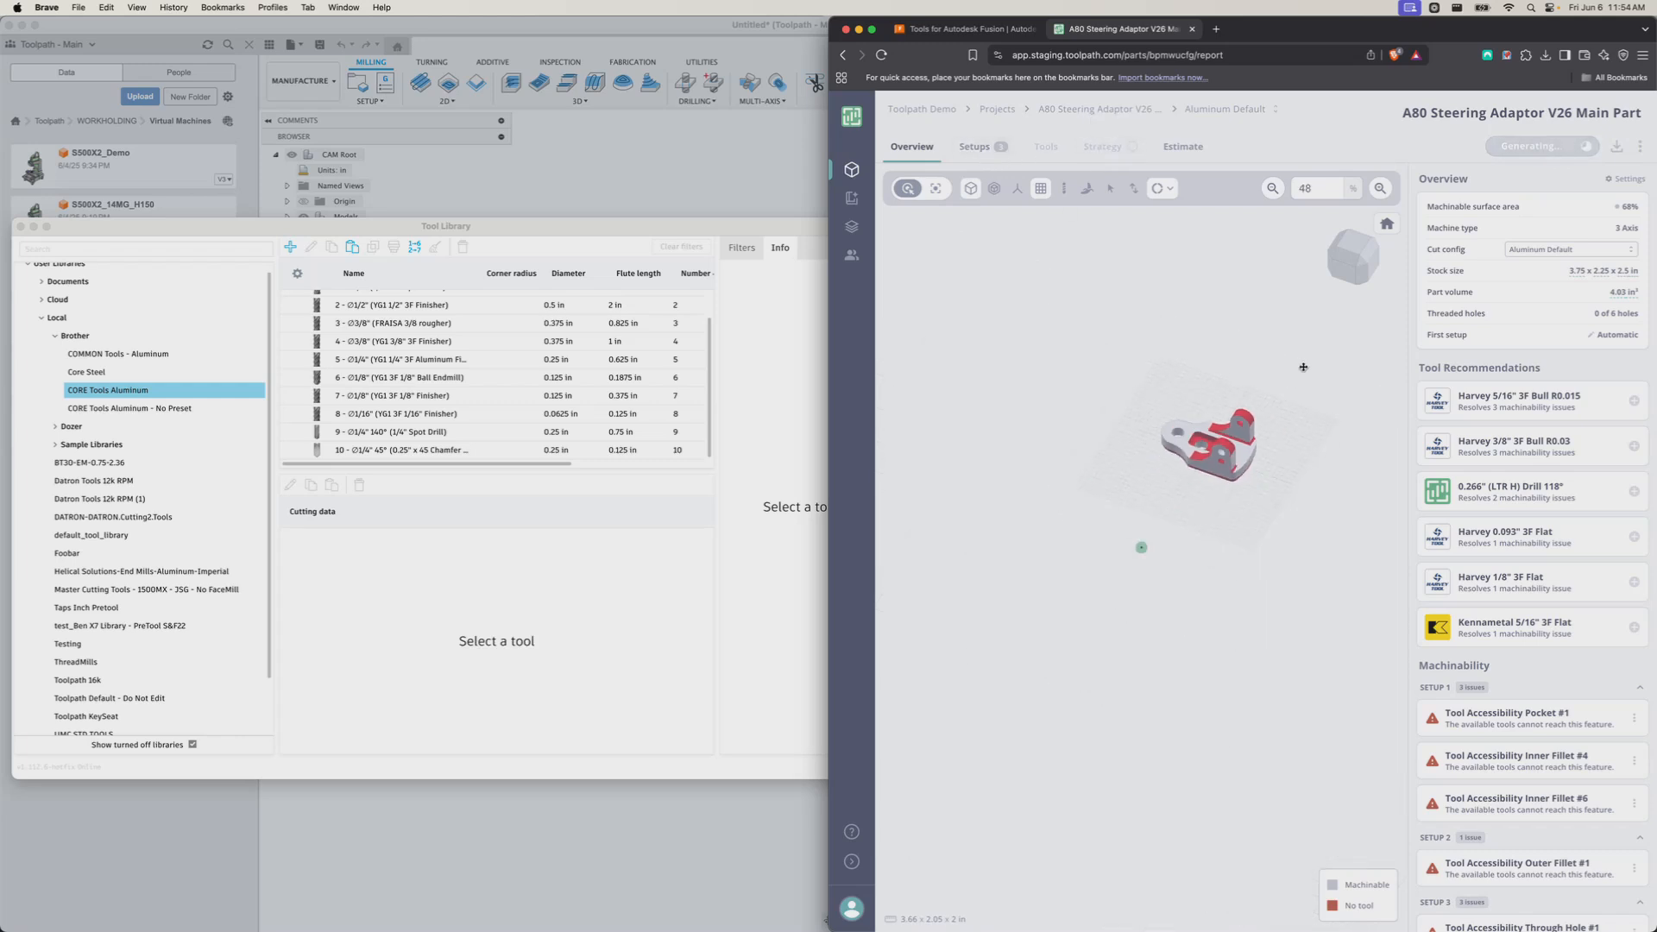
scroll(1208, 422, "up", 5)
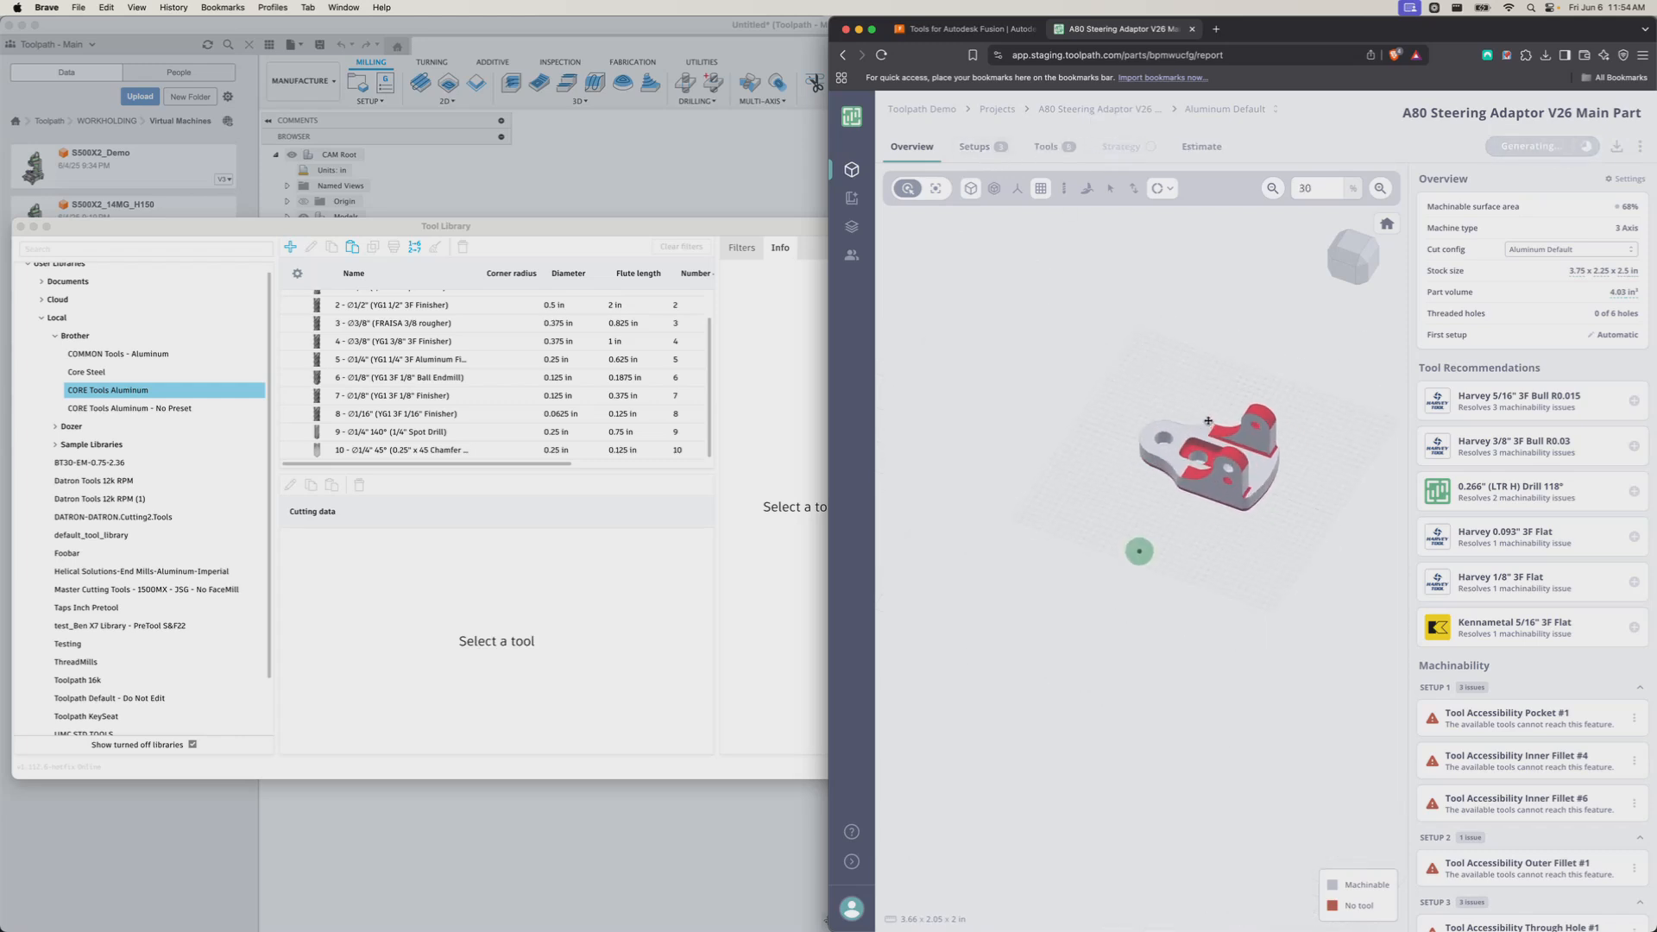
mouse_move(1194, 466)
left_mouse_down()
mouse_move(1313, 399)
mouse_move(1199, 487)
left_mouse_up()
left_click_drag(1319, 482, 1306, 515)
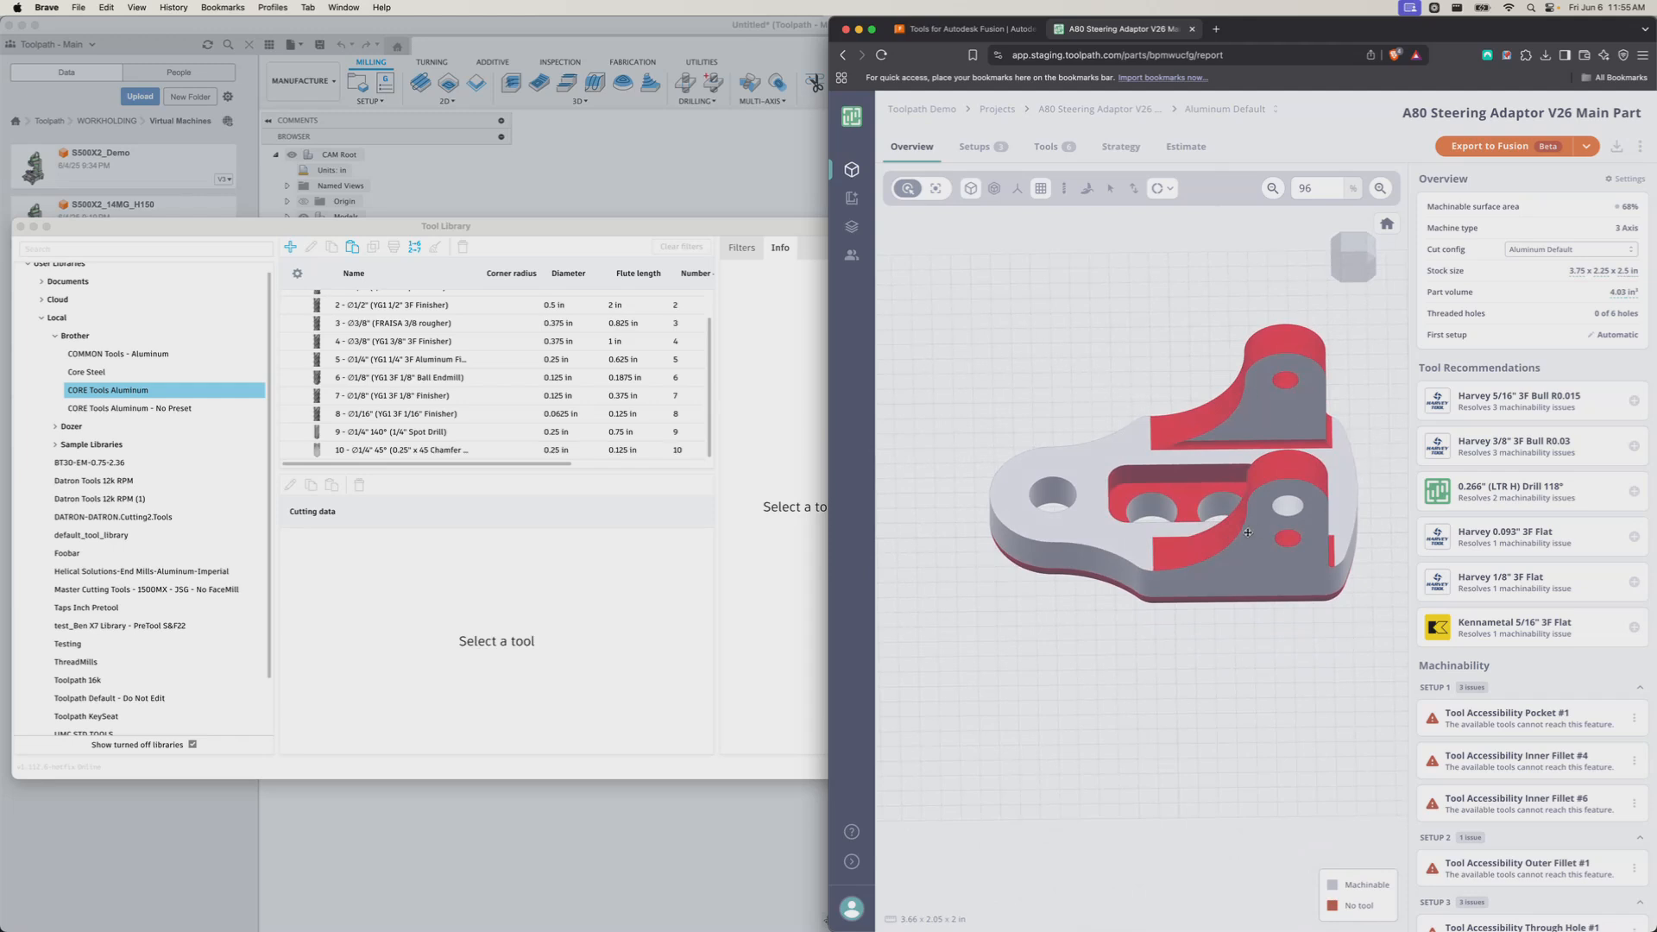
left_click_drag(1142, 543, 1067, 525)
mouse_move(1520, 400)
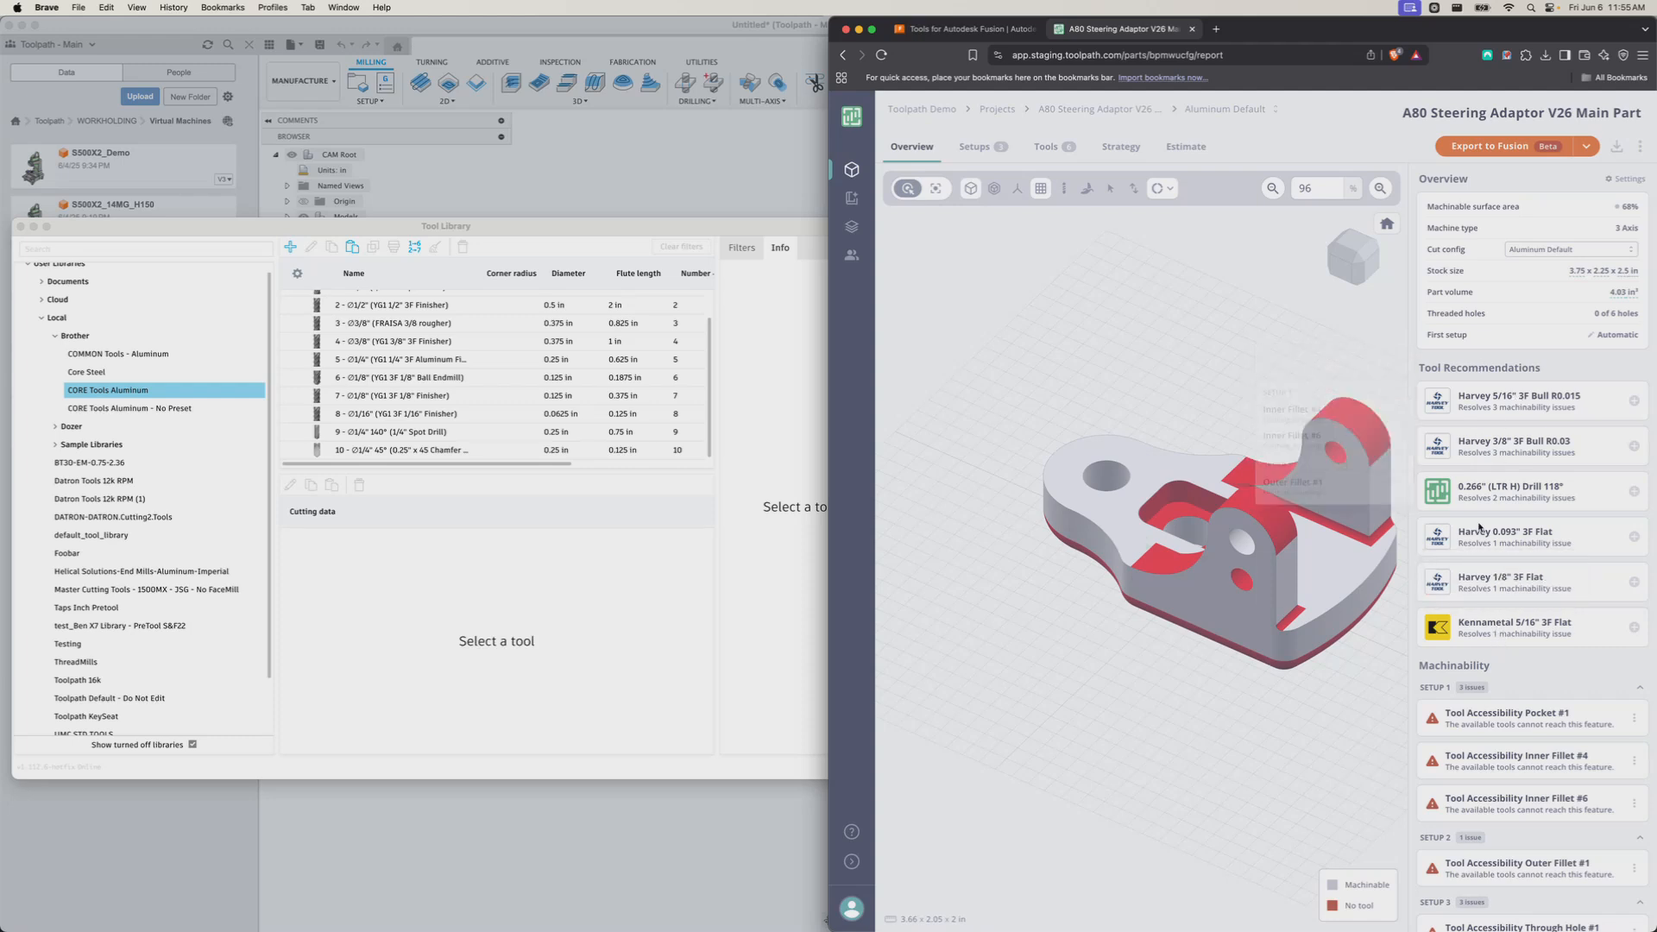
mouse_move(1486, 499)
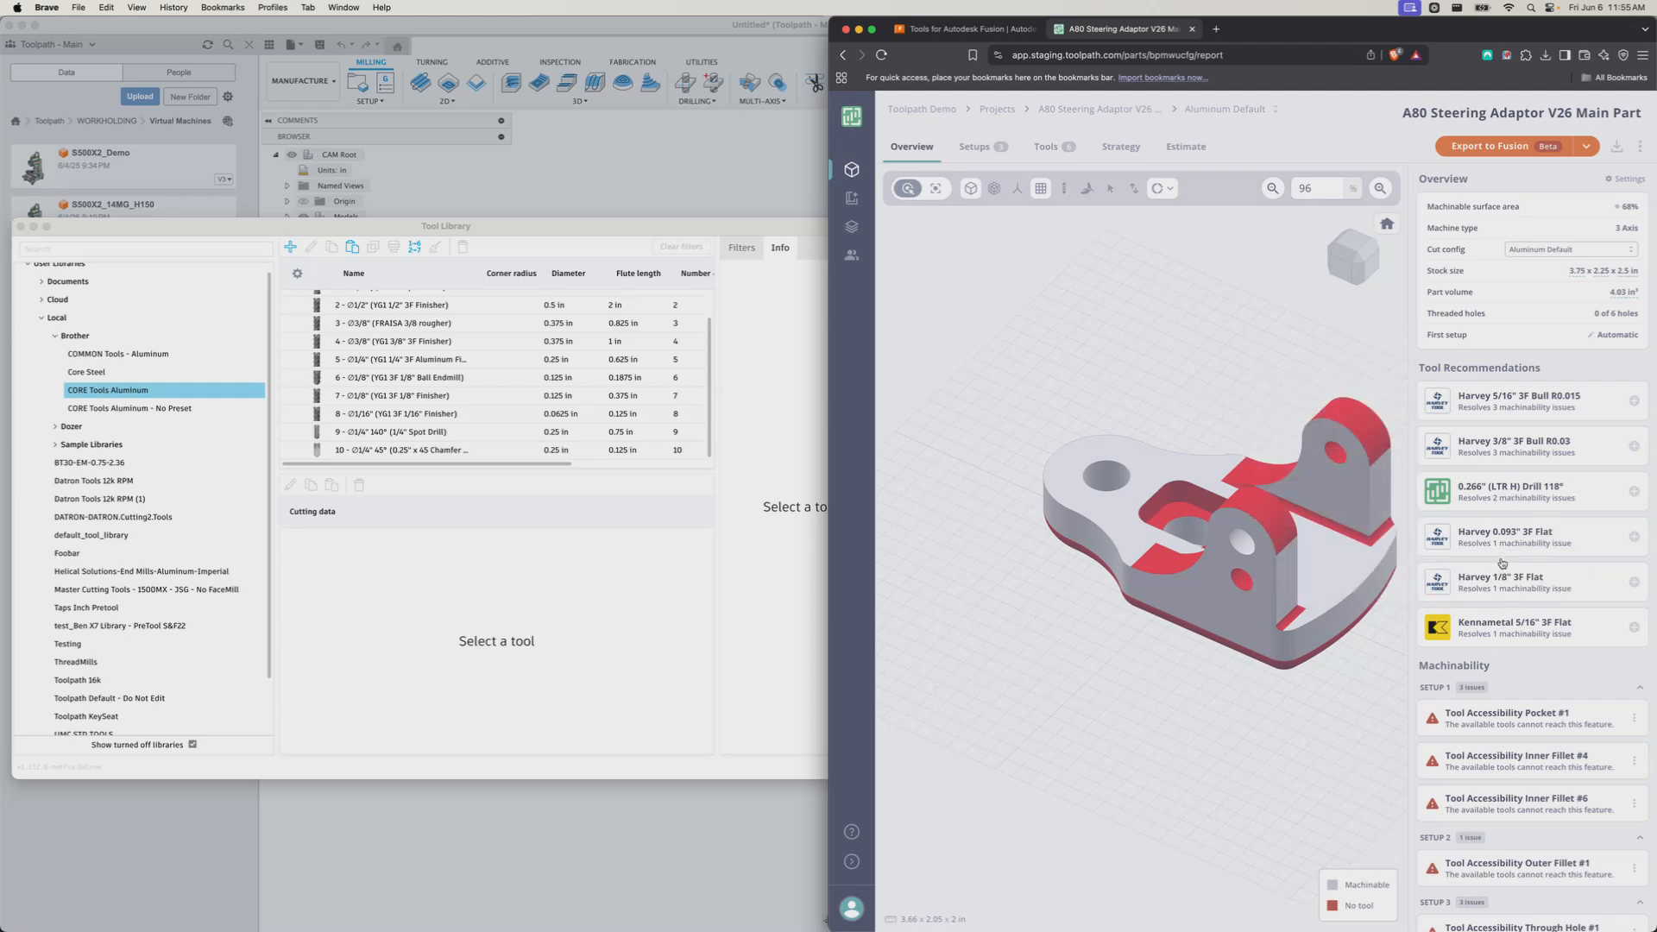
mouse_move(1526, 622)
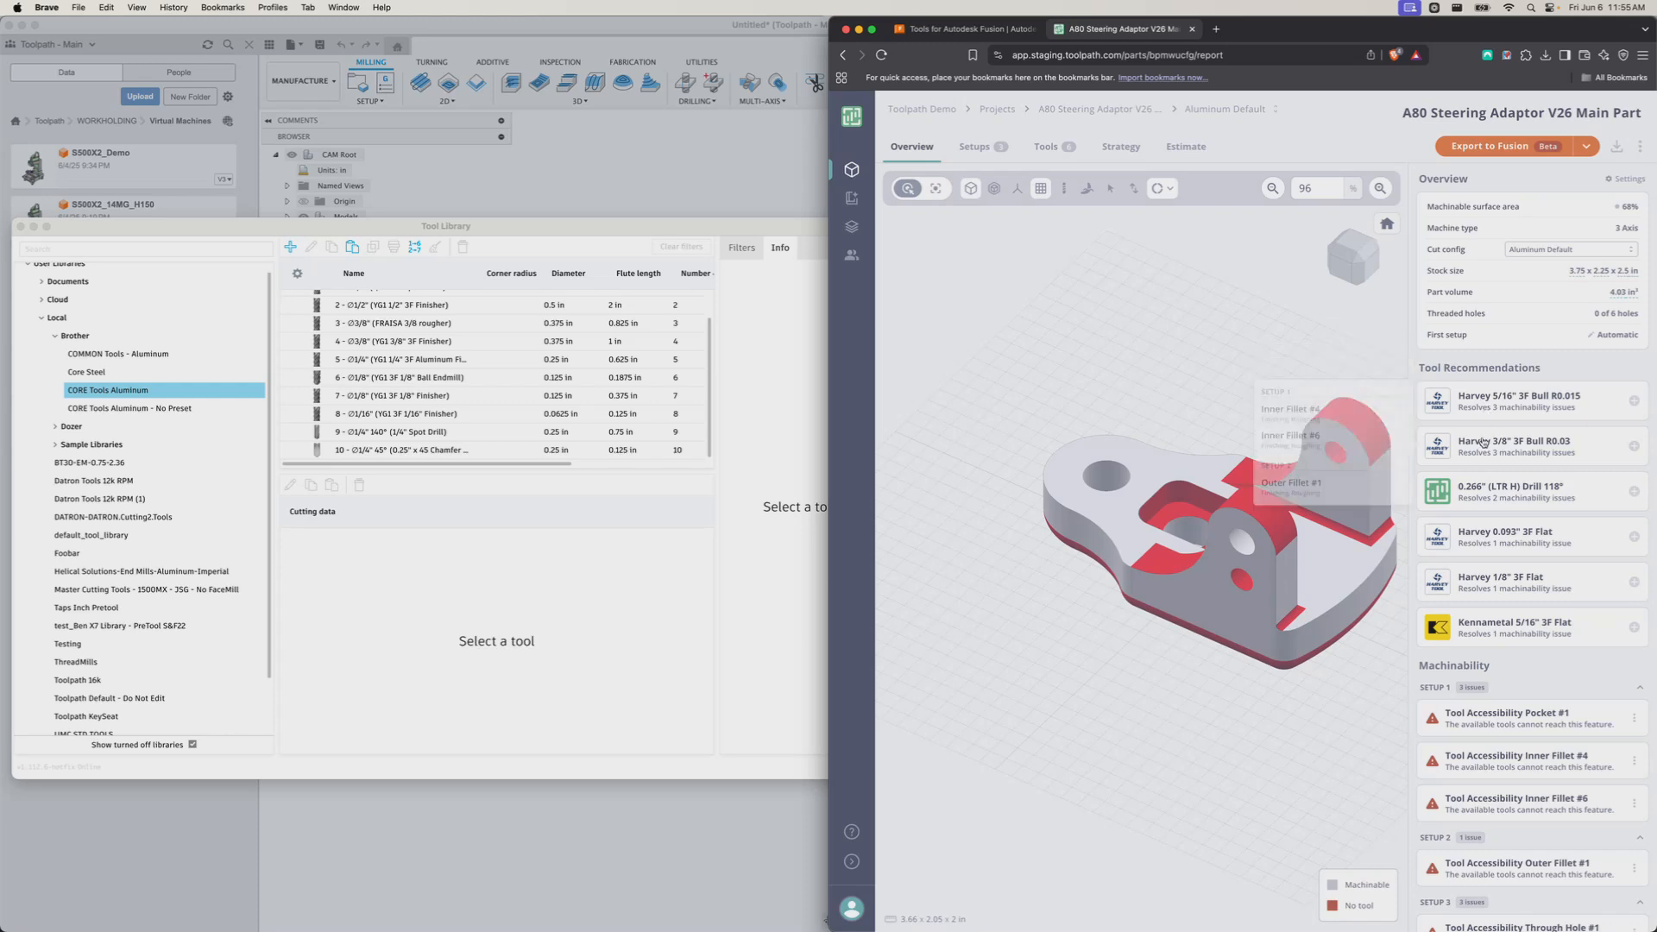
Download the Fusion version of the Helical Solutions - End Mills library as Helical Solutions-End Mills.json in Downloads, replacing the existing file.
left_click(940, 29)
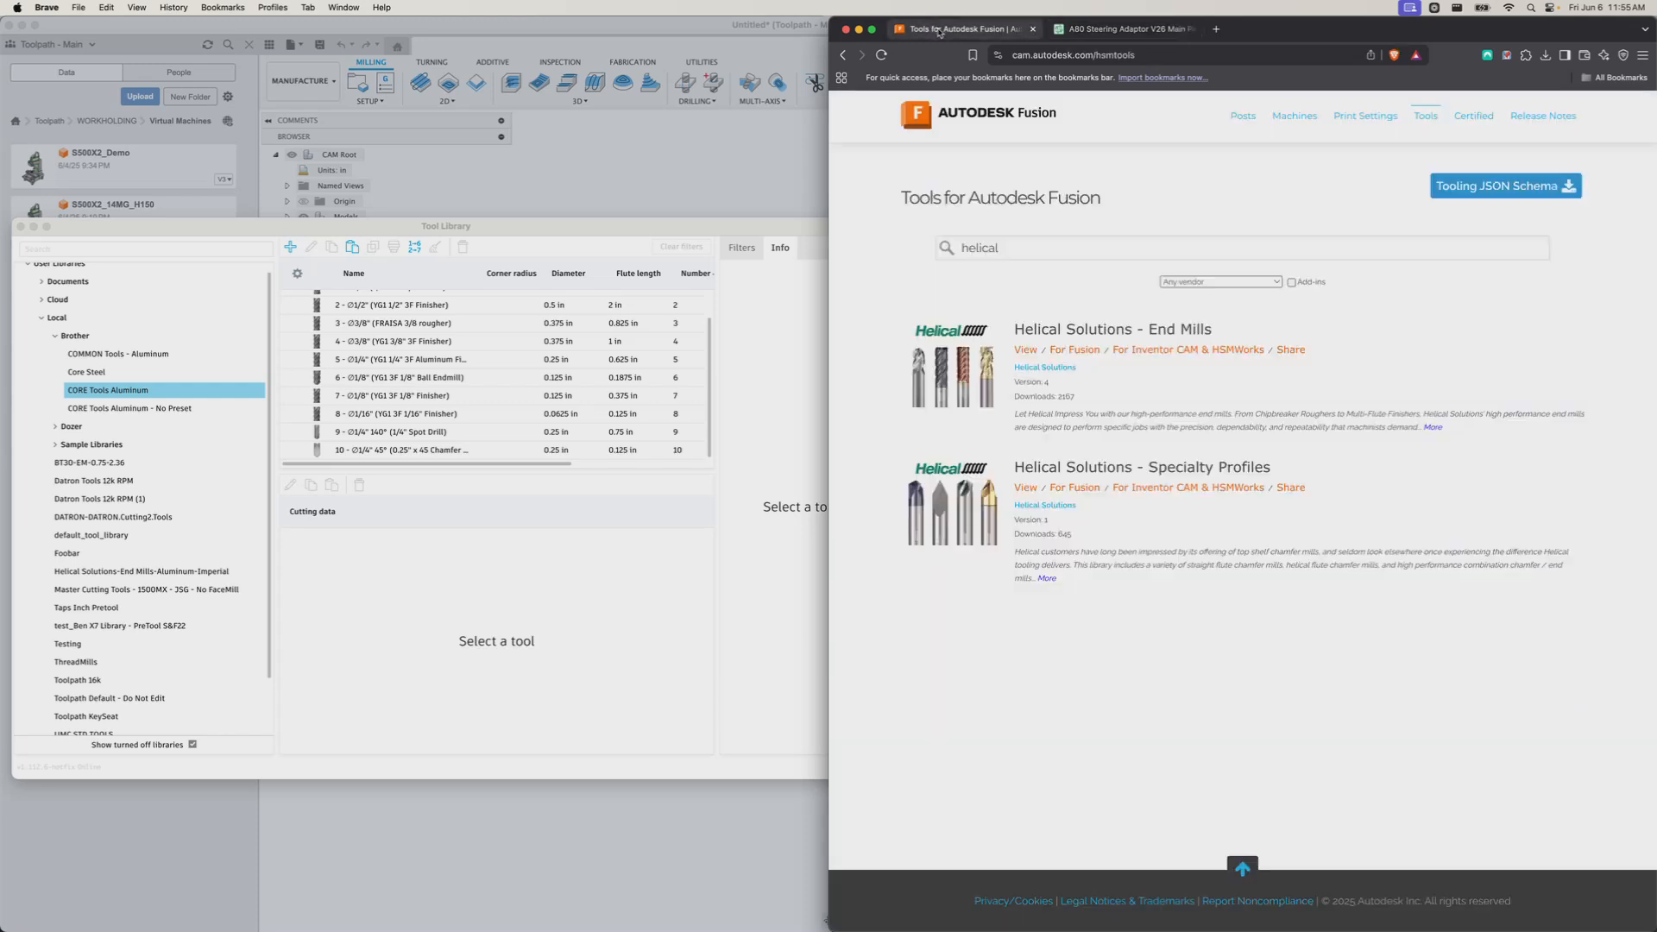
left_click(1071, 351)
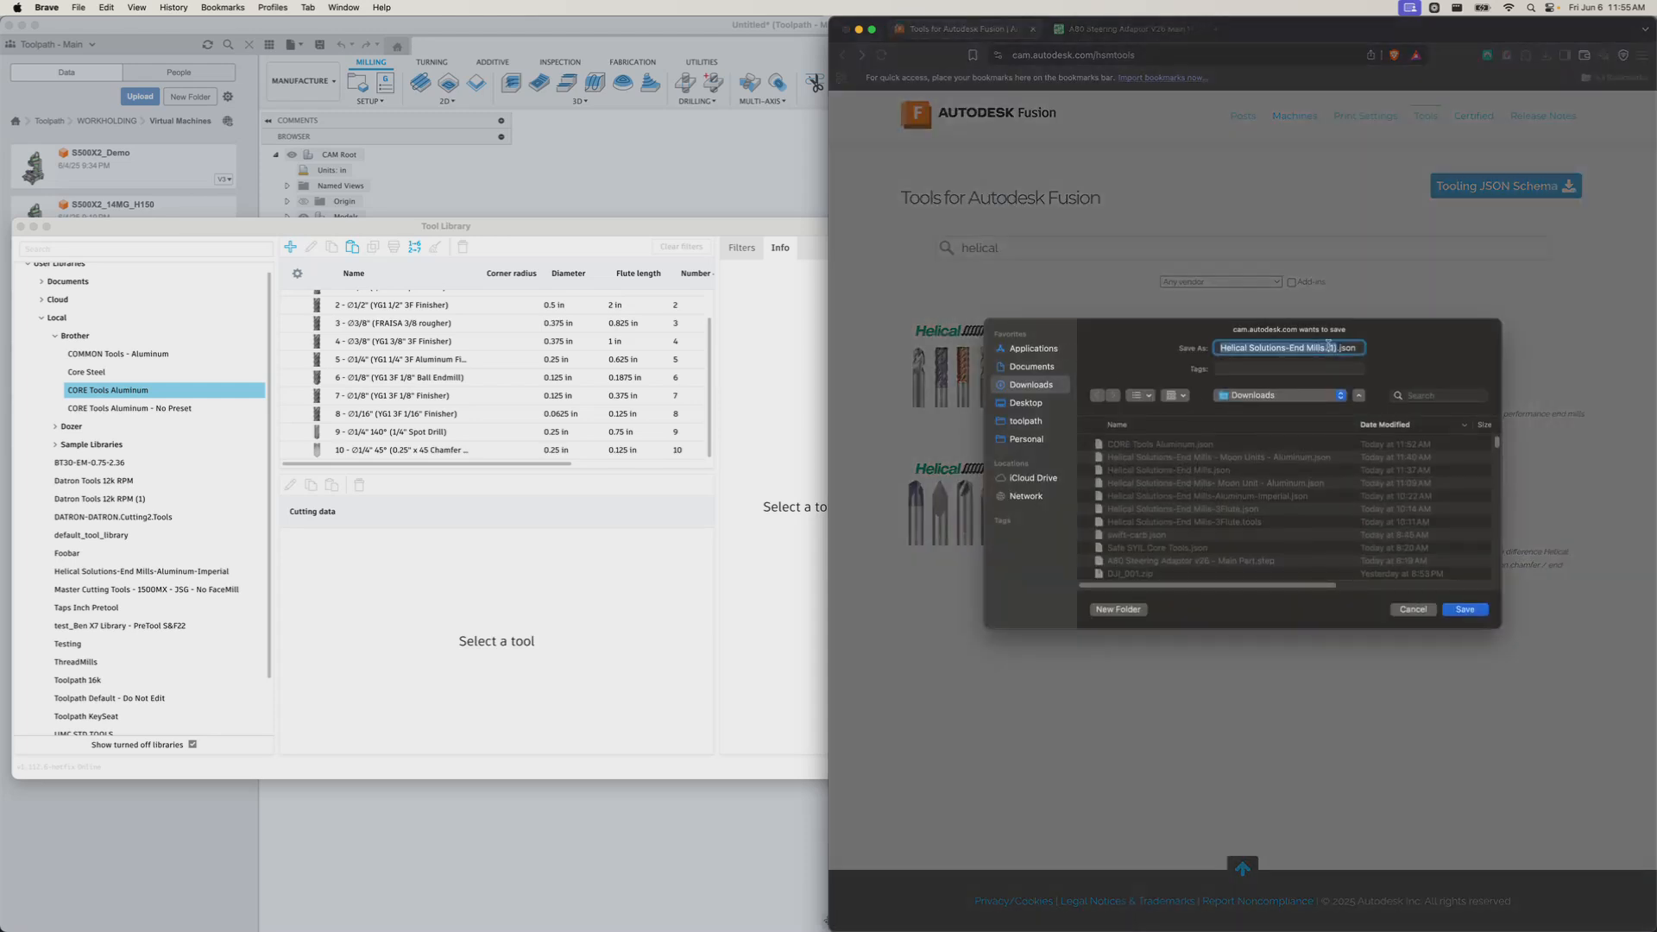
left_click(1331, 348)
left_click(1475, 611)
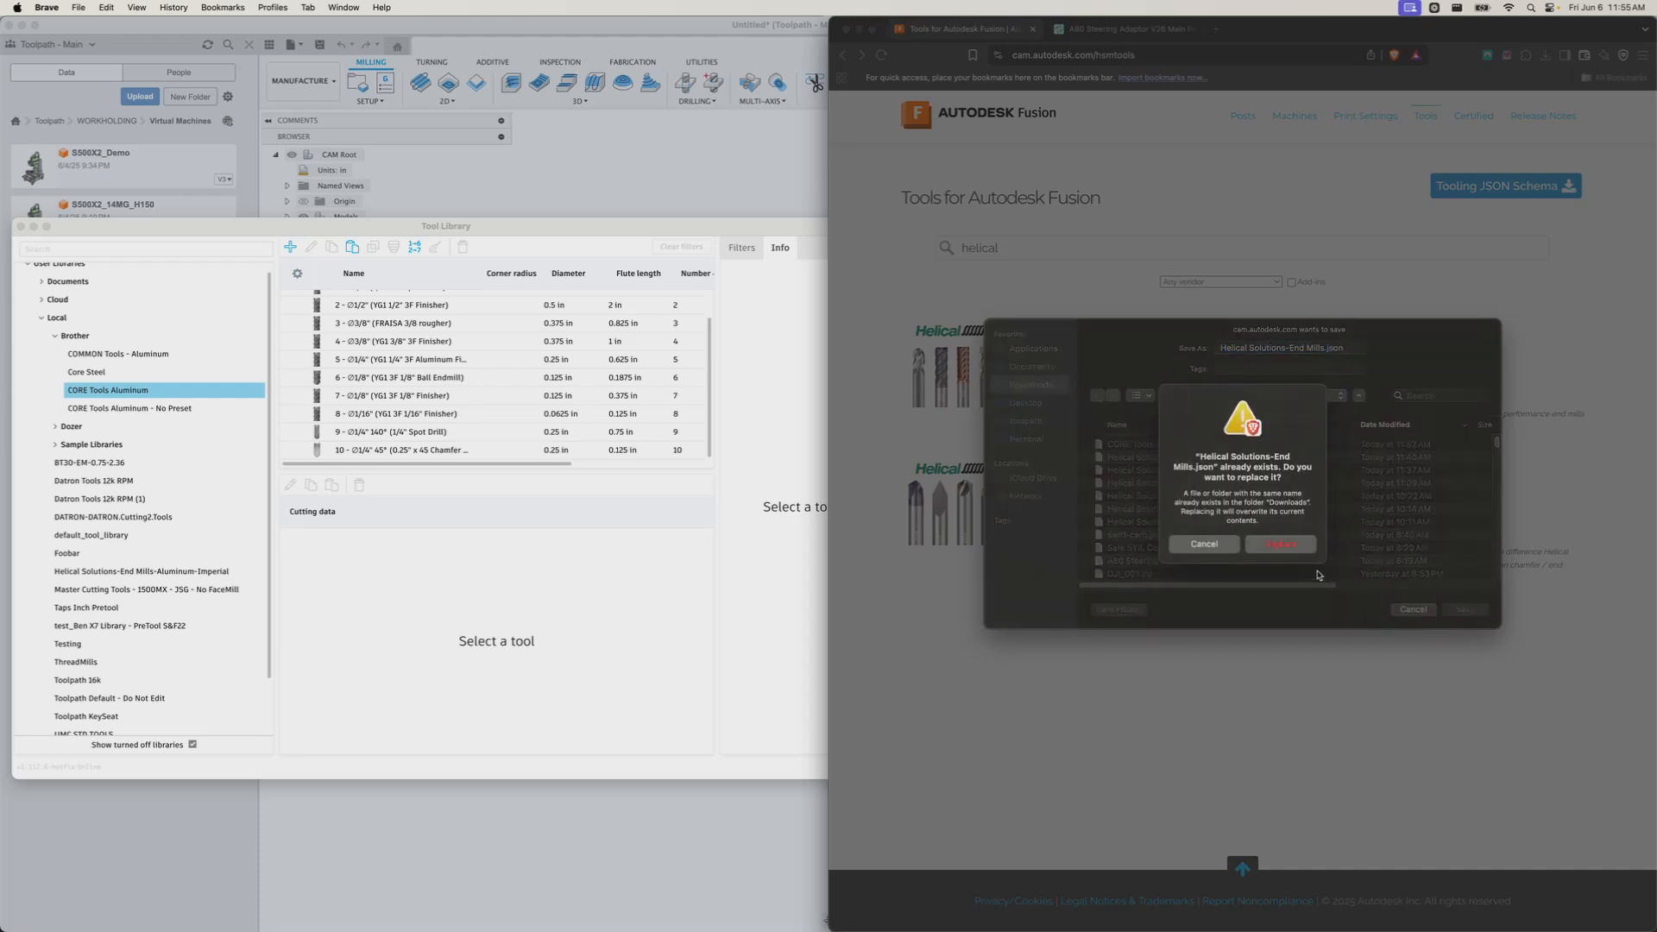
left_click(1293, 546)
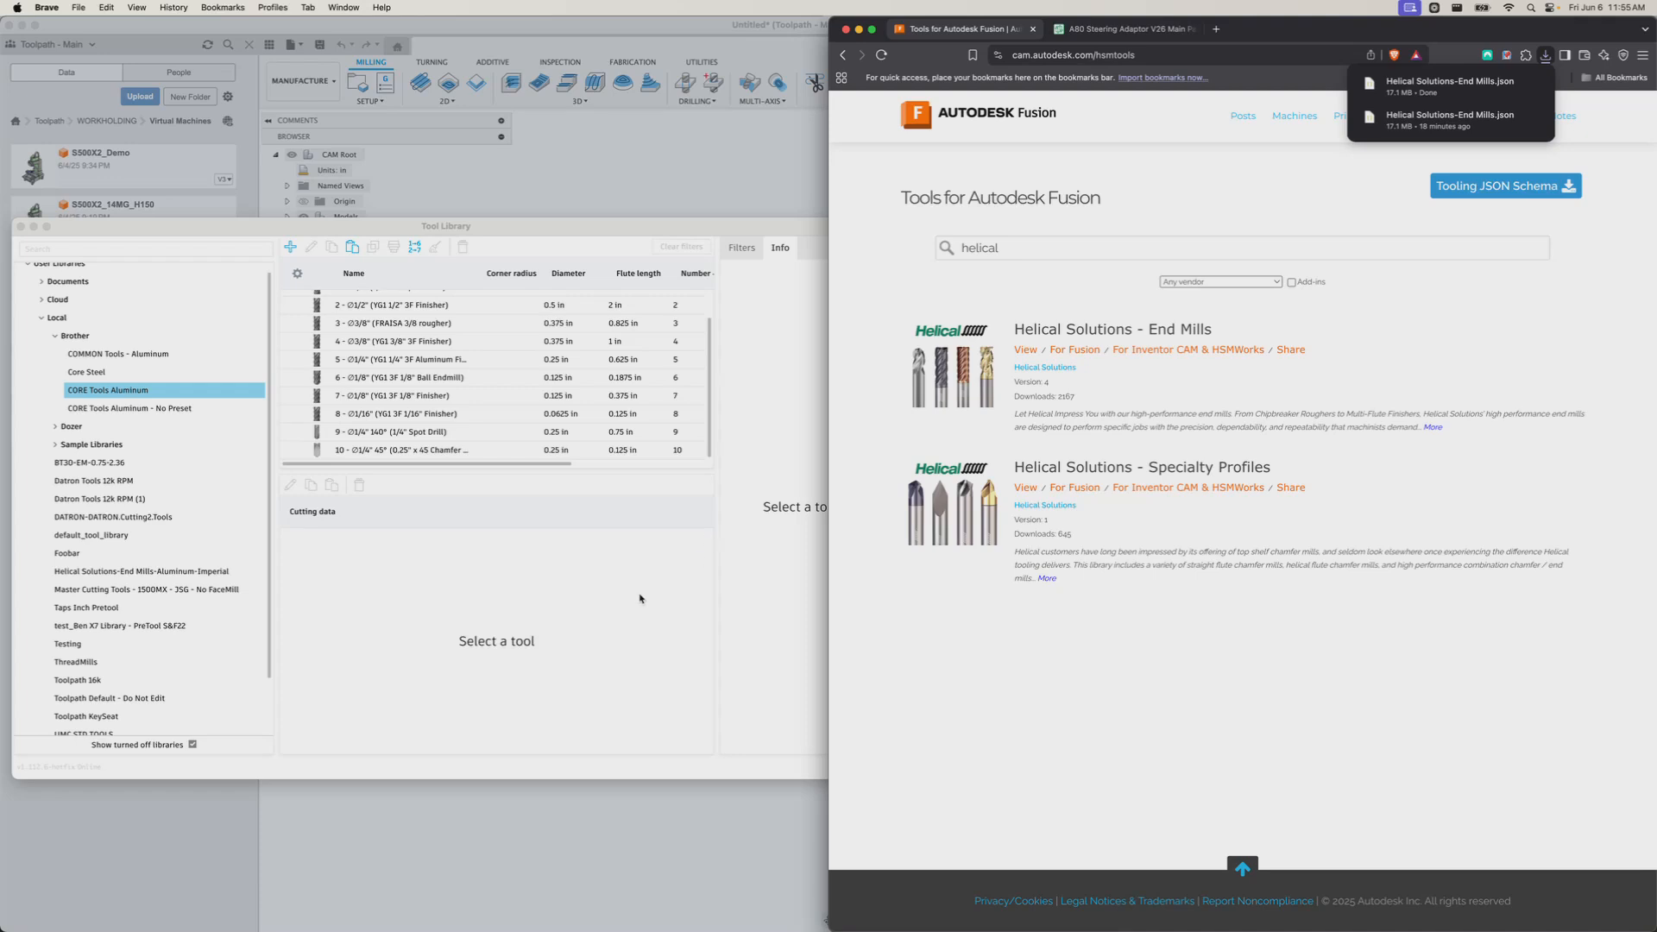
Switch to Fusion's Tool Library and locate the Local folder among the user libraries.
left_click(495, 573)
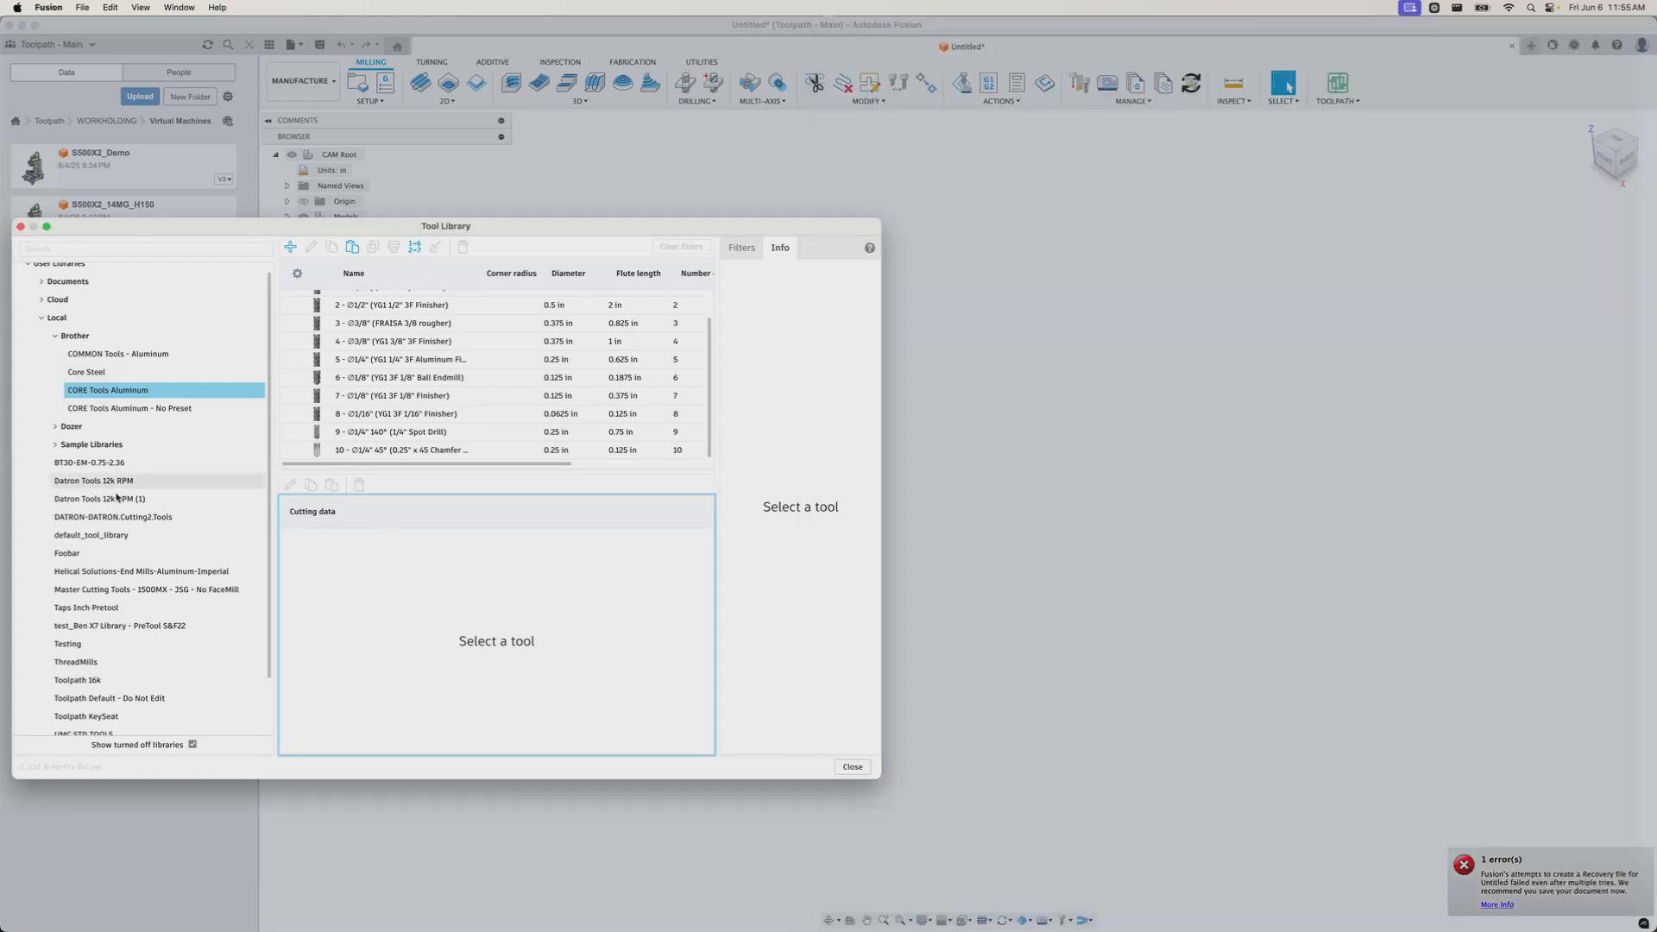
scroll(121, 569, "down", 2)
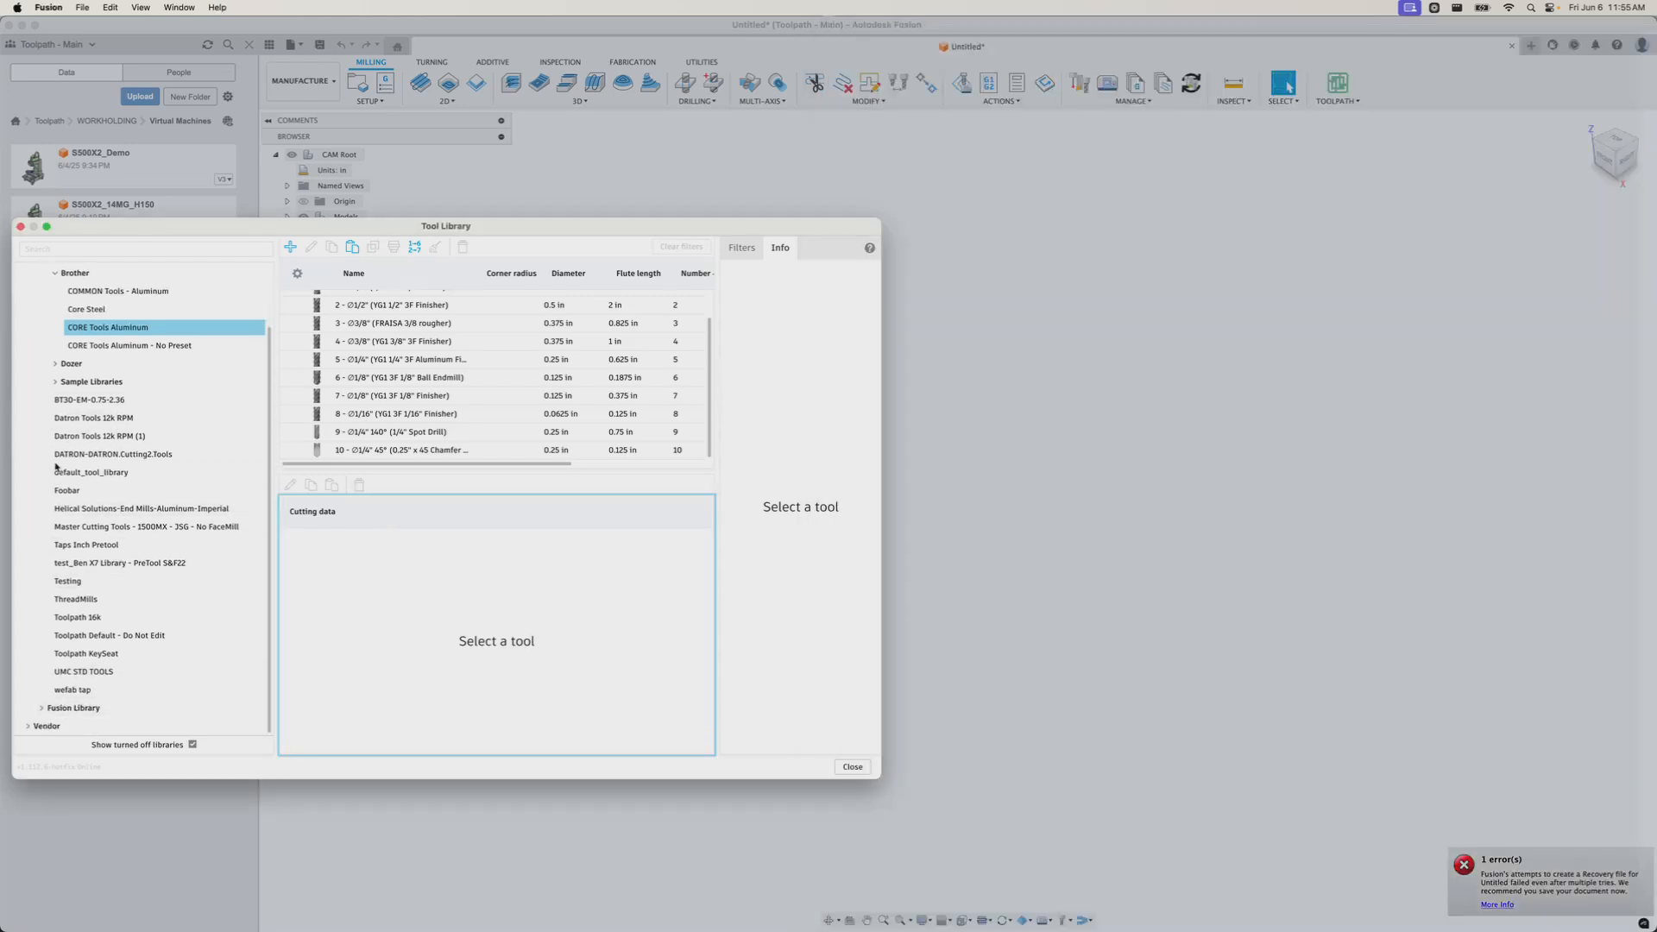
scroll(60, 471, "up", 2)
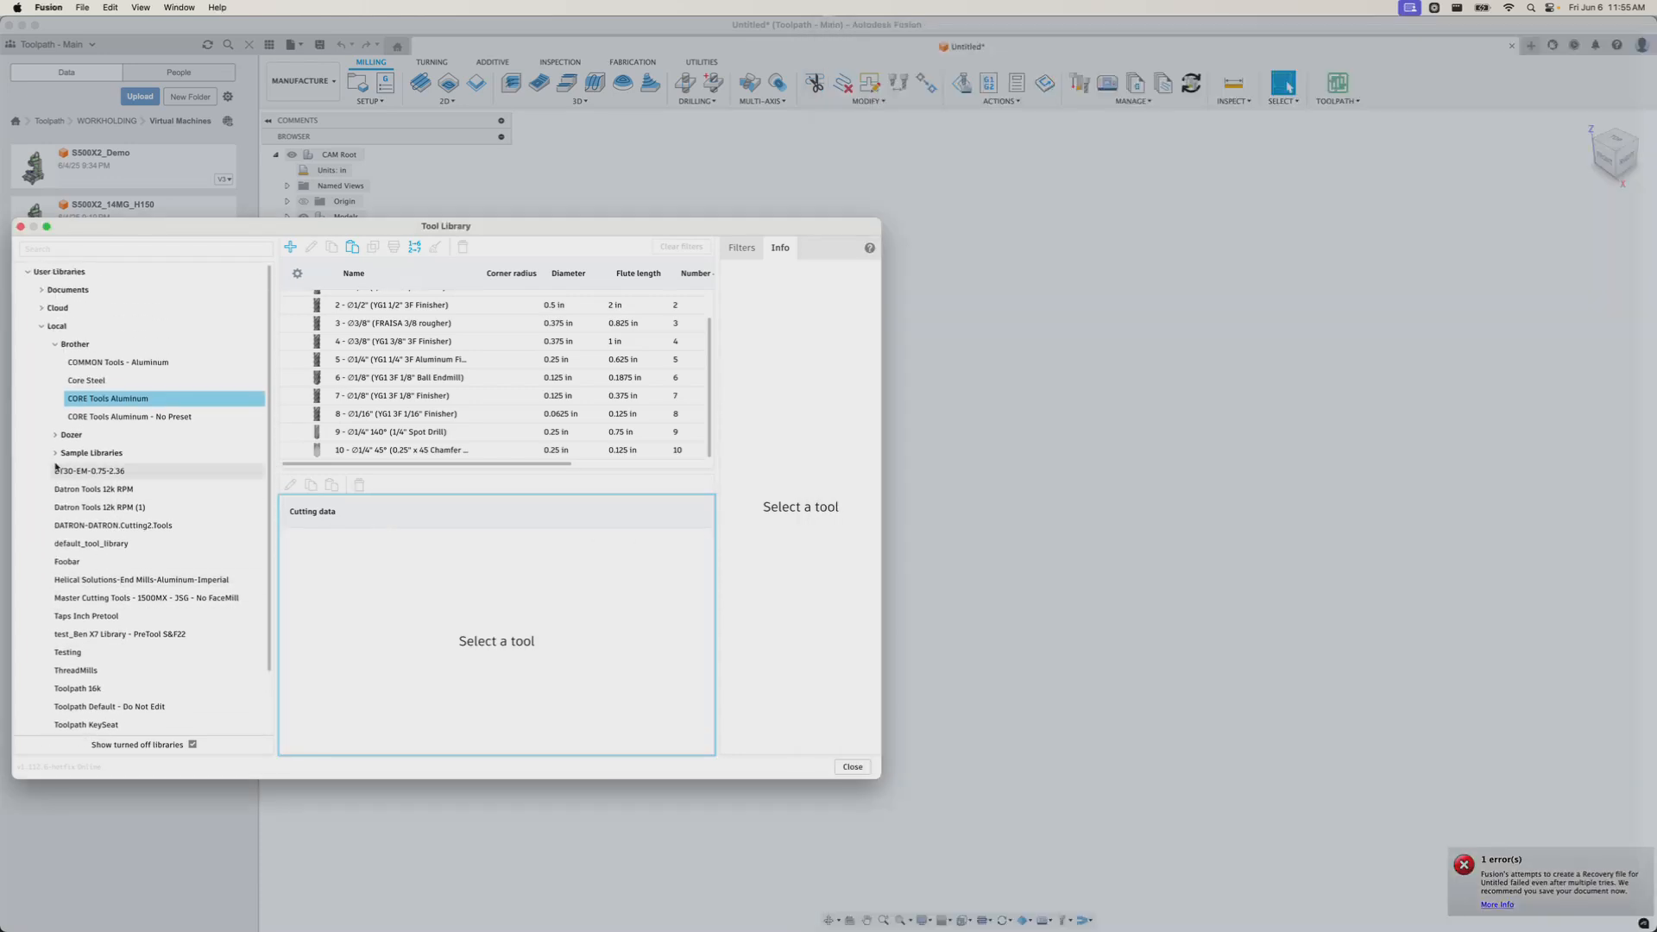
right_click(75, 329)
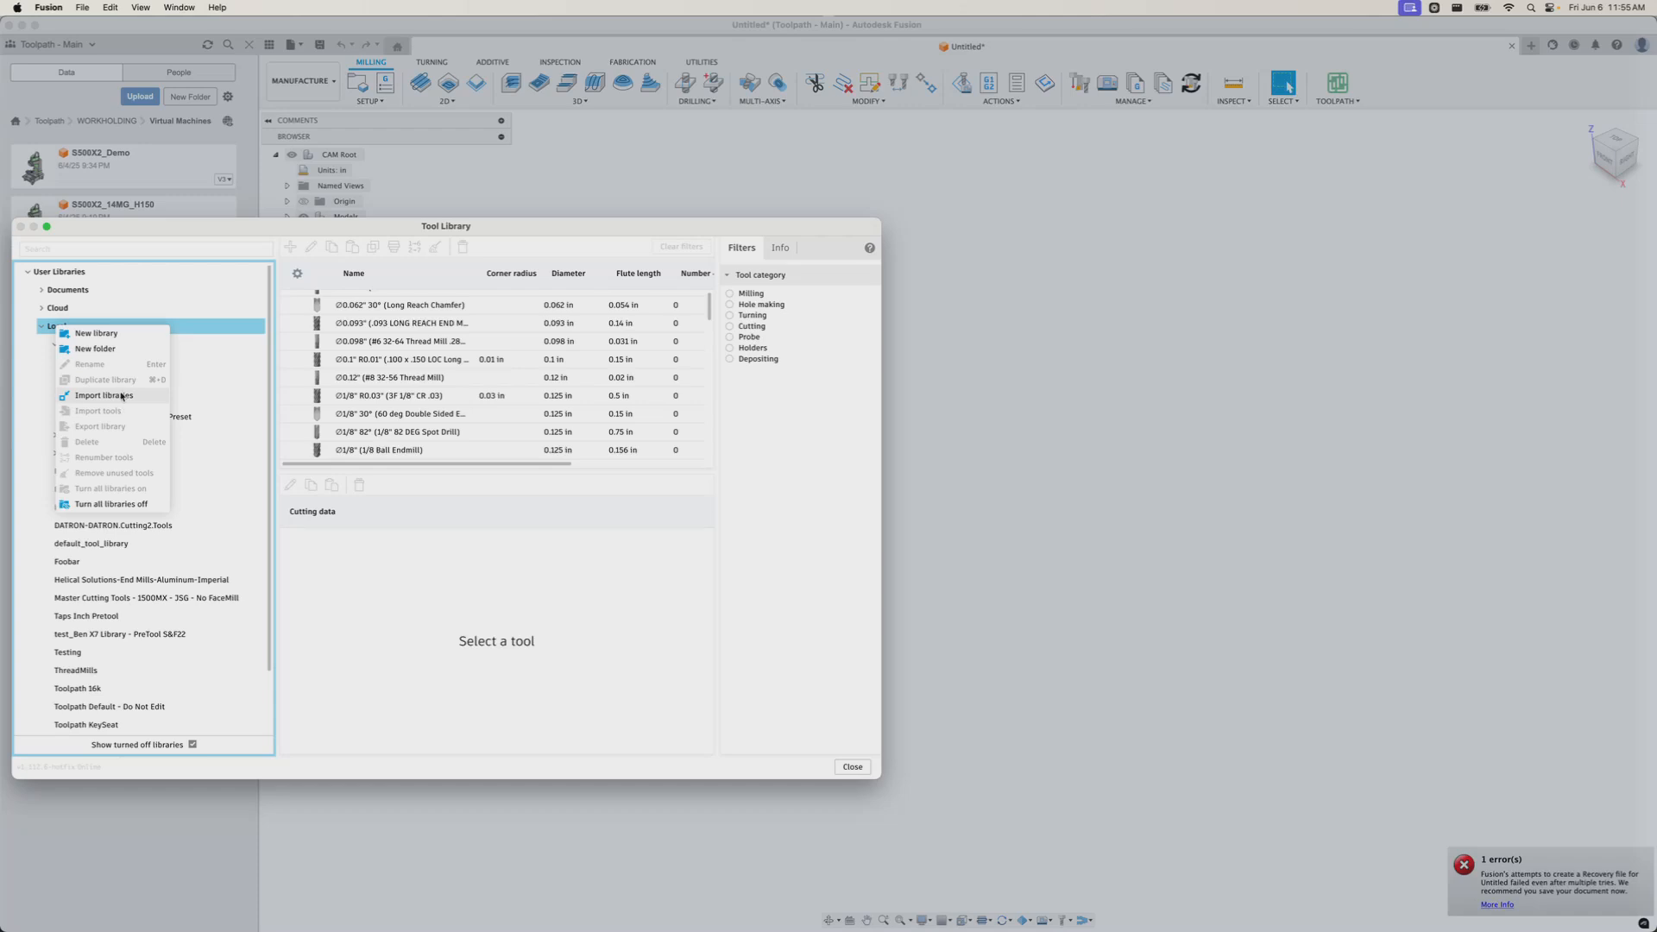
left_click(104, 396)
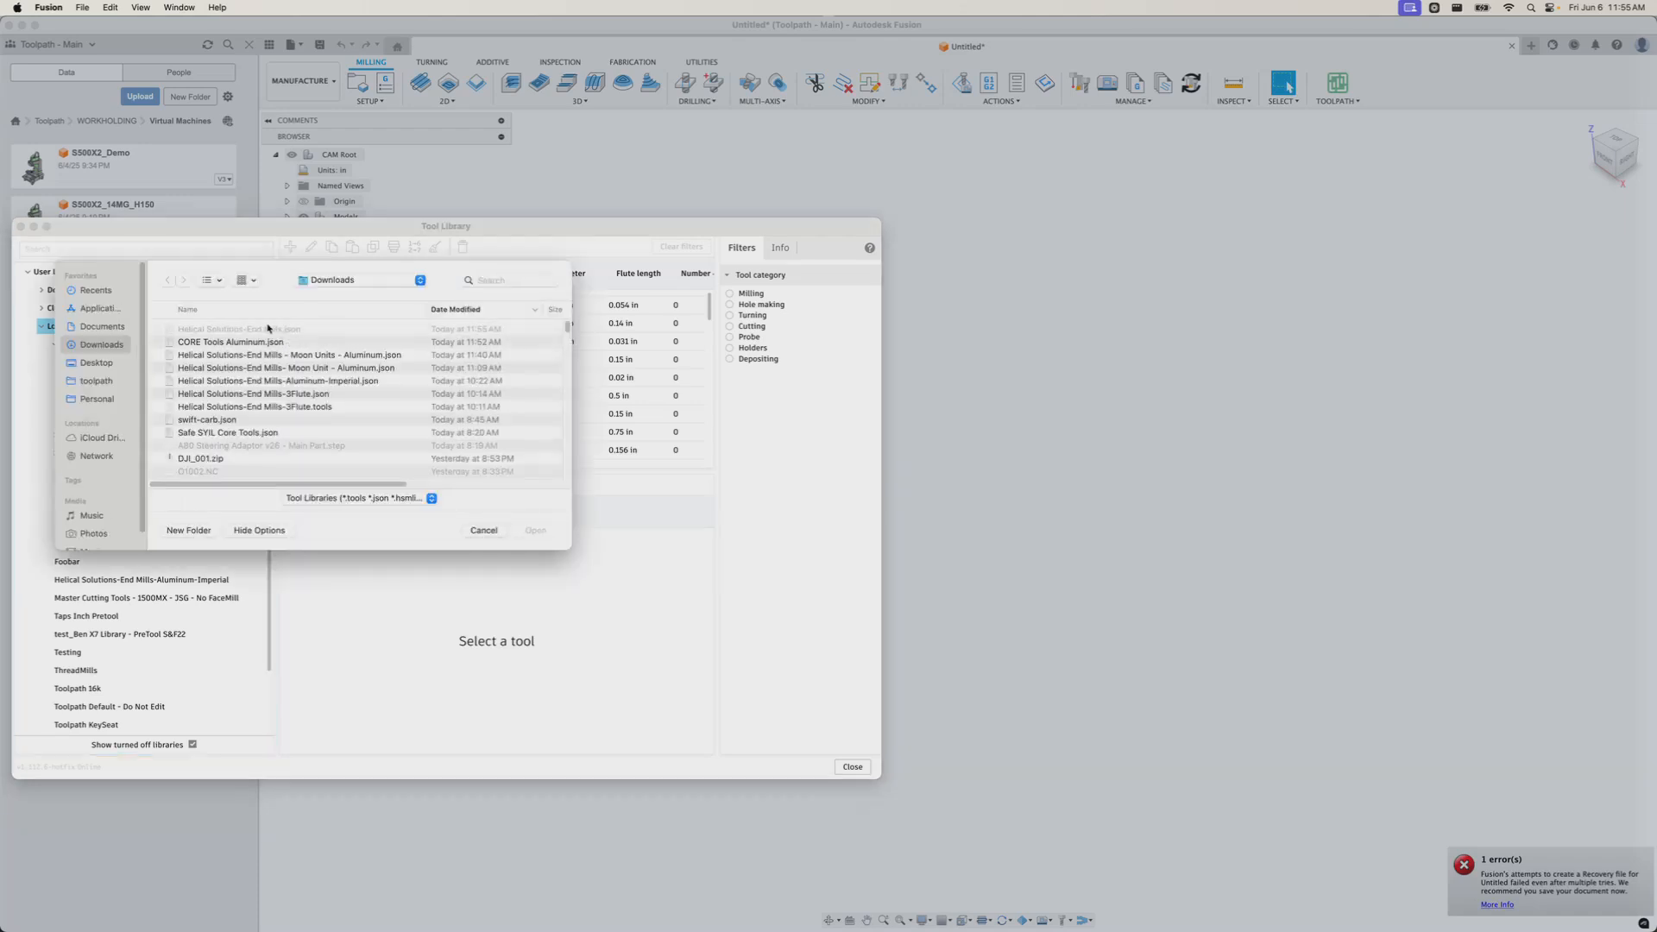
left_click(483, 530)
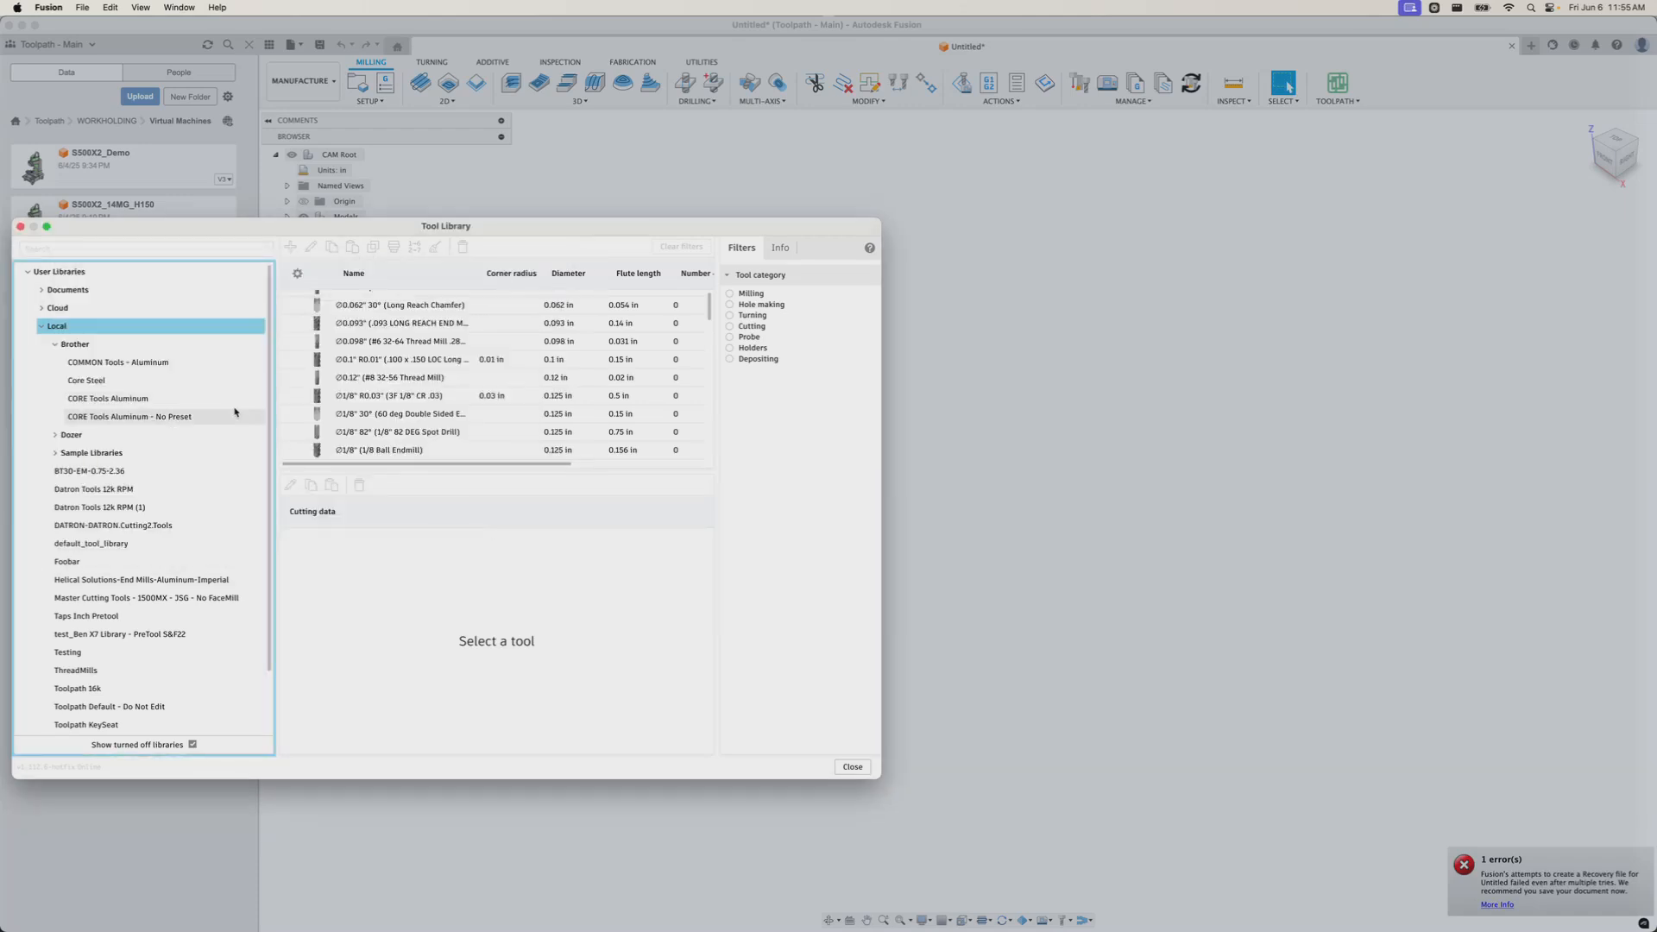
Import Helical Solutions-End Mills.json from Downloads into the Local tool libraries.
right_click(104, 329)
left_click(138, 396)
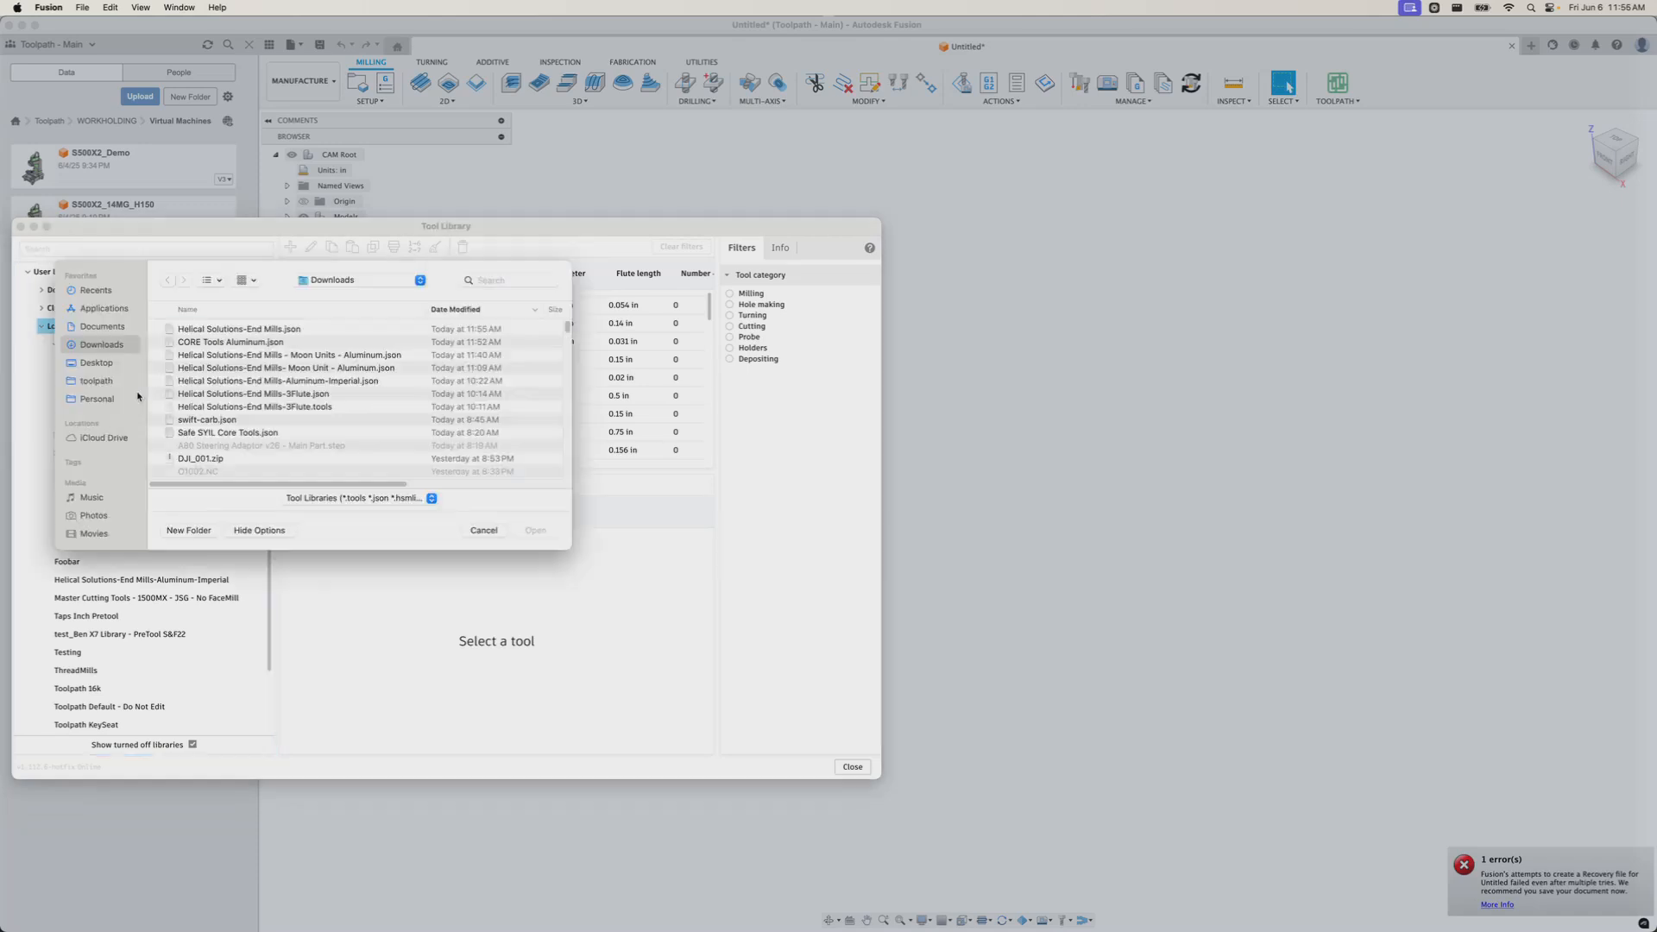
double_click(230, 329)
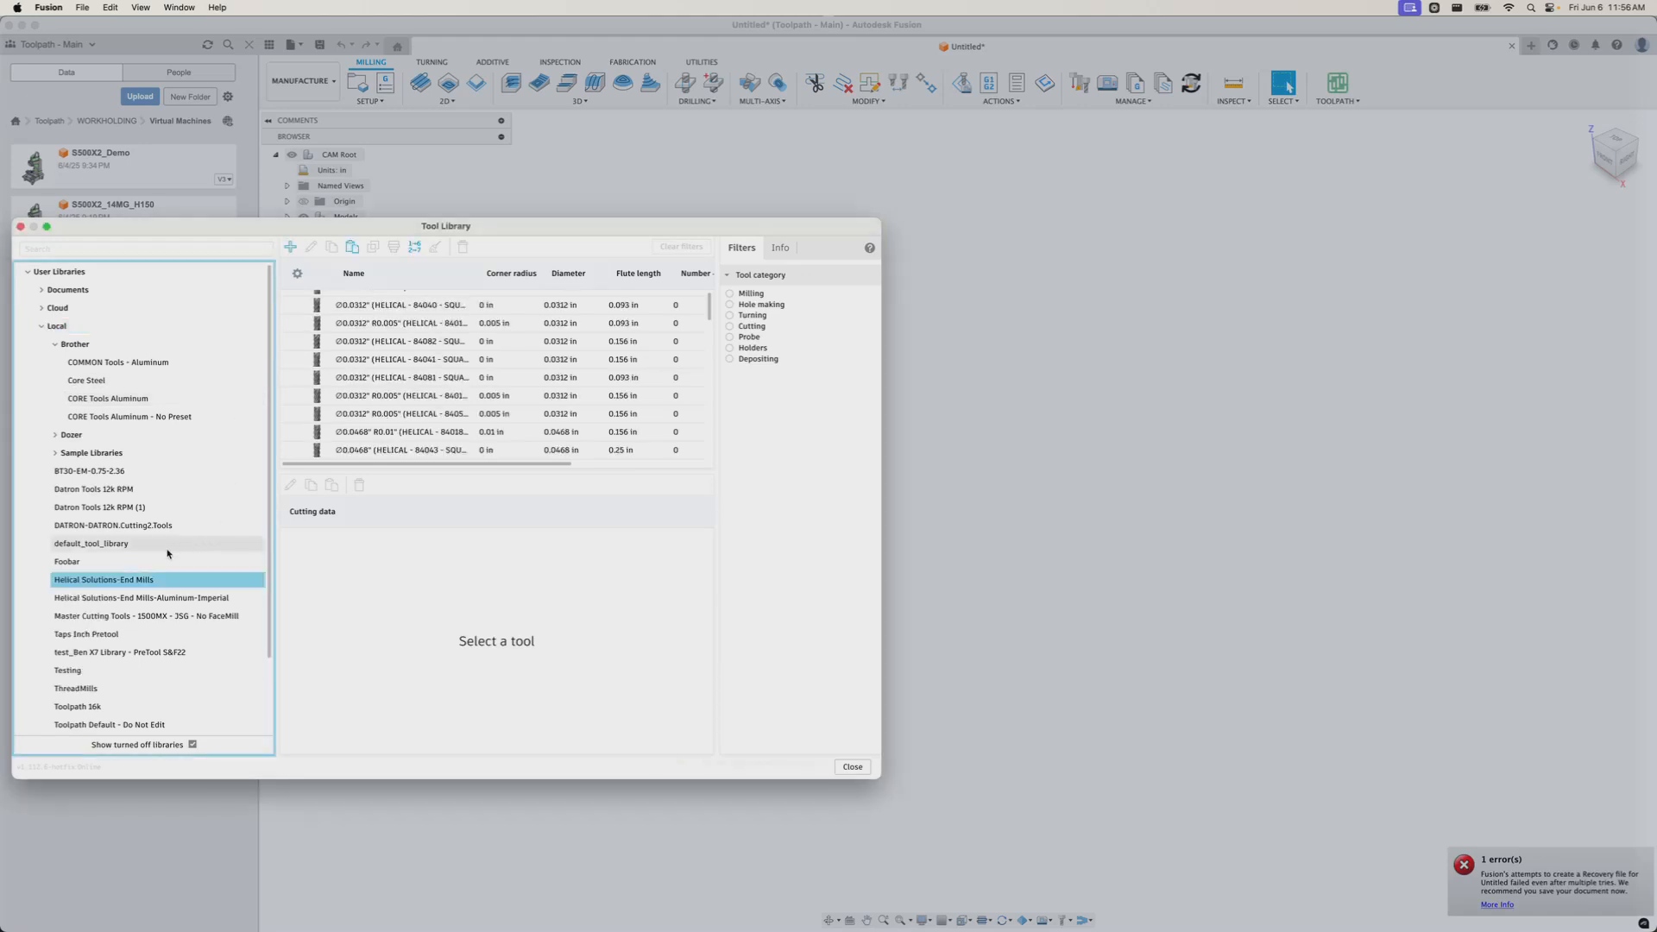
Filter the Helical Solutions-End Mills library to milling tools with a number of flutes greater than 3.
left_click(867, 739)
left_click(389, 341)
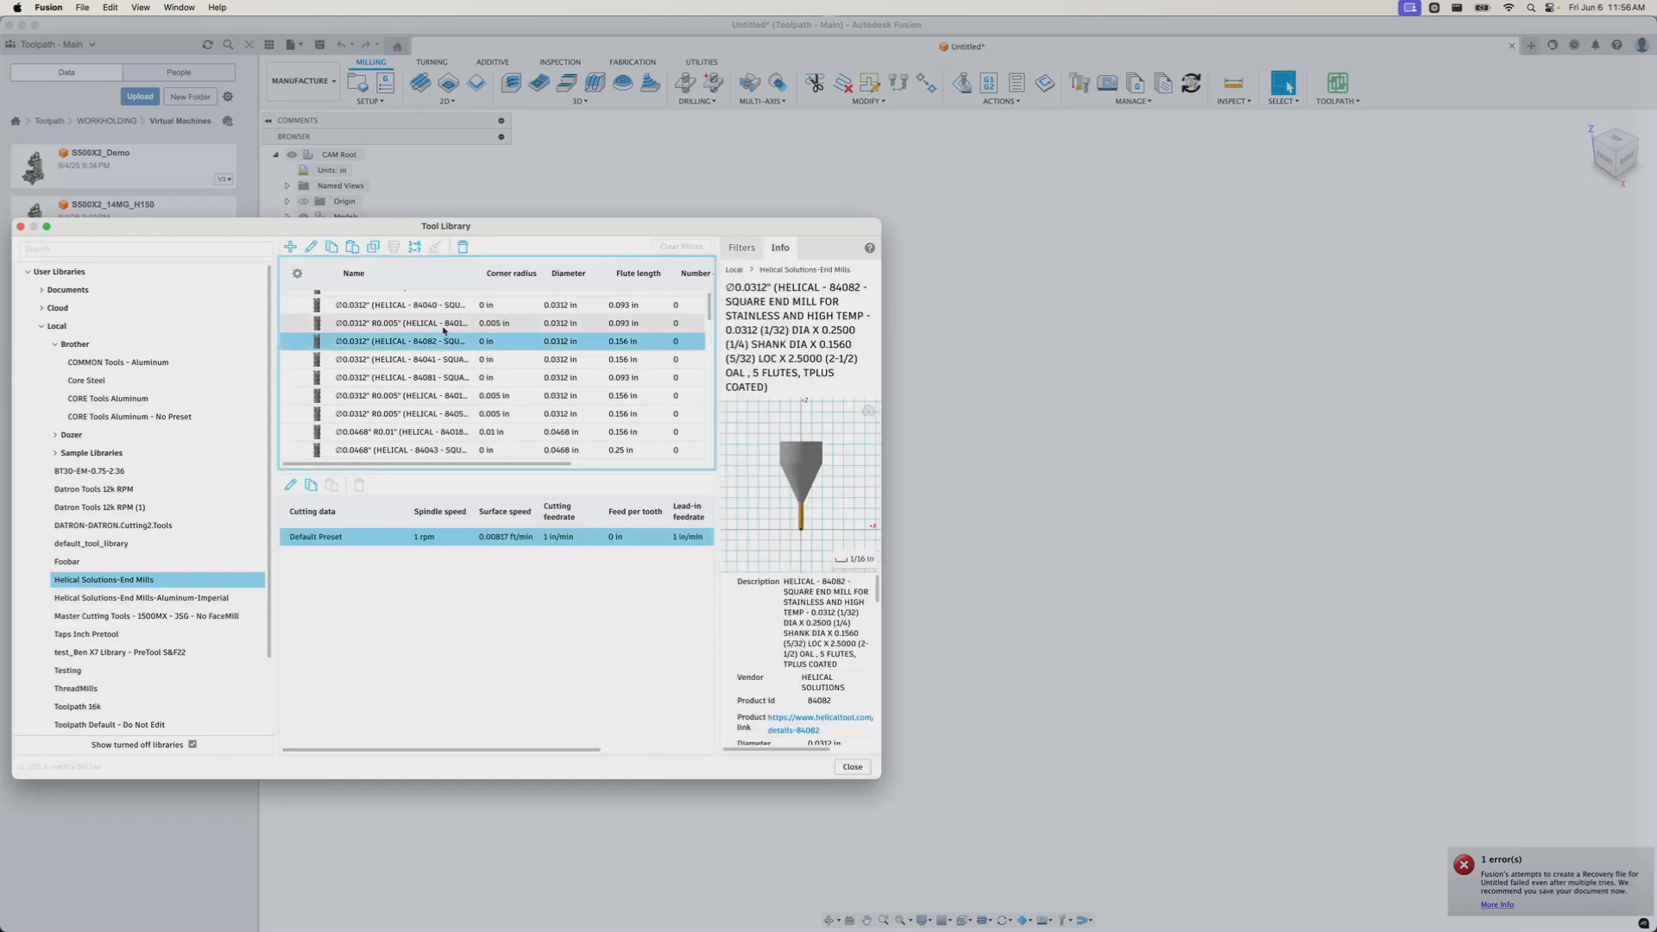
left_click(571, 325)
left_click(742, 248)
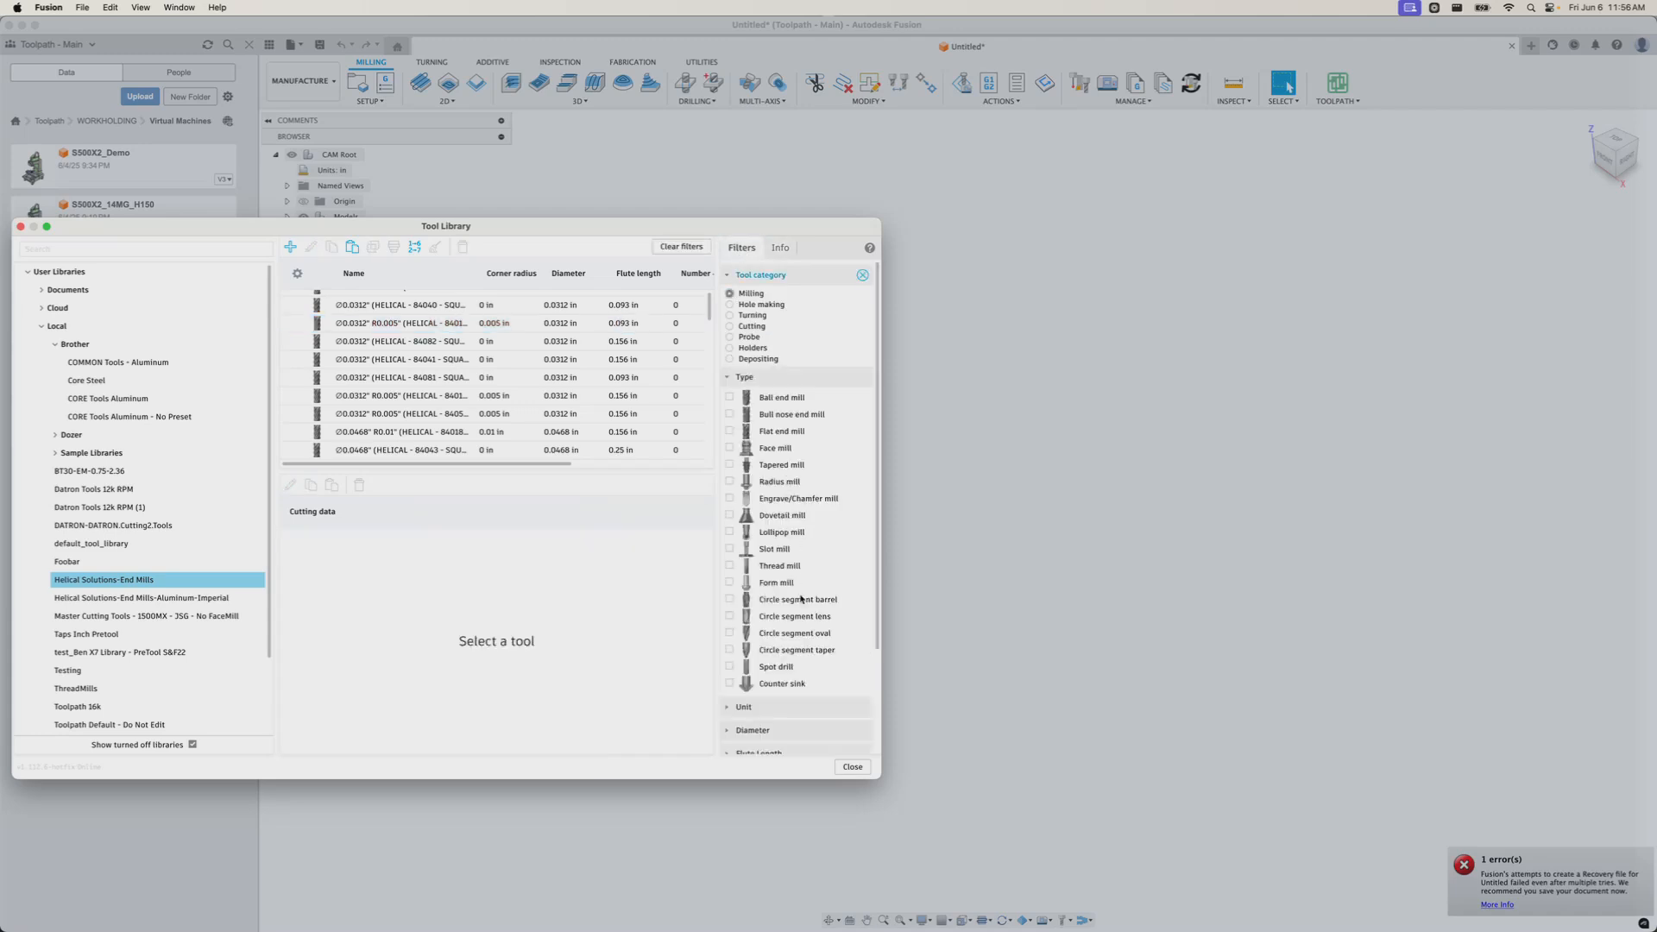
scroll(801, 599, "down", 3)
left_click(728, 718)
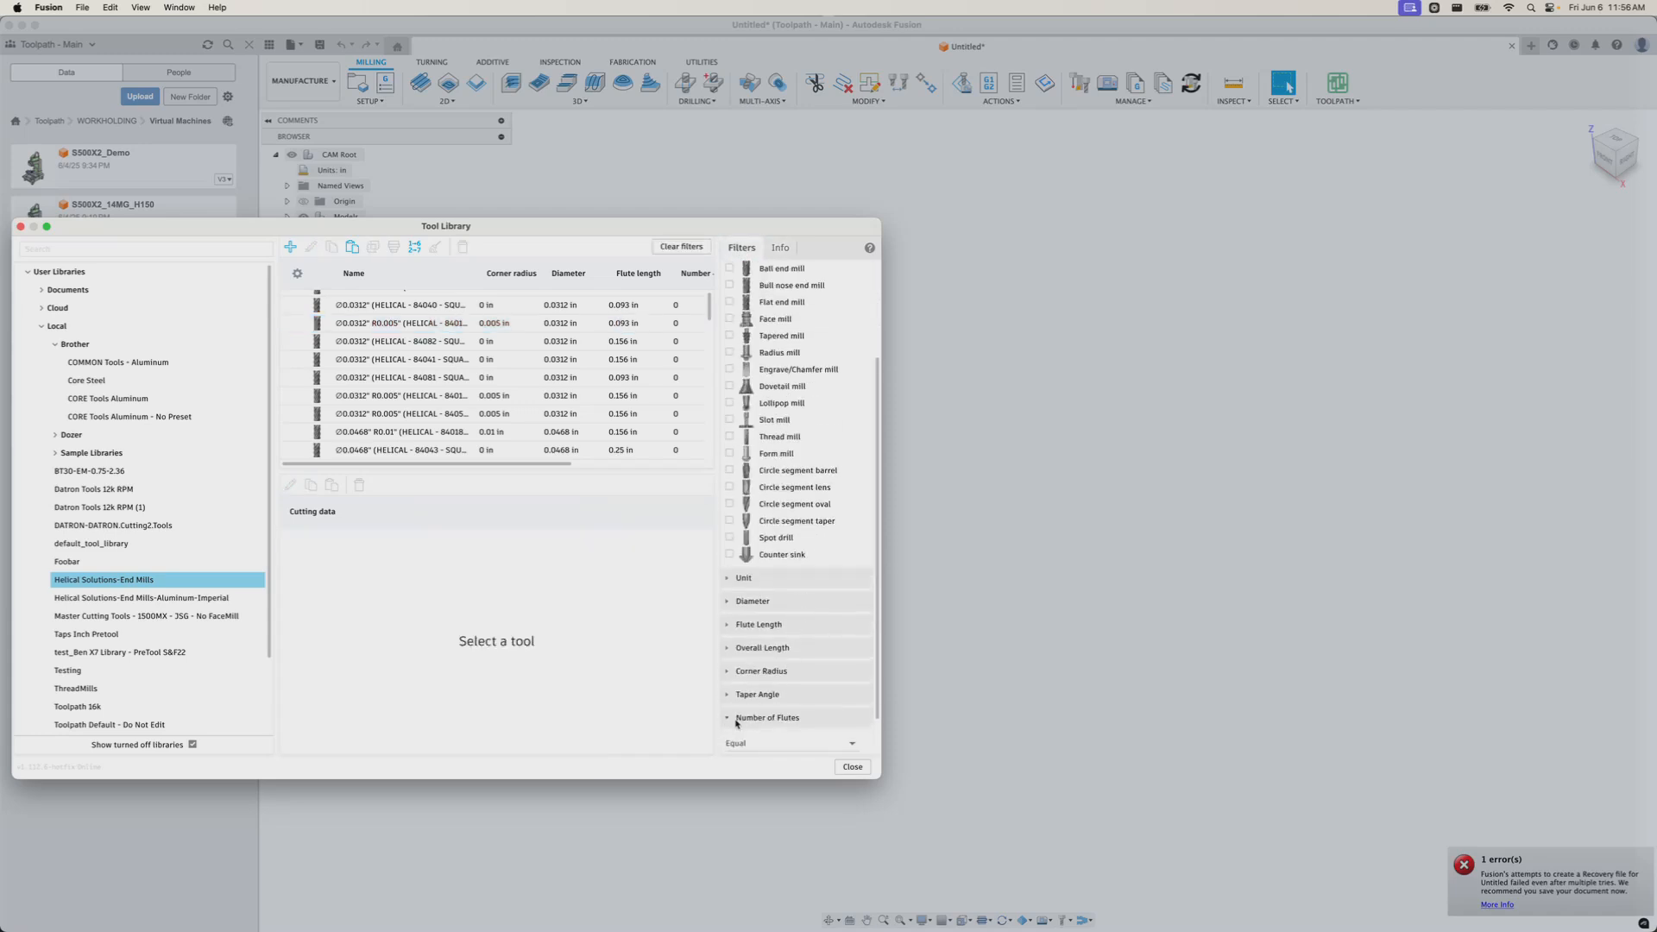
scroll(728, 721, "down", 1)
left_click(781, 699)
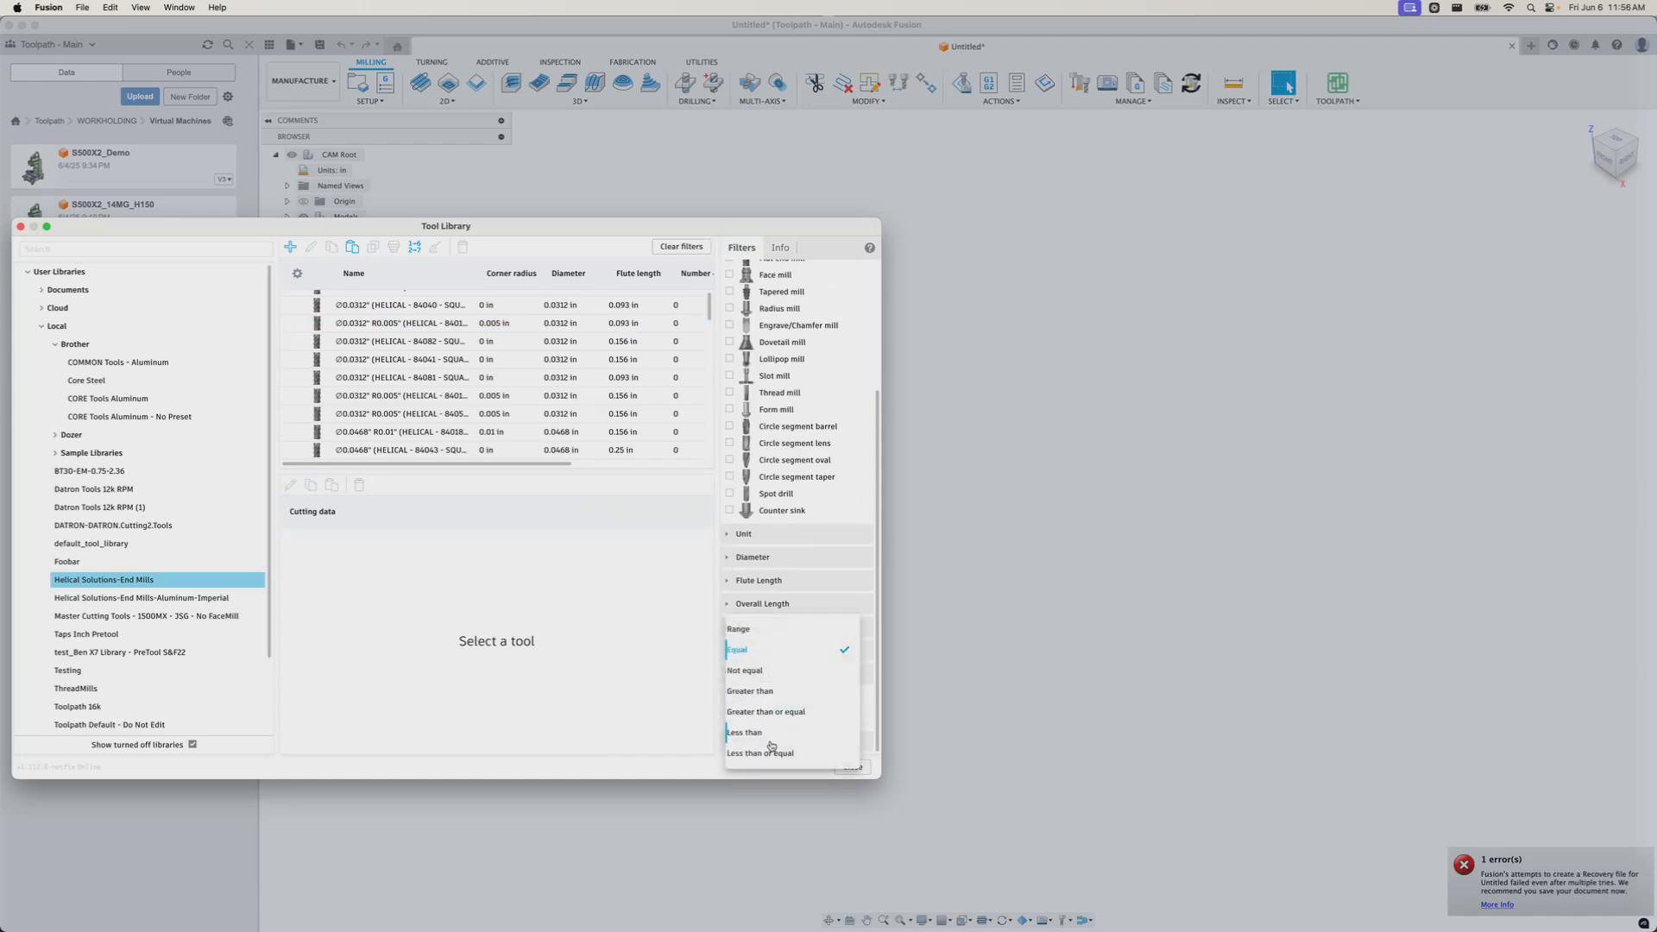
left_click(771, 691)
left_click(763, 717)
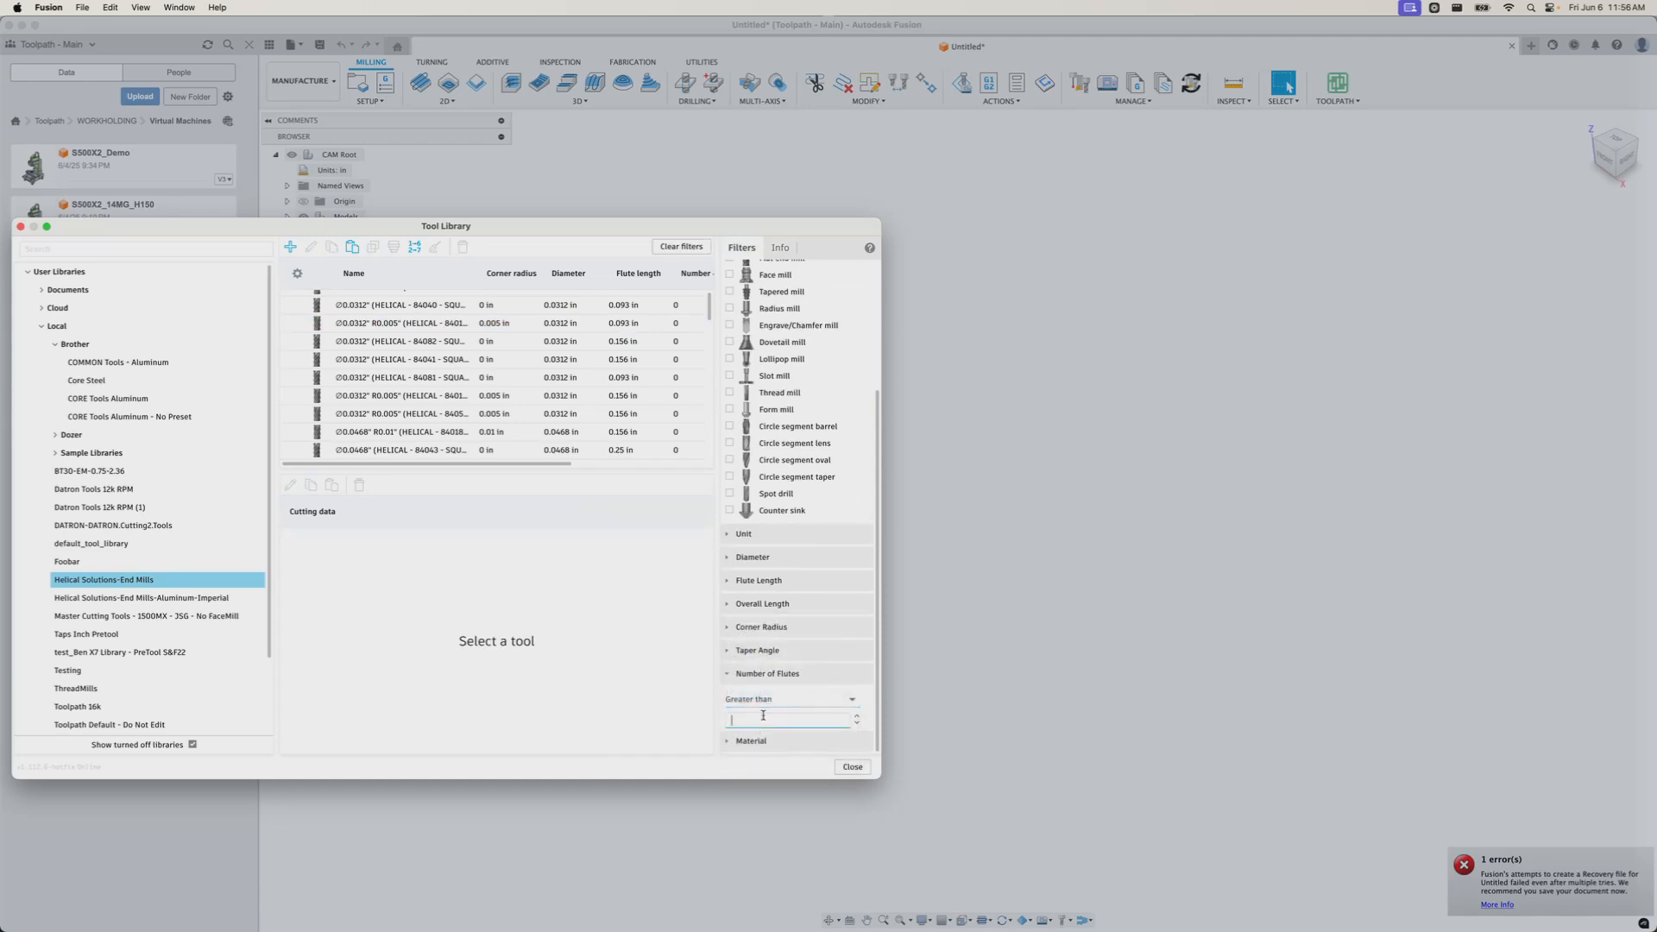
type("3")
left_click(814, 675)
Check the flute counts of the filtered tools and delete every listed tool from the Helical Solutions-End Mills library.
left_click(532, 340)
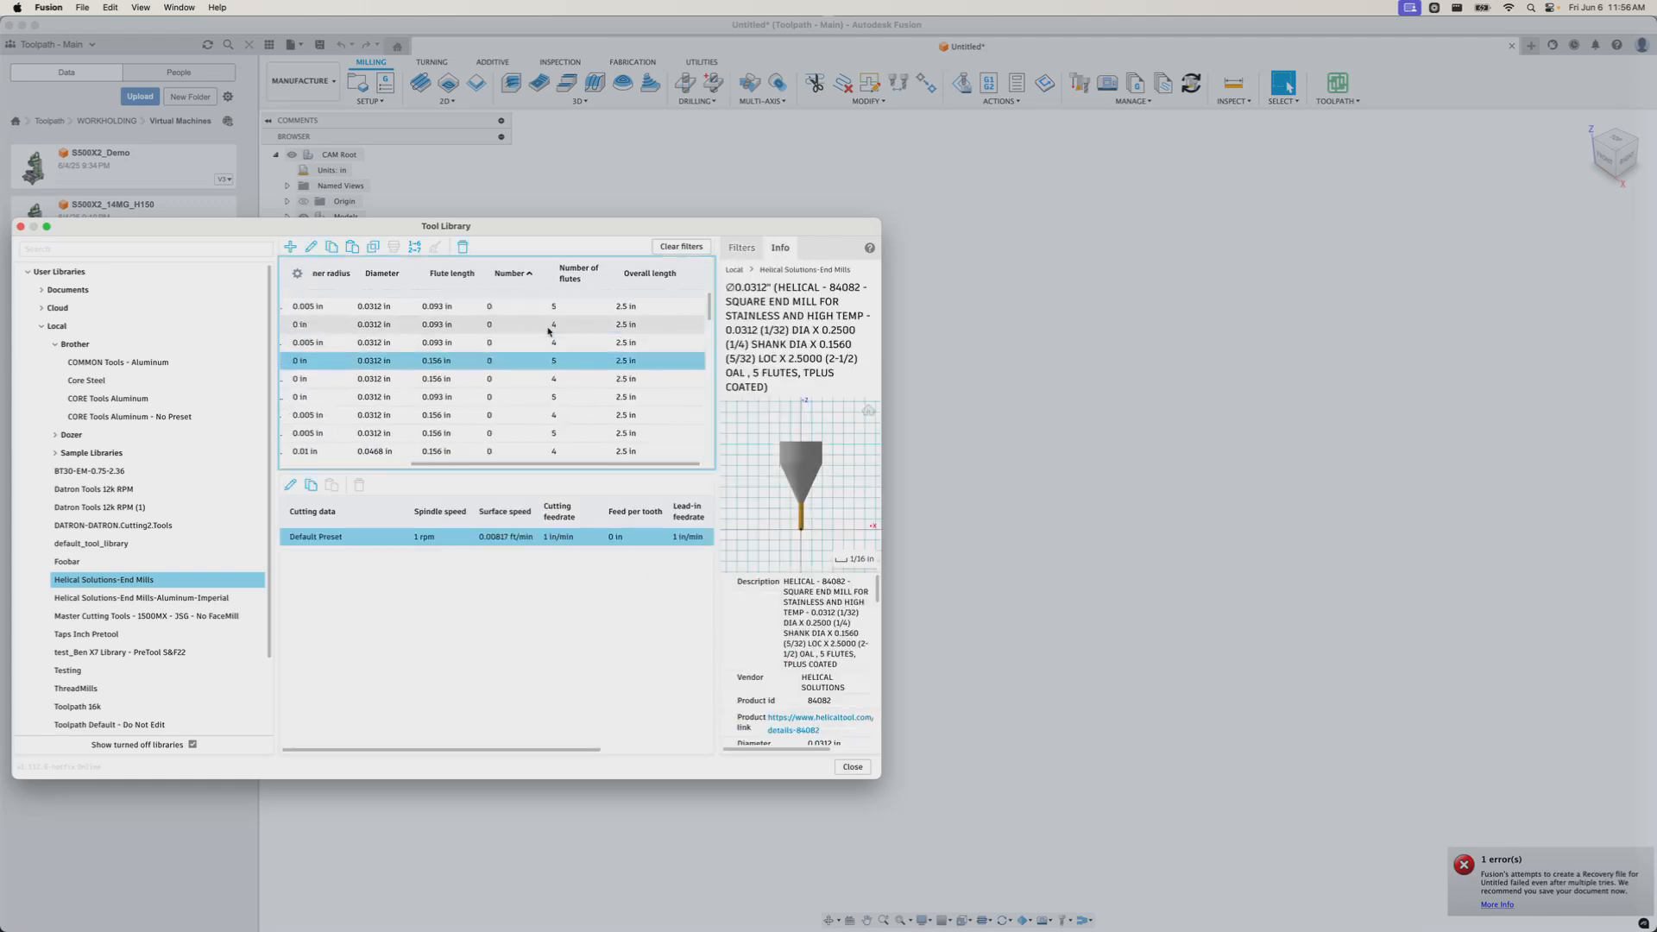
scroll(544, 332, "left", 5)
scroll(544, 333, "up", 1)
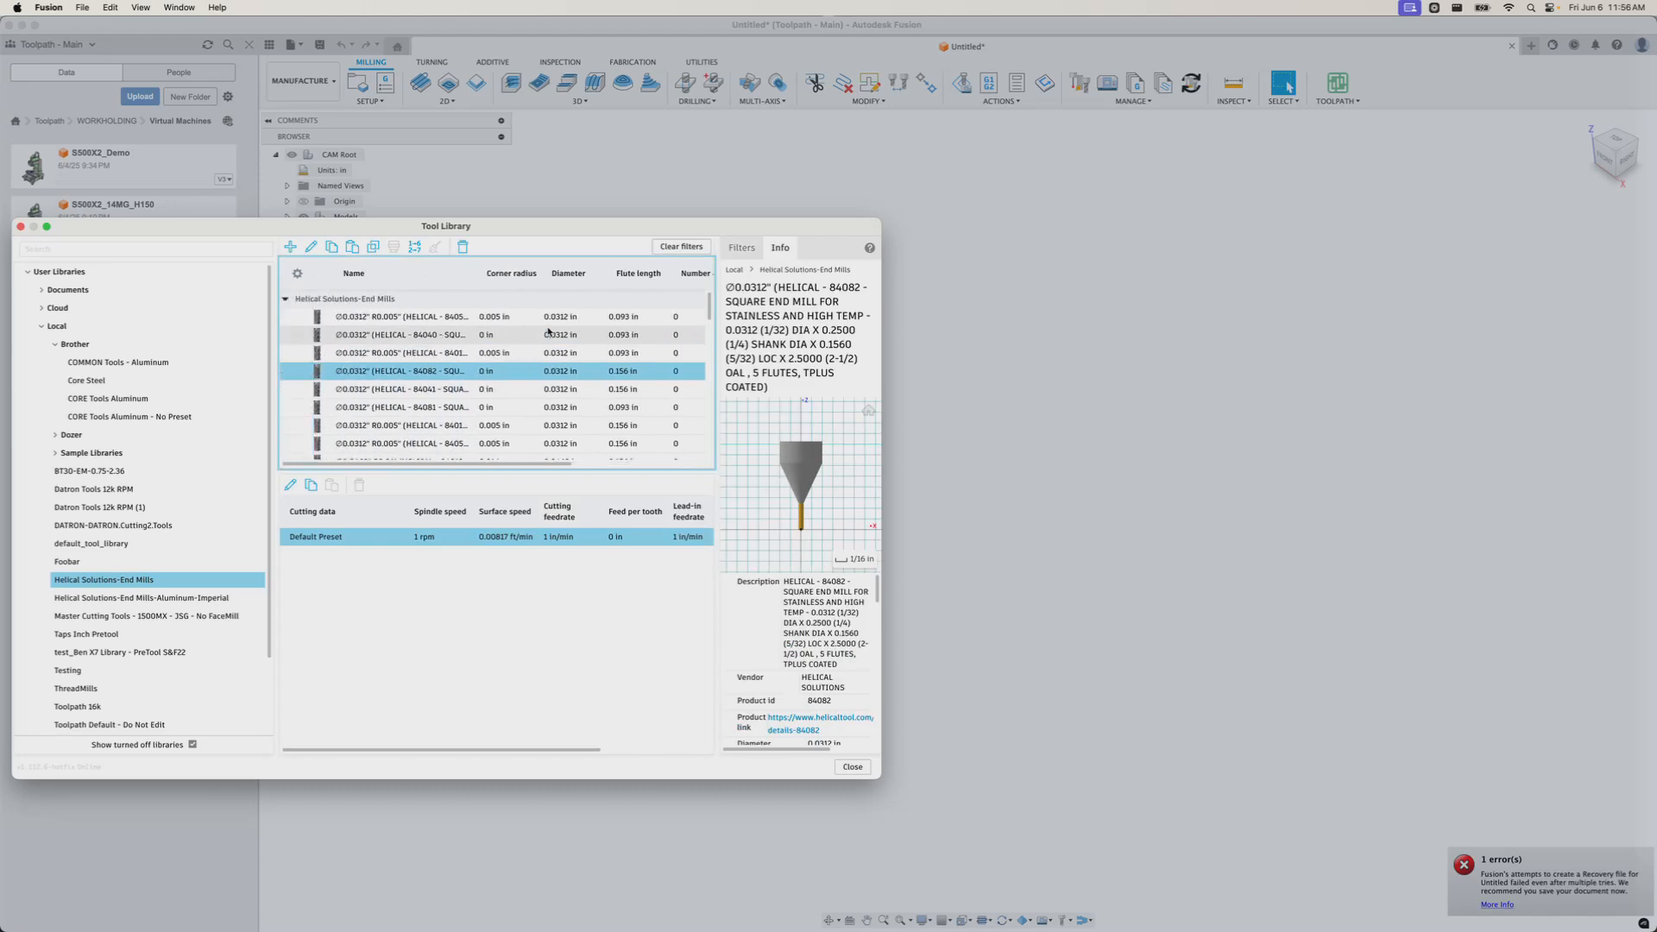
left_click(430, 350)
scroll(535, 349, "down", 8)
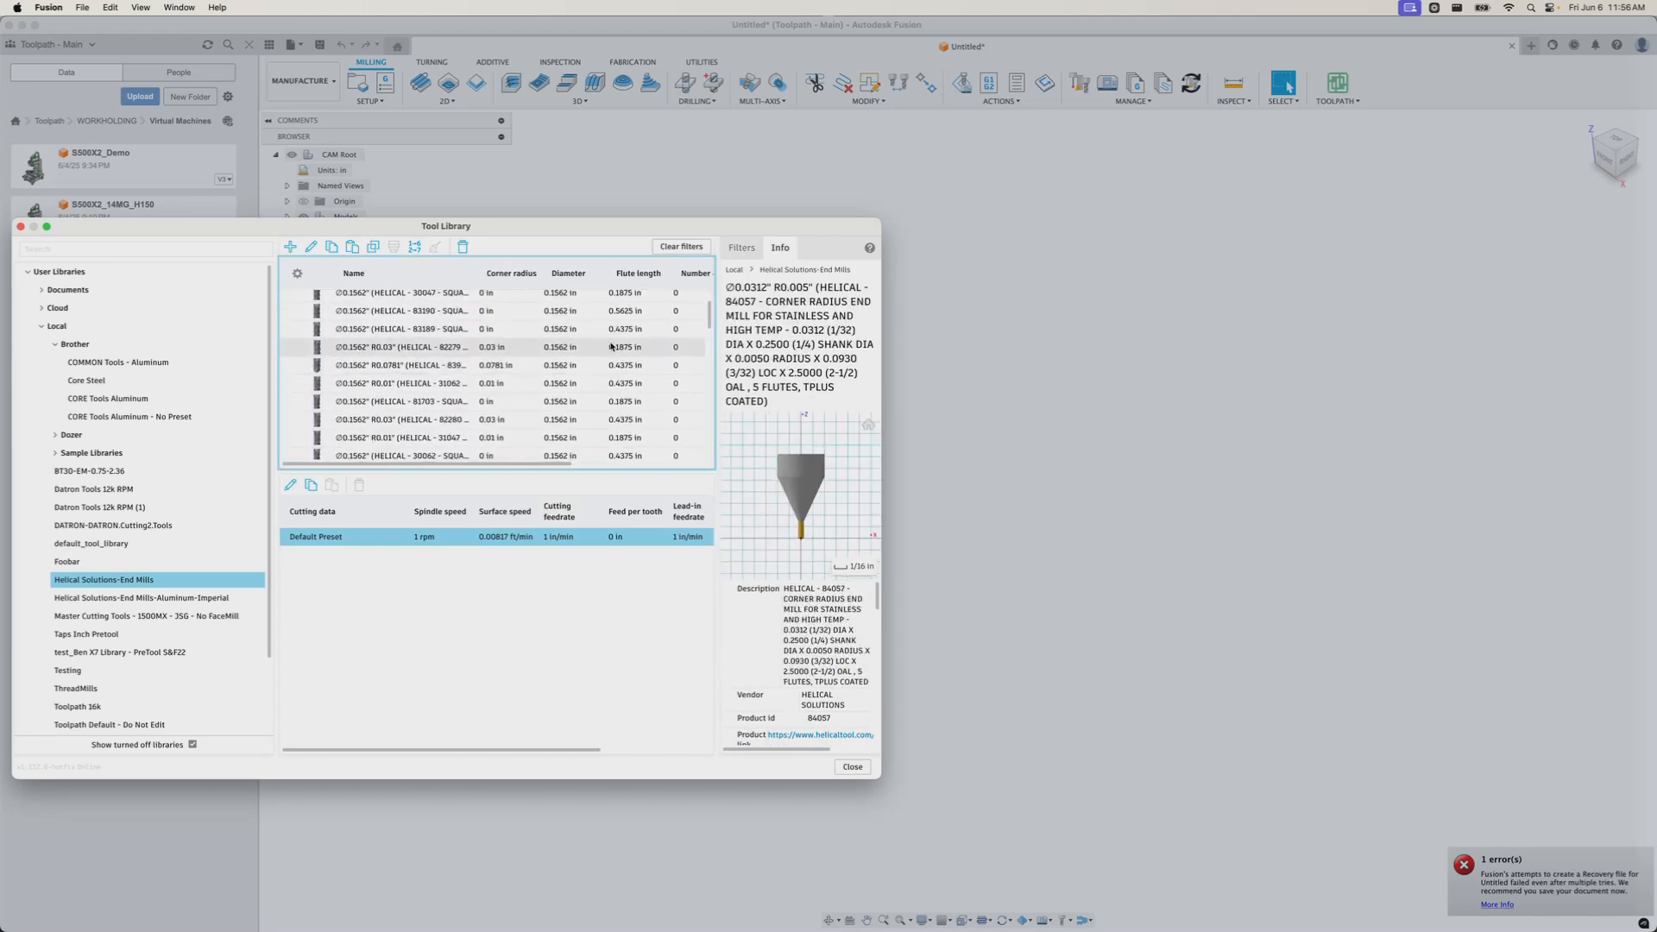
scroll(535, 363, "down", 15)
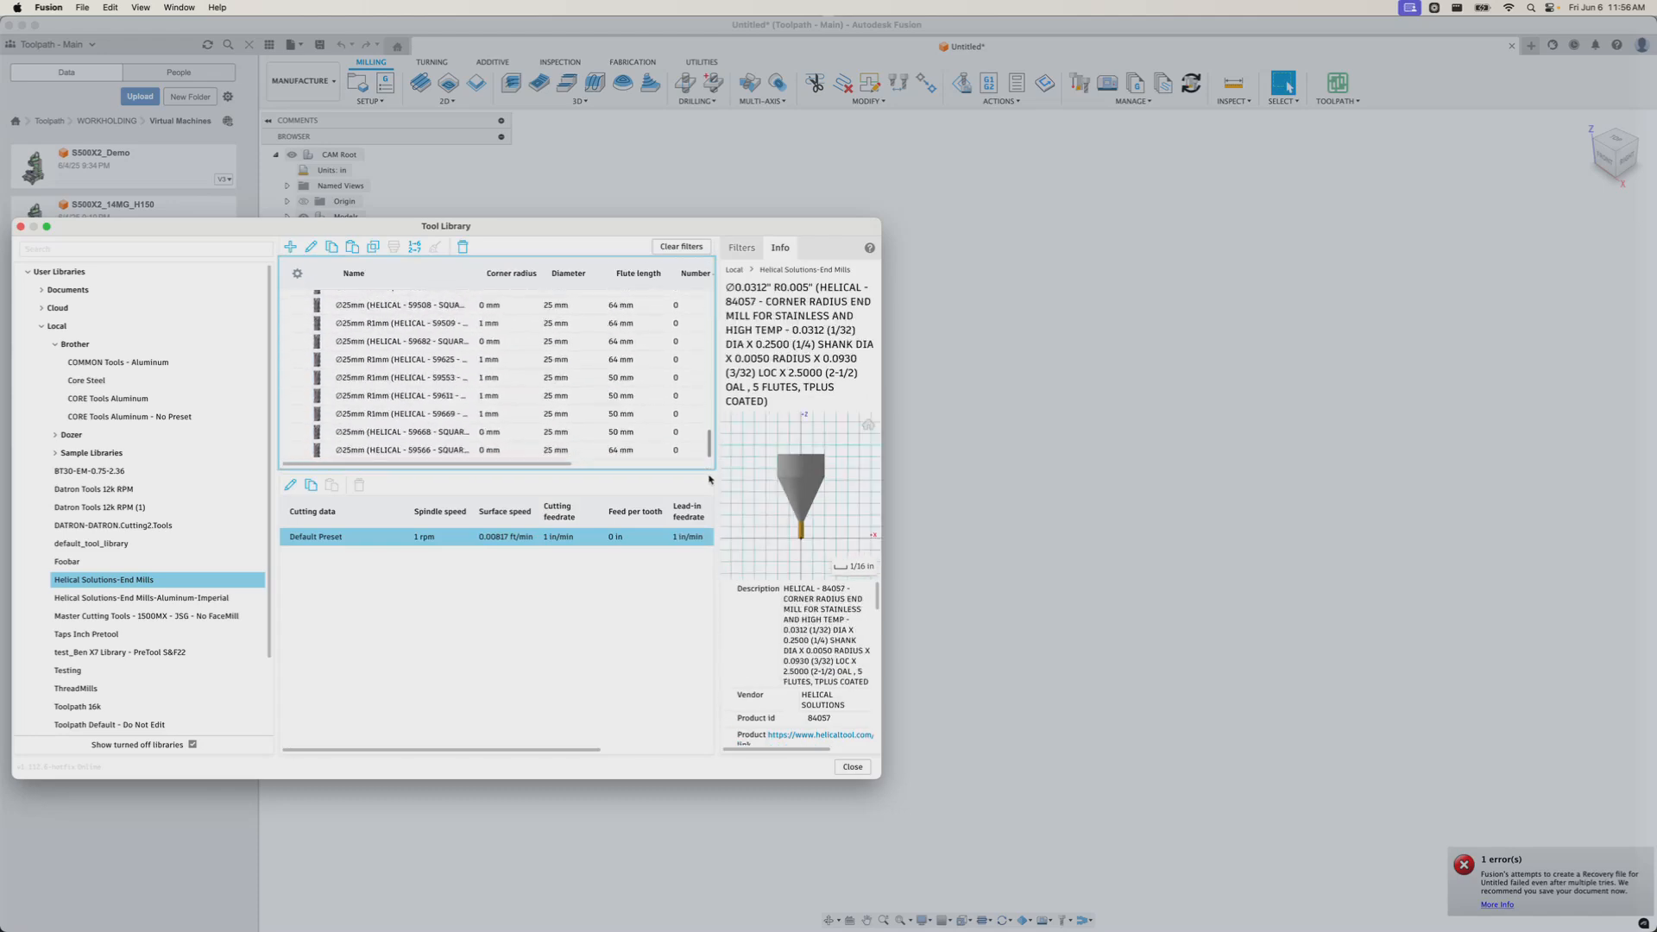
left_click(492, 451, "shift")
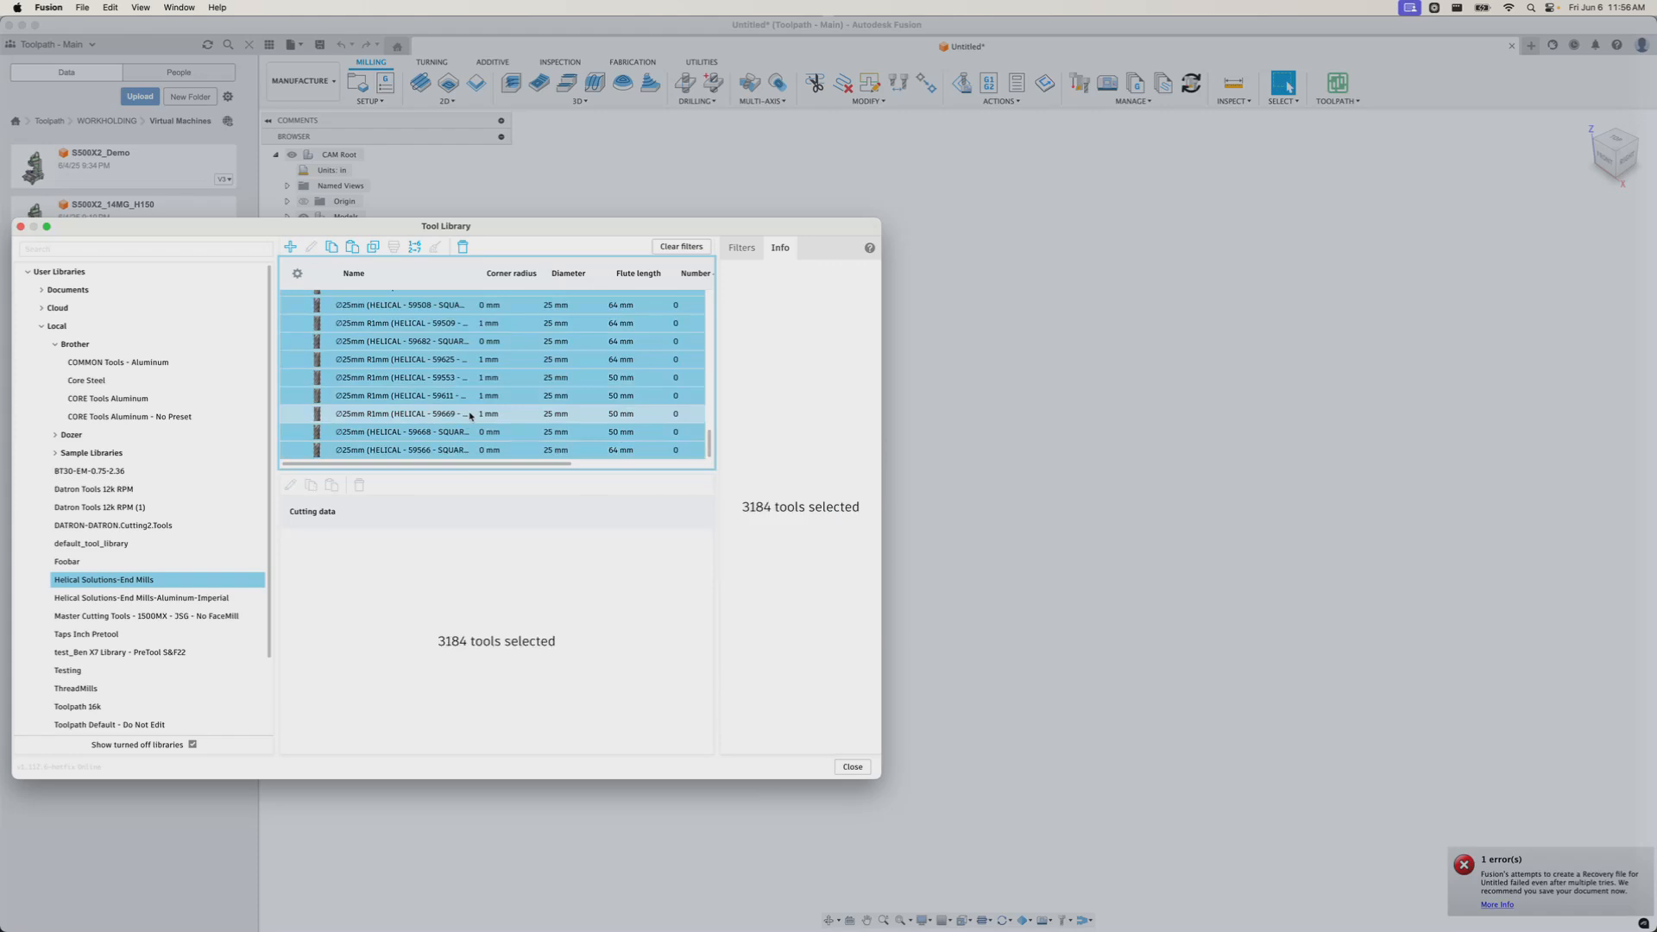
key("Delete")
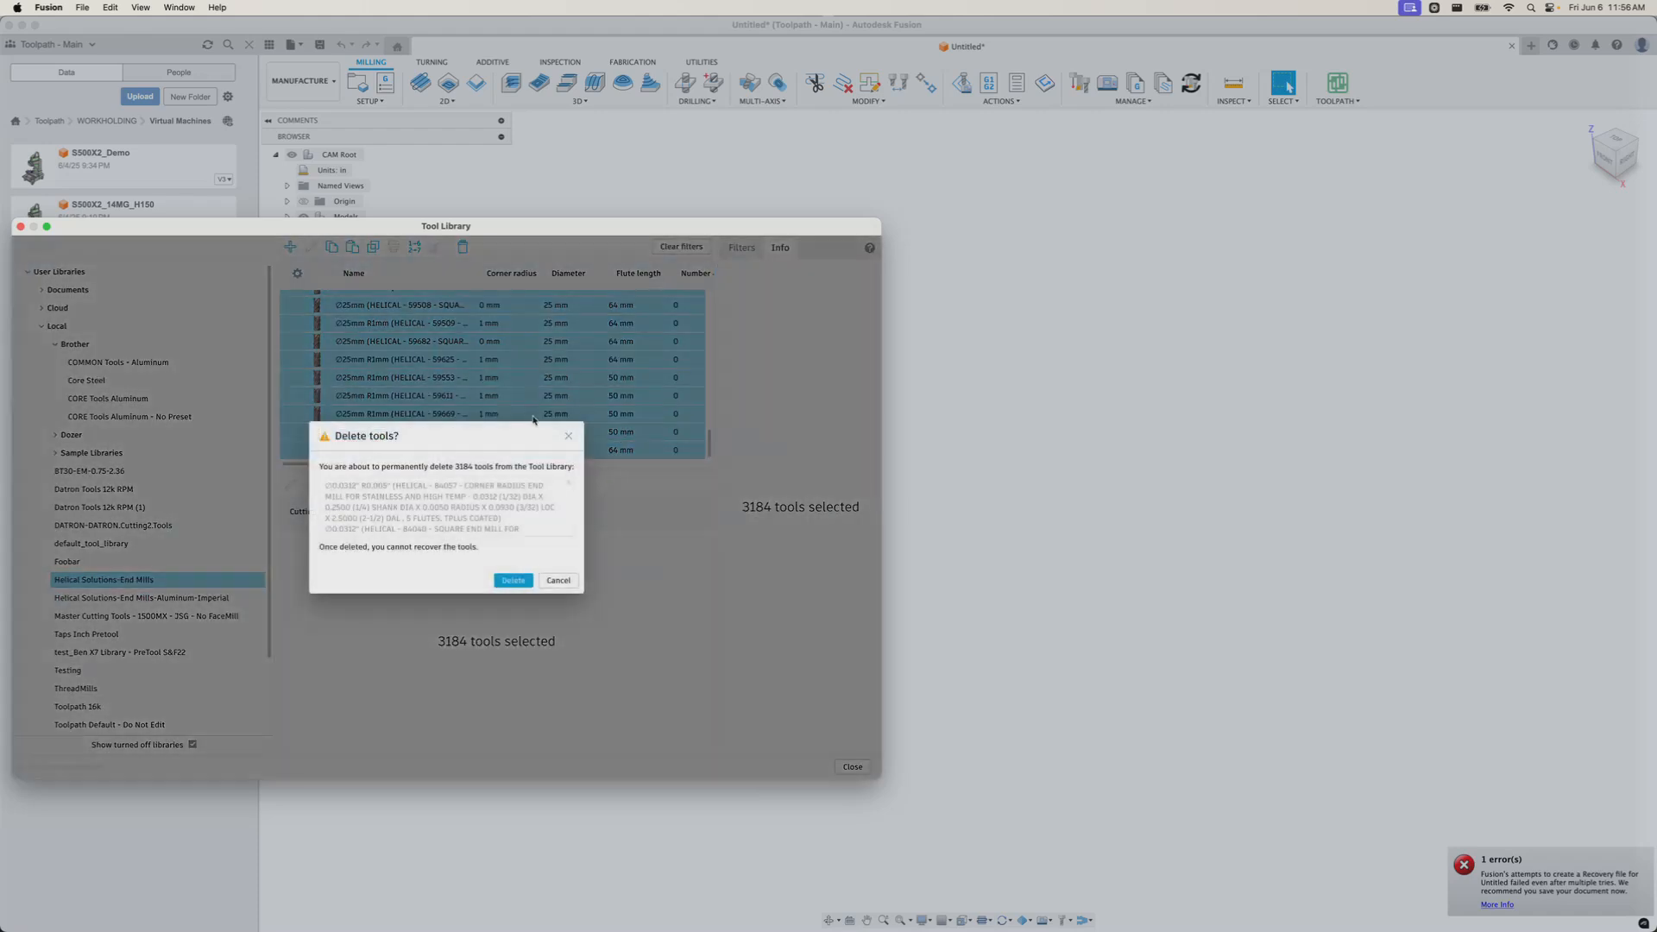
left_click(513, 581)
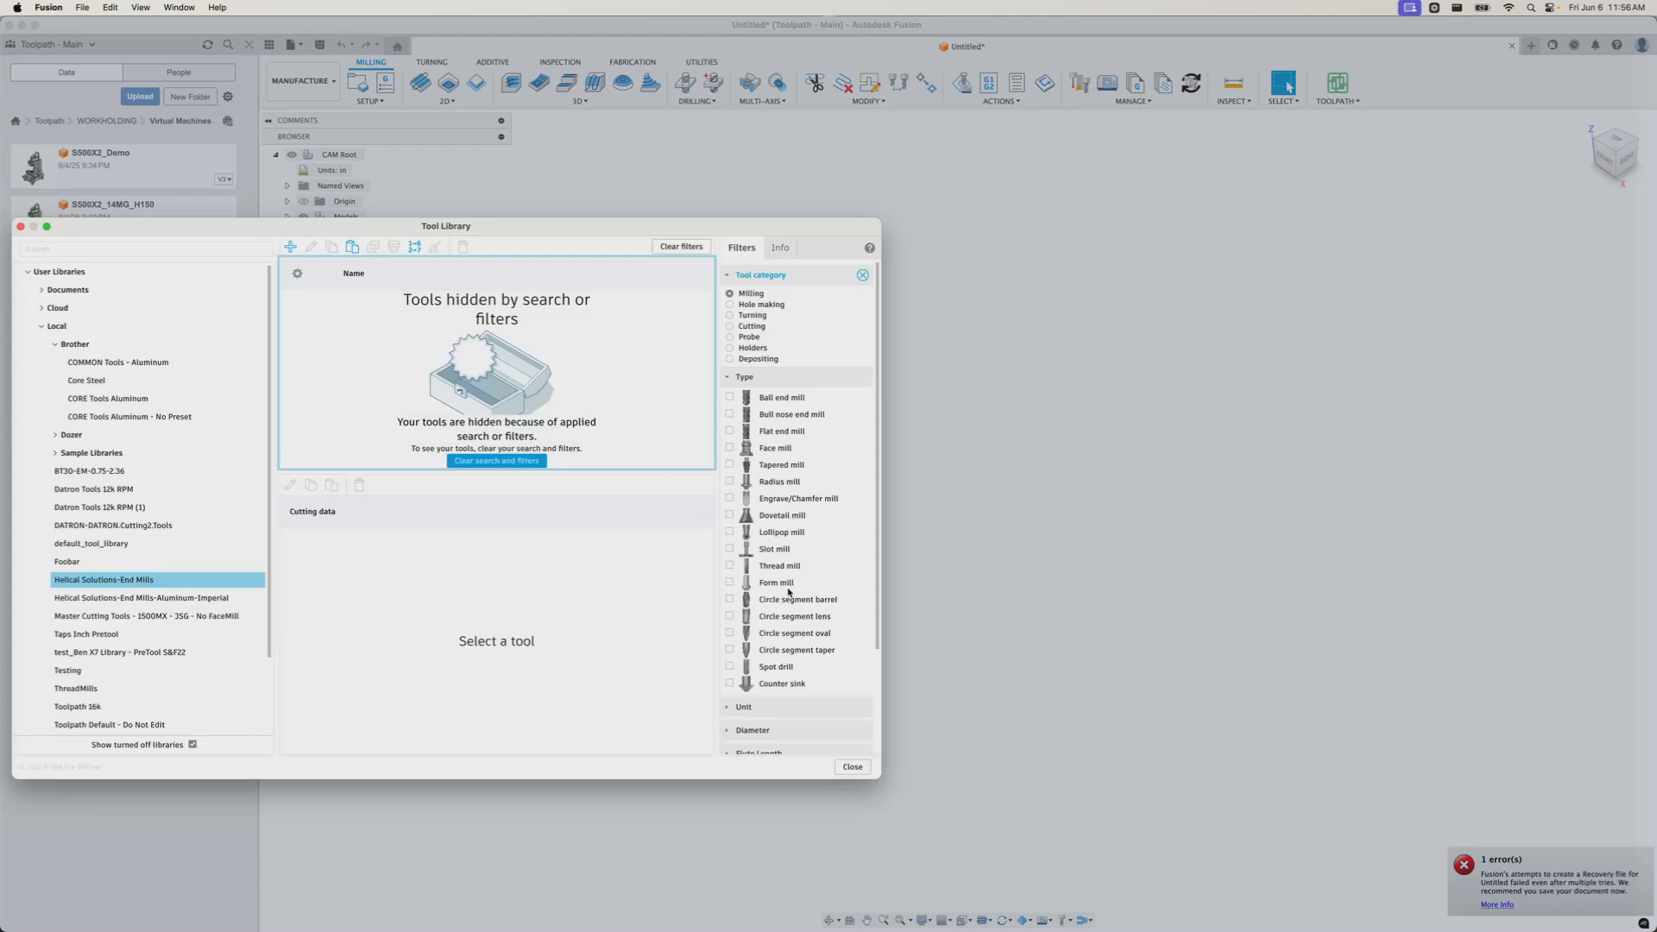
Remove the number-of-flutes filter and limit the Helical Solutions-End Mills list to tools with the Millimeters unit.
scroll(788, 592, "down", 5)
left_click(862, 717)
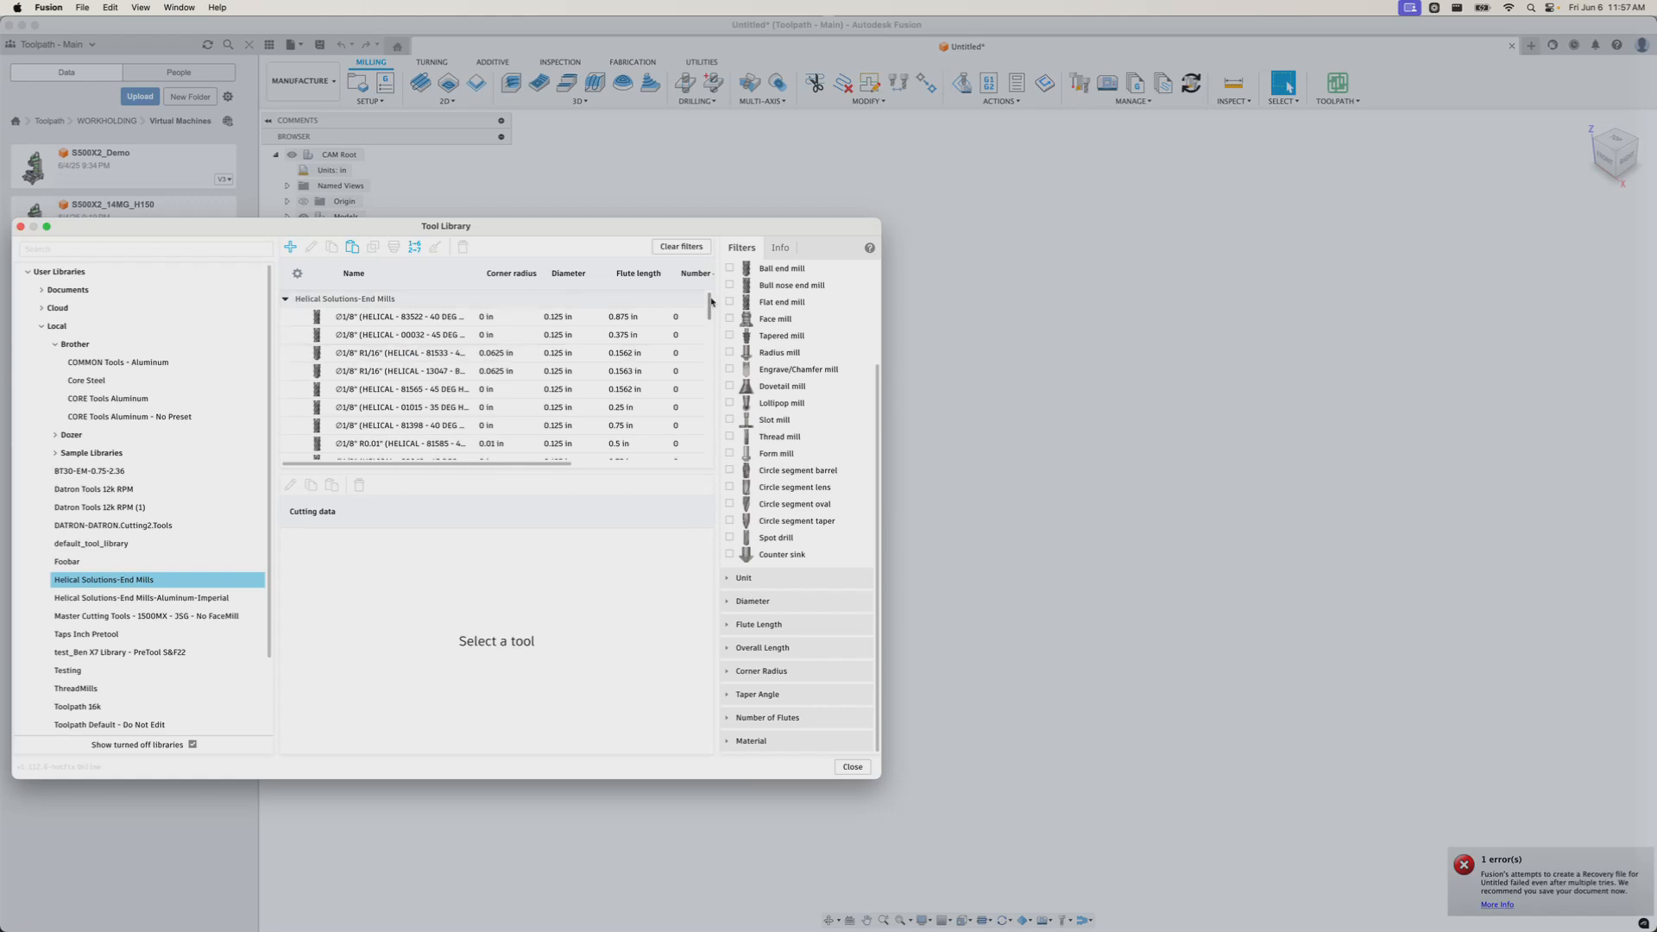
left_click_drag(711, 306, 728, 442)
left_click(730, 578)
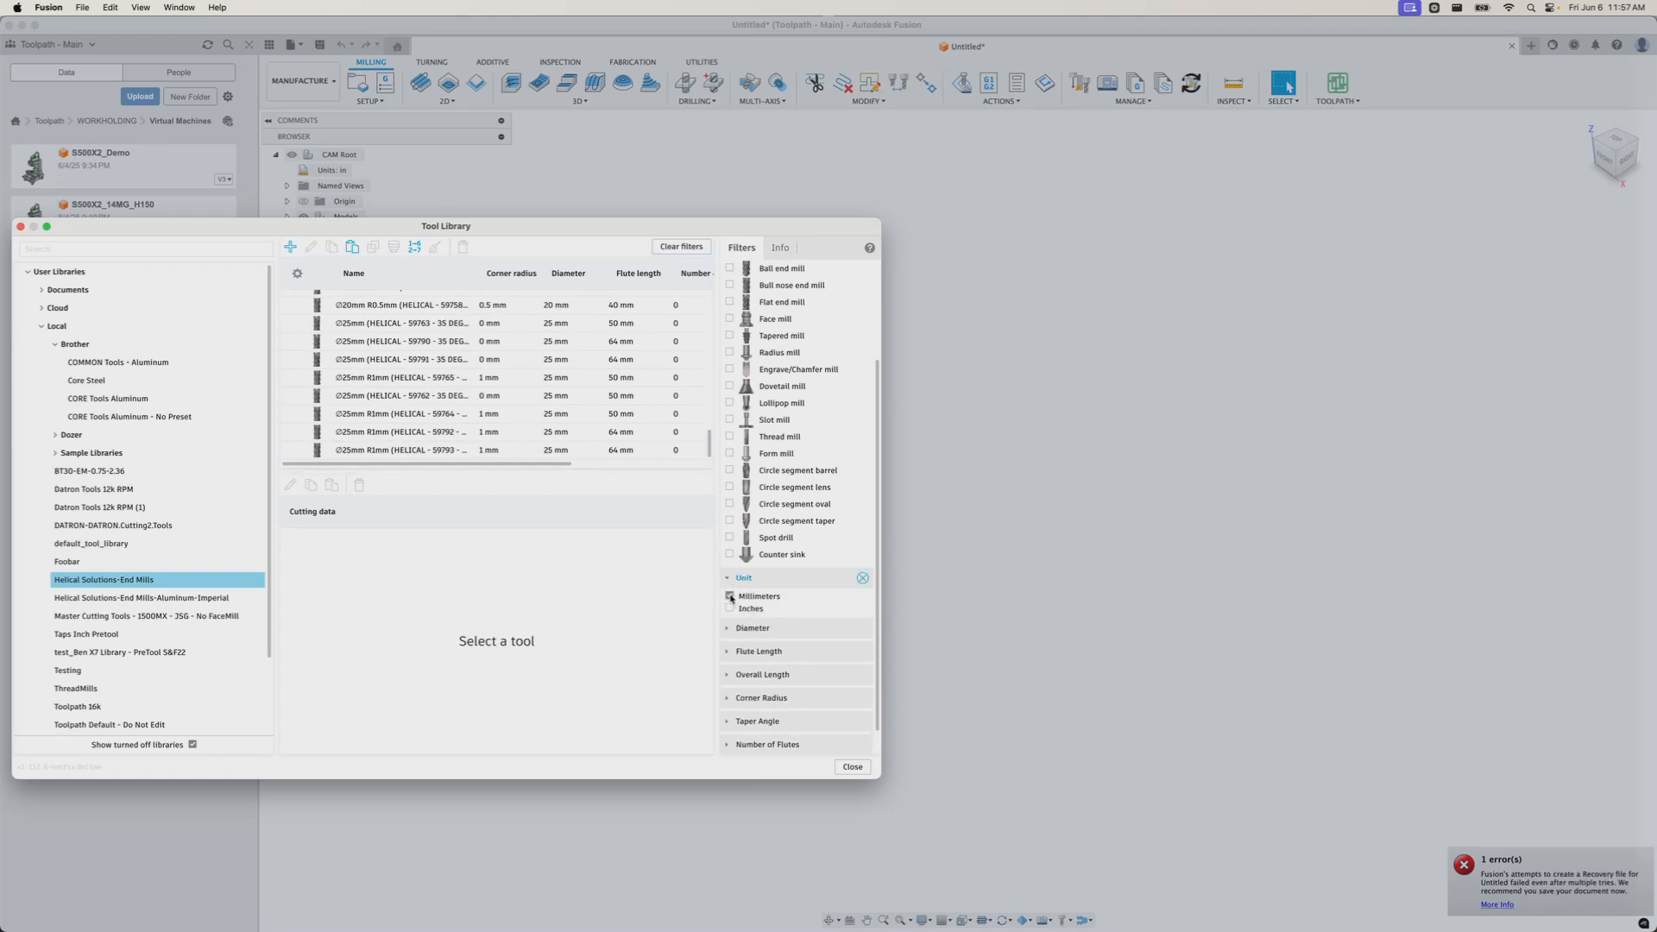
Delete all the millimeter tools from the Helical Solutions-End Mills library.
left_click(529, 455)
scroll(509, 432, "up", 15)
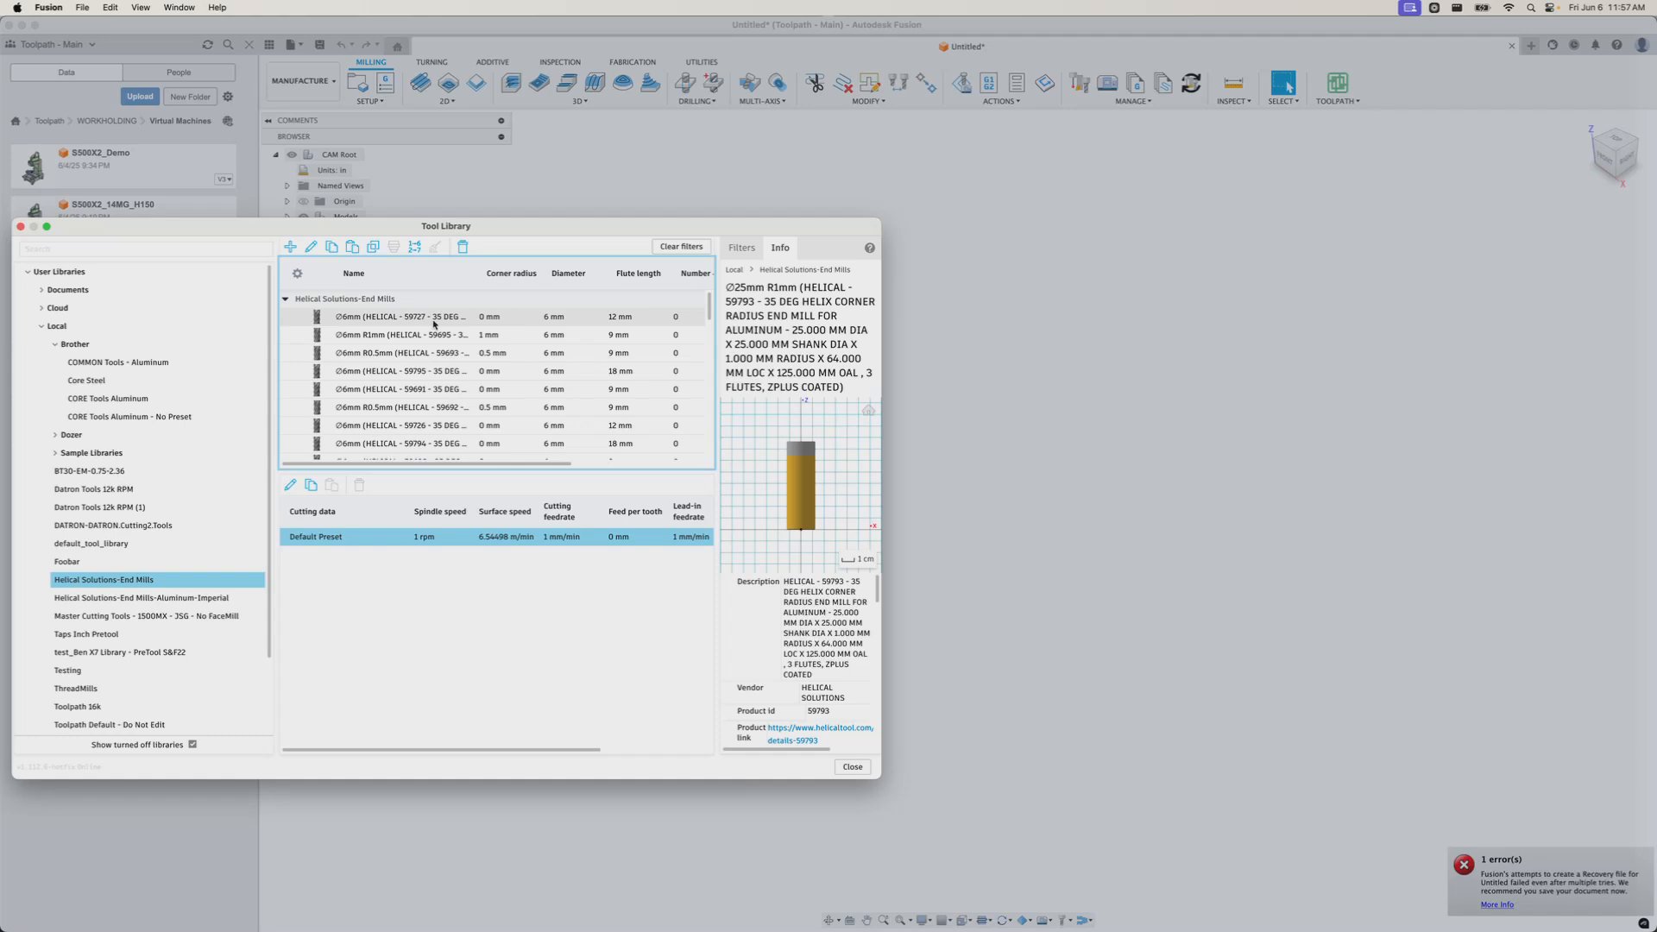
left_click(432, 320, "shift")
key("Delete")
left_click(510, 581)
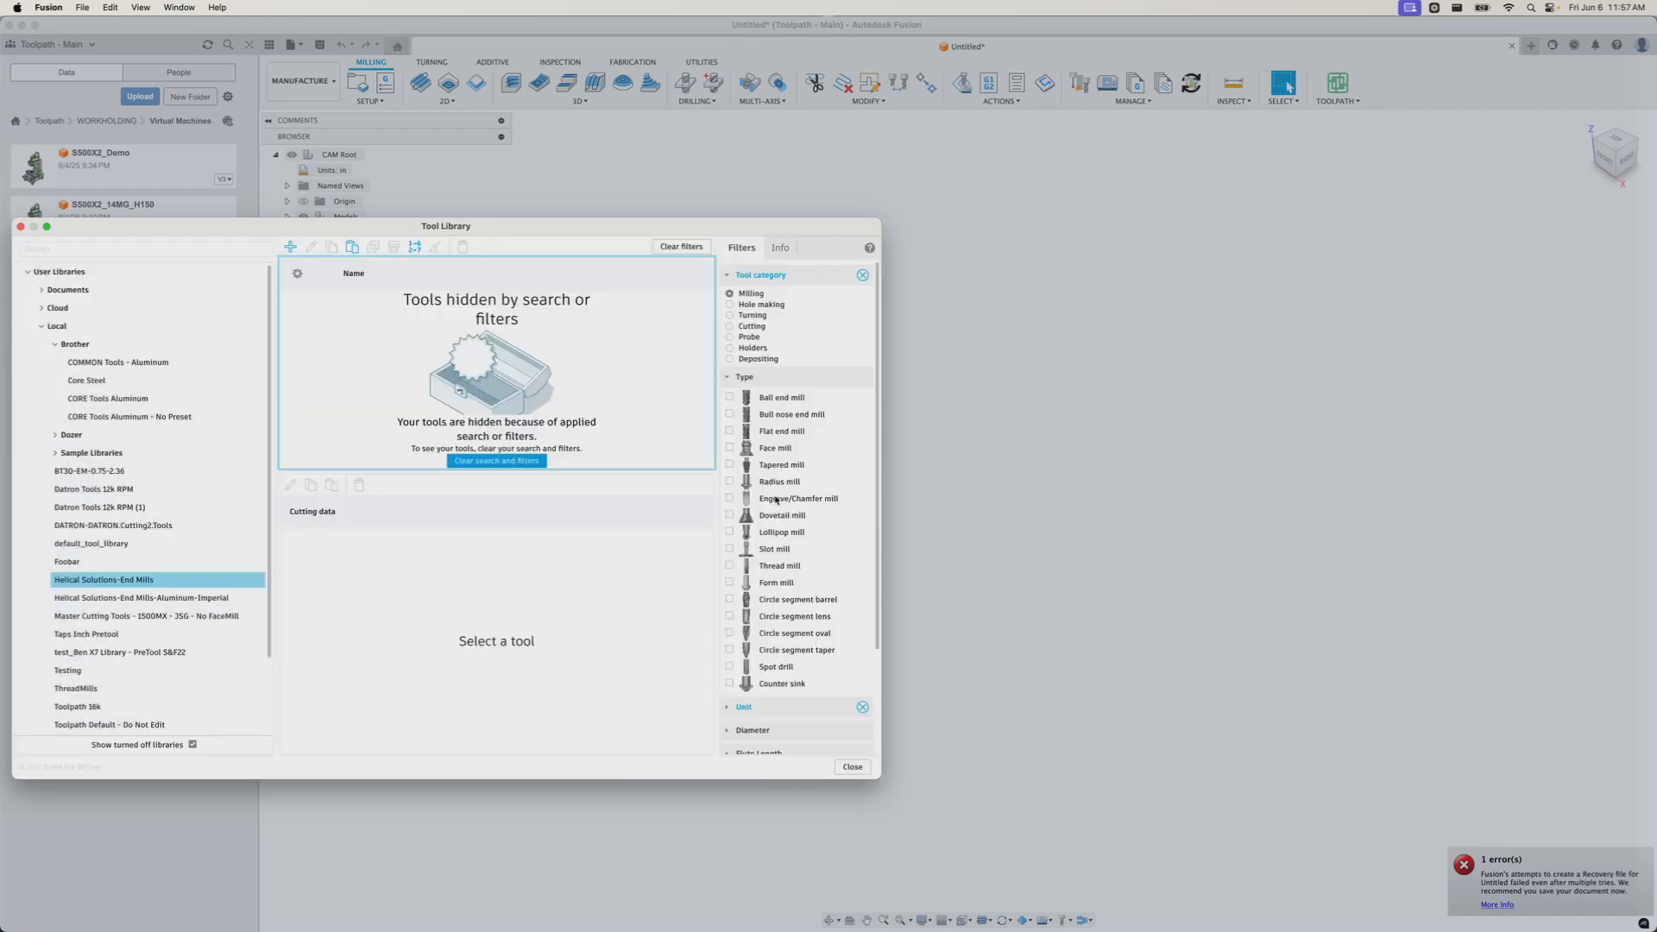
Remove the unit filter and limit the Helical Solutions-End Mills list to tools with a diameter greater than 0.5 in.
scroll(767, 569, "down", 5)
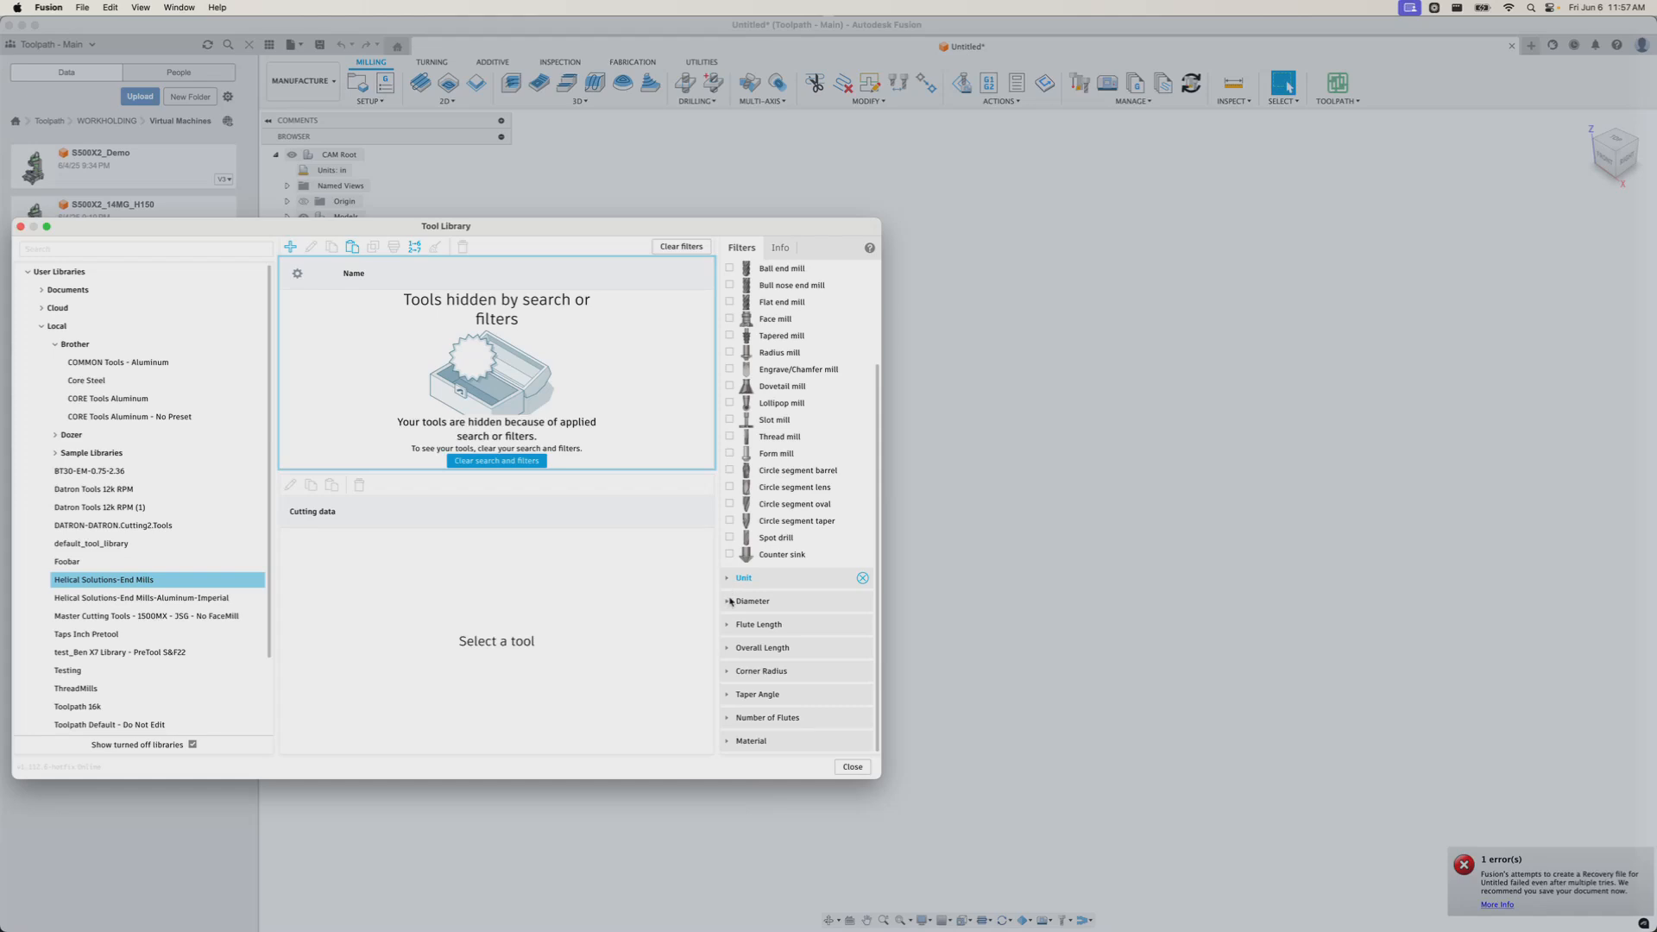
left_click(864, 579)
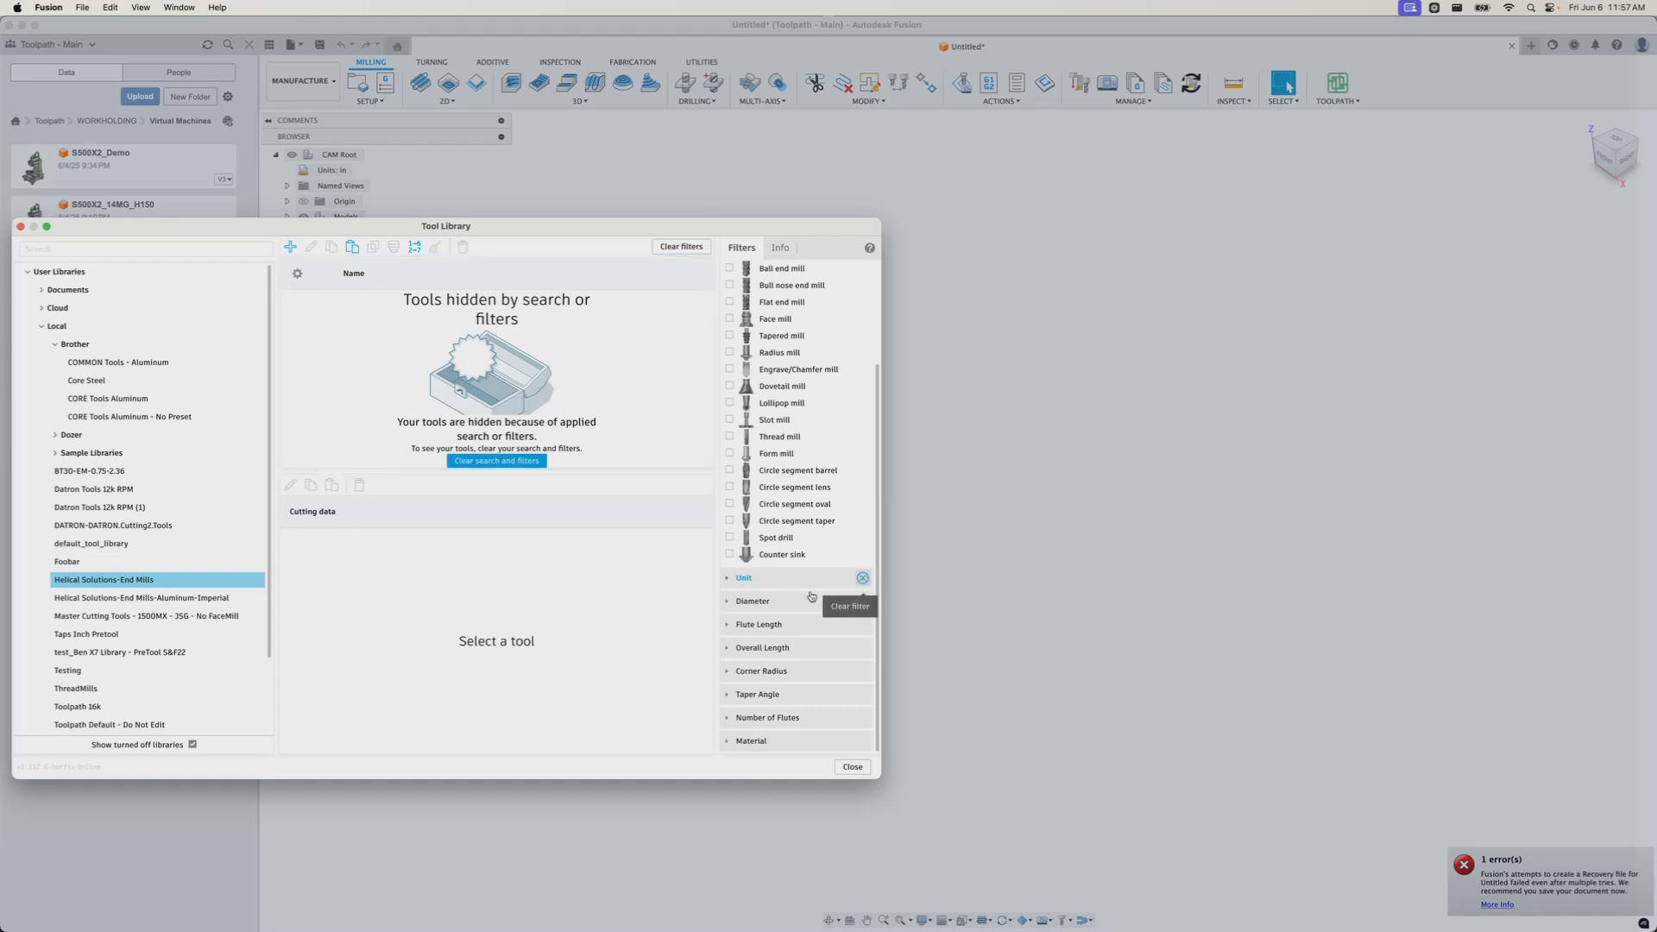
left_click(727, 604)
left_click(755, 647)
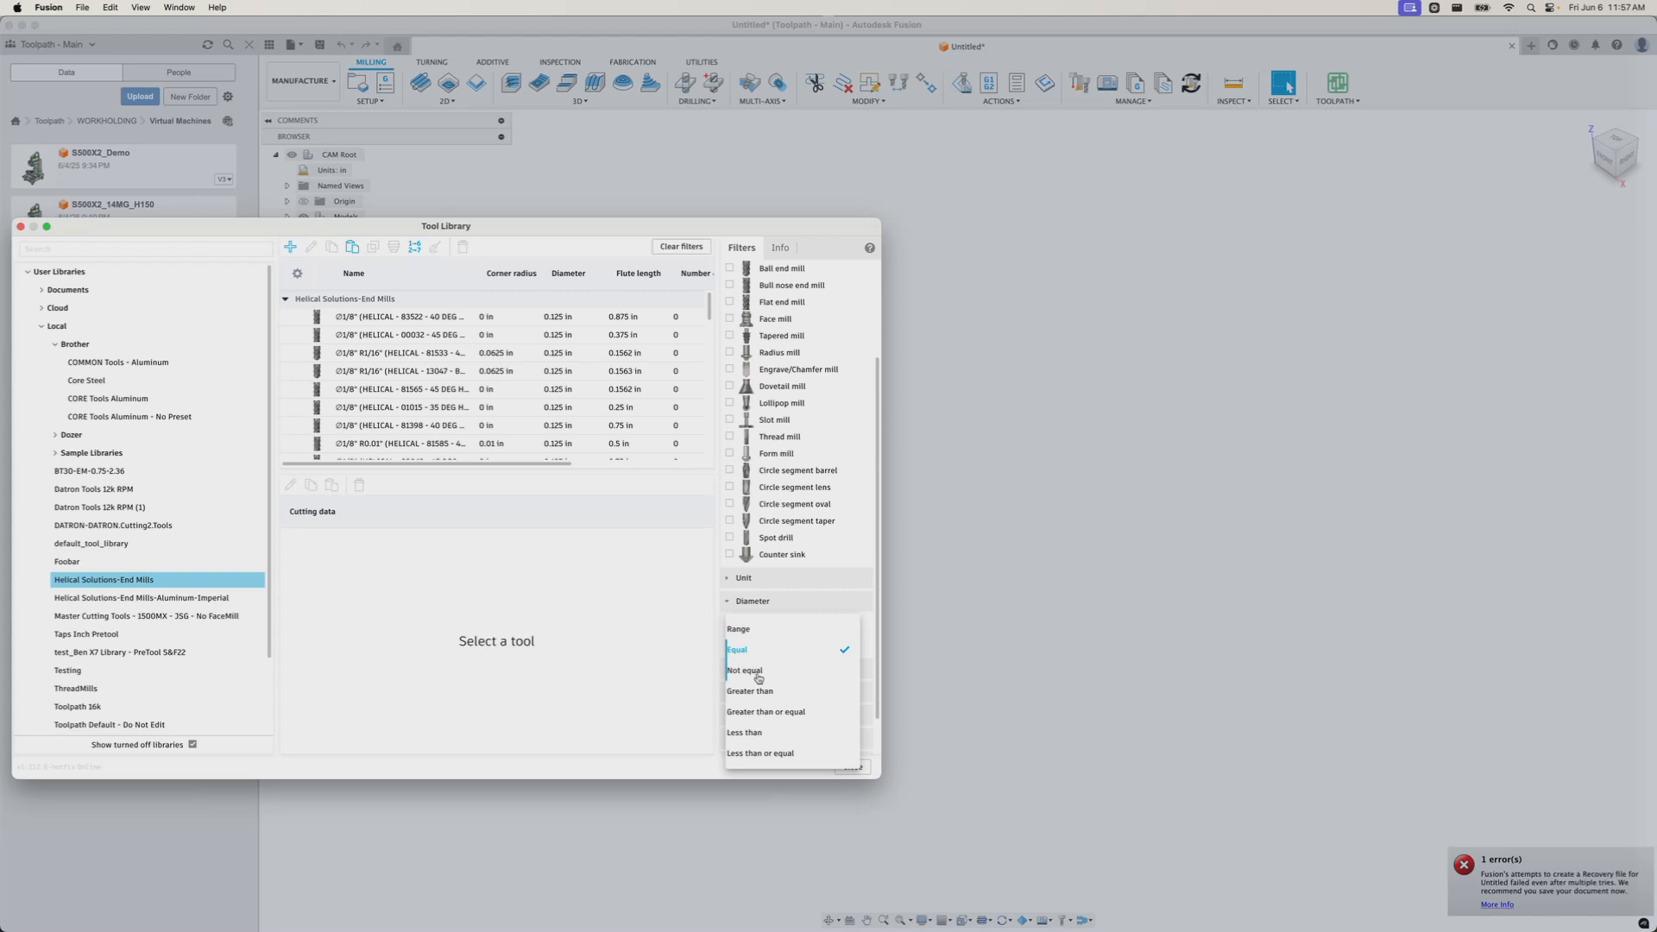
left_click(760, 713)
left_click(794, 646)
type("0.5")
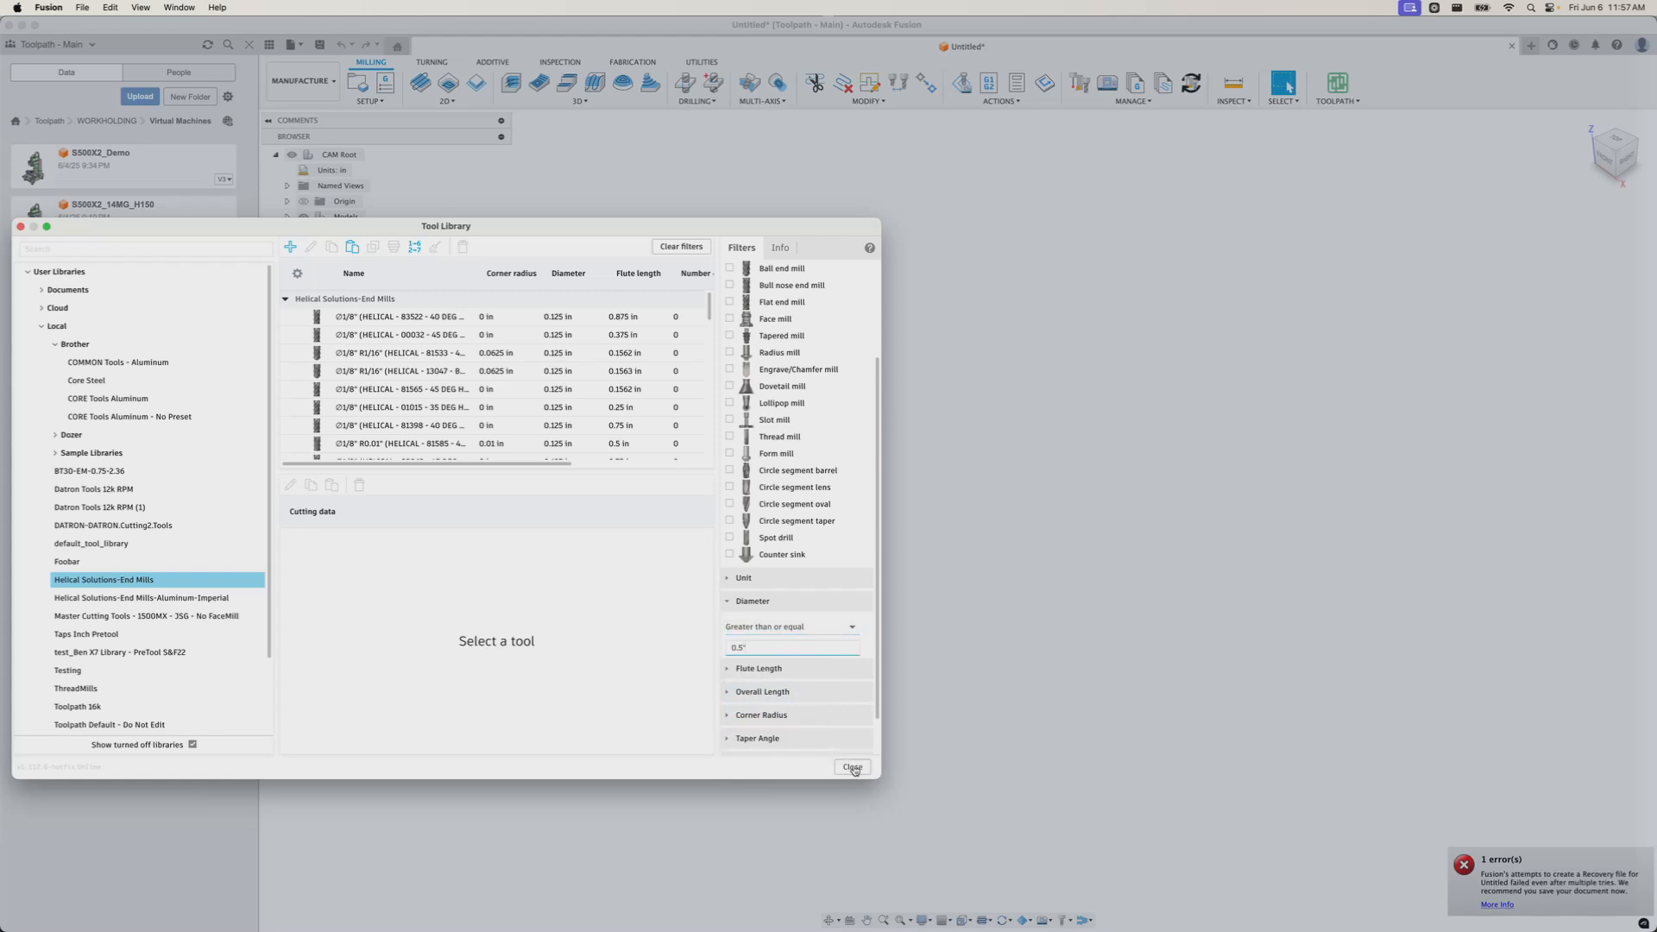
key("Return")
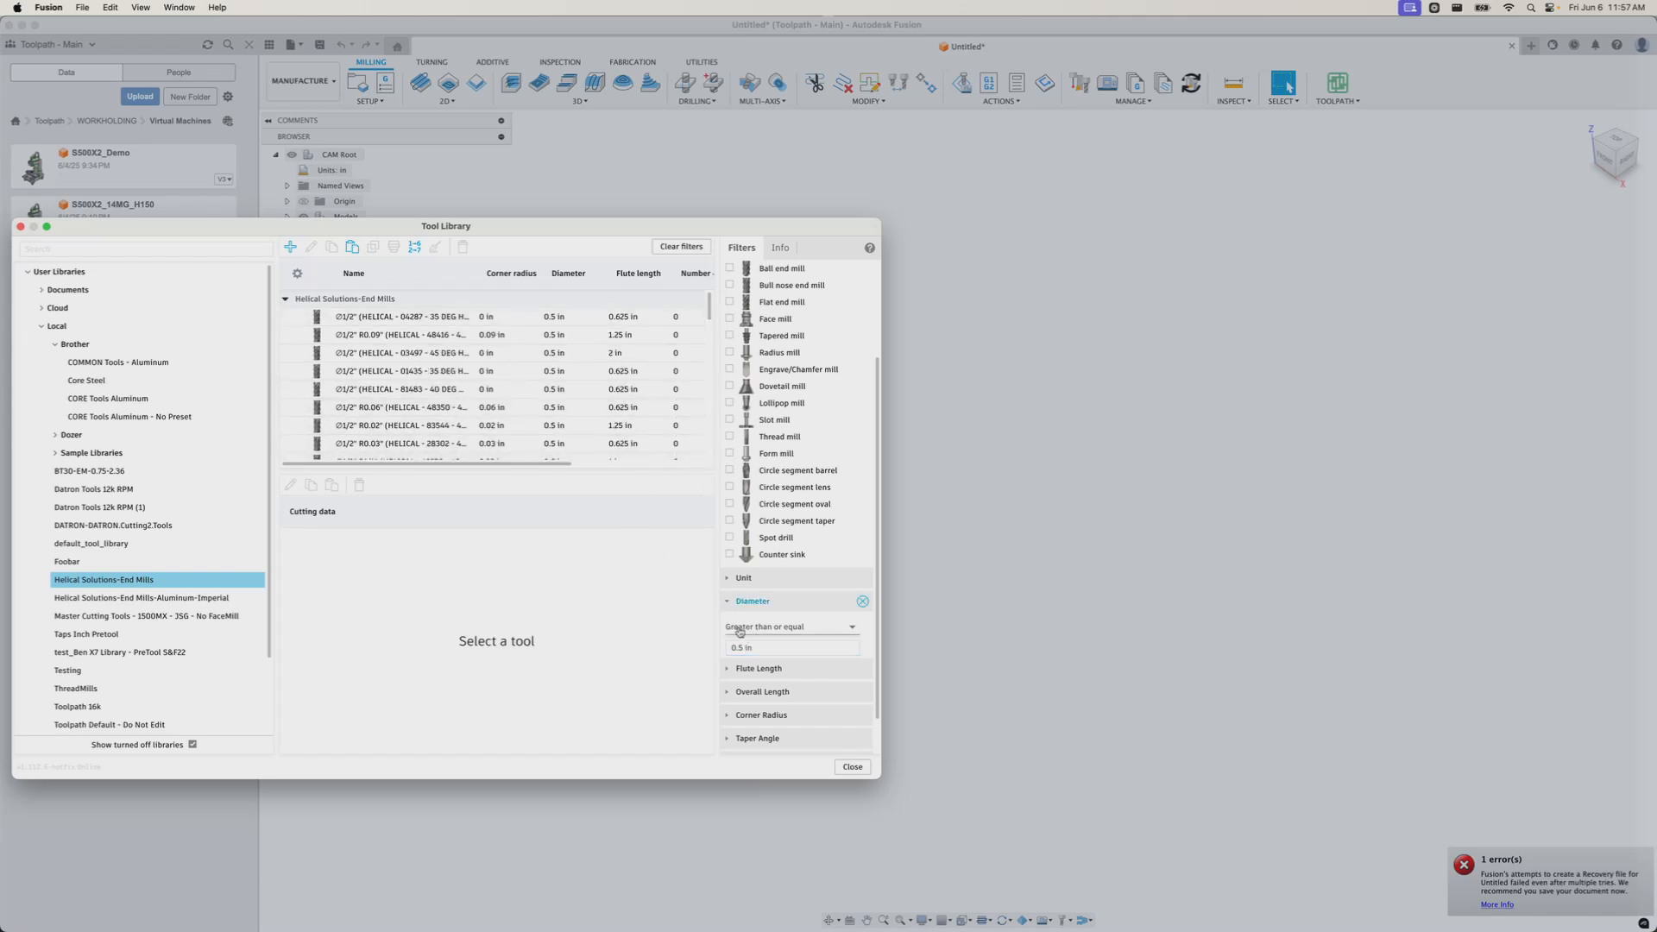
left_click(770, 631)
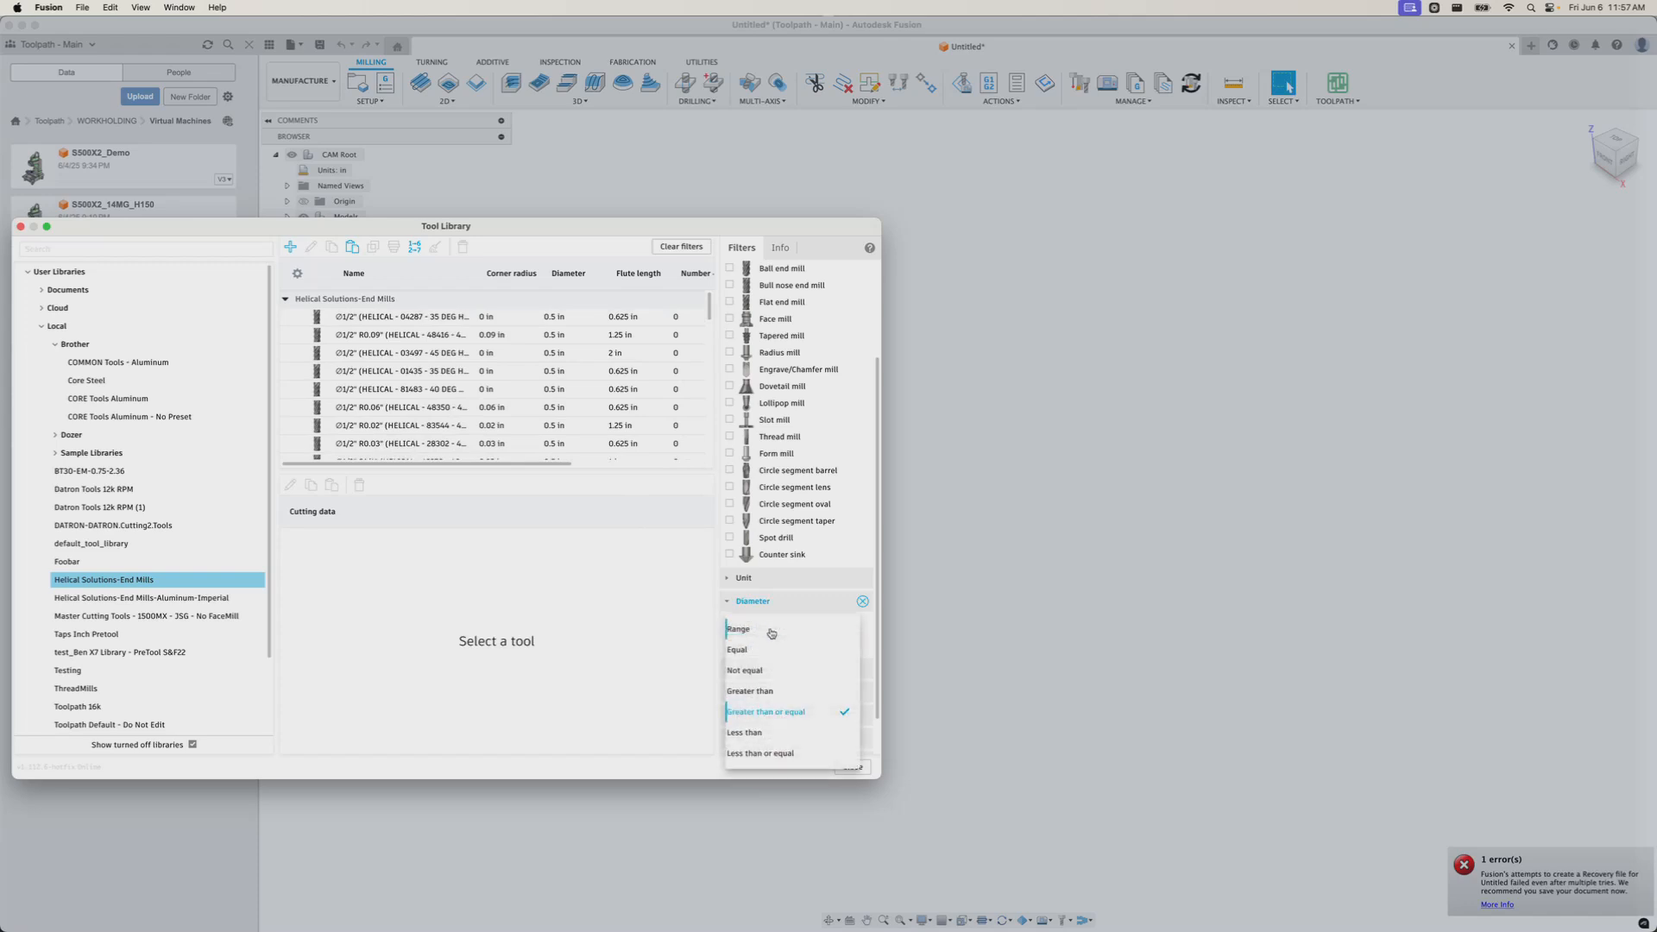
left_click(763, 691)
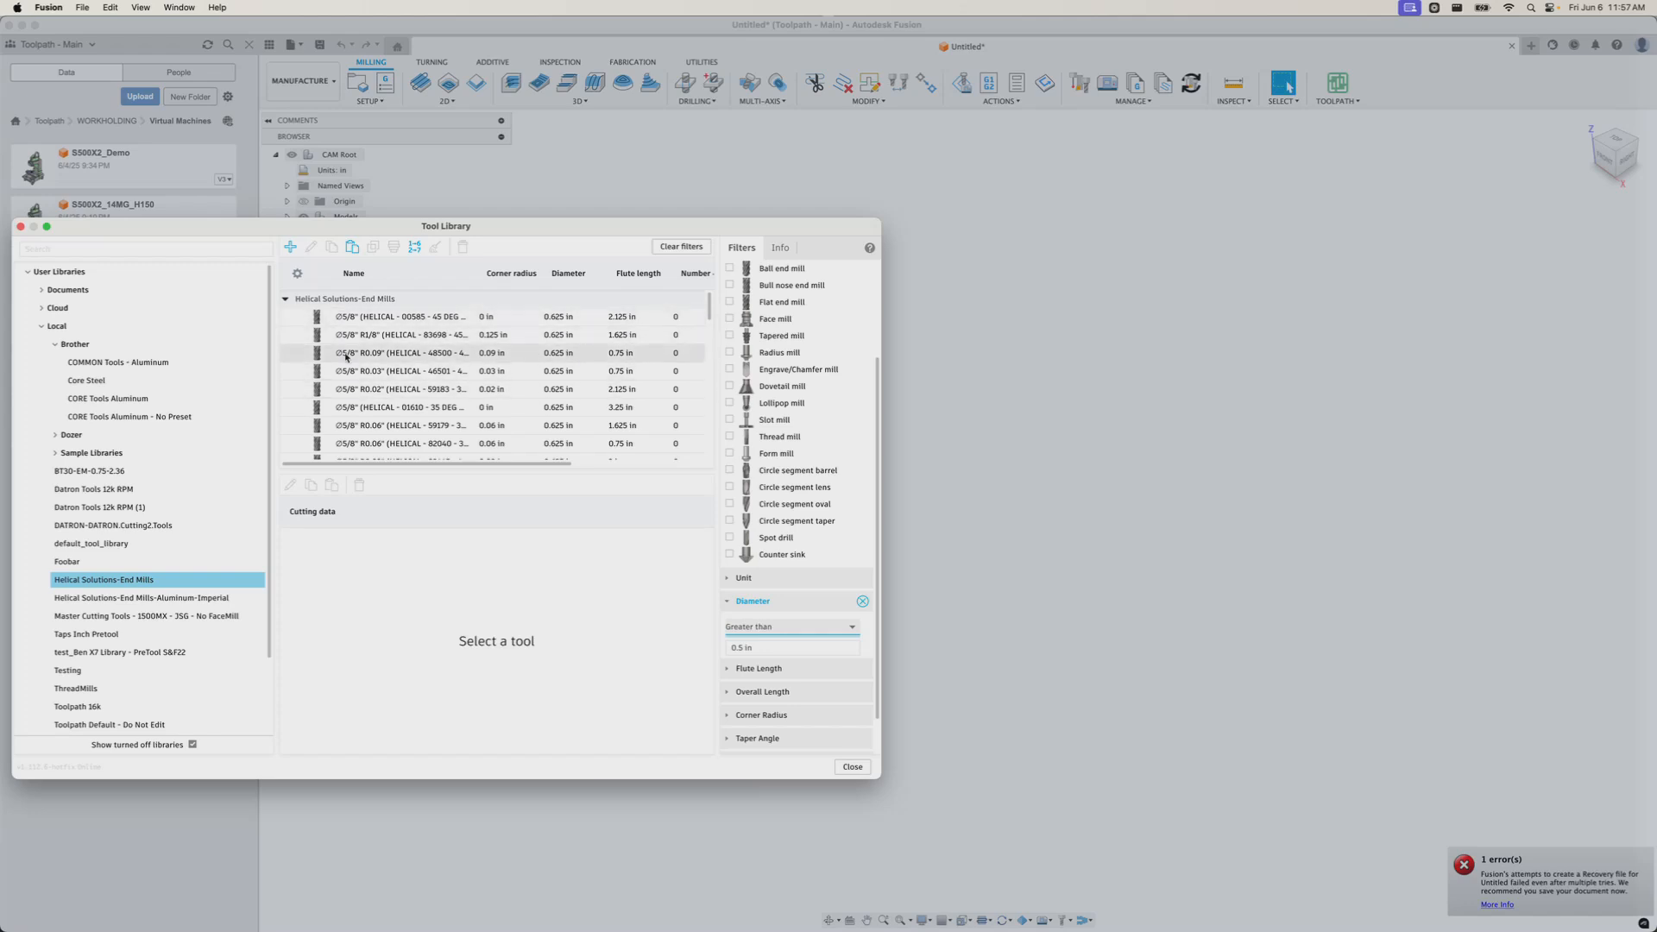
Delete all the listed tools larger than 0.5 in diameter from the Helical Solutions-End Mills library.
left_click(363, 316)
scroll(473, 367, "down", 3)
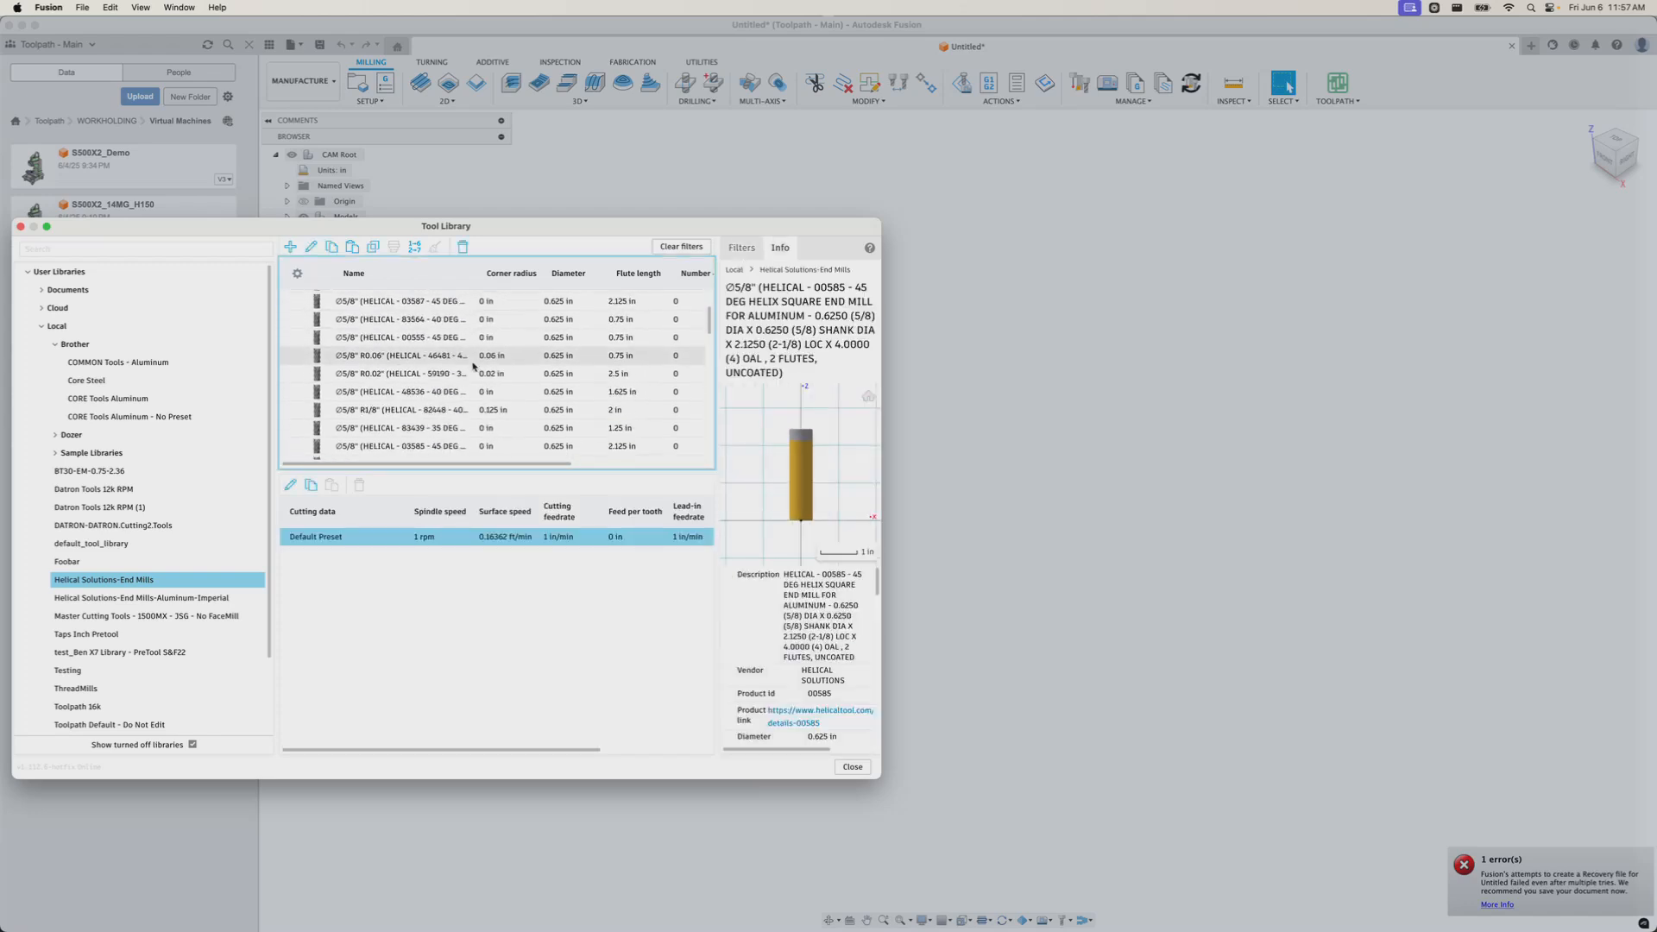
left_click_drag(710, 341, 713, 467)
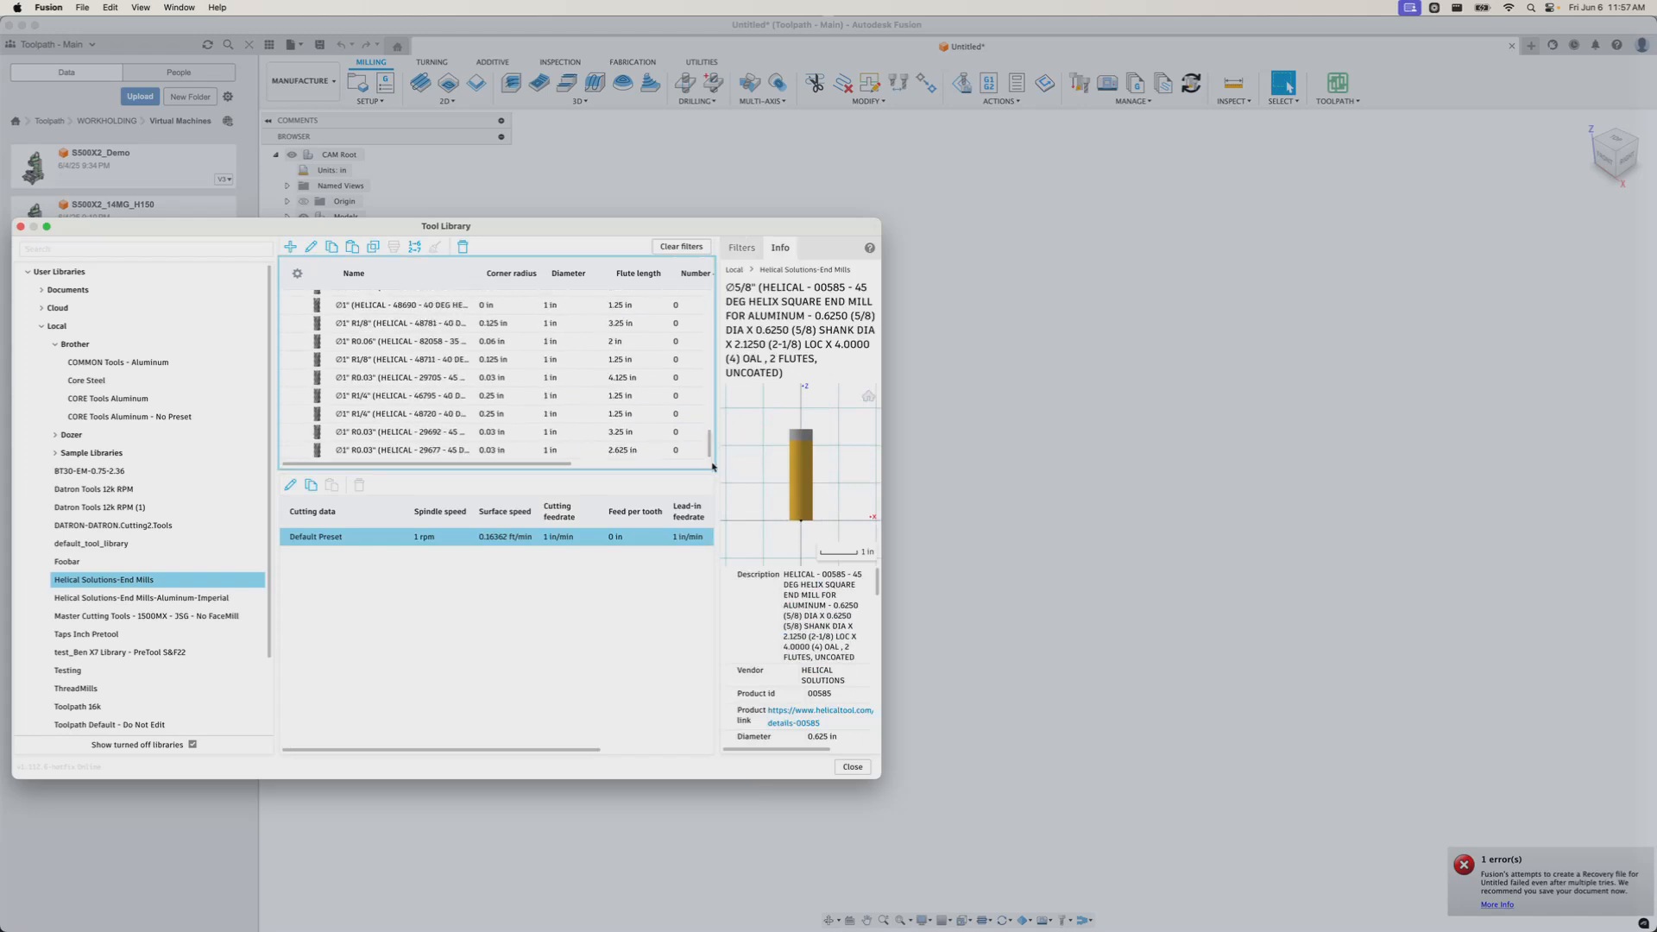
left_click(385, 451, "shift")
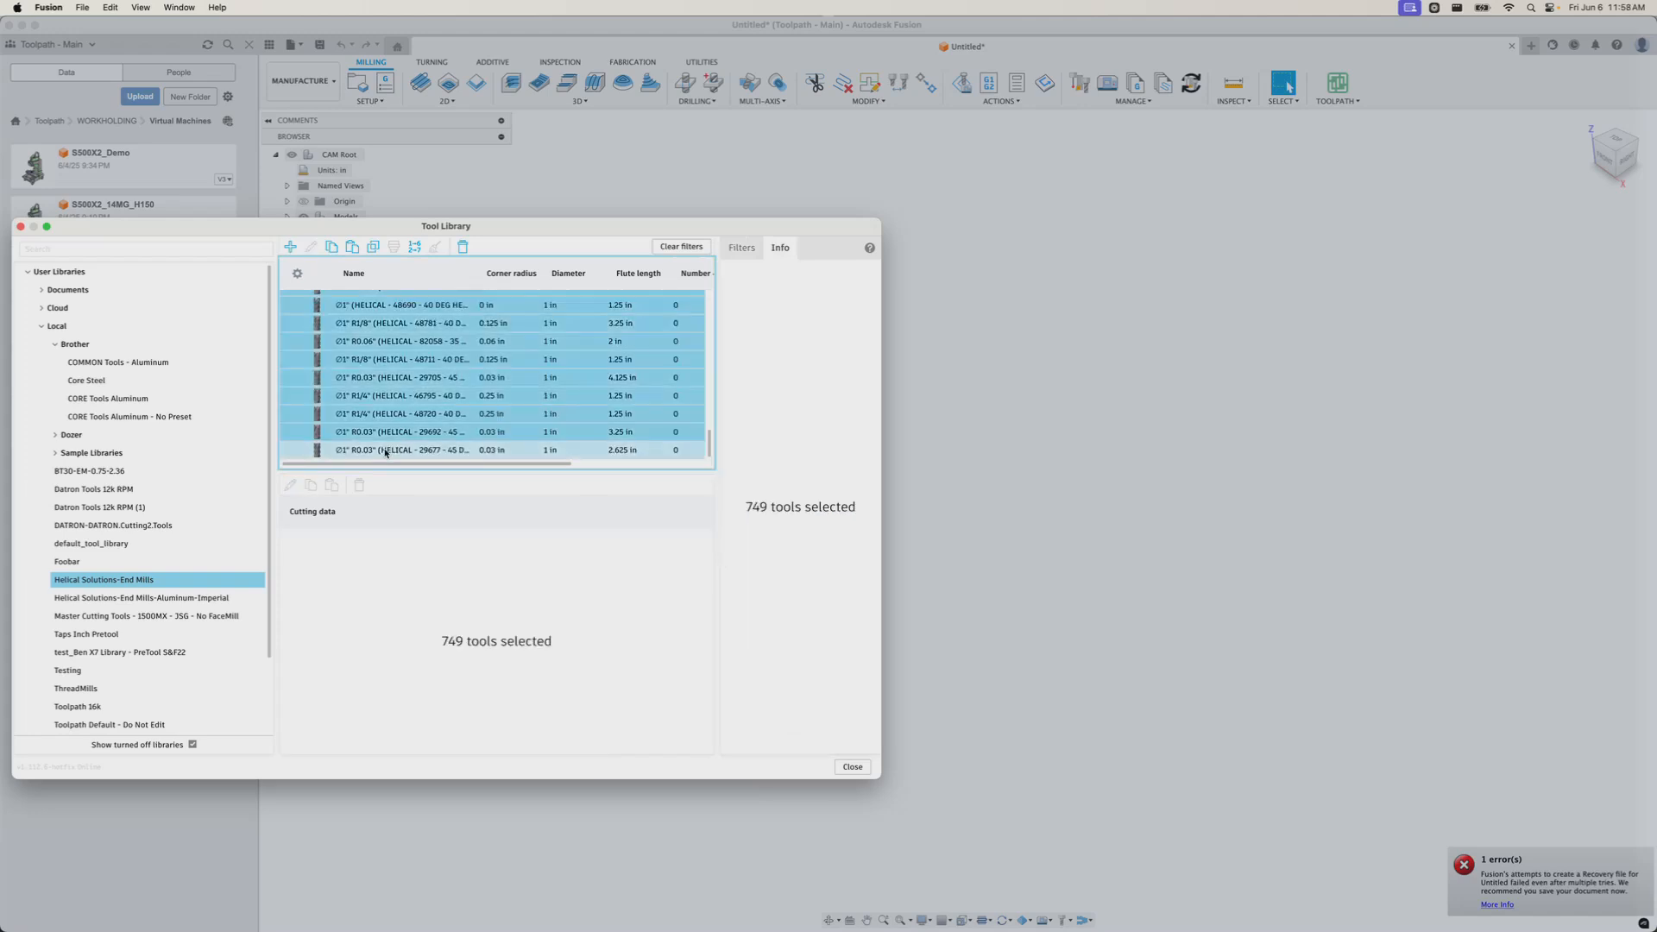
key("Delete")
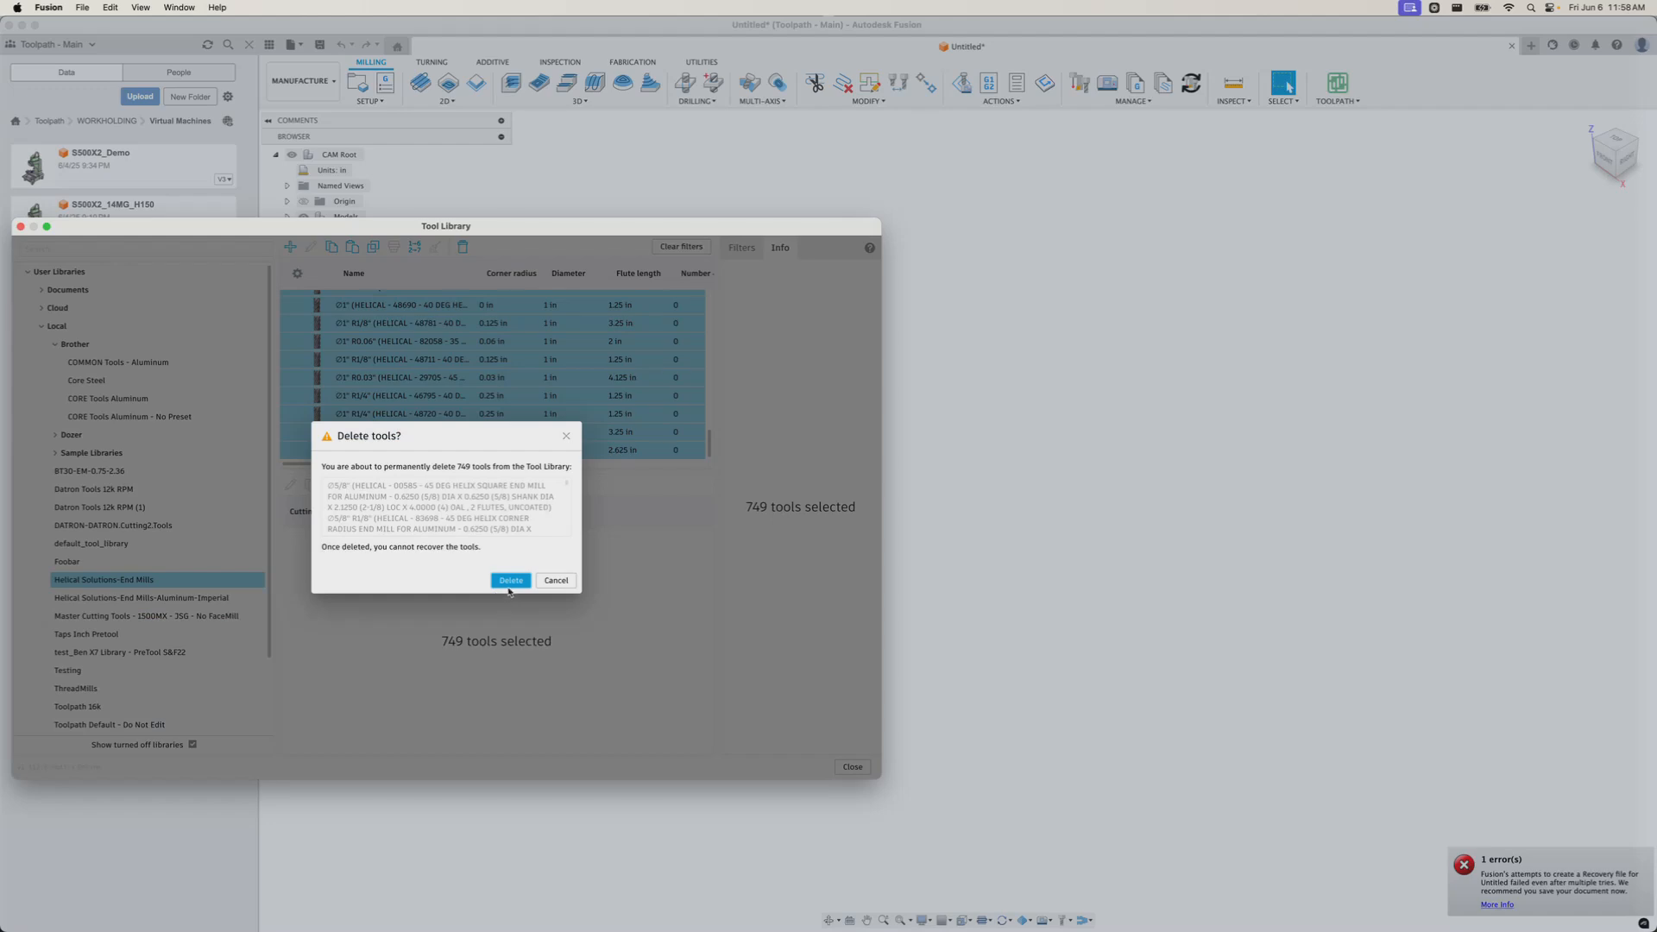
left_click(511, 581)
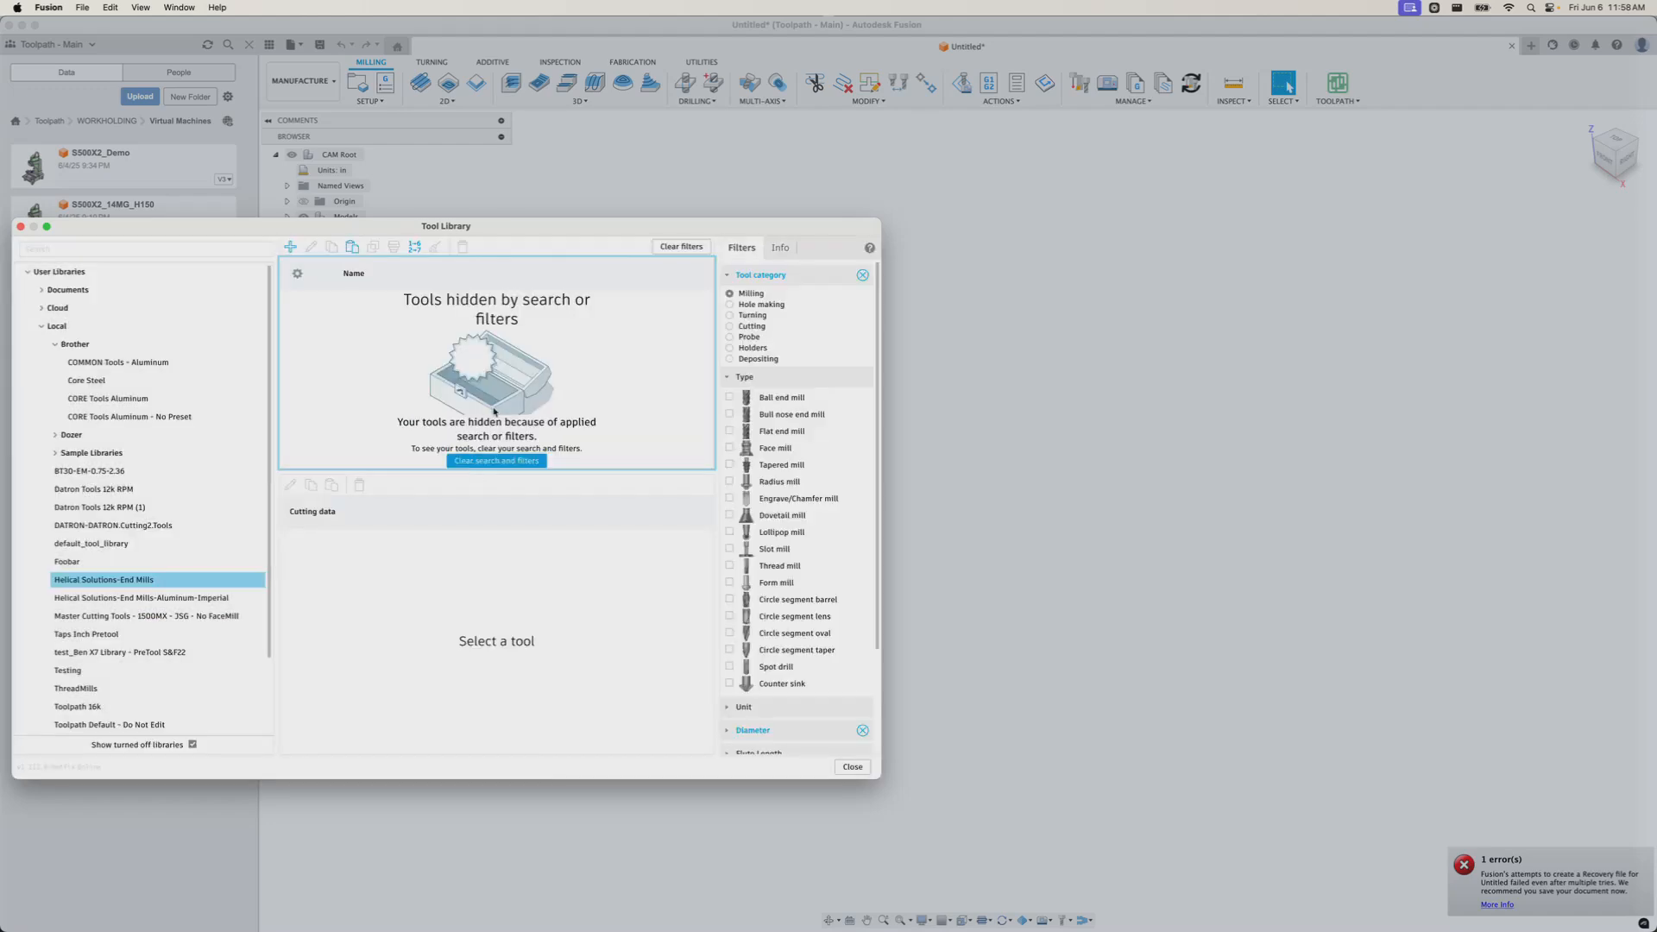
Clear the tool filters and check the flute counts and diameters of the remaining Helical end mills.
left_click(863, 274)
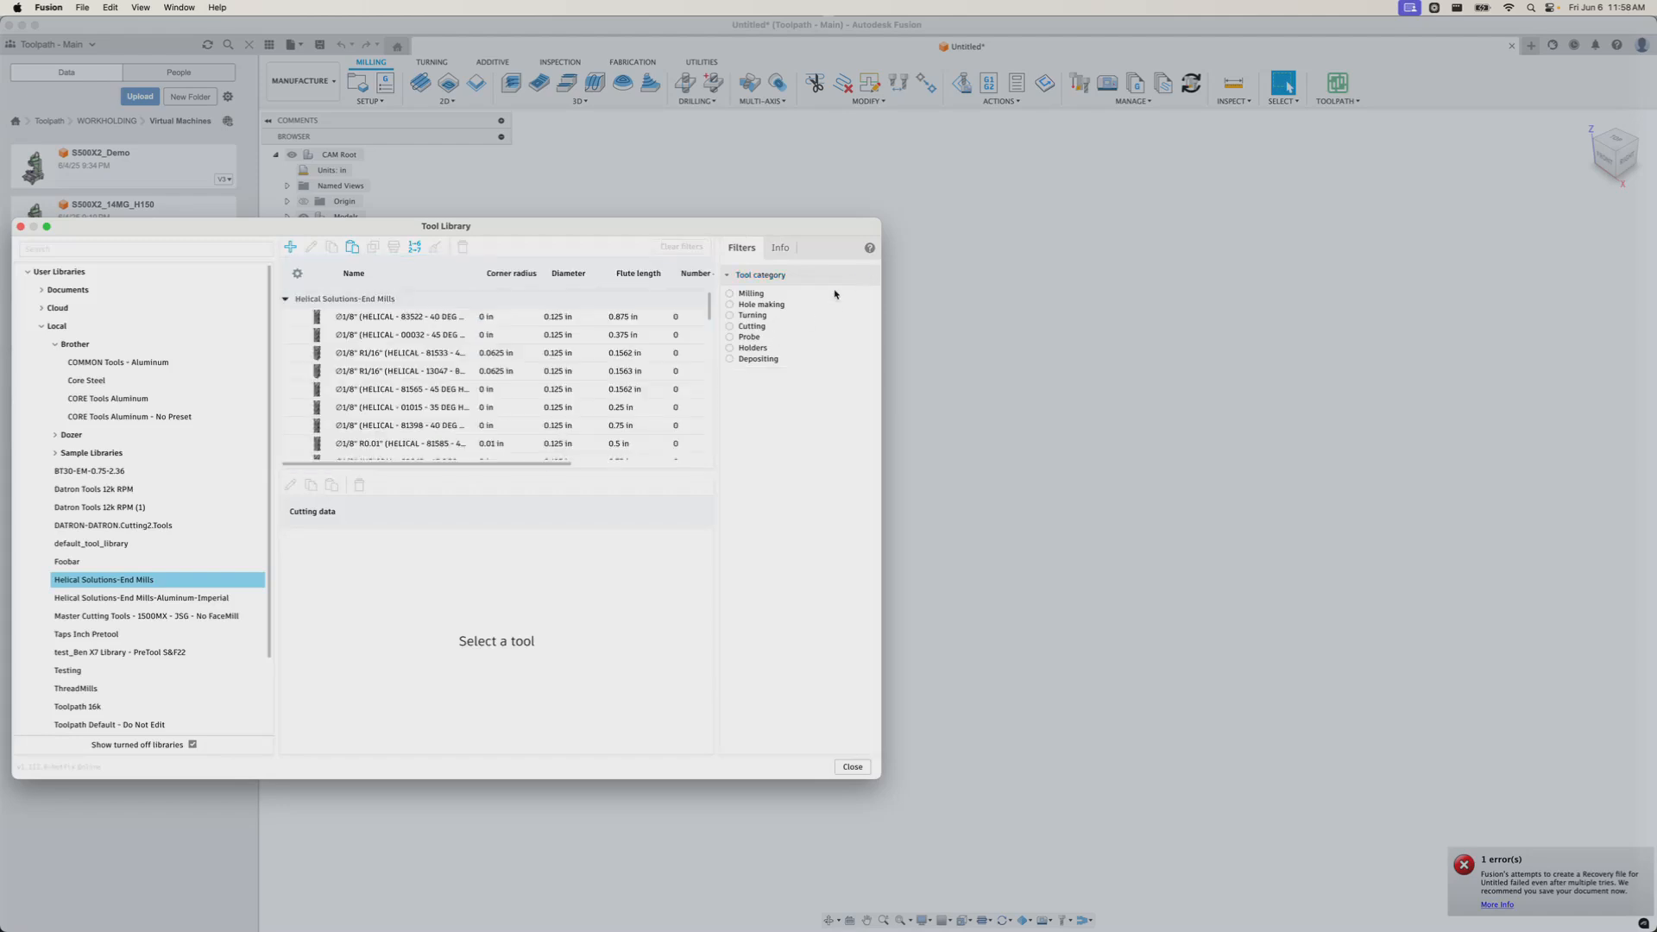
scroll(513, 372, "right", 5)
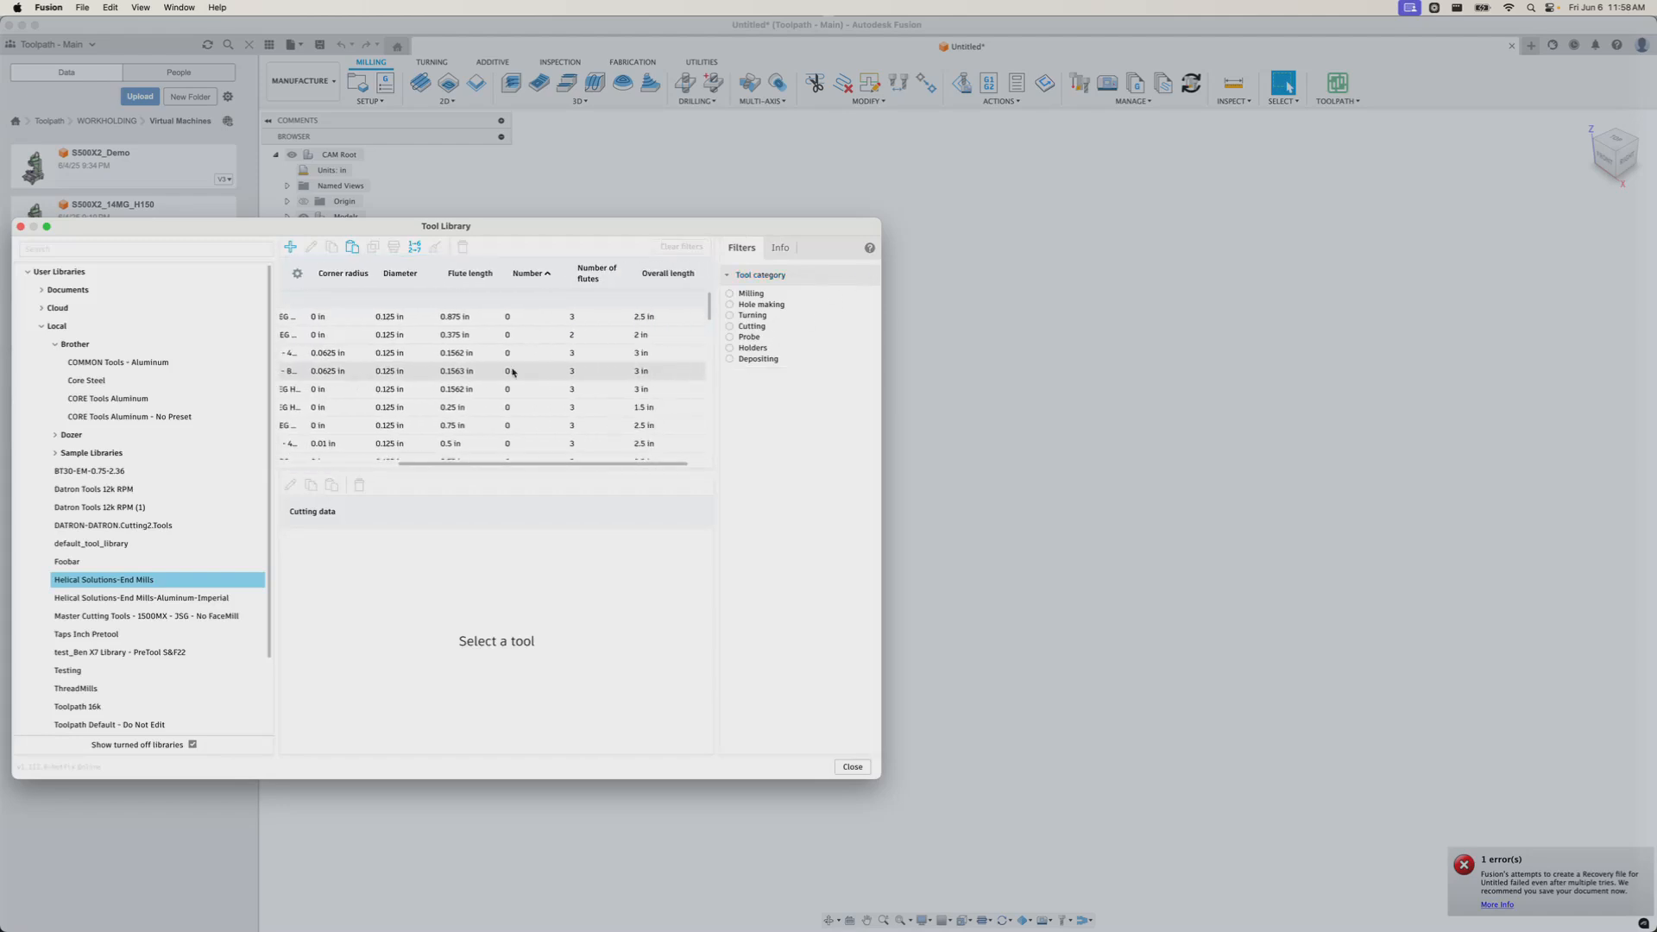
scroll(513, 372, "left", 5)
scroll(513, 372, "down", 5)
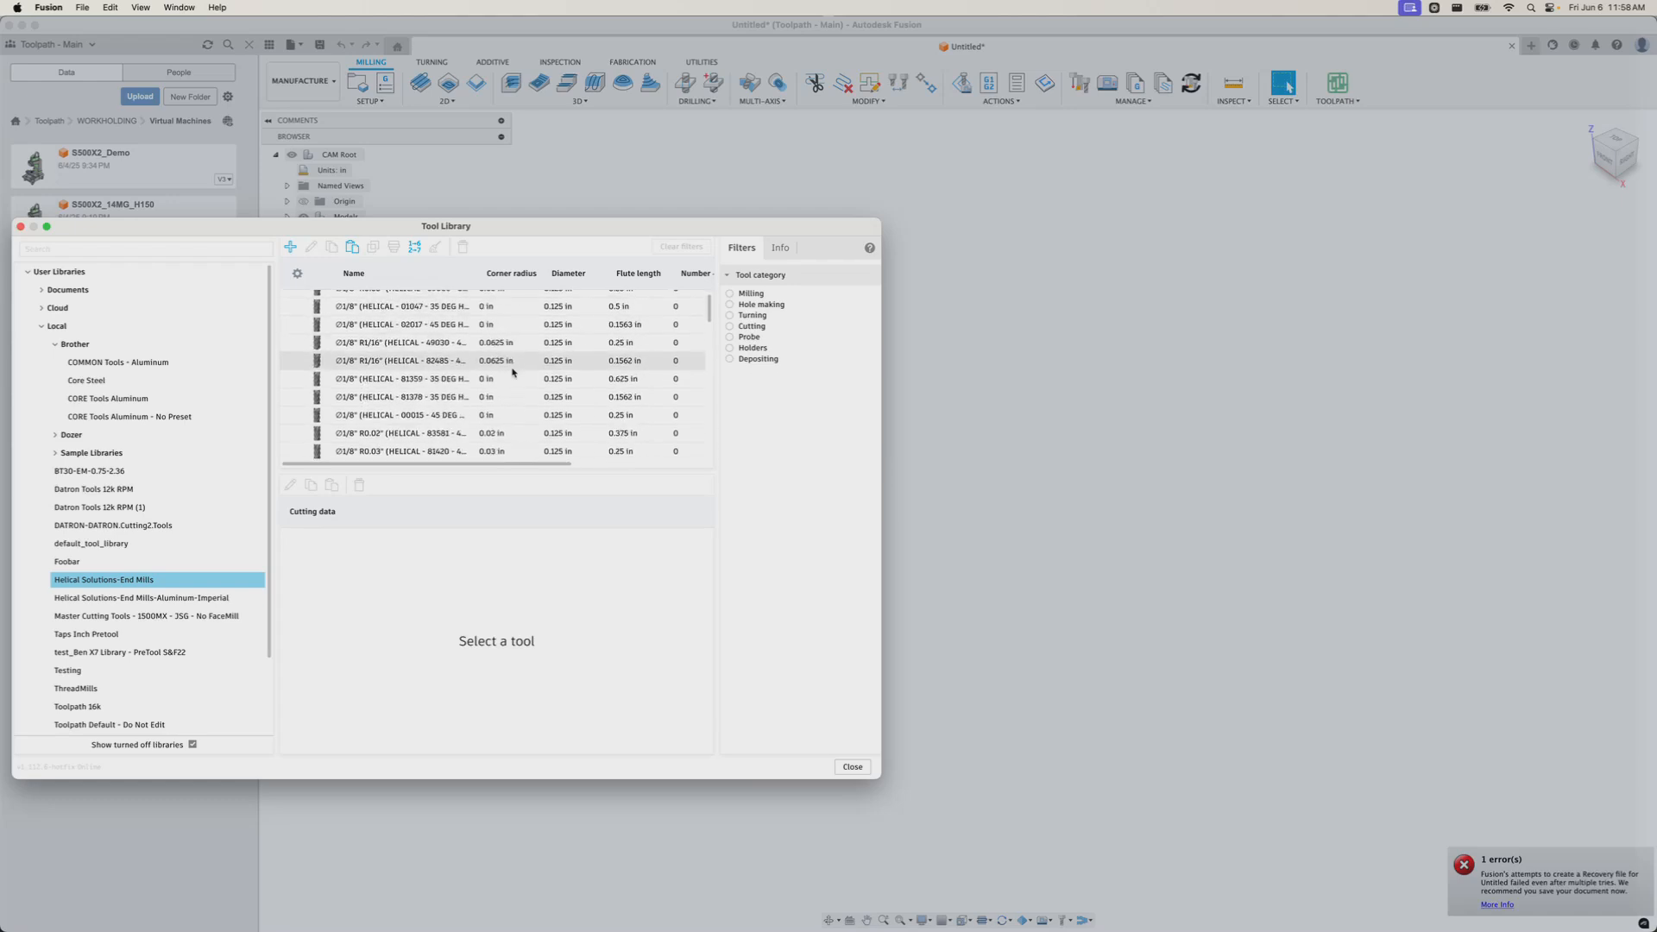
left_click_drag(708, 310, 739, 290)
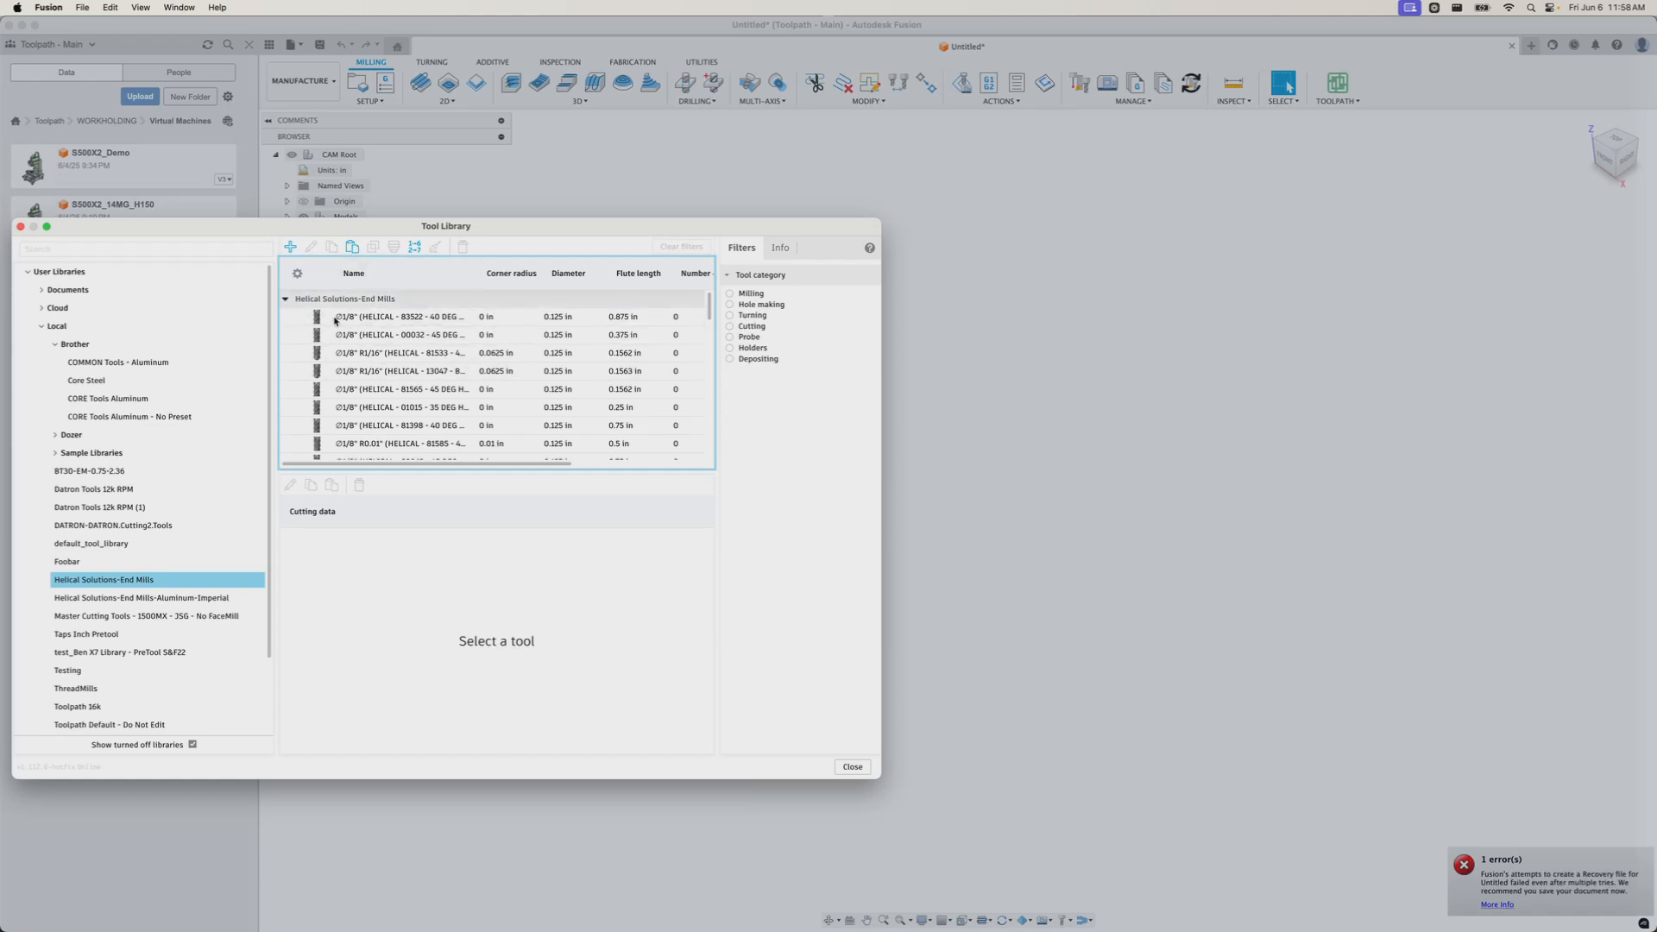
Rename the Helical Solutions-End Mills library as "Helical Solutions-End Mills - Aluninum - Moon Units" and select it.
right_click(127, 582)
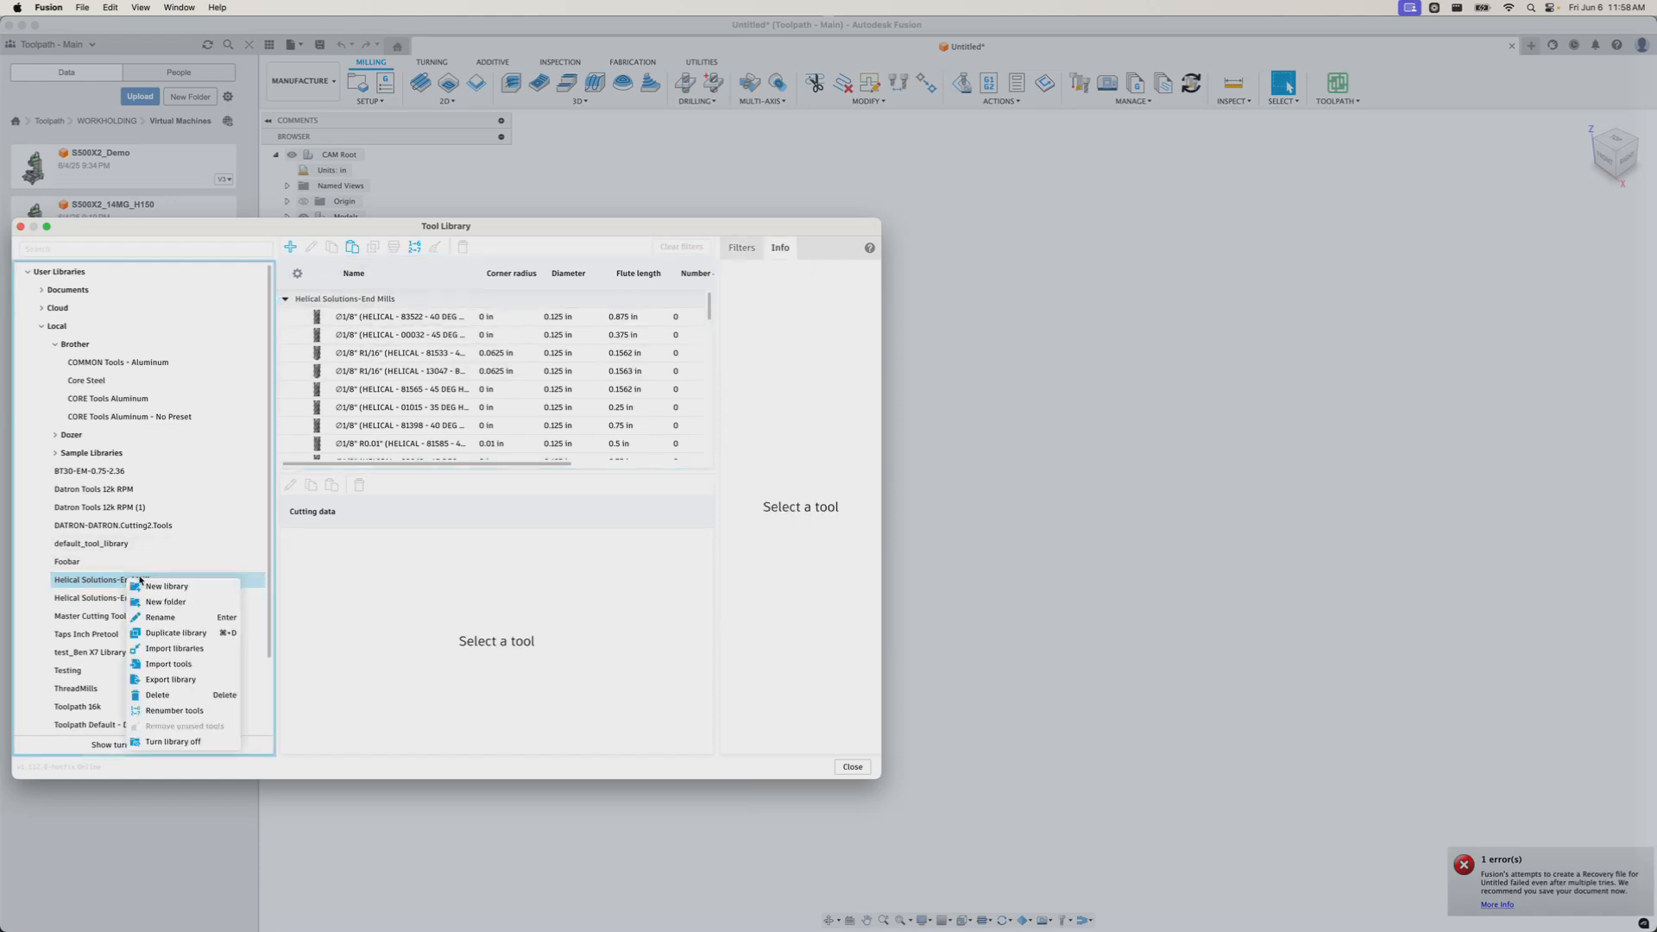
left_click(171, 622)
key("Right")
type("M")
key("BackSpace")
type("-")
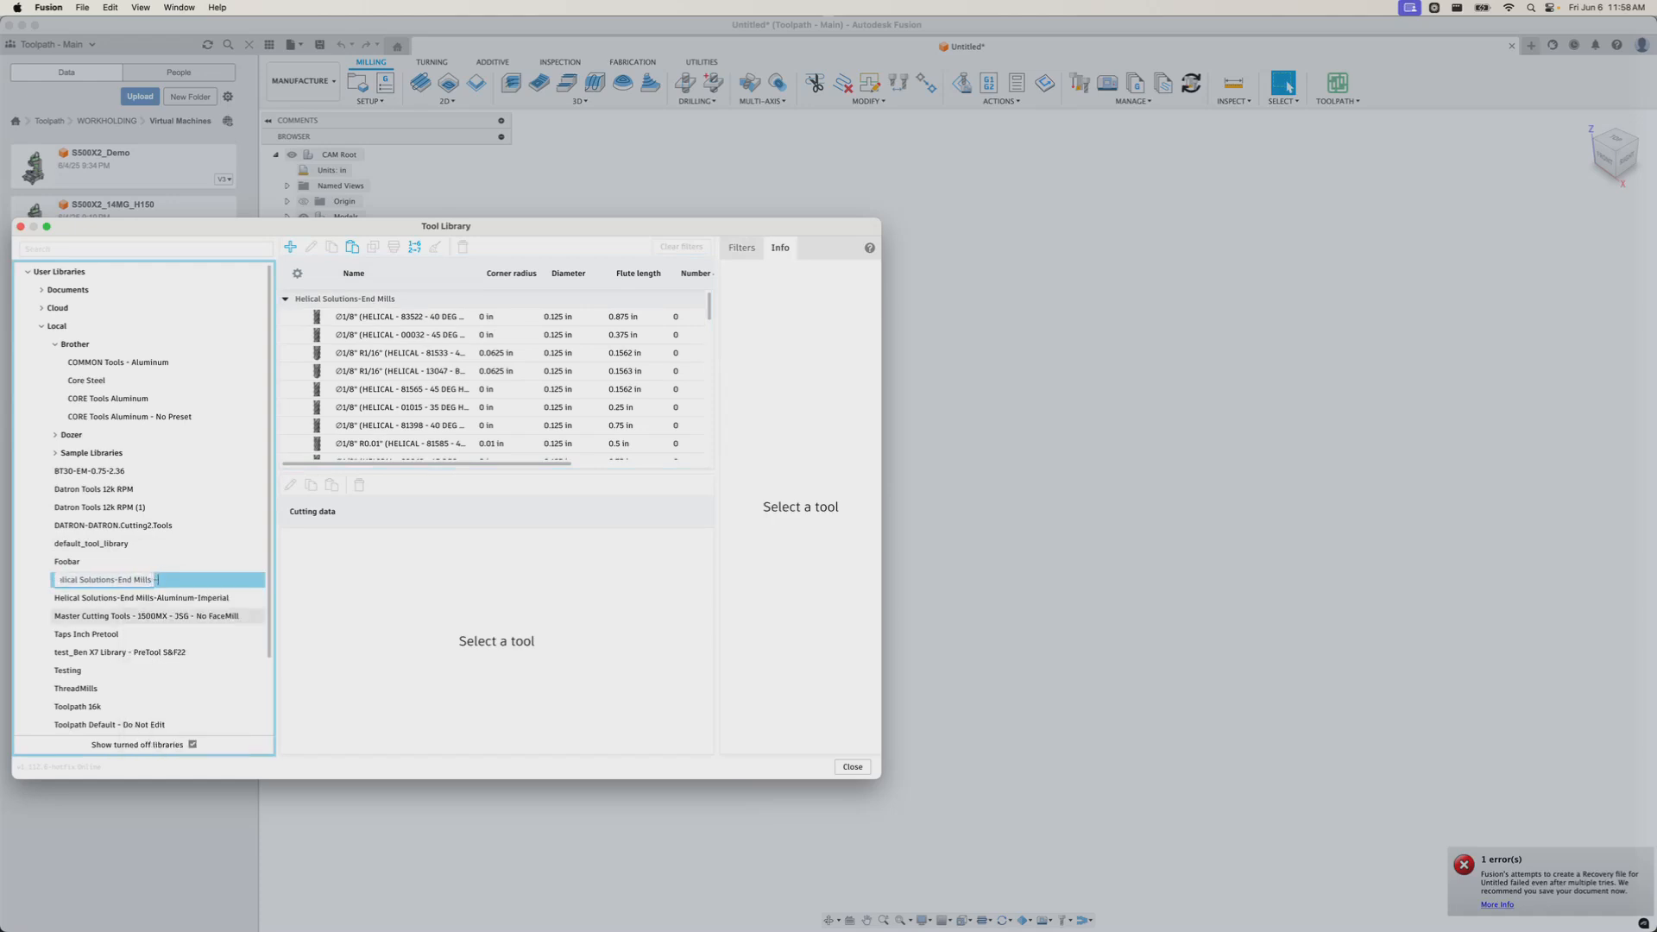
type(" Aluminum - Moon Units")
key("Home")
left_click(197, 613)
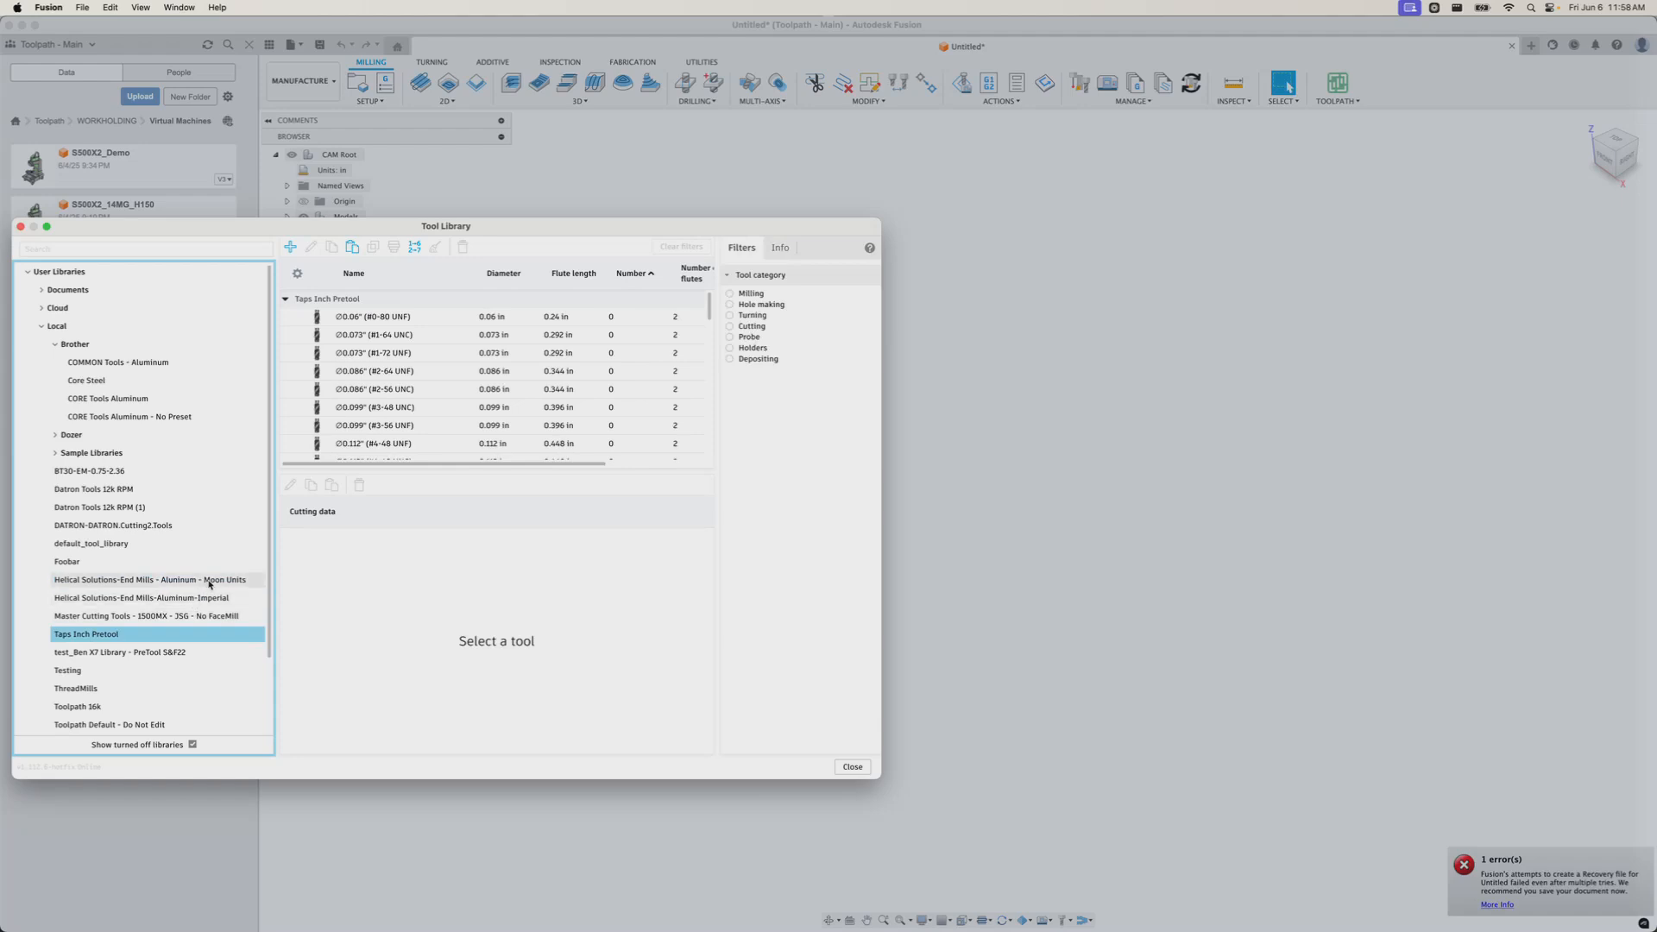
left_click(207, 584)
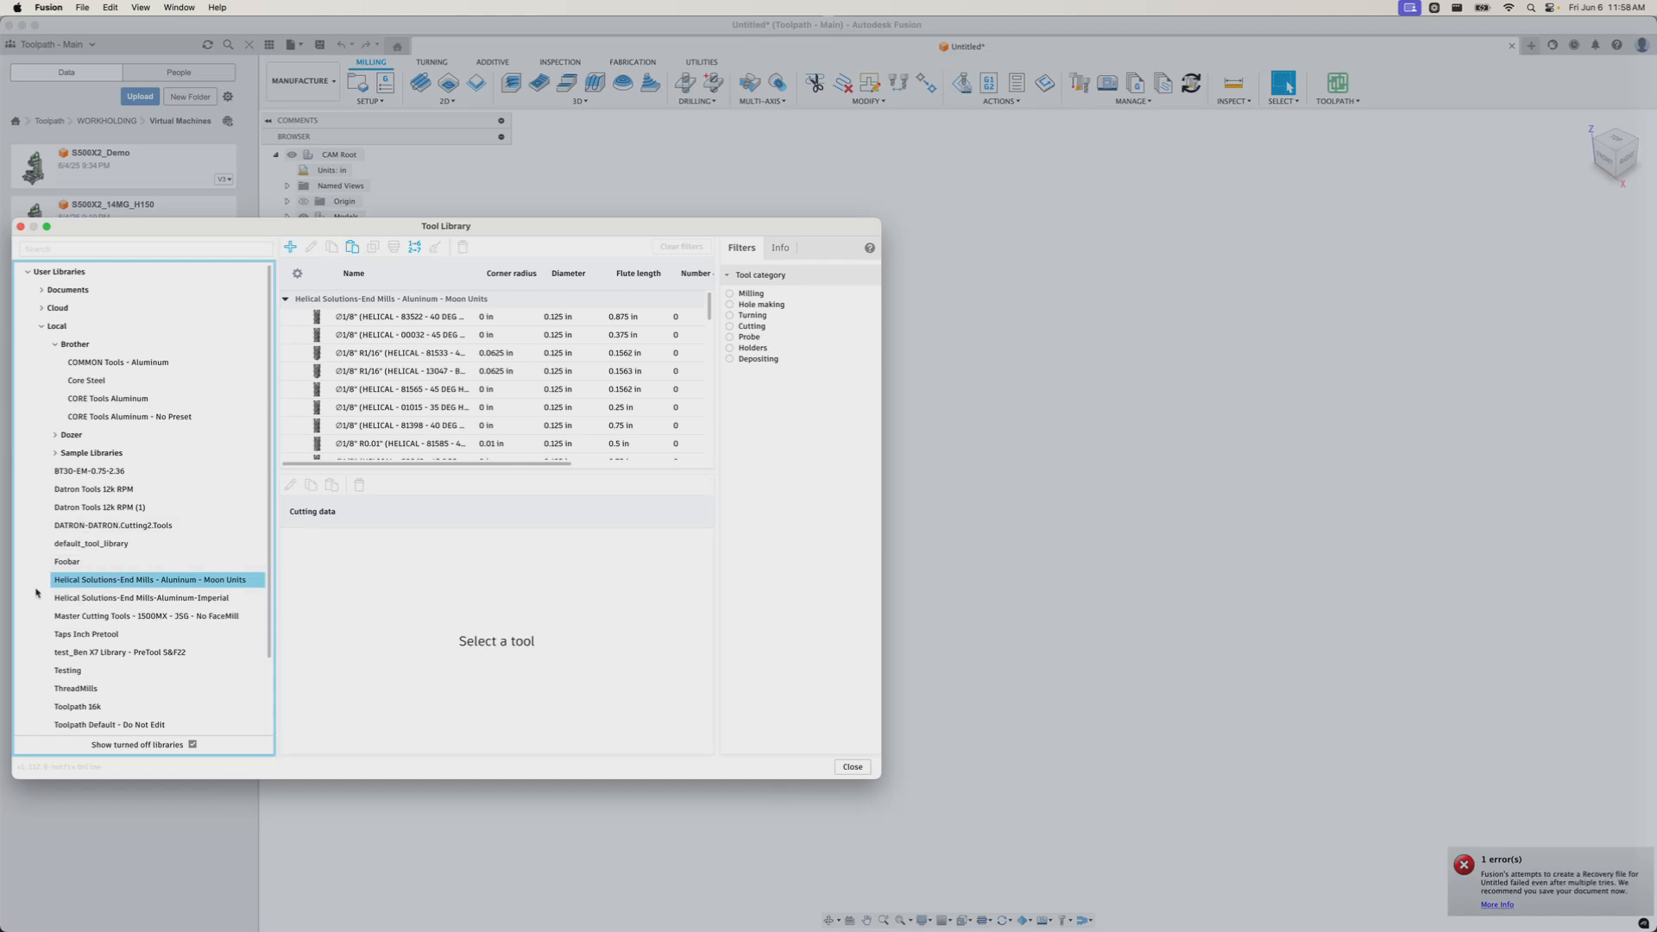
Export the renamed Helical library to the Downloads folder as a Fusion Tool Library (*.json) file.
right_click(208, 584)
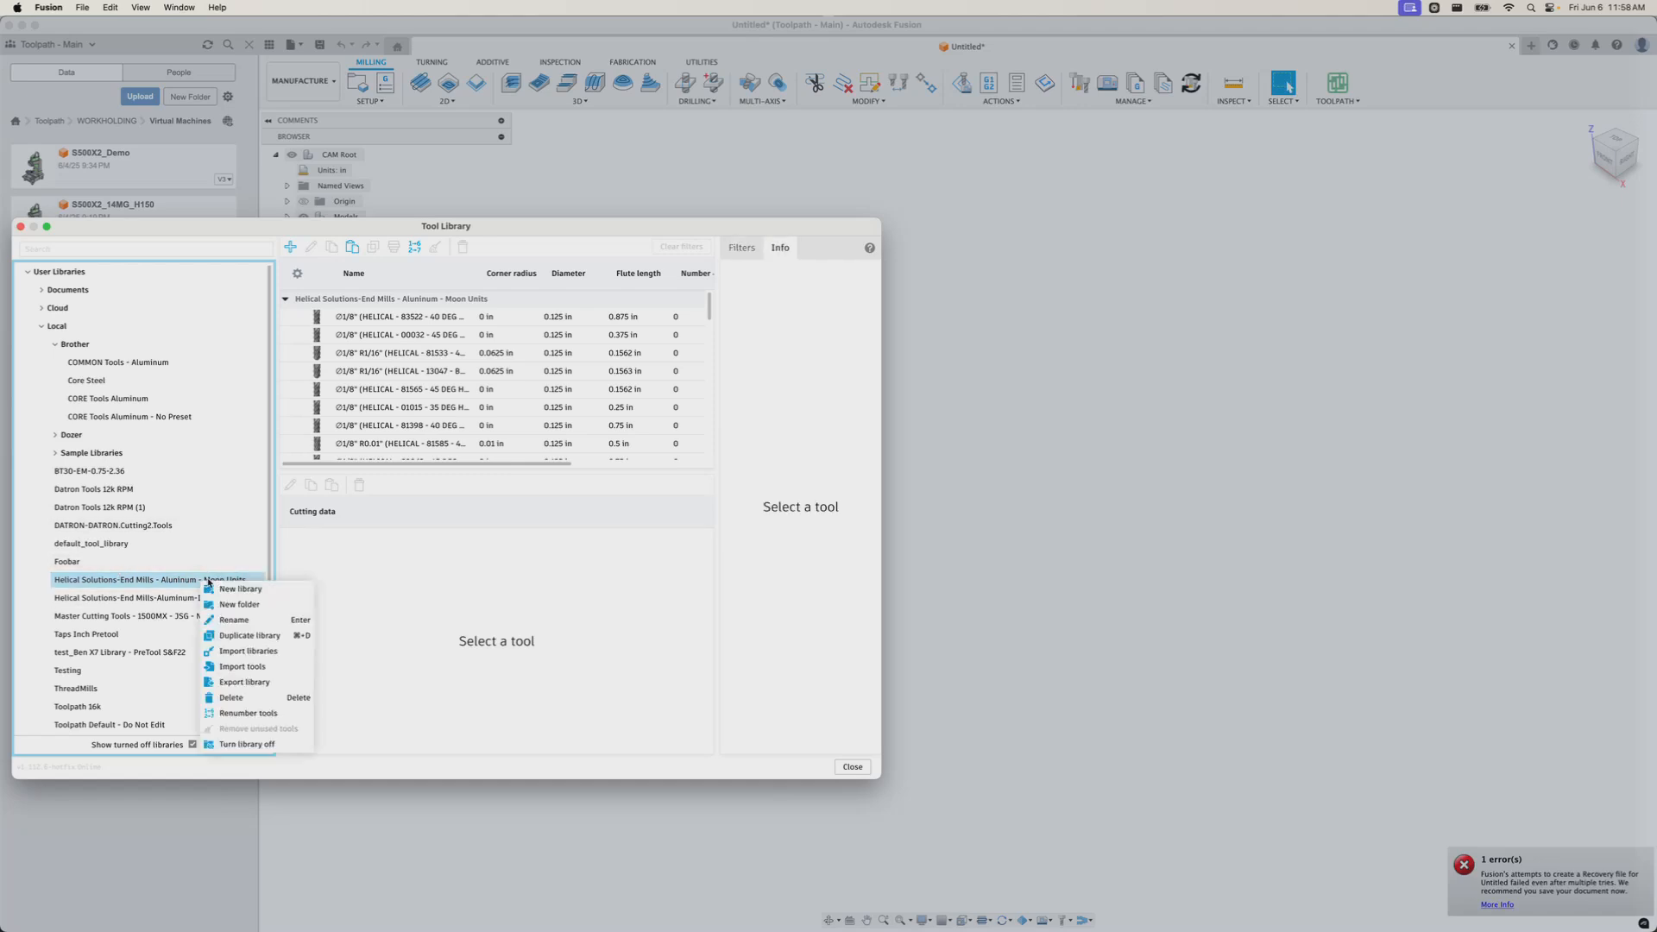
left_click(235, 682)
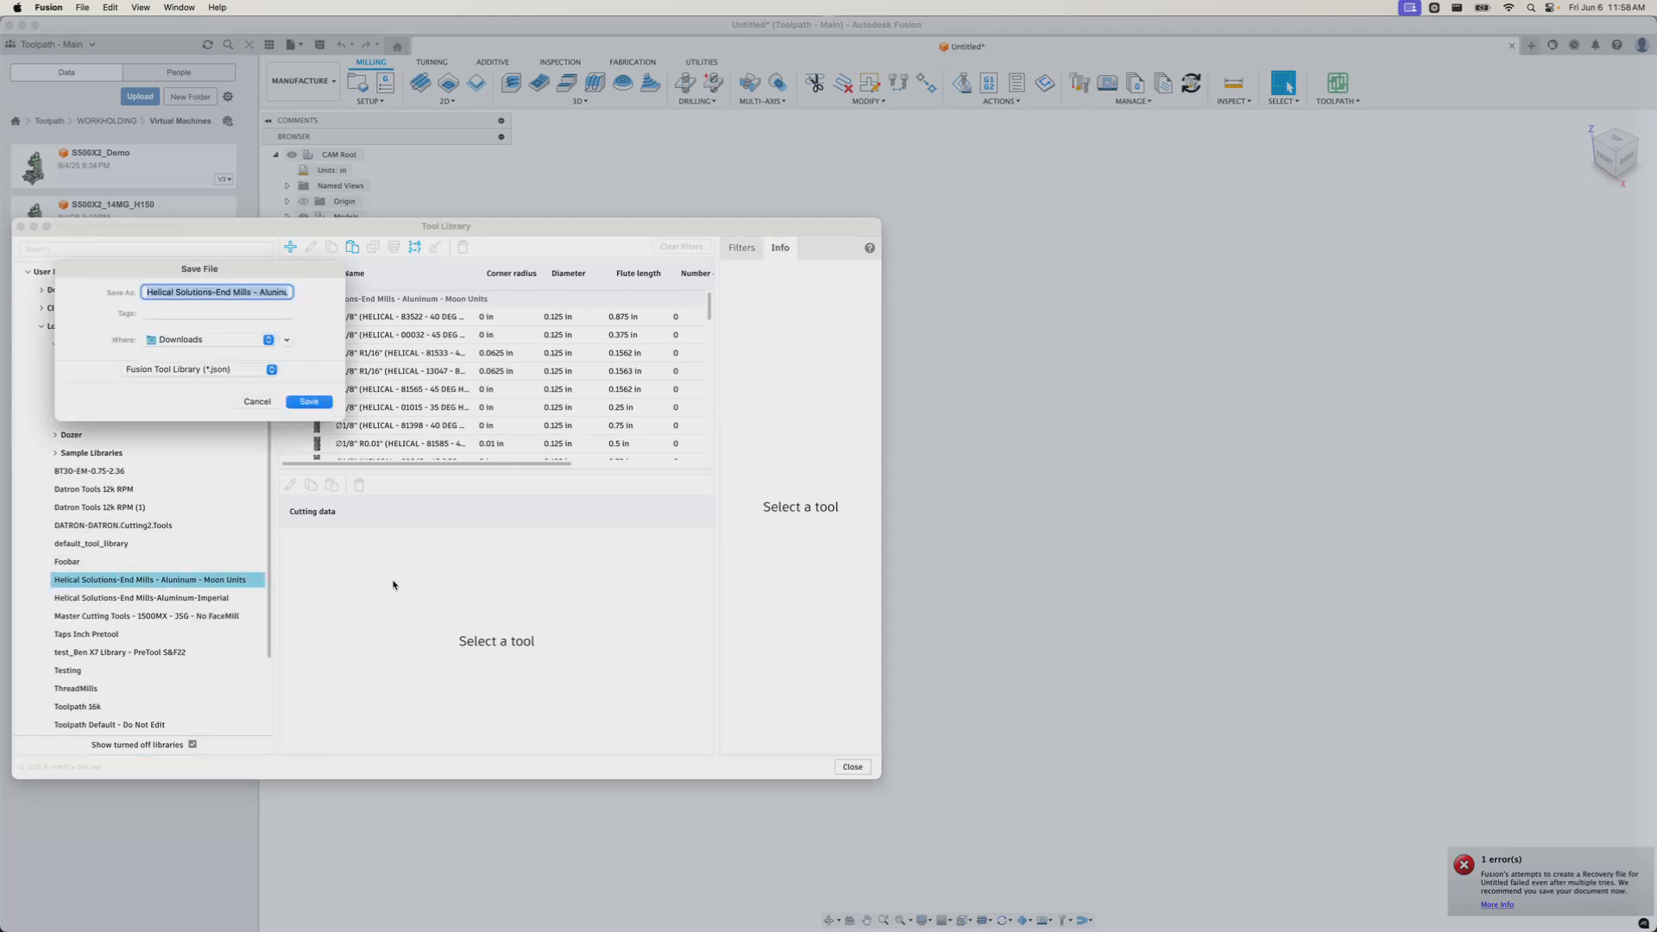
left_click(309, 402)
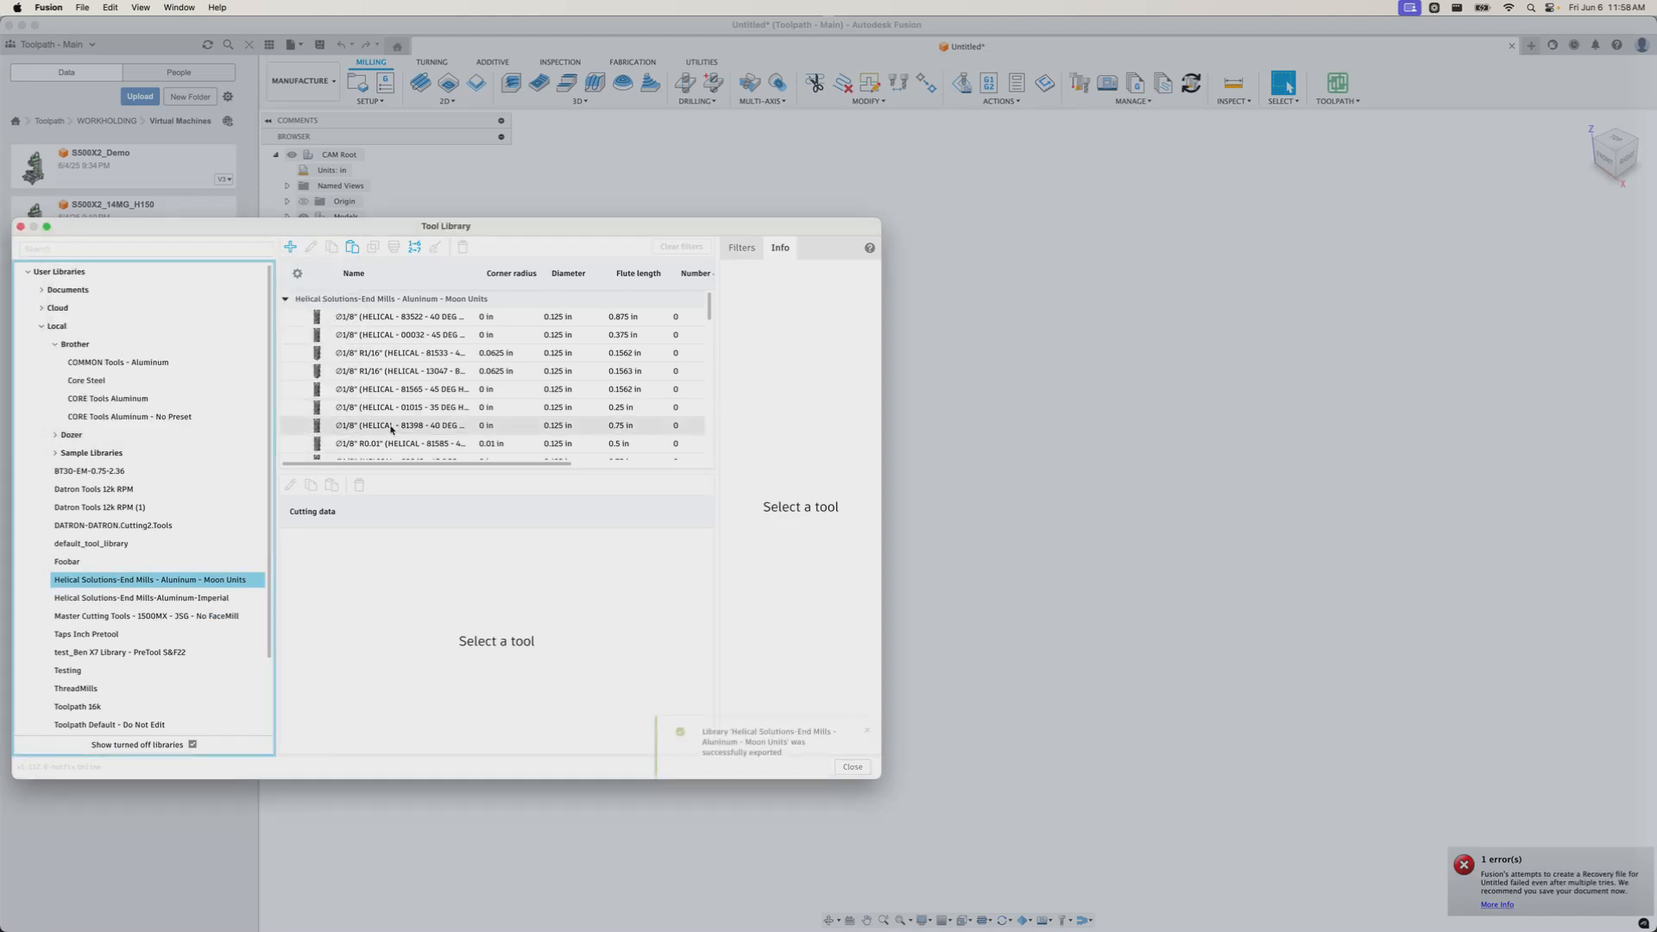
Switch to Toolpath in the browser and upload "Helical Solutions-End Mills - Aluninum - Moon Units.json" to the tool libraries.
key("super+Tab")
left_click(1122, 188)
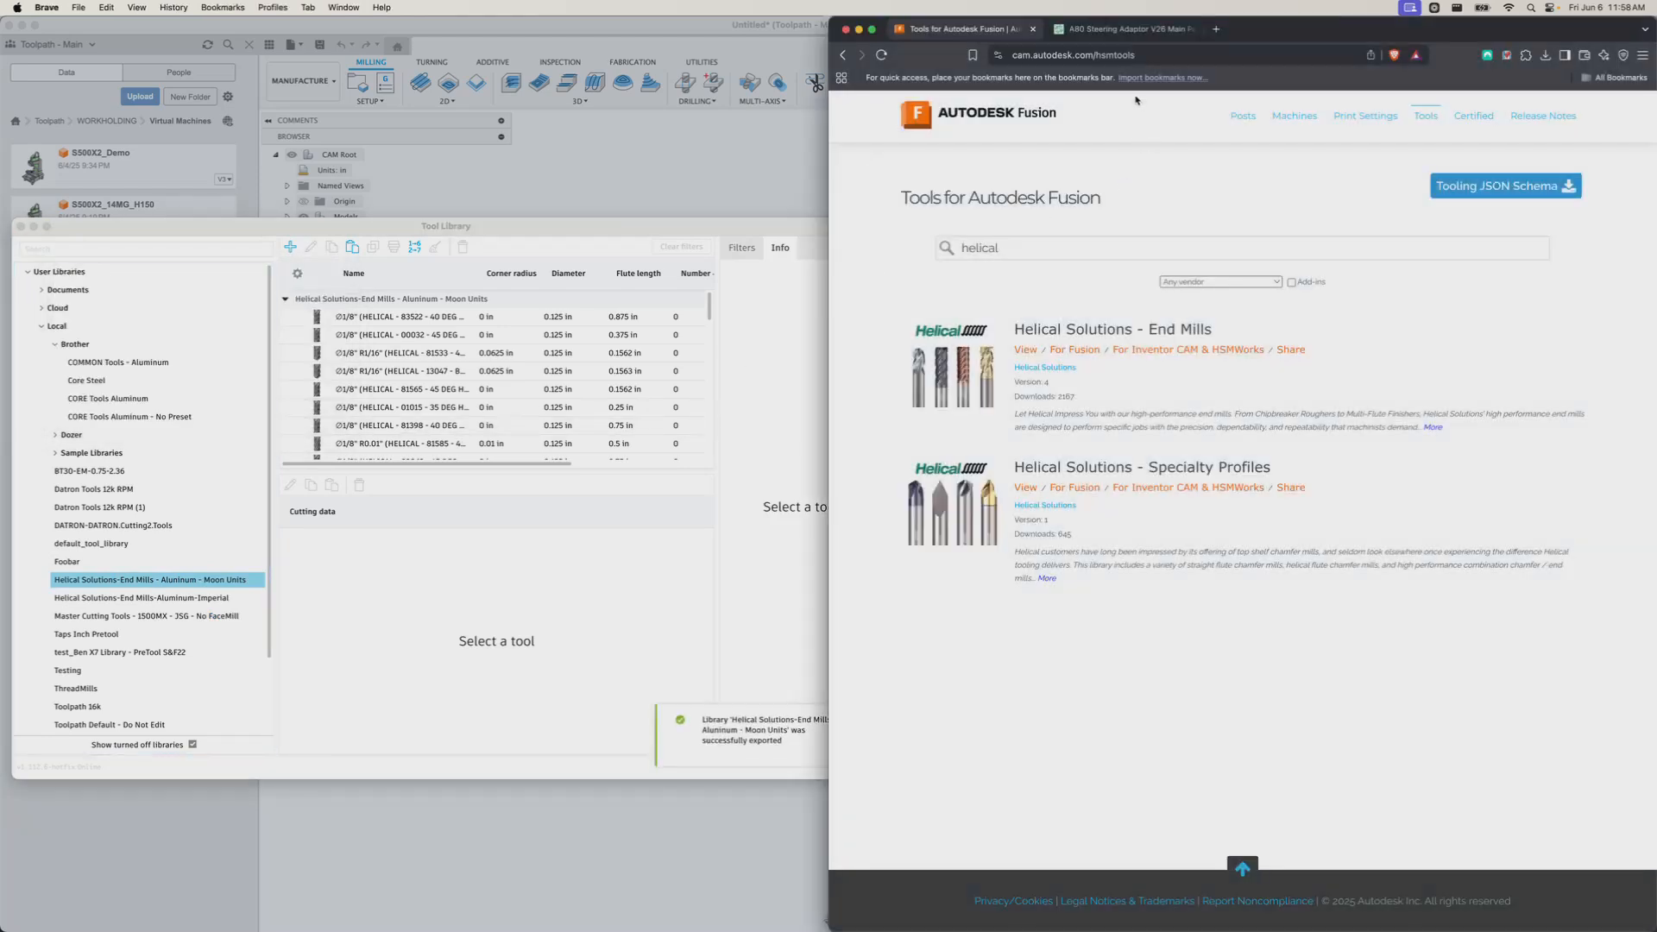
left_click(1131, 29)
mouse_move(1179, 388)
left_mouse_down()
mouse_move(1154, 351)
mouse_move(1163, 364)
left_mouse_up()
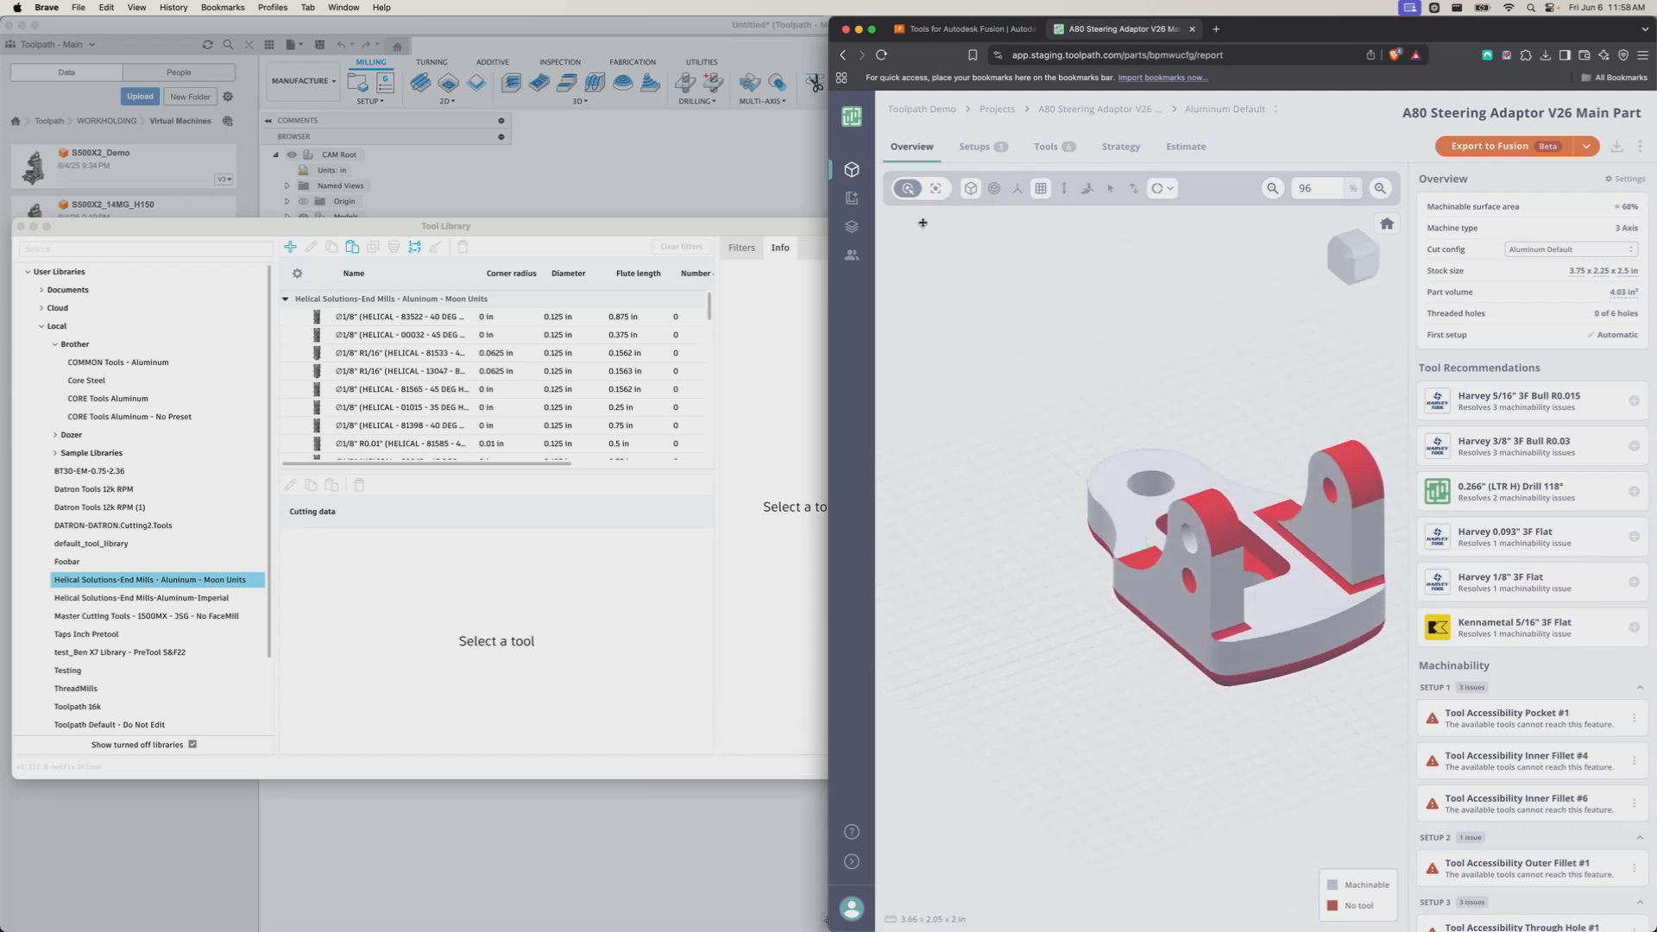
left_click(852, 226)
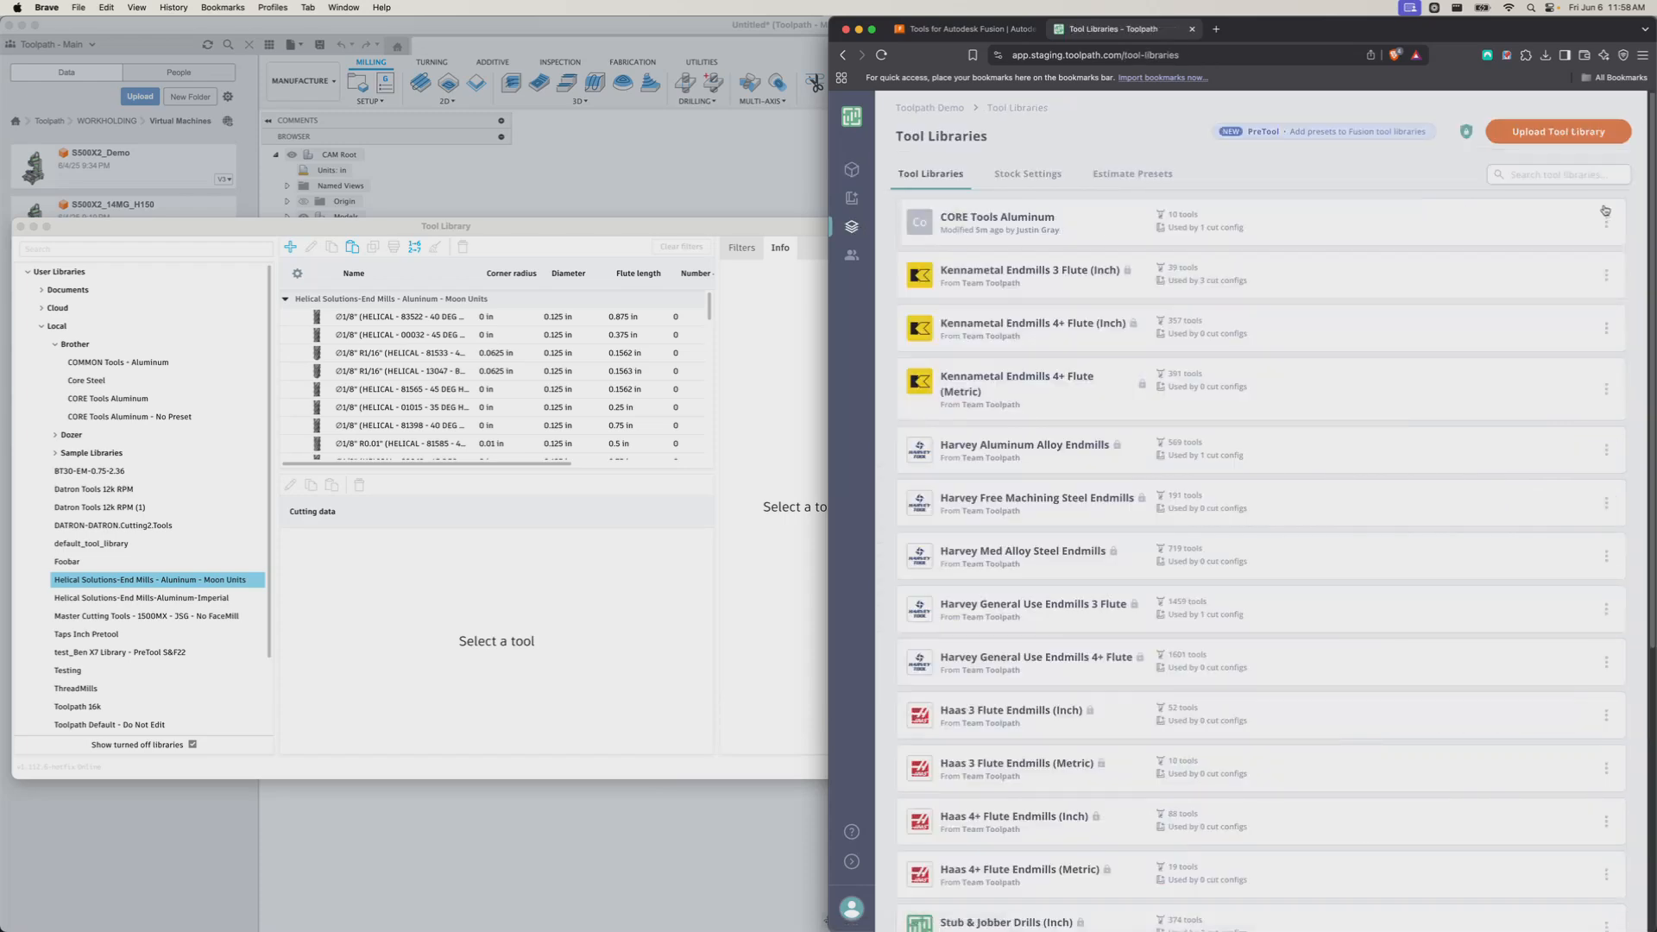
left_click(1545, 132)
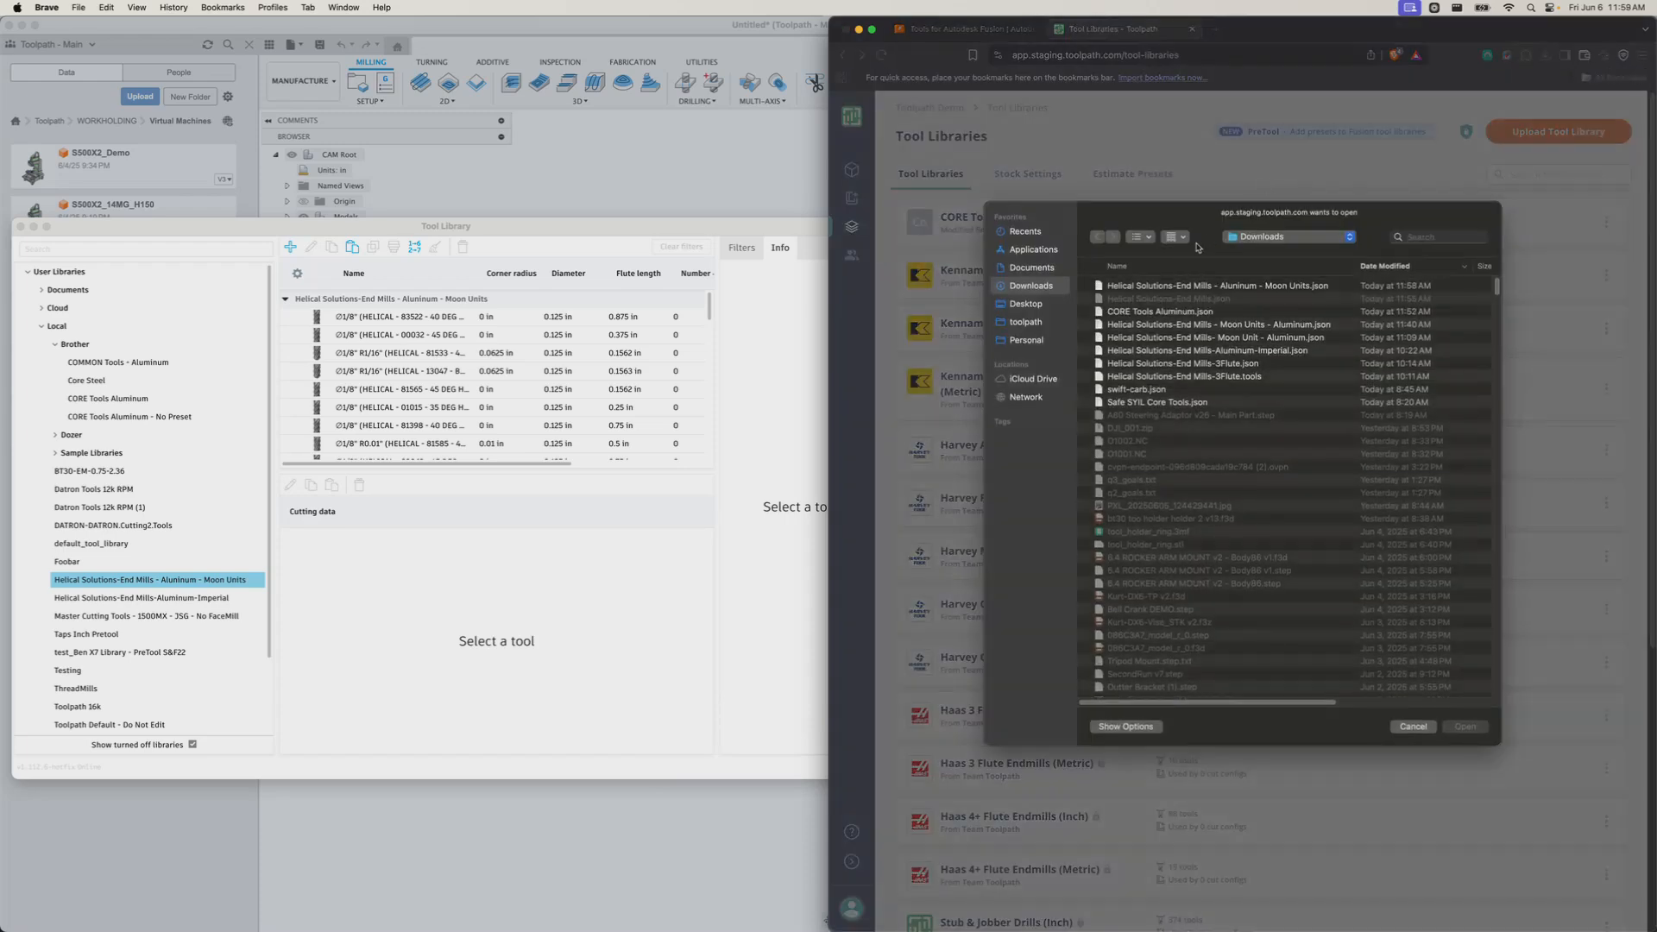
left_click(1176, 287)
double_click(1185, 287)
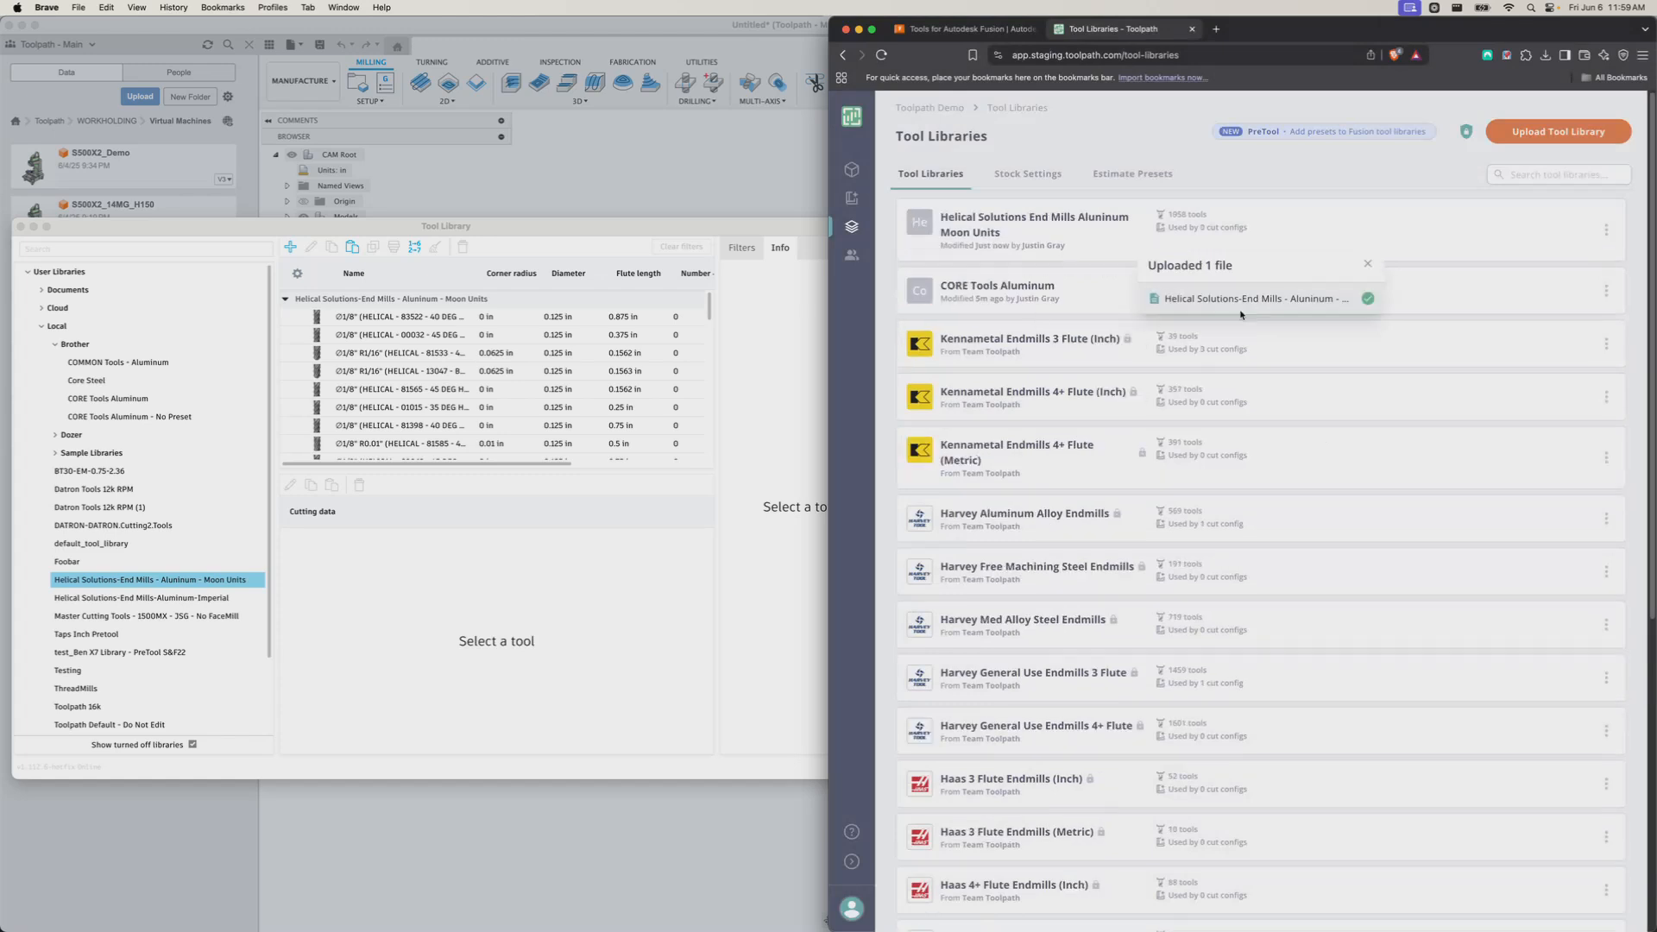
left_click(1368, 261)
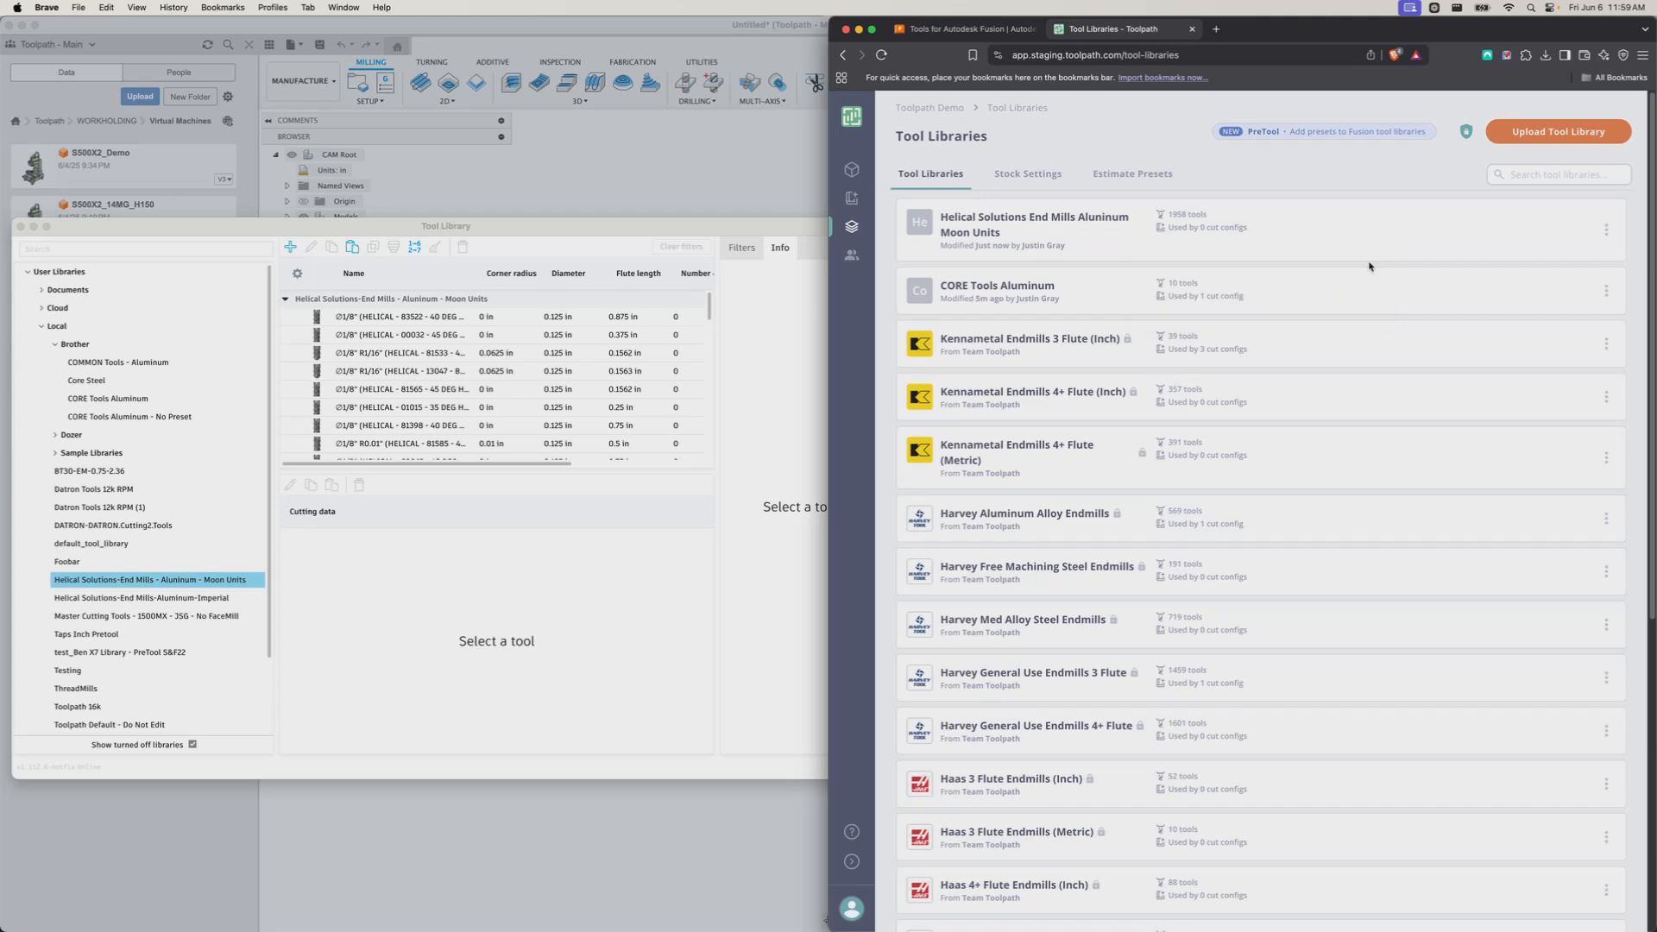
Open the uploaded Helical Solutions End Mills Aluninum Moon Units library and generate cutting presets for its tools.
left_click(1088, 231)
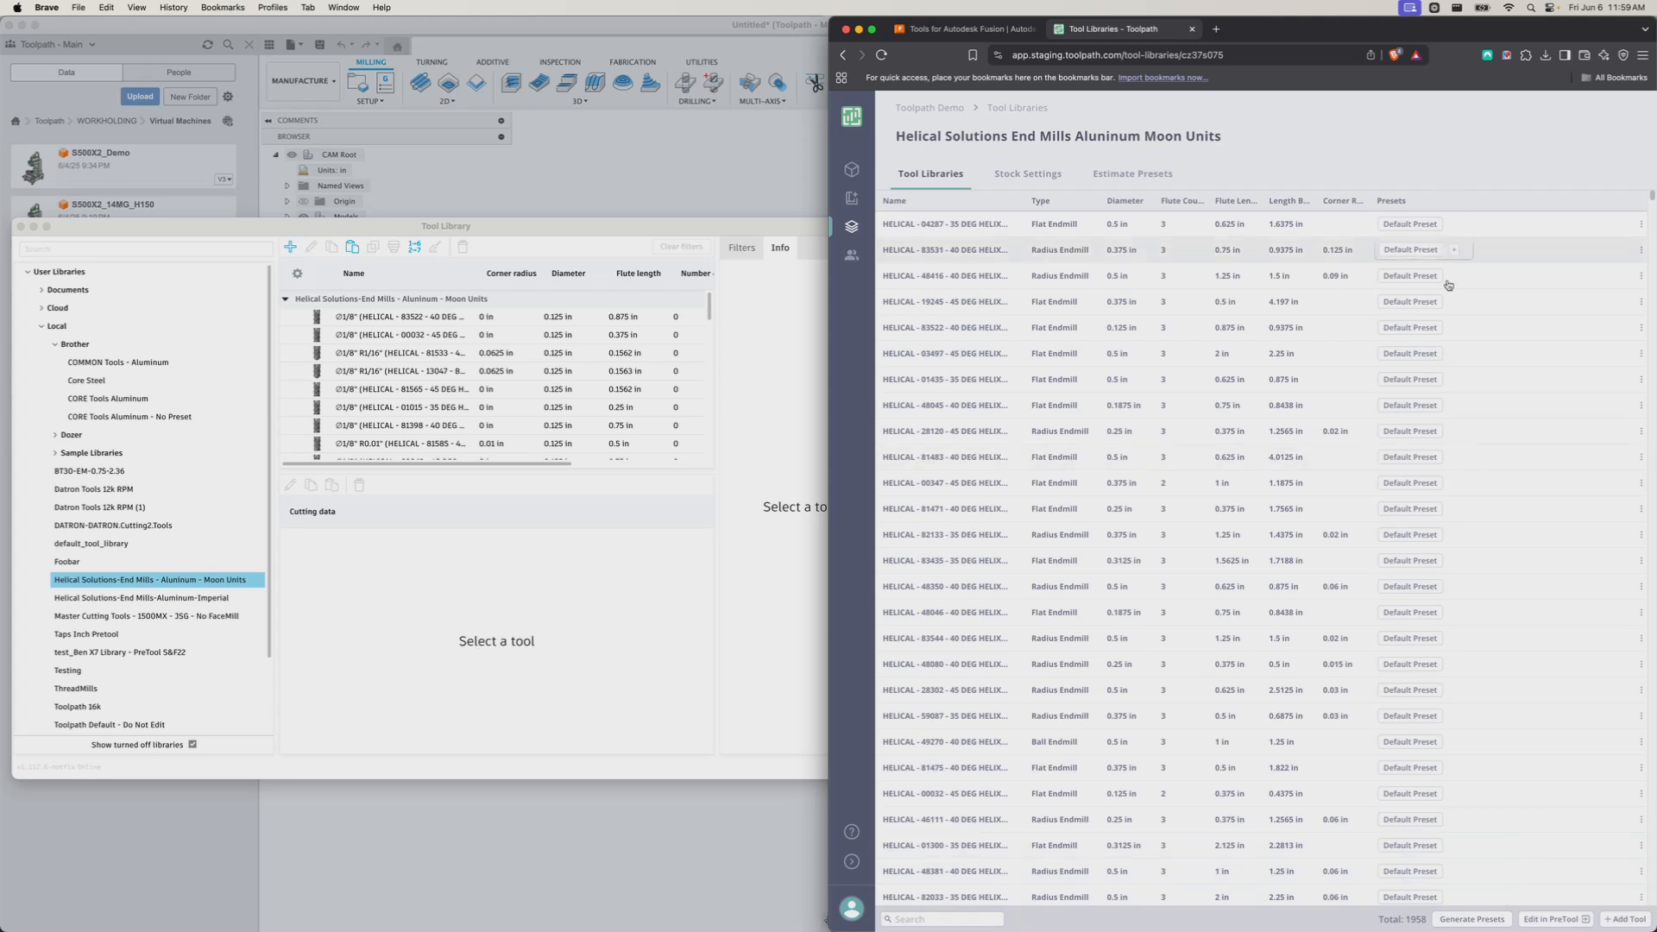
left_click(1570, 922)
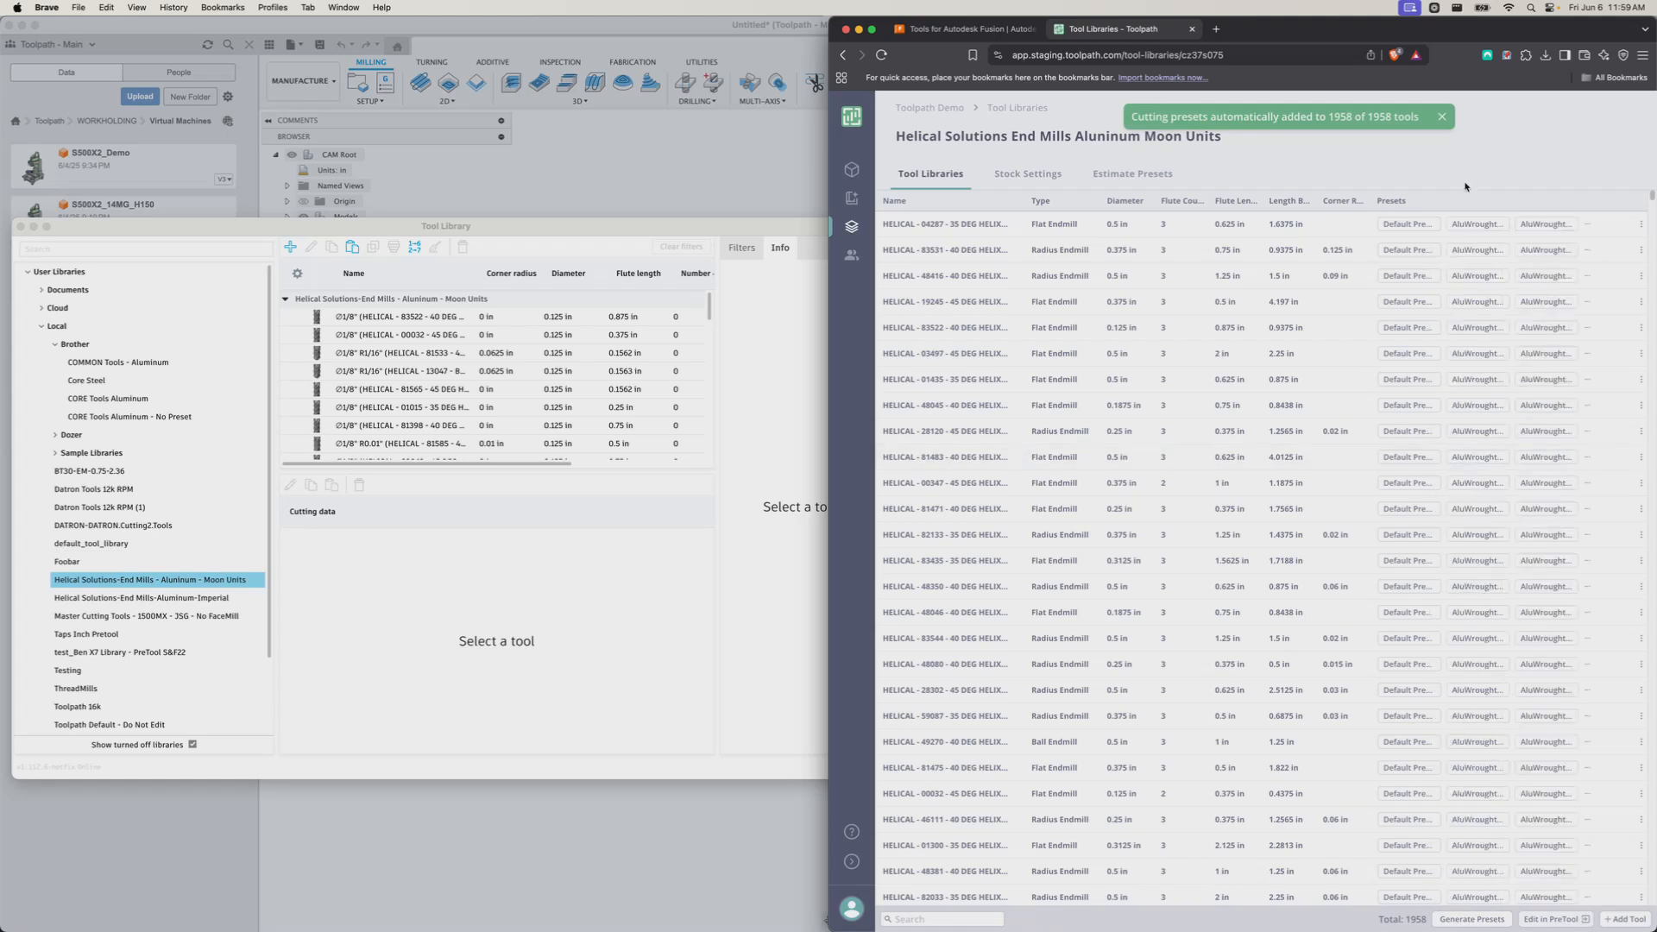
left_click(1445, 119)
Examine the generated cutting presets, including those of the HELICAL - 01435 flat end mill.
mouse_move(1512, 247)
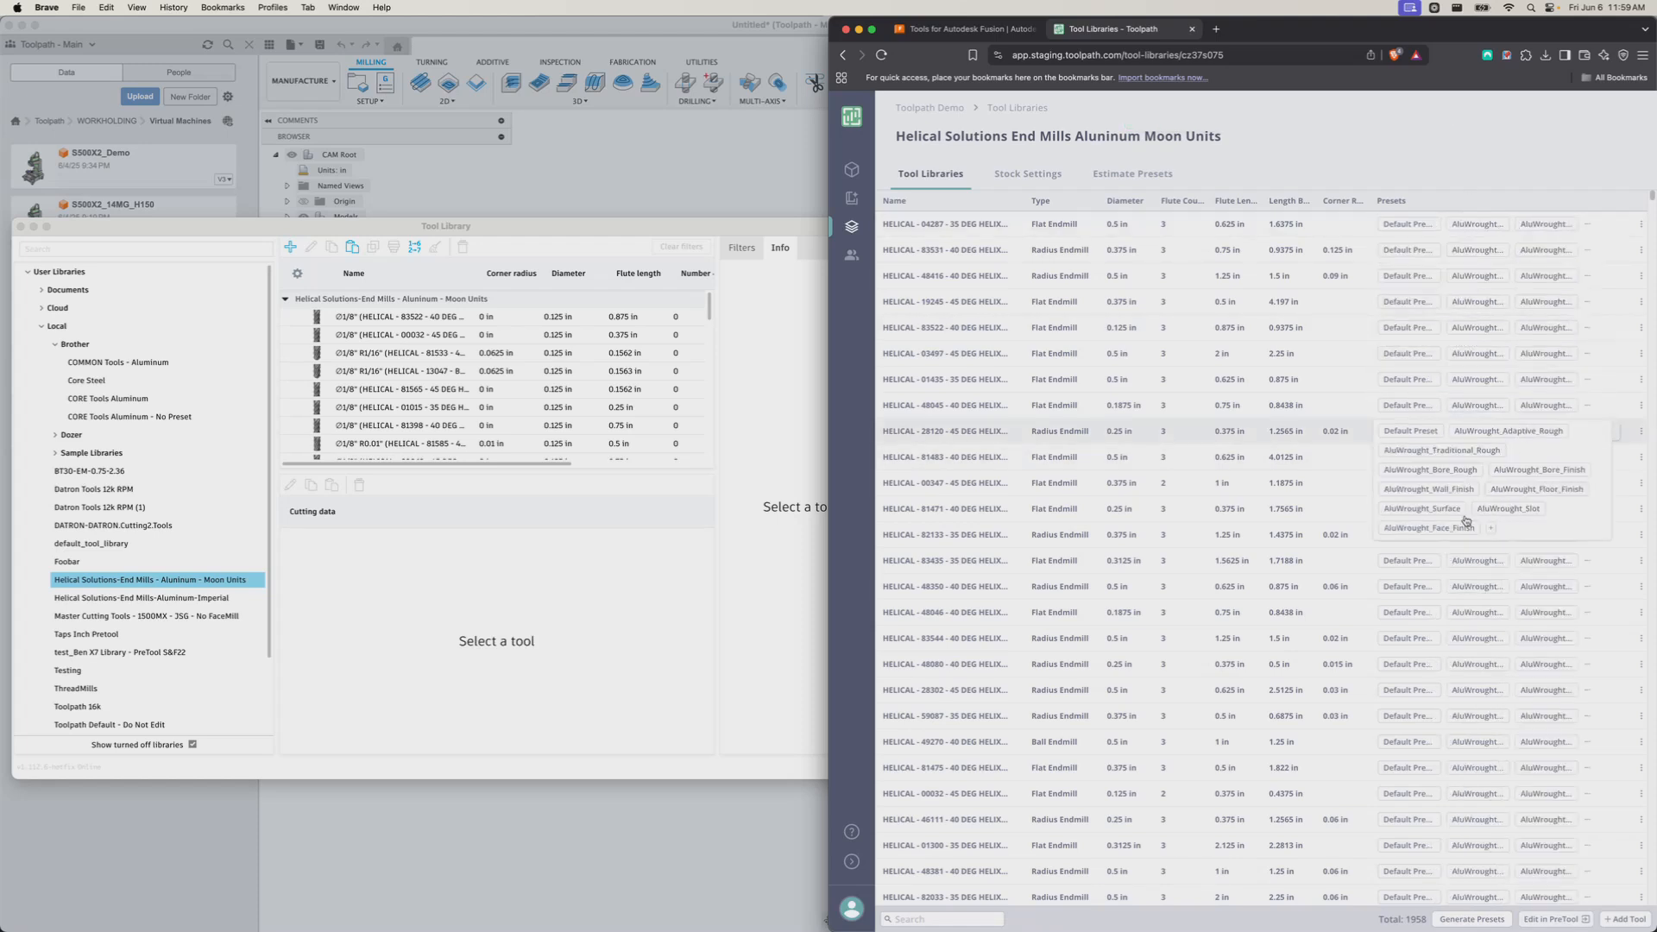
left_click(1041, 382)
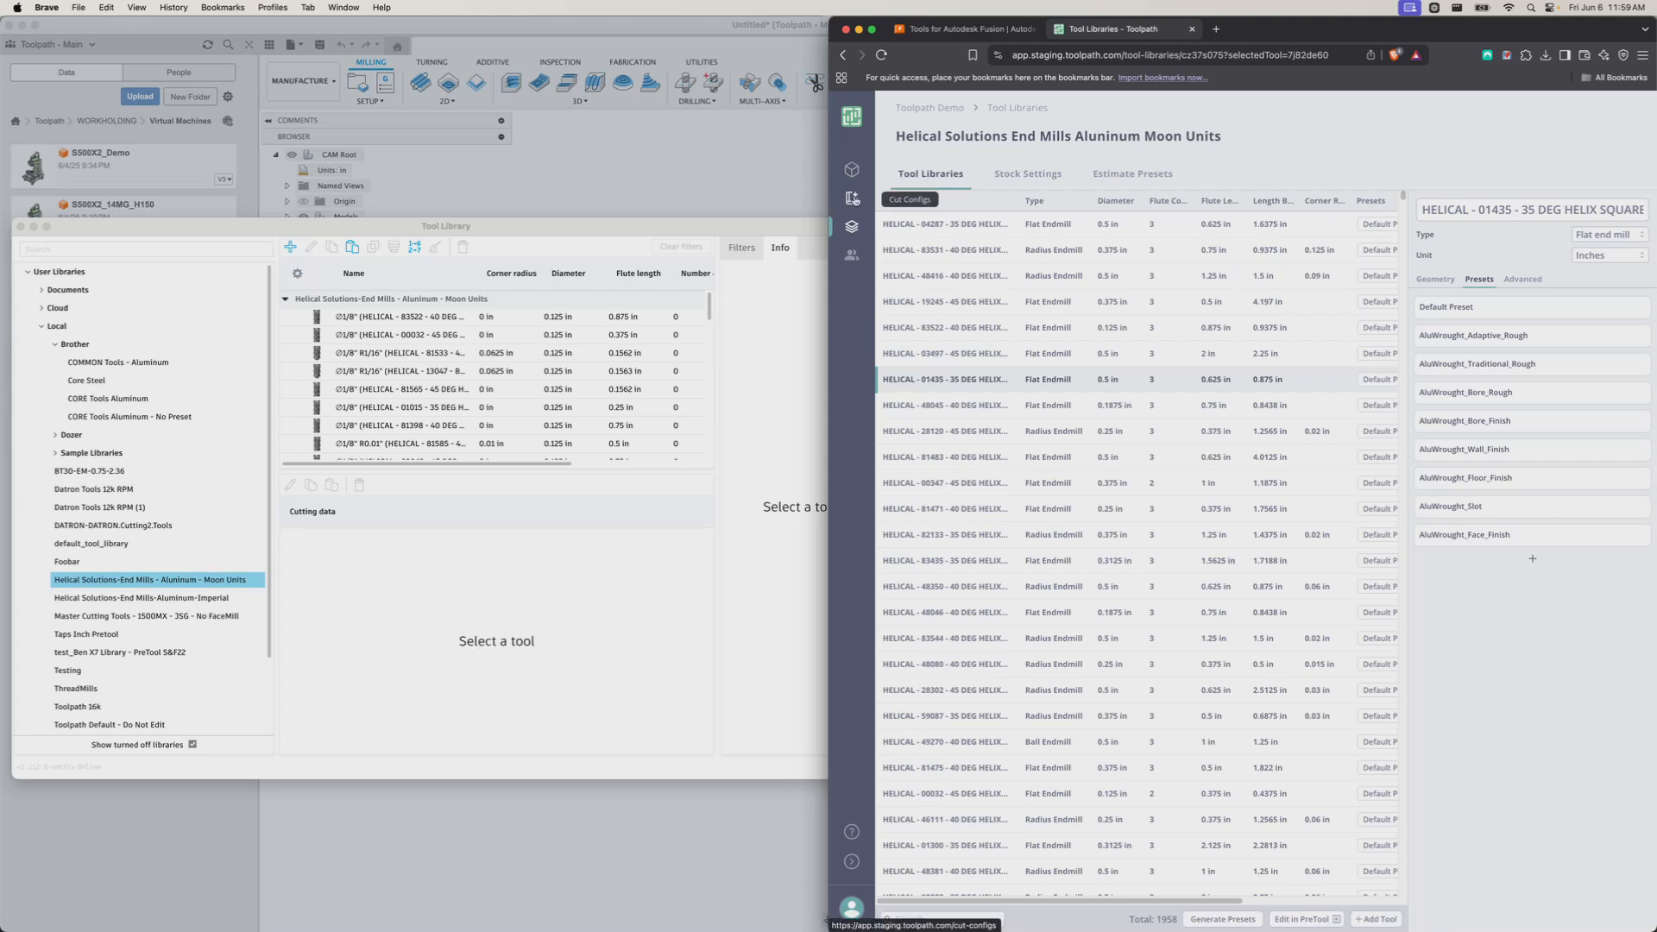
Open the Aluminum Default cut config and remove the Harvey General Use 3 Flute, Harvey Aluminum Alloy and Kennametal 3 Flute (Inch) endmill libraries from its recommendations.
left_click(853, 198)
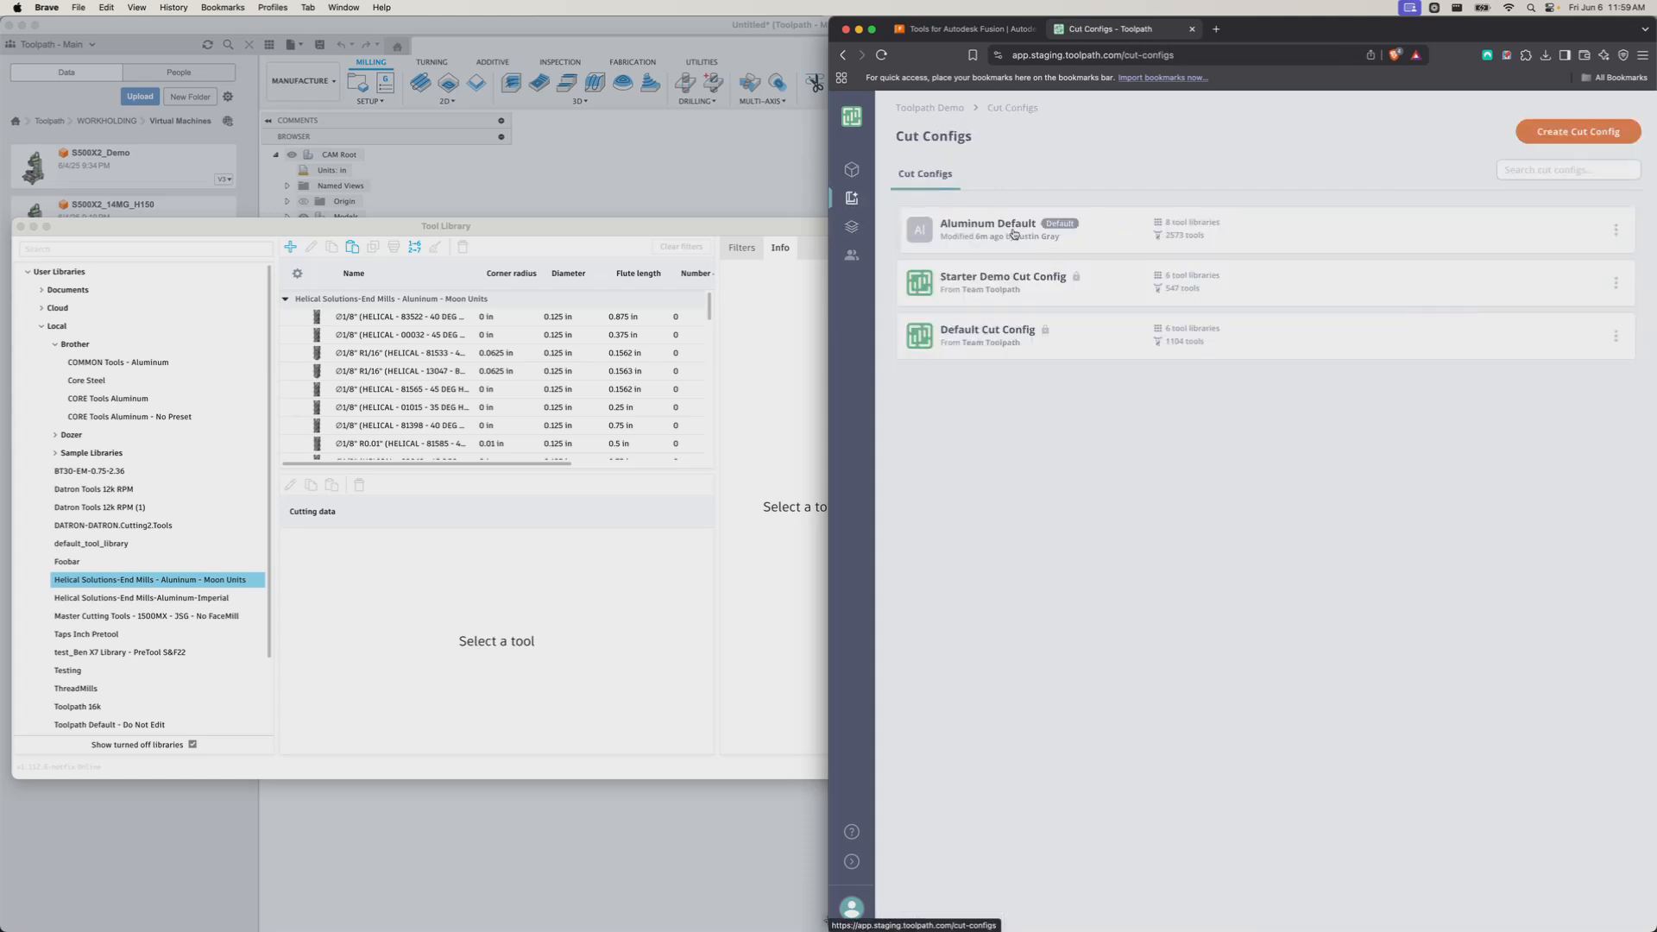
left_click(1014, 232)
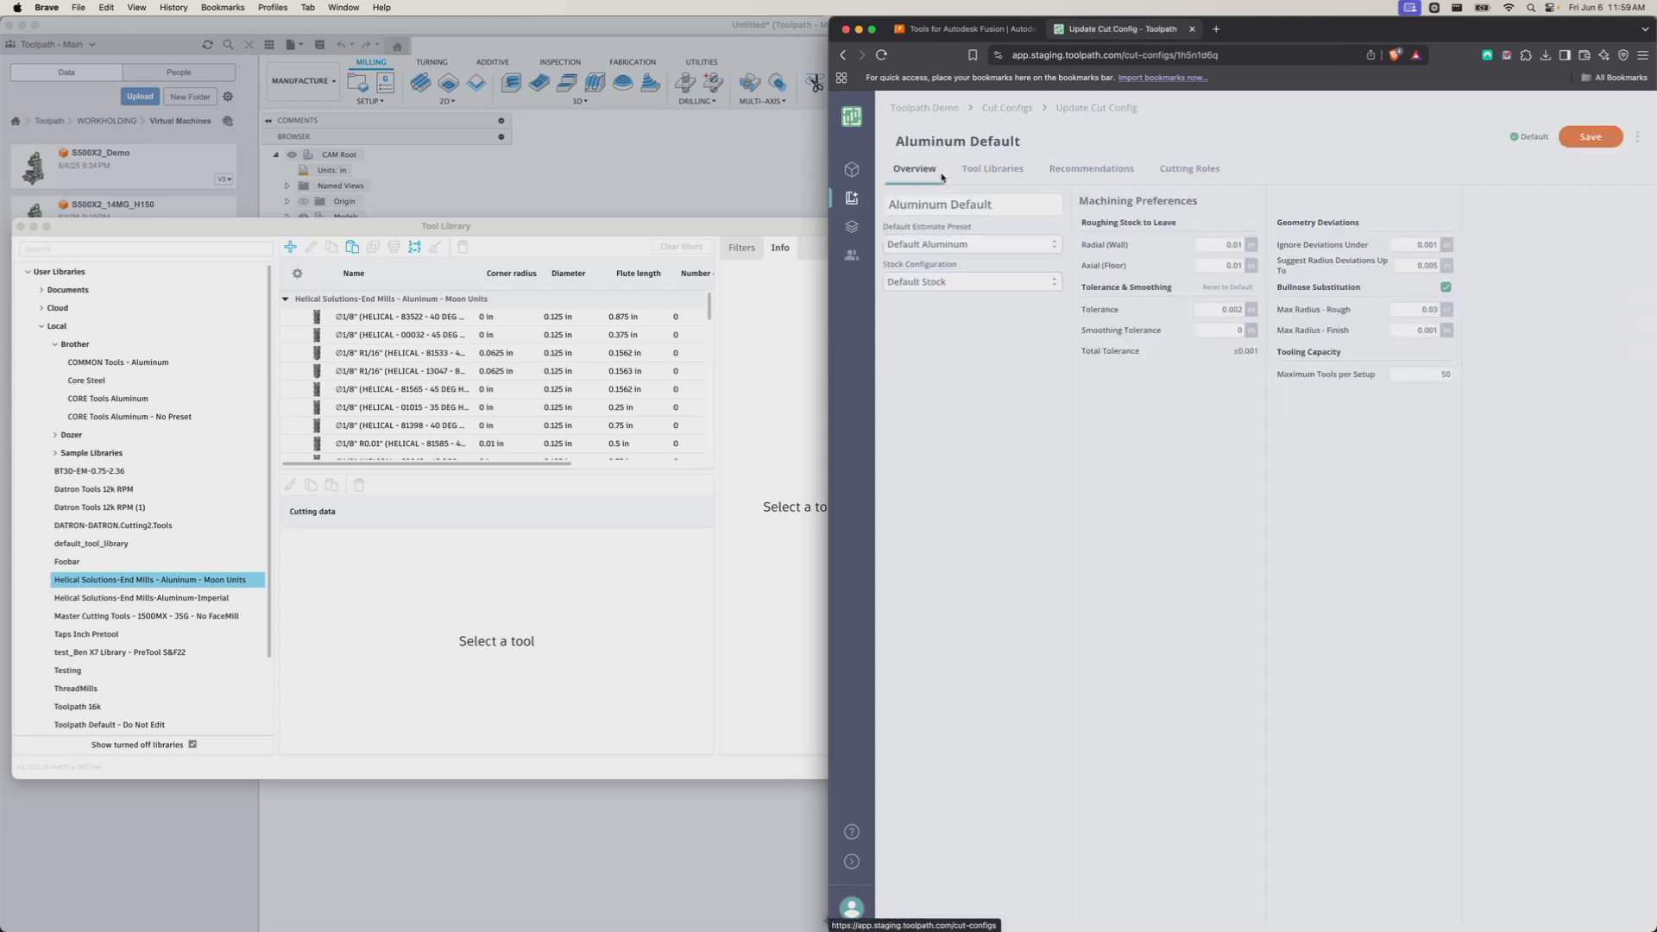
left_click(1084, 170)
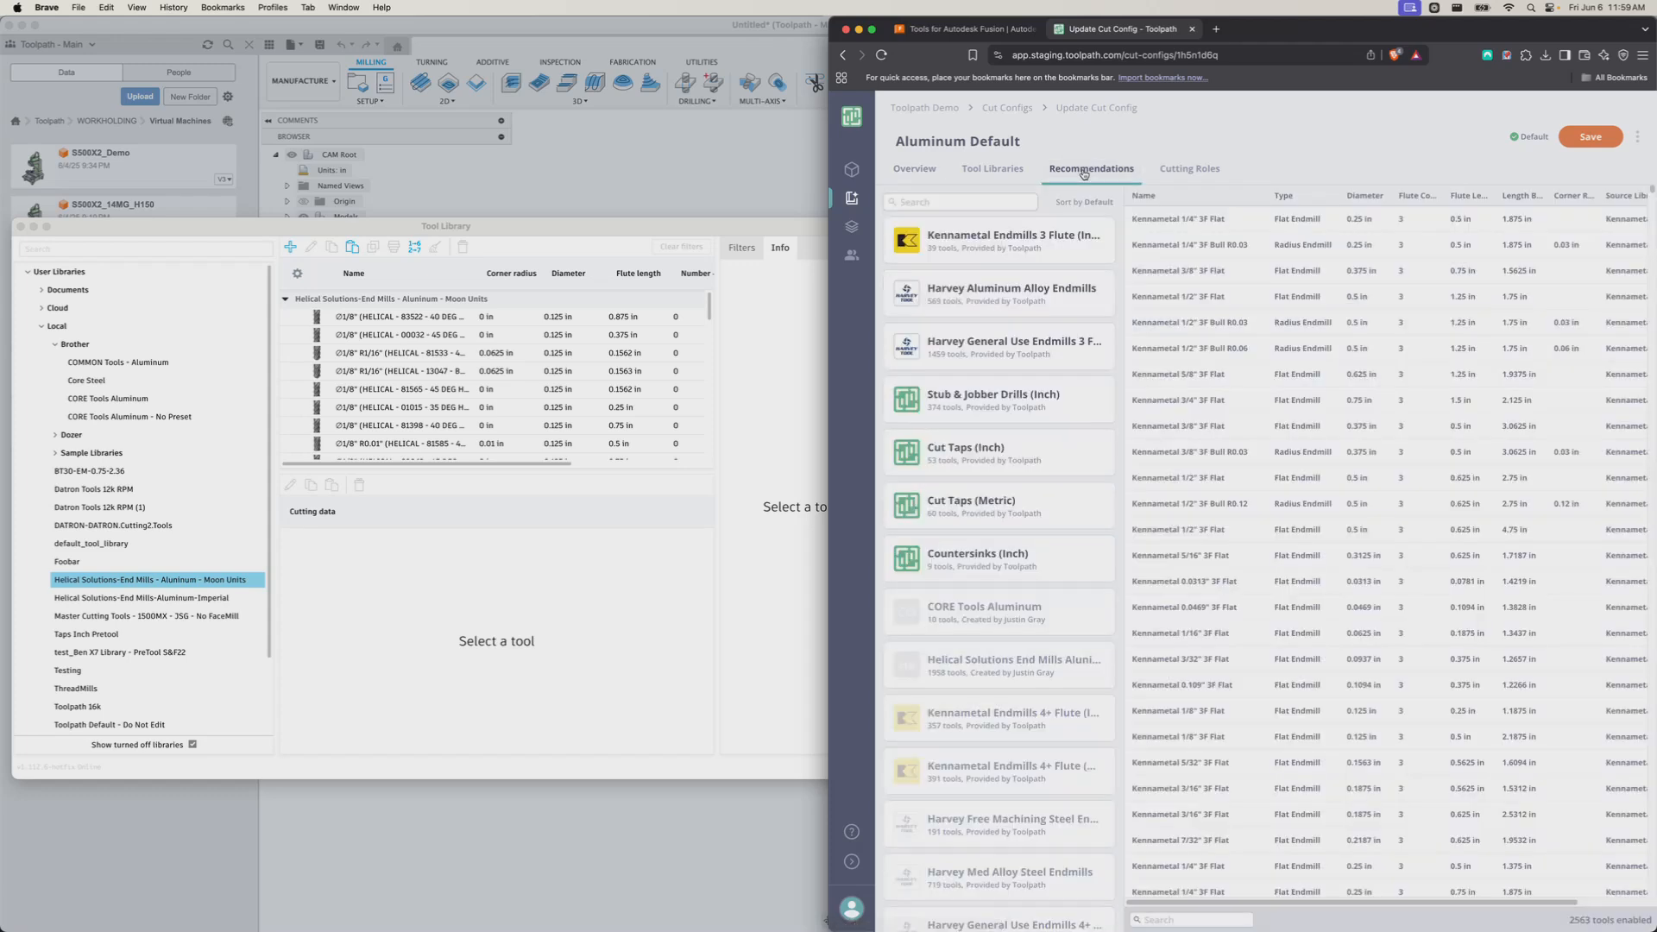
left_click(974, 169)
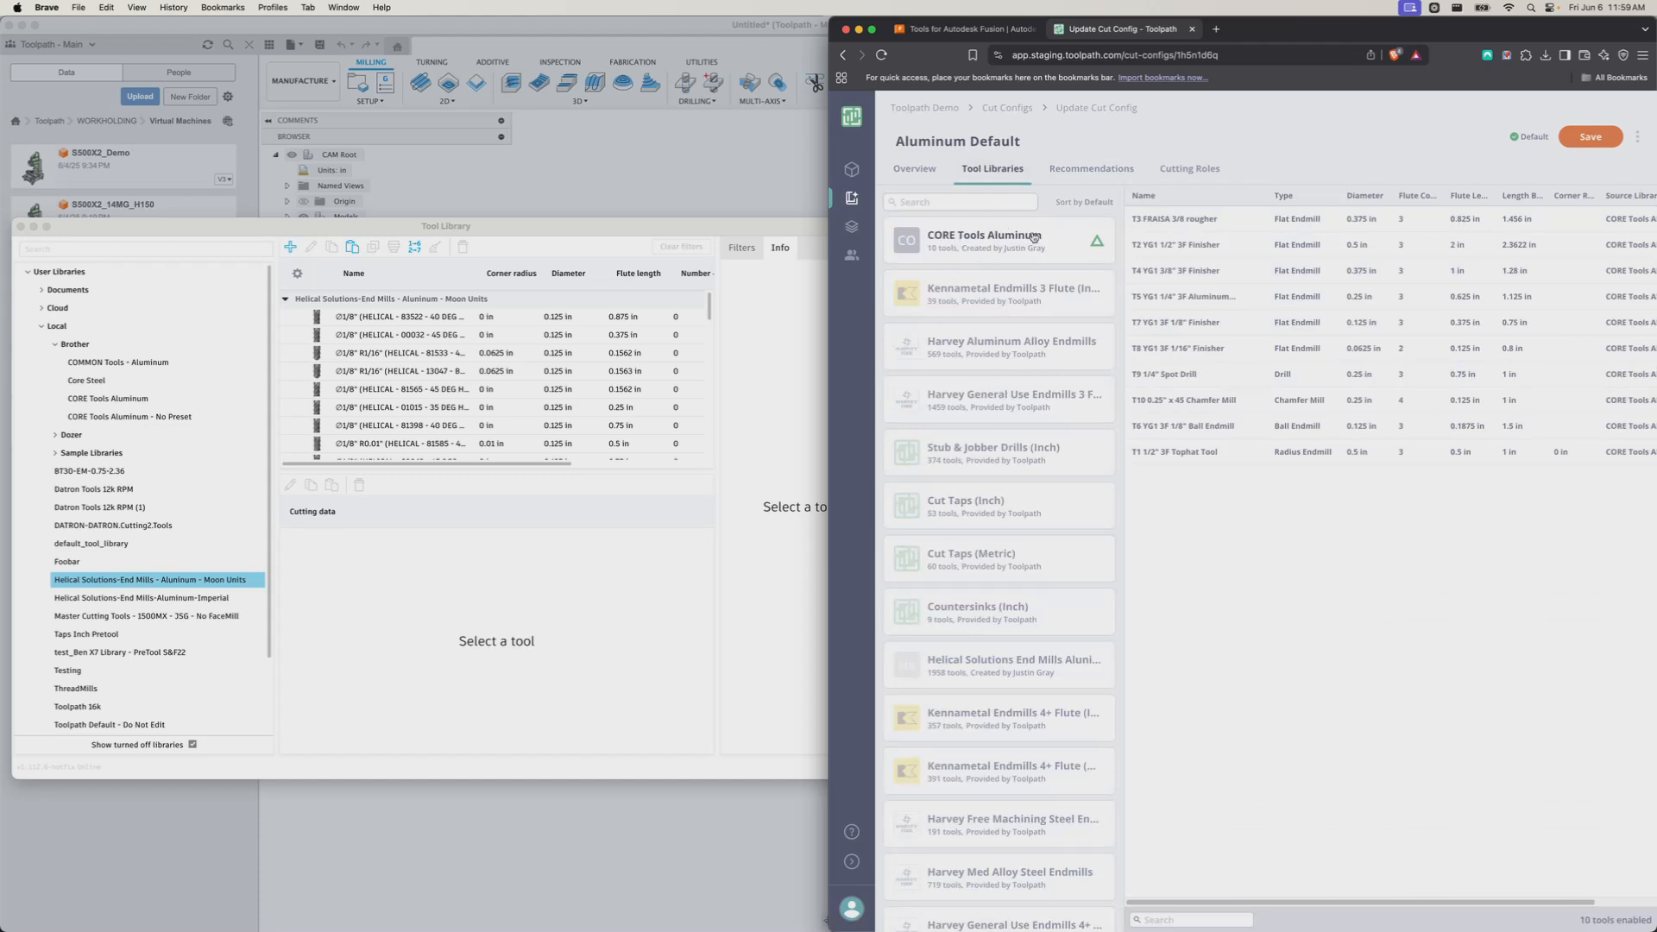
left_click(1078, 172)
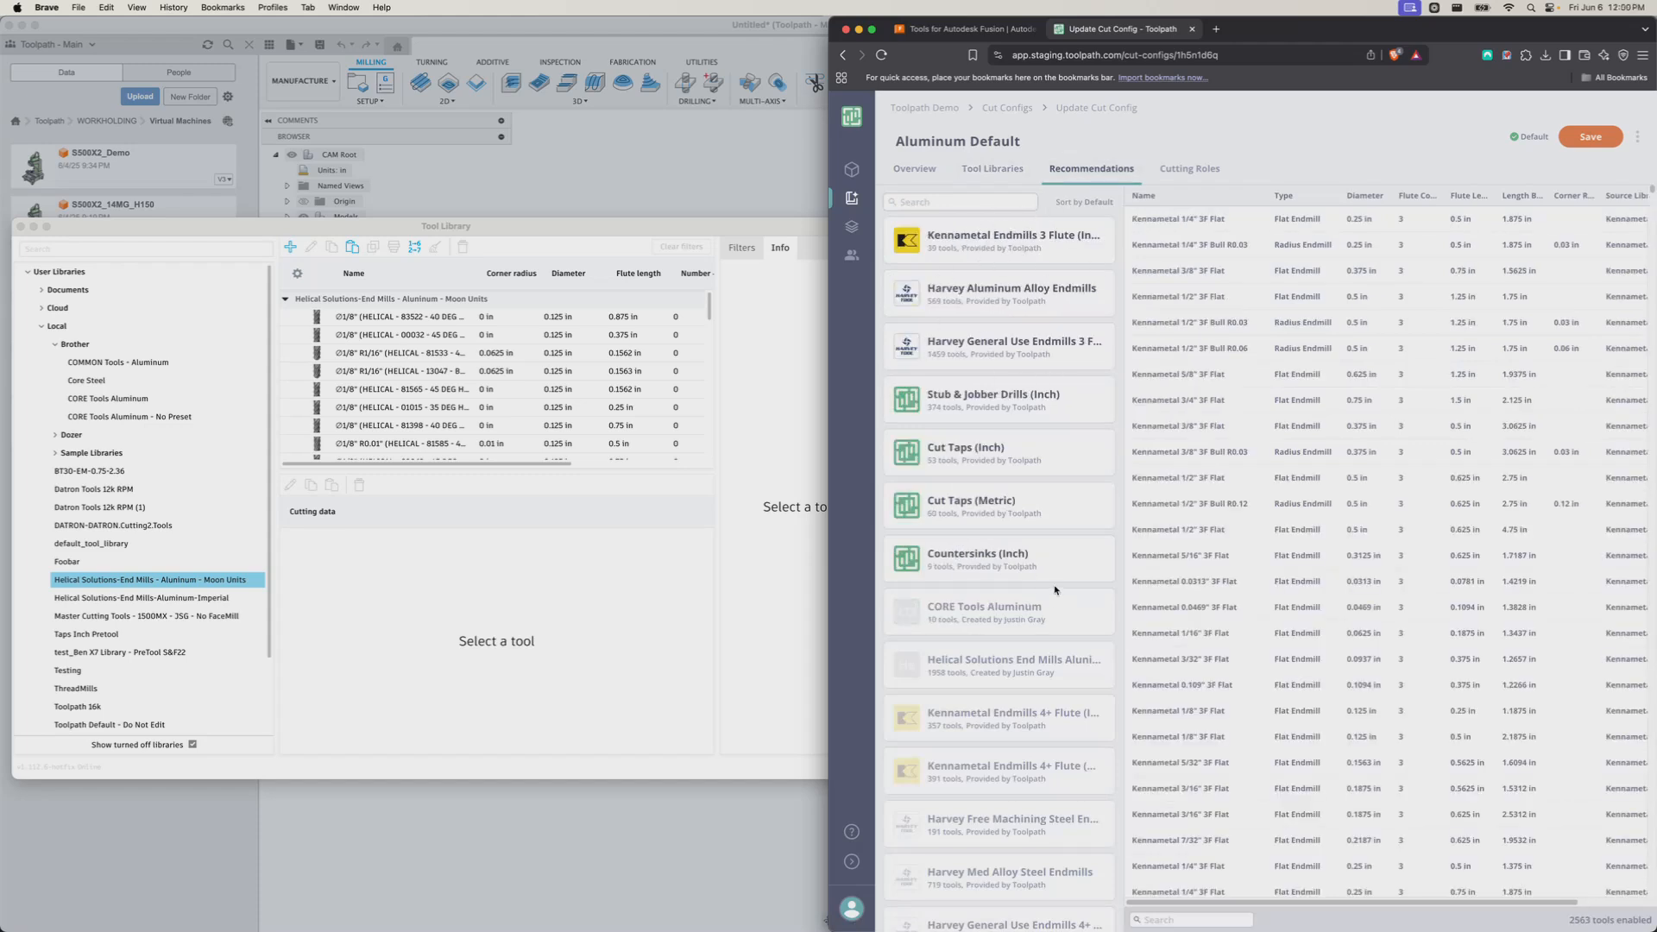
left_click(960, 338)
left_click(967, 304)
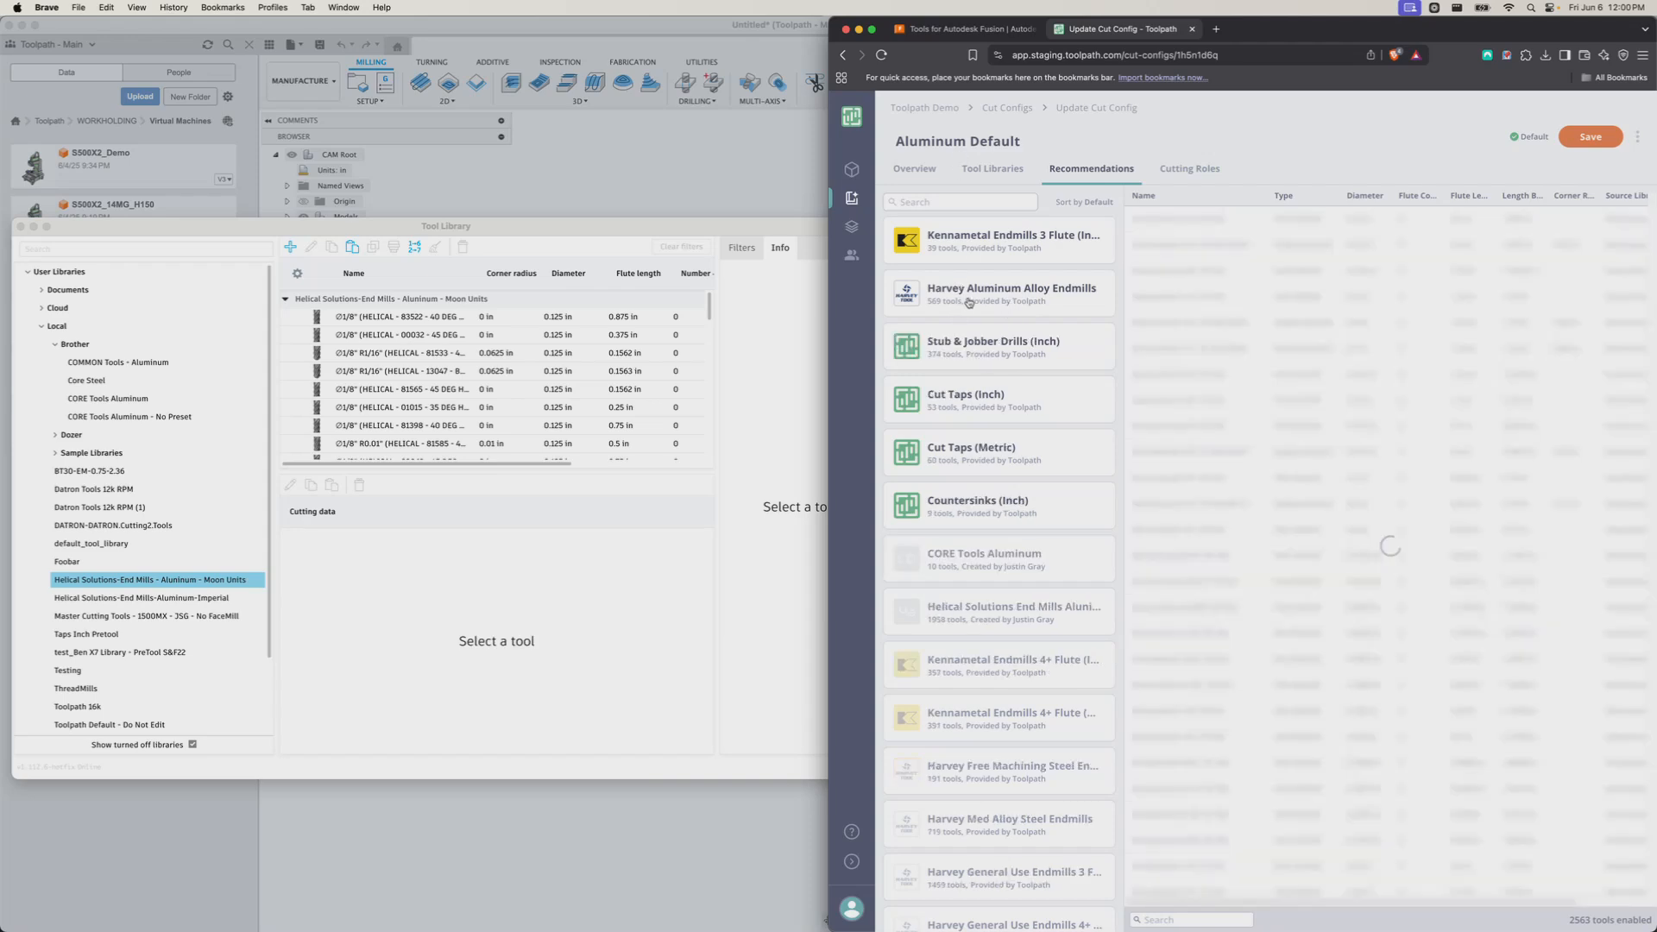
left_click(984, 242)
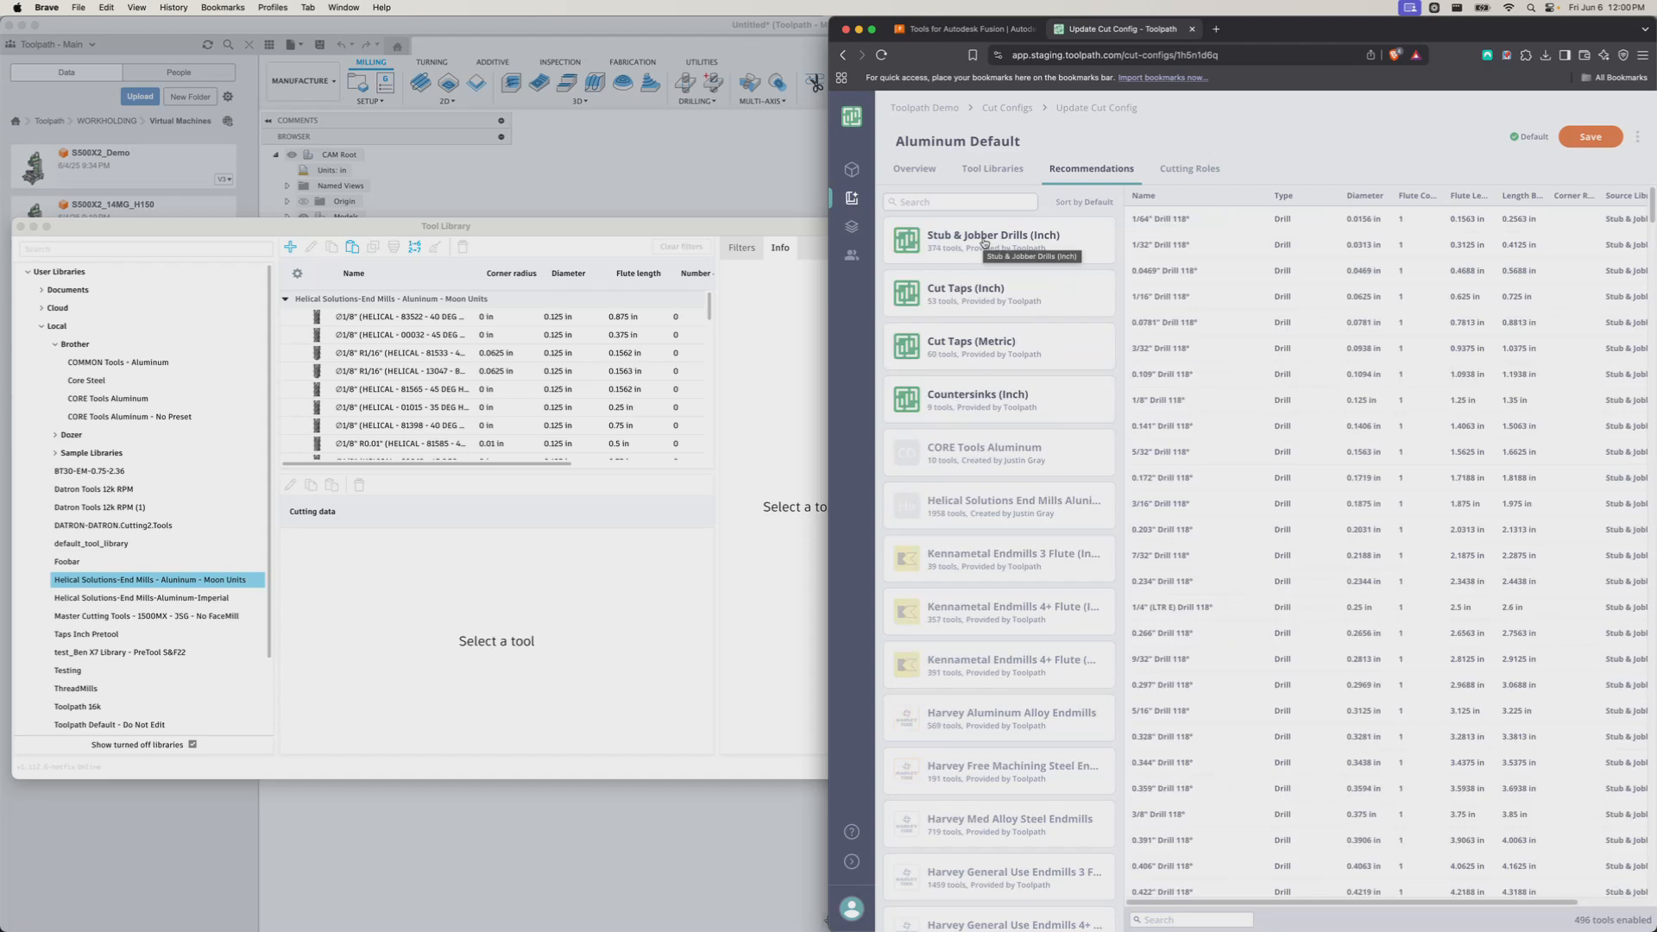
Find the Helical Solutions End Mills library, add it to the Aluminum Default recommendations, and save the cut config.
left_click(960, 202)
type("h")
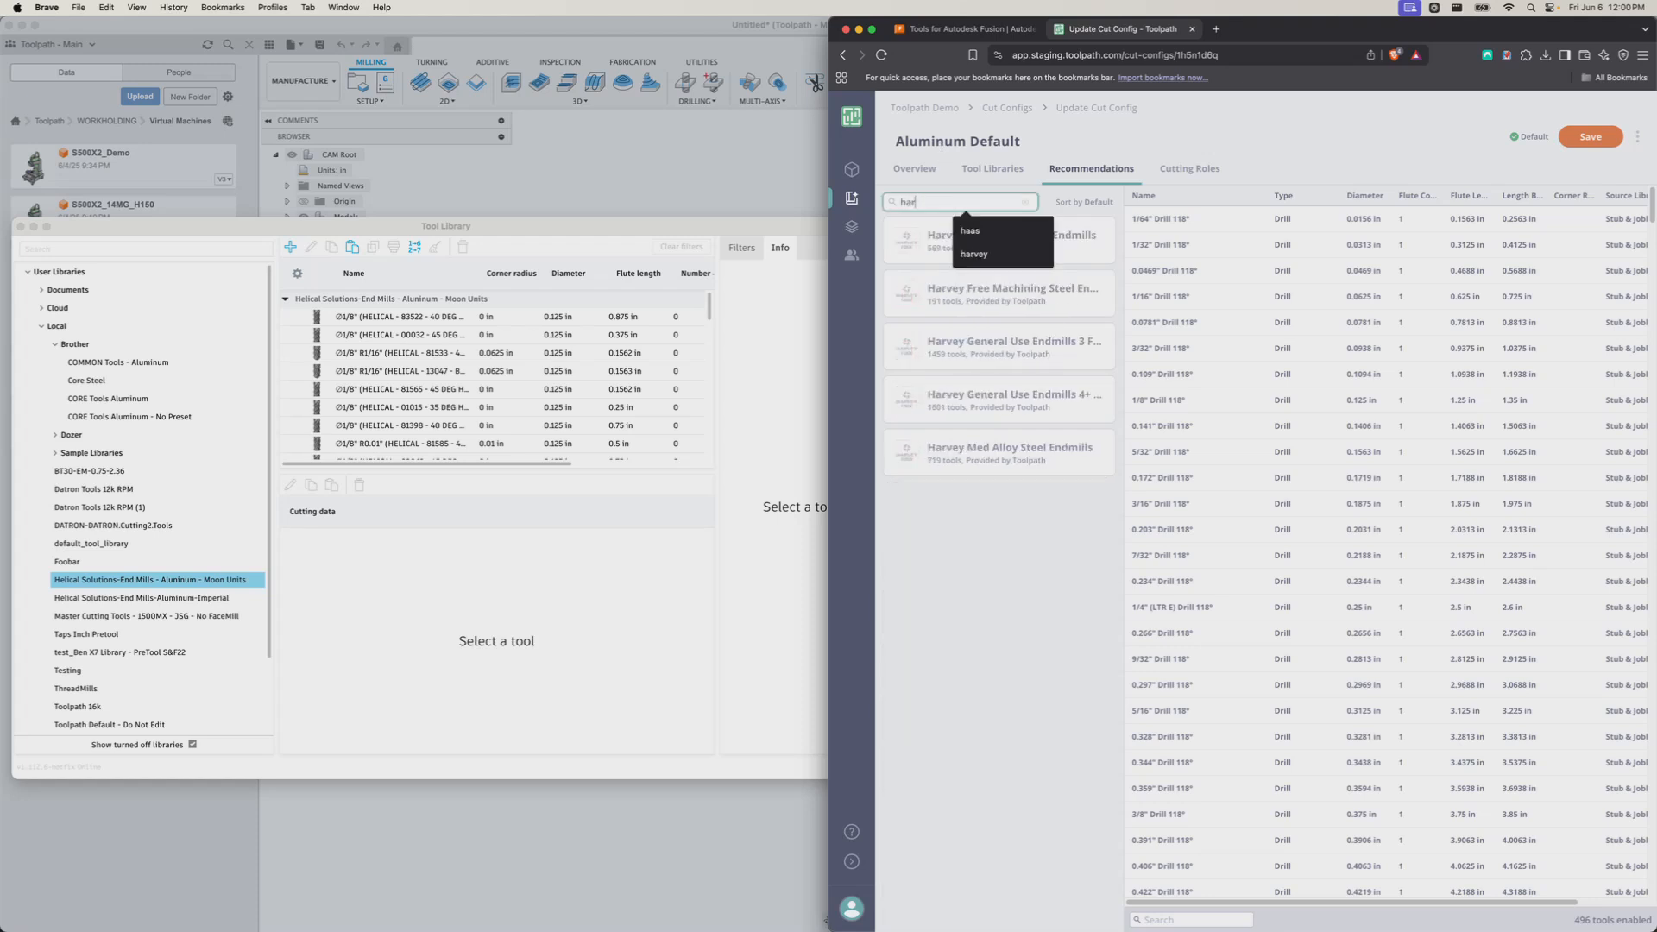
type("eli")
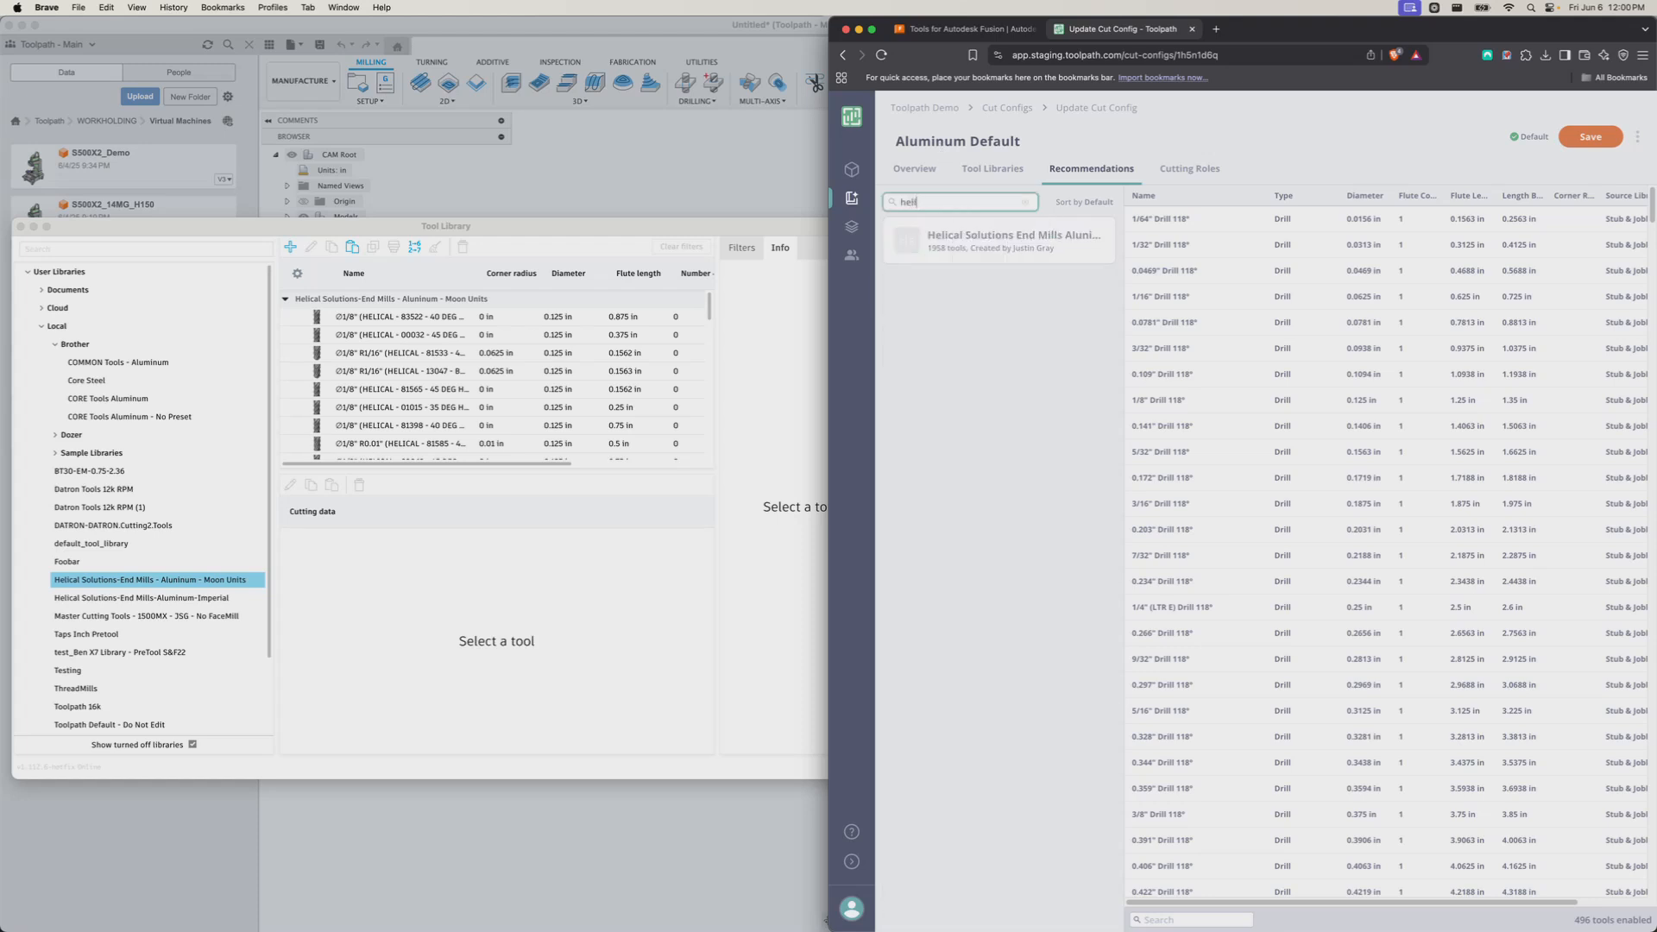
left_click(1029, 204)
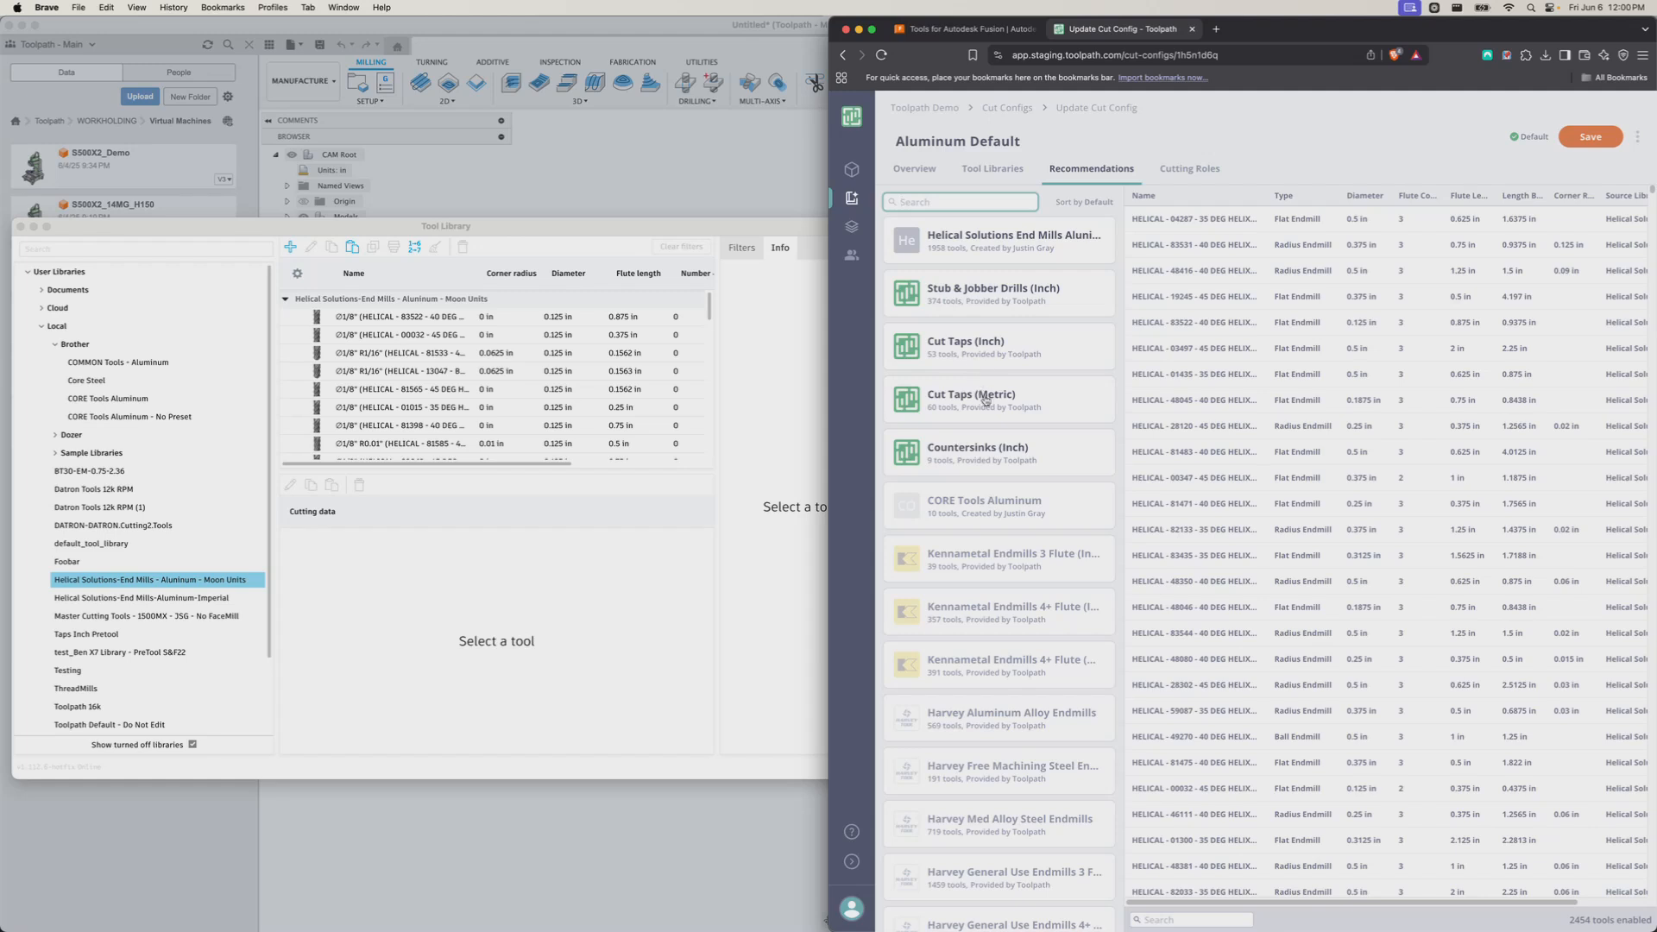
left_click(1611, 140)
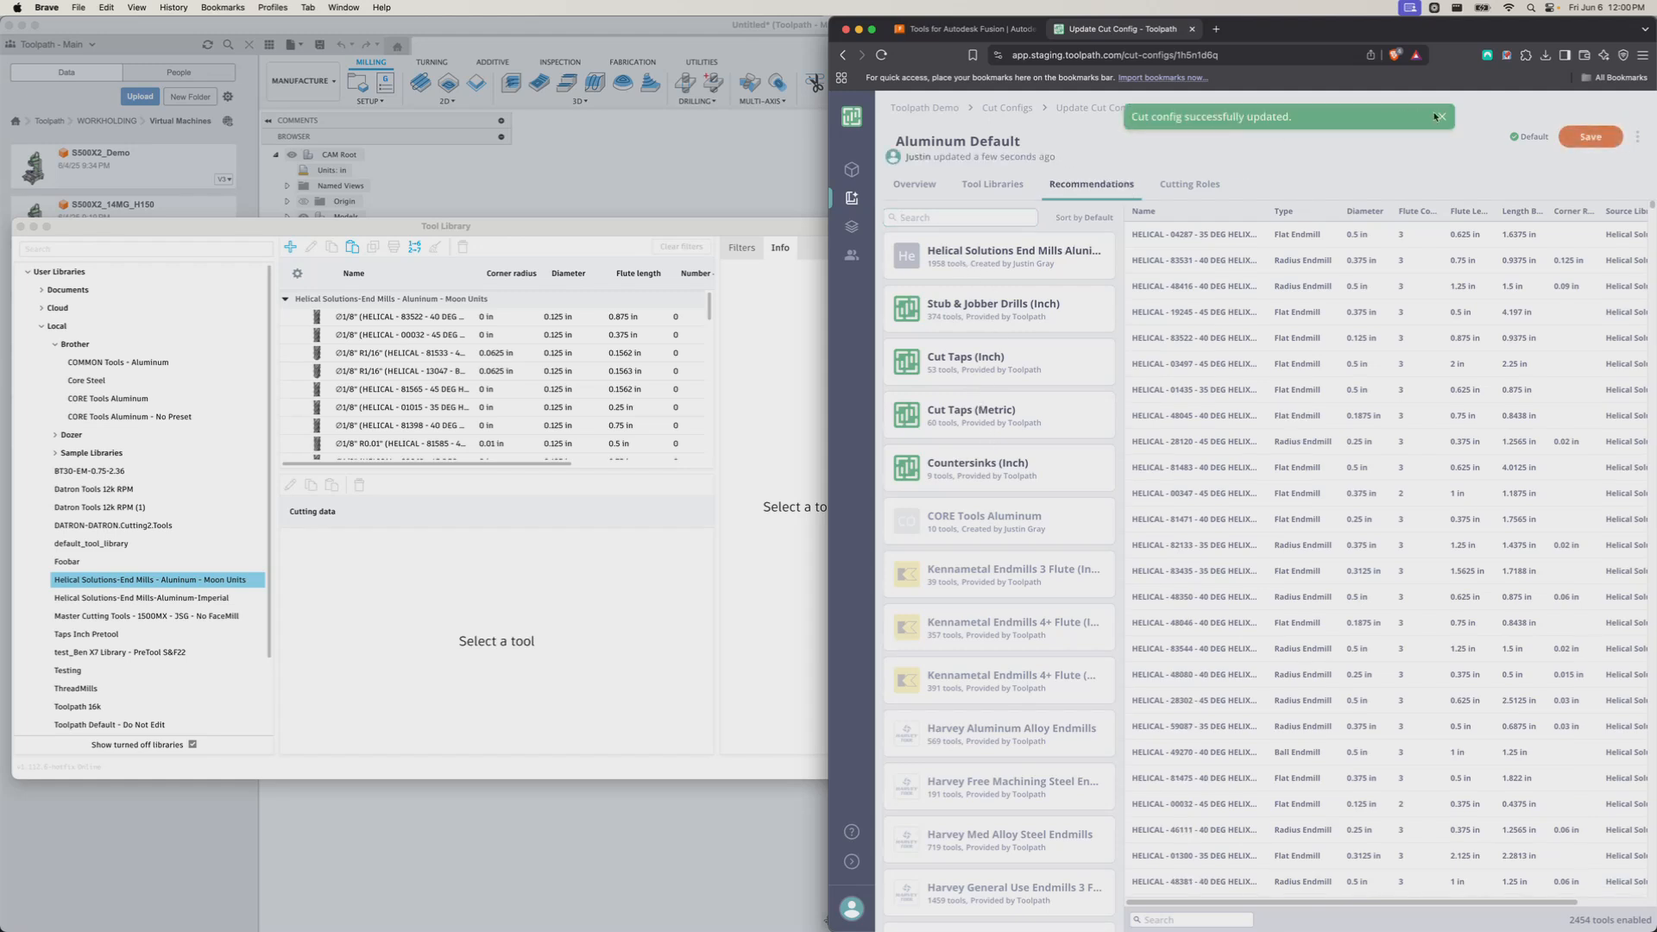
left_click(1441, 117)
Open the A80 Steering Adaptor V26 Main Part report and generate a new report for it with the Aluminum Default cut config.
left_click(852, 170)
left_click(982, 282)
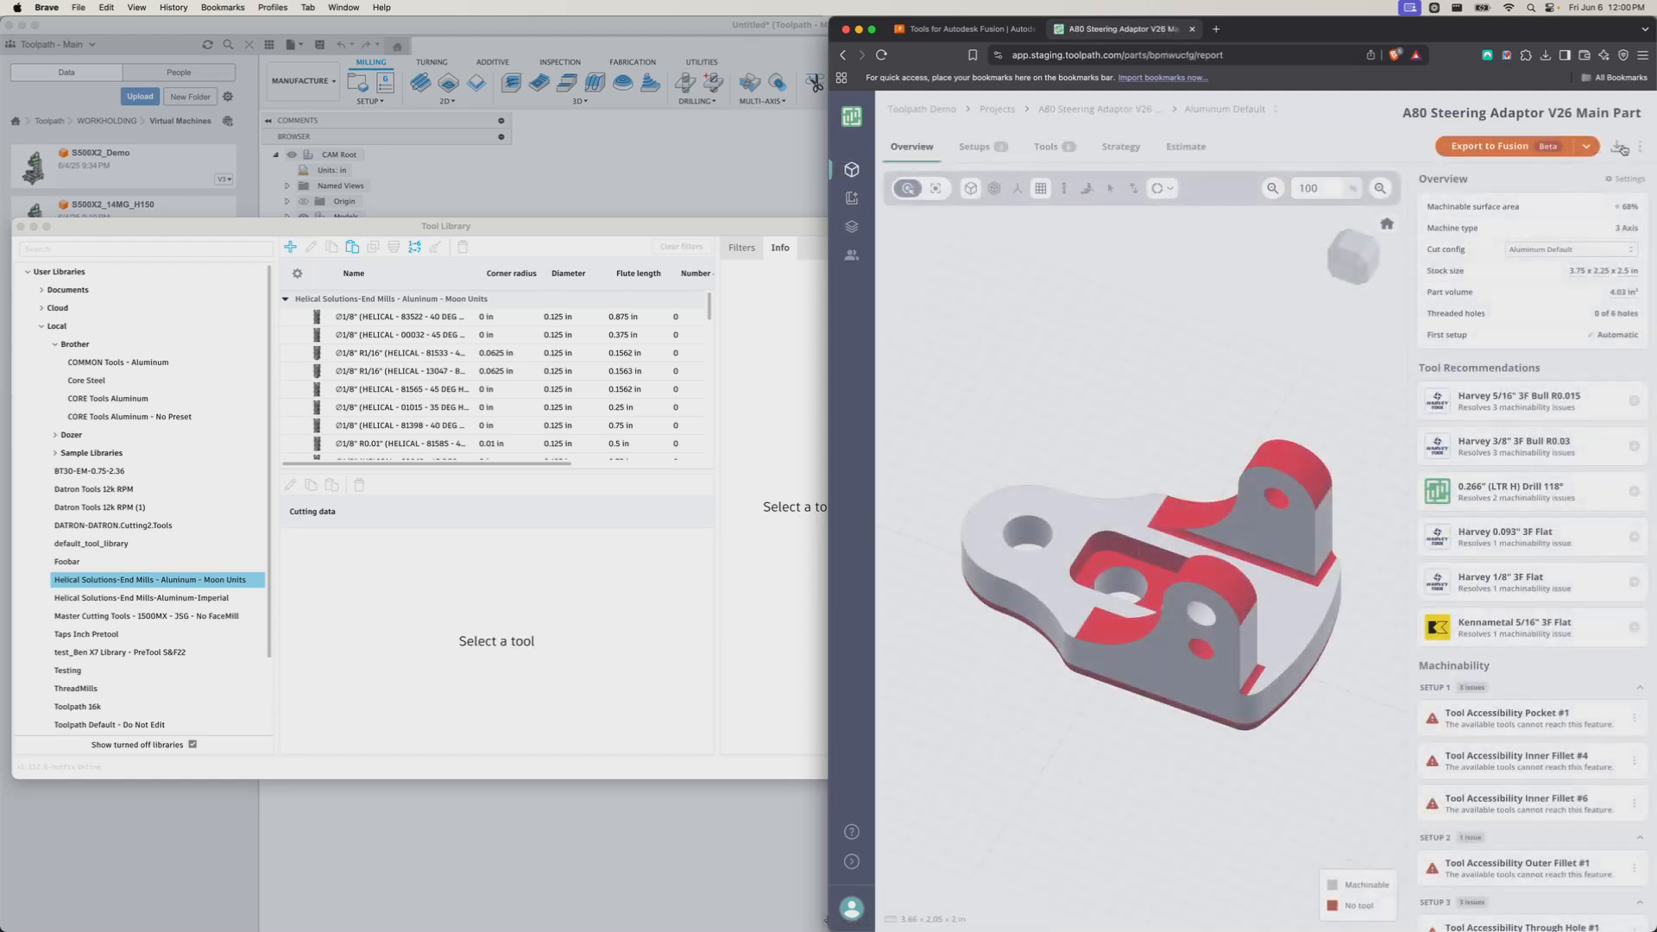
left_click(1640, 148)
left_click(1228, 129)
mouse_move(1473, 488)
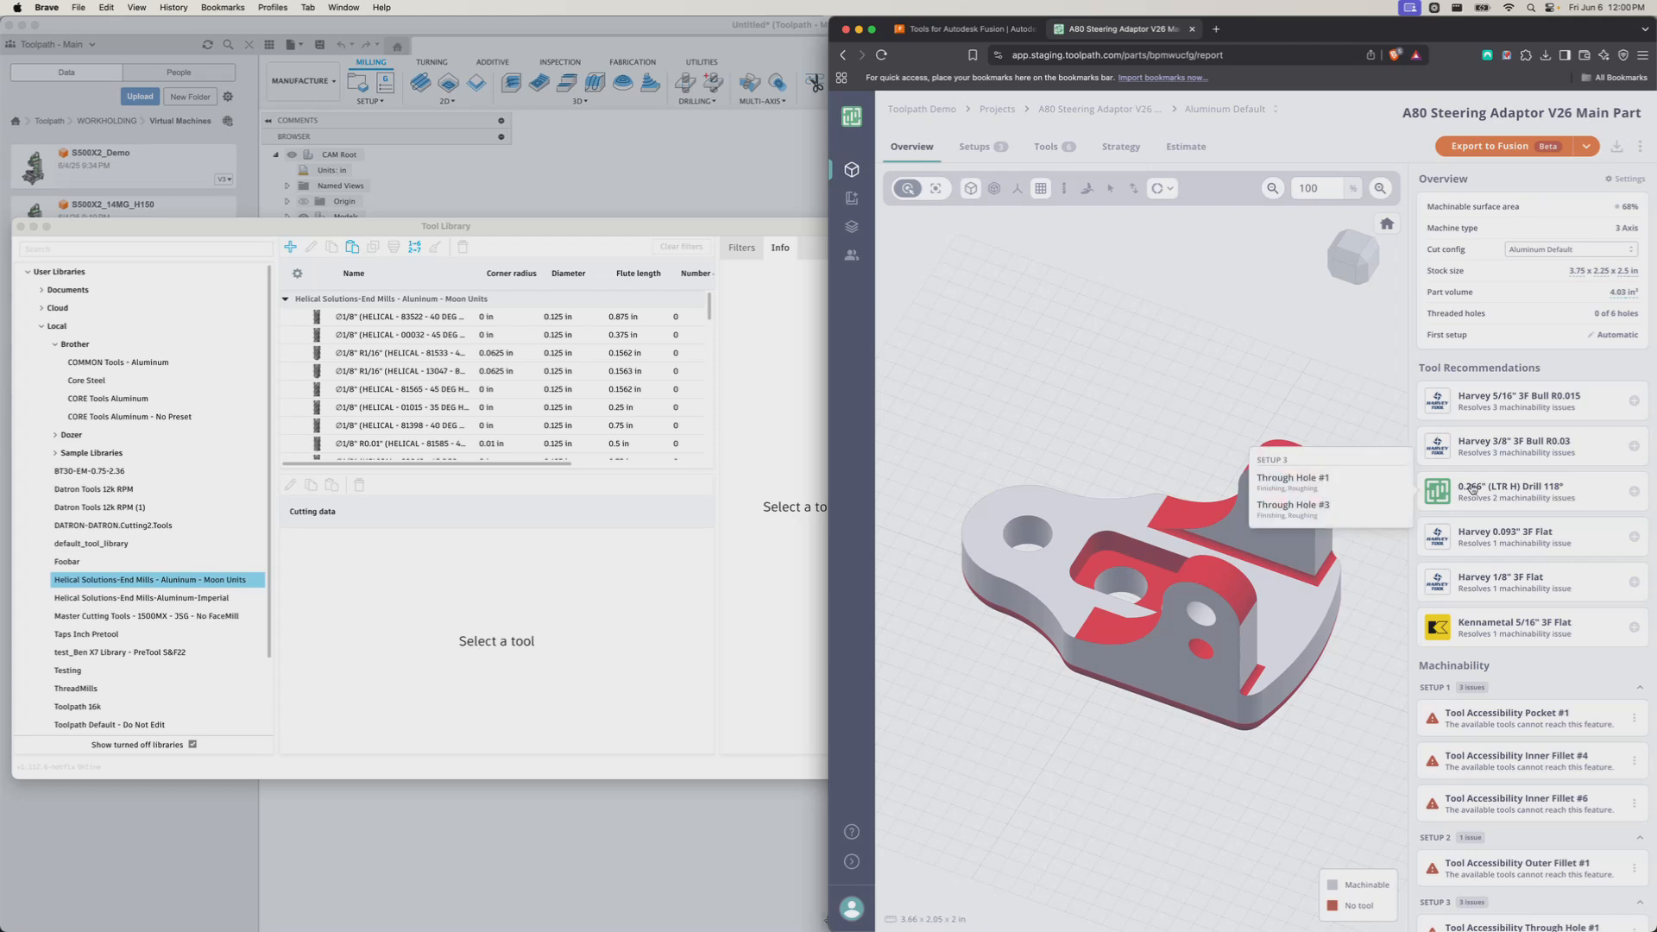
mouse_move(1534, 411)
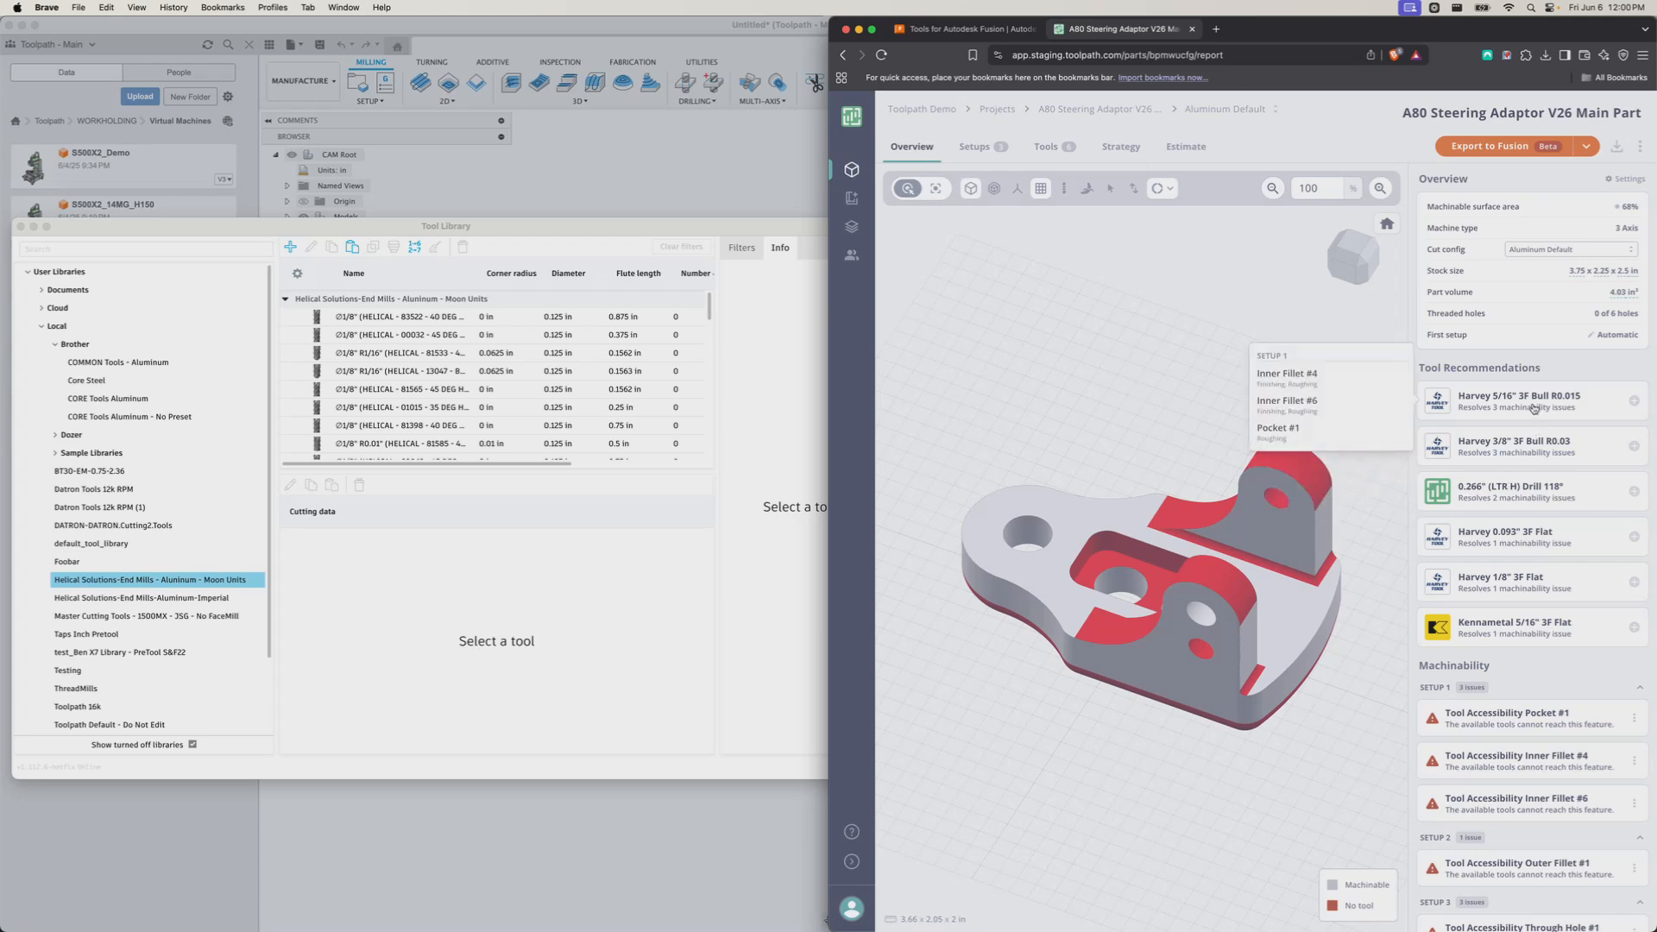
left_click(1501, 492)
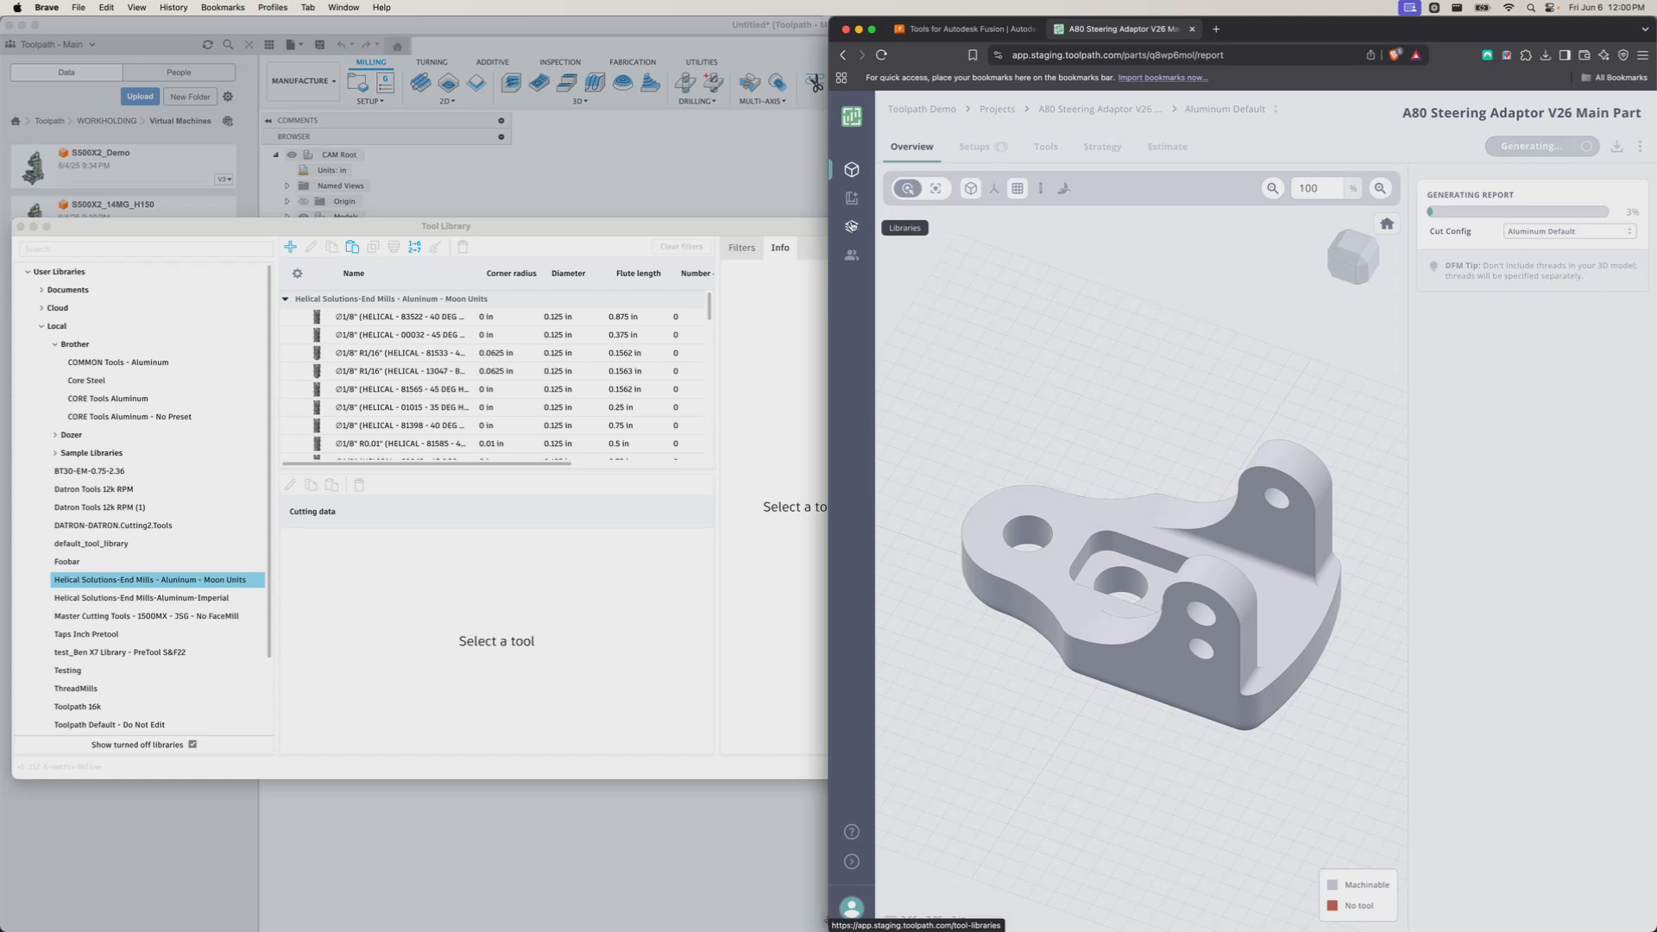
View the tool libraries list in a separate browser tab and return to the part report.
left_click(851, 226)
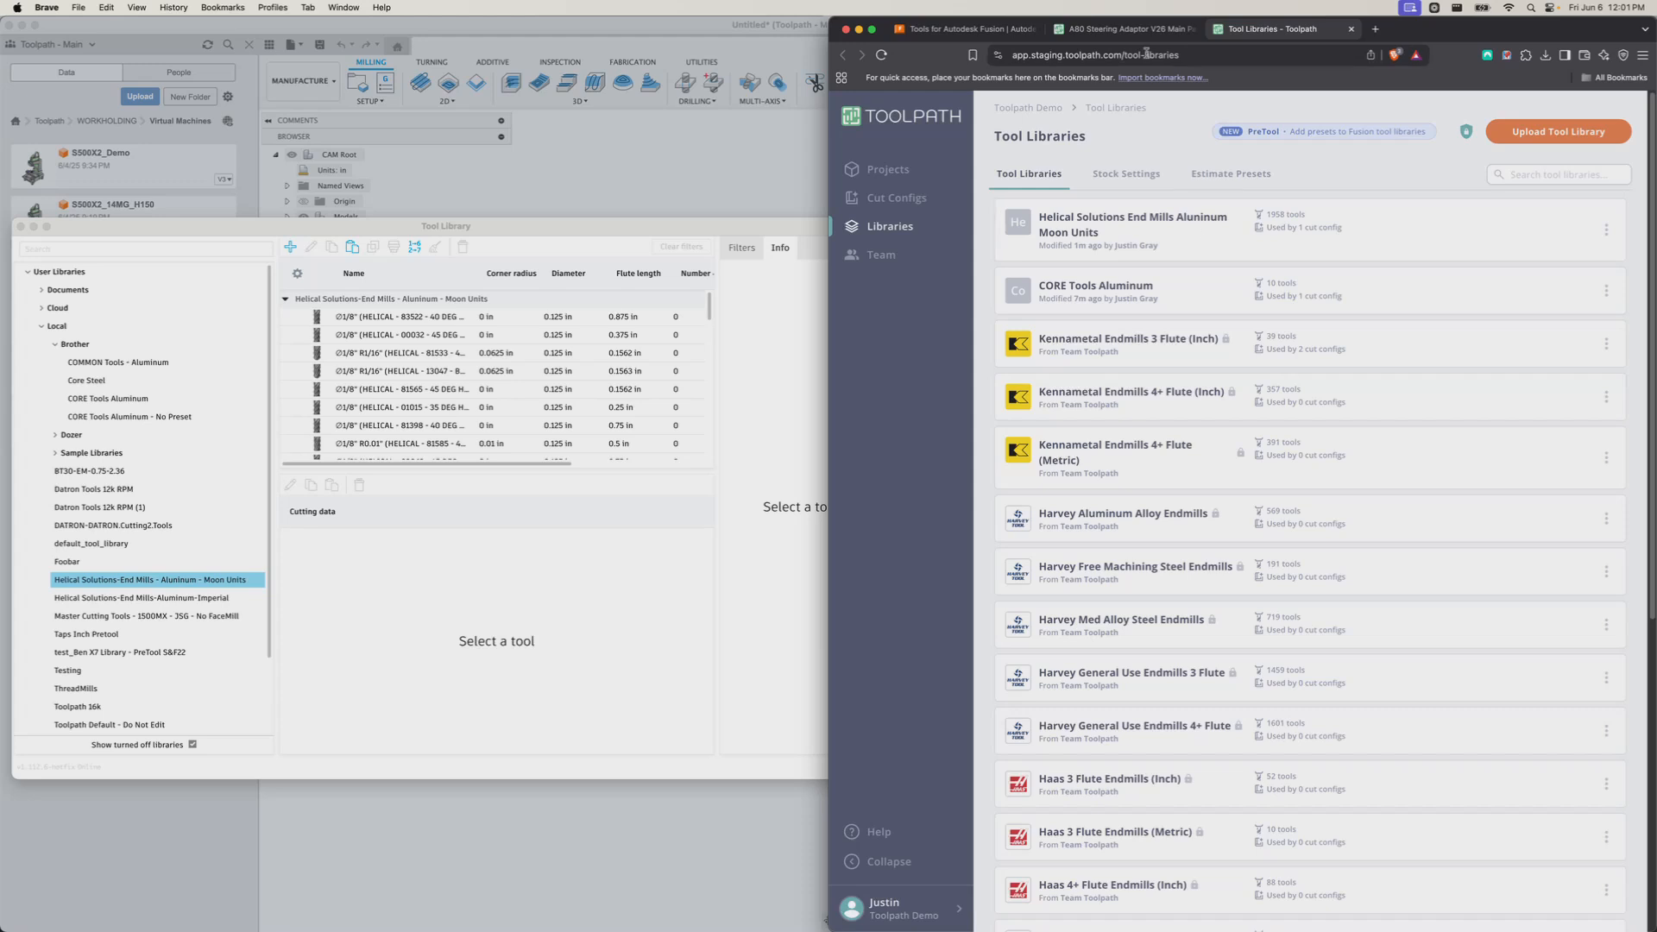
left_click(1123, 29)
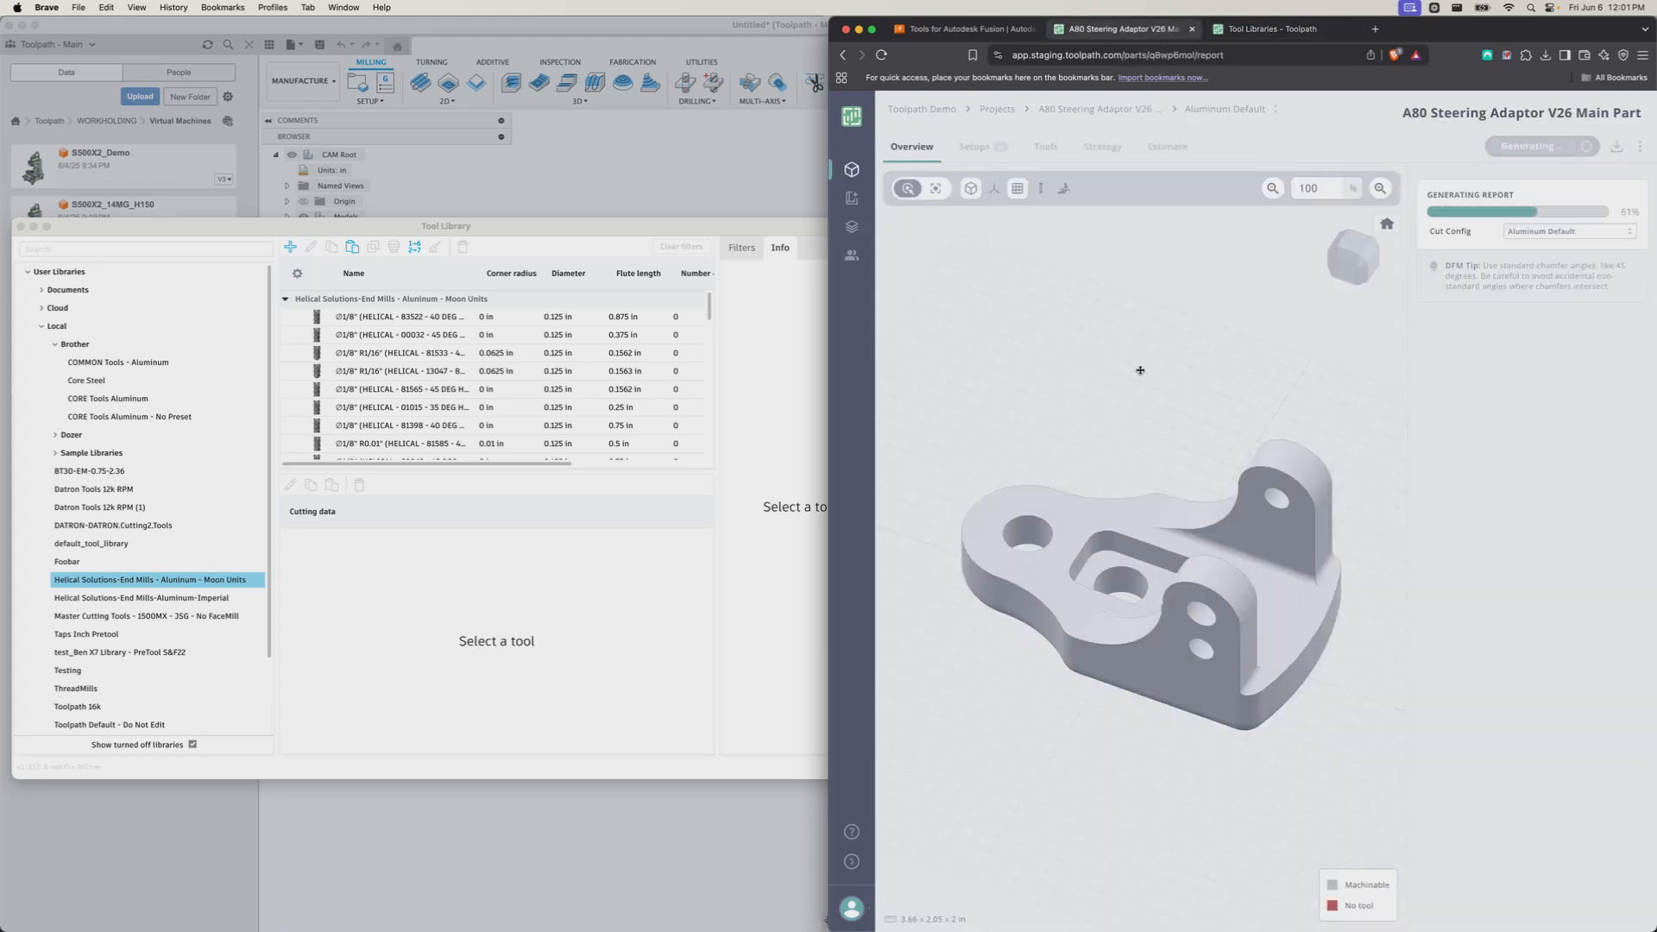
Show the banana size reference beside the steering adaptor model and inspect the part from several angles.
scroll(1203, 462, "down", 3)
left_click_drag(1181, 460, 1065, 481)
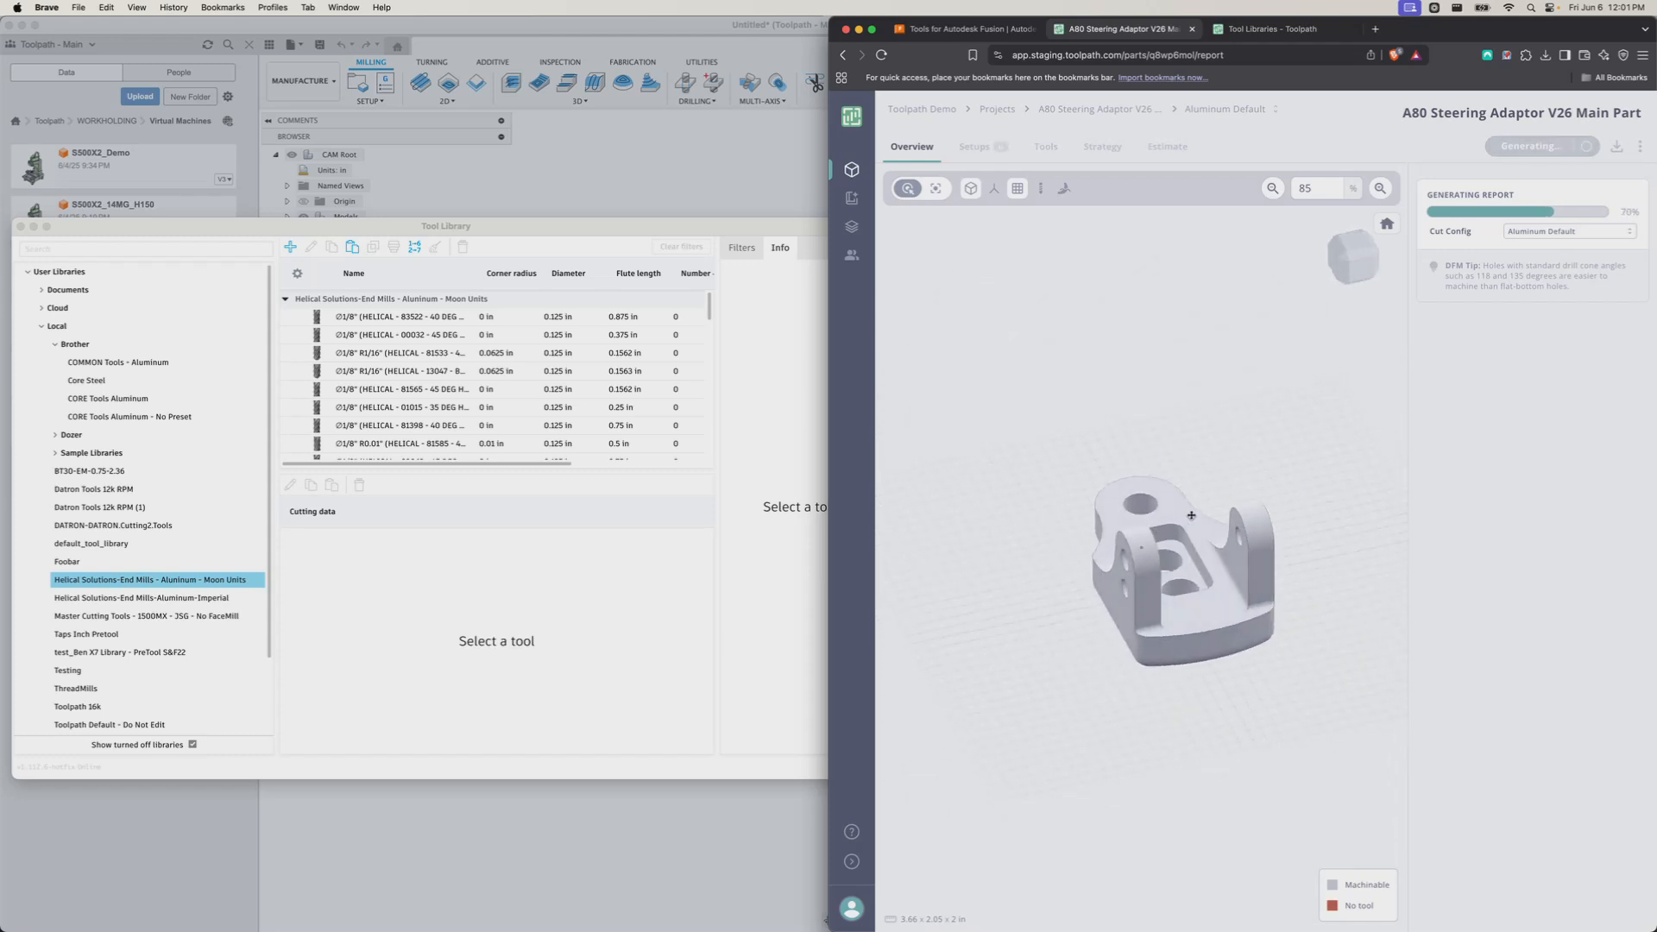
scroll(1191, 515, "down", 3)
scroll(1191, 516, "up", 5)
left_click_drag(1191, 515, 1129, 615)
left_click(1062, 190)
scroll(1360, 500, "down", 5)
scroll(1097, 557, "up", 3)
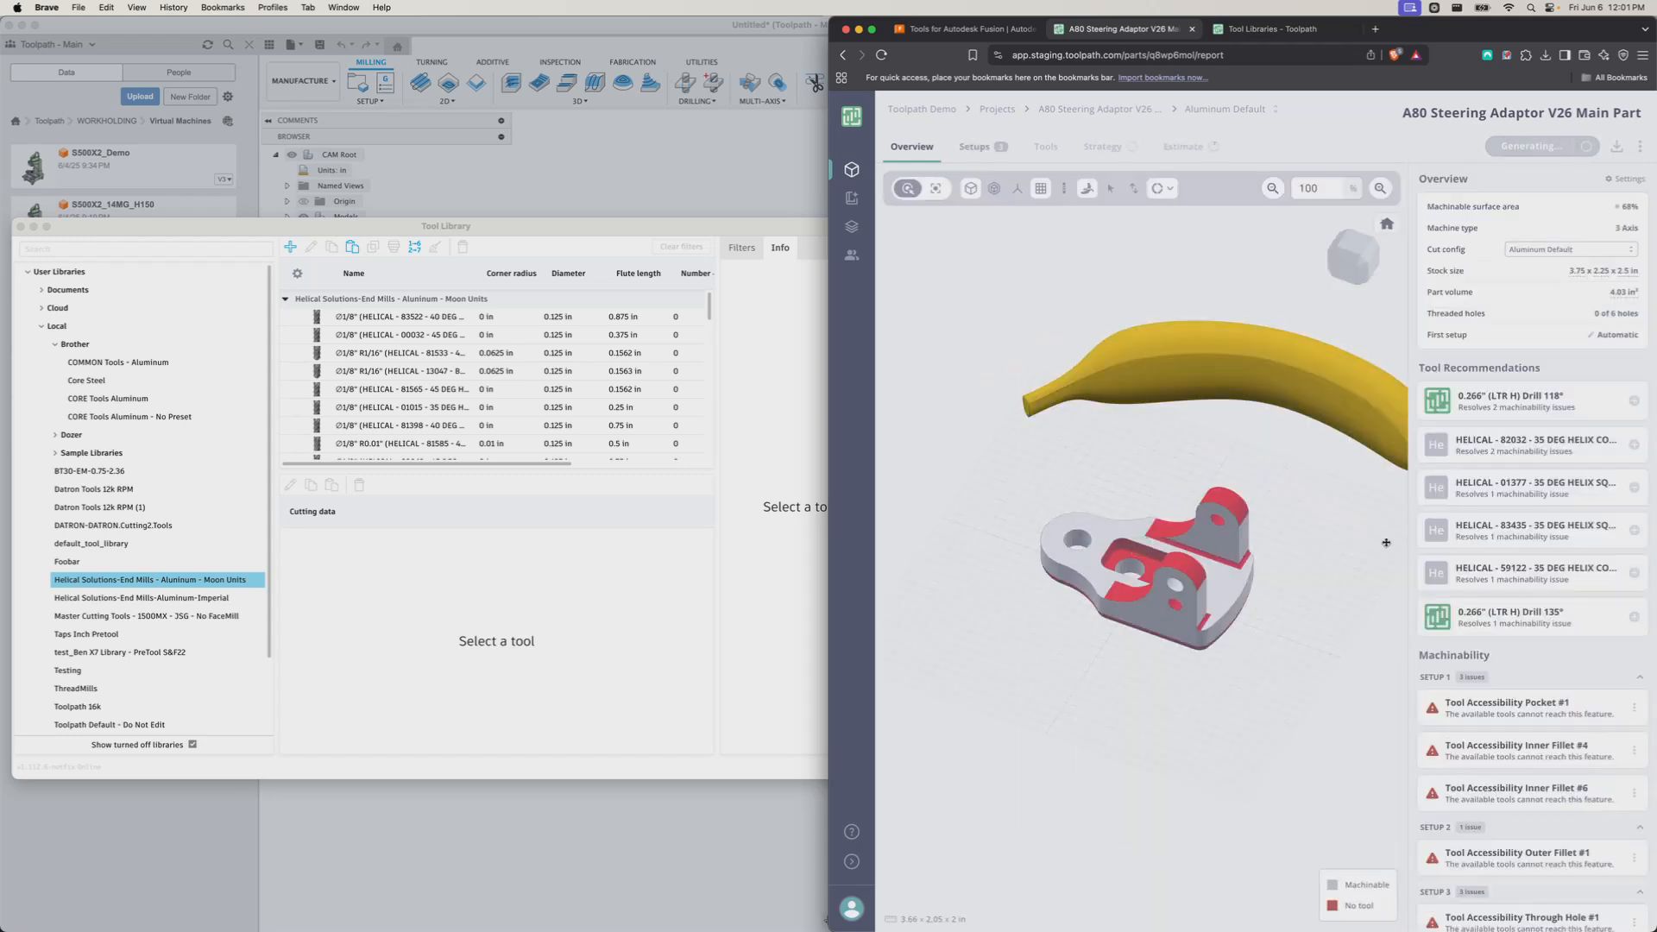
Highlight the features covered by the recommended HELICAL 82032, 83435 and 59122 end mills on the part.
mouse_move(1512, 445)
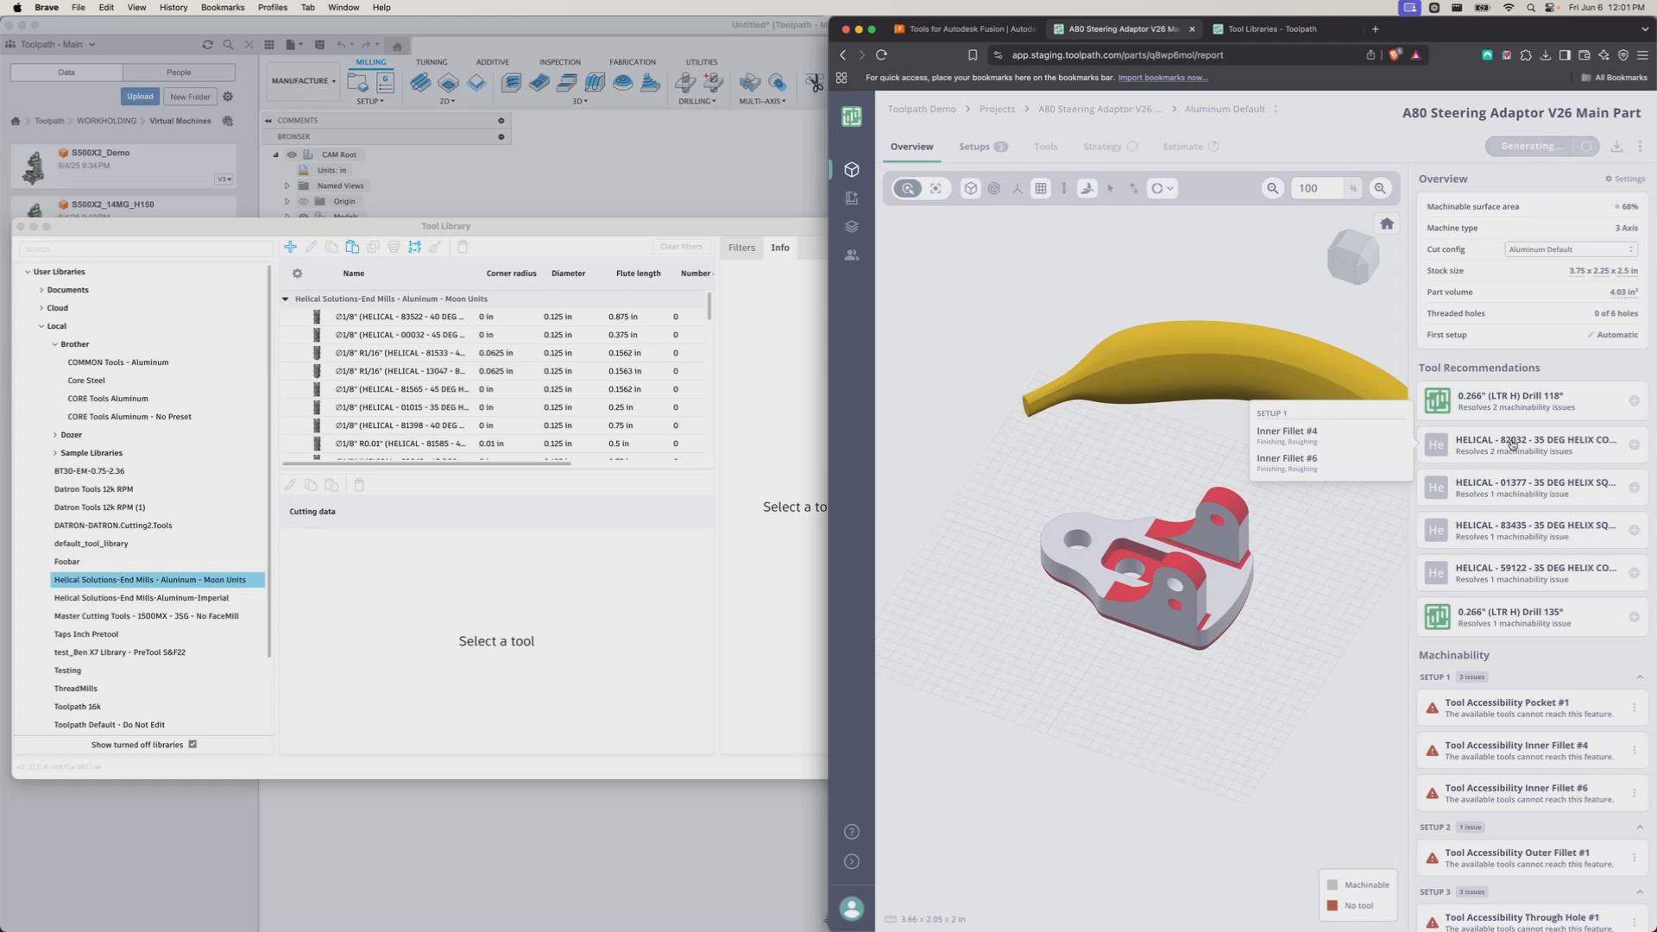
left_click(1512, 445)
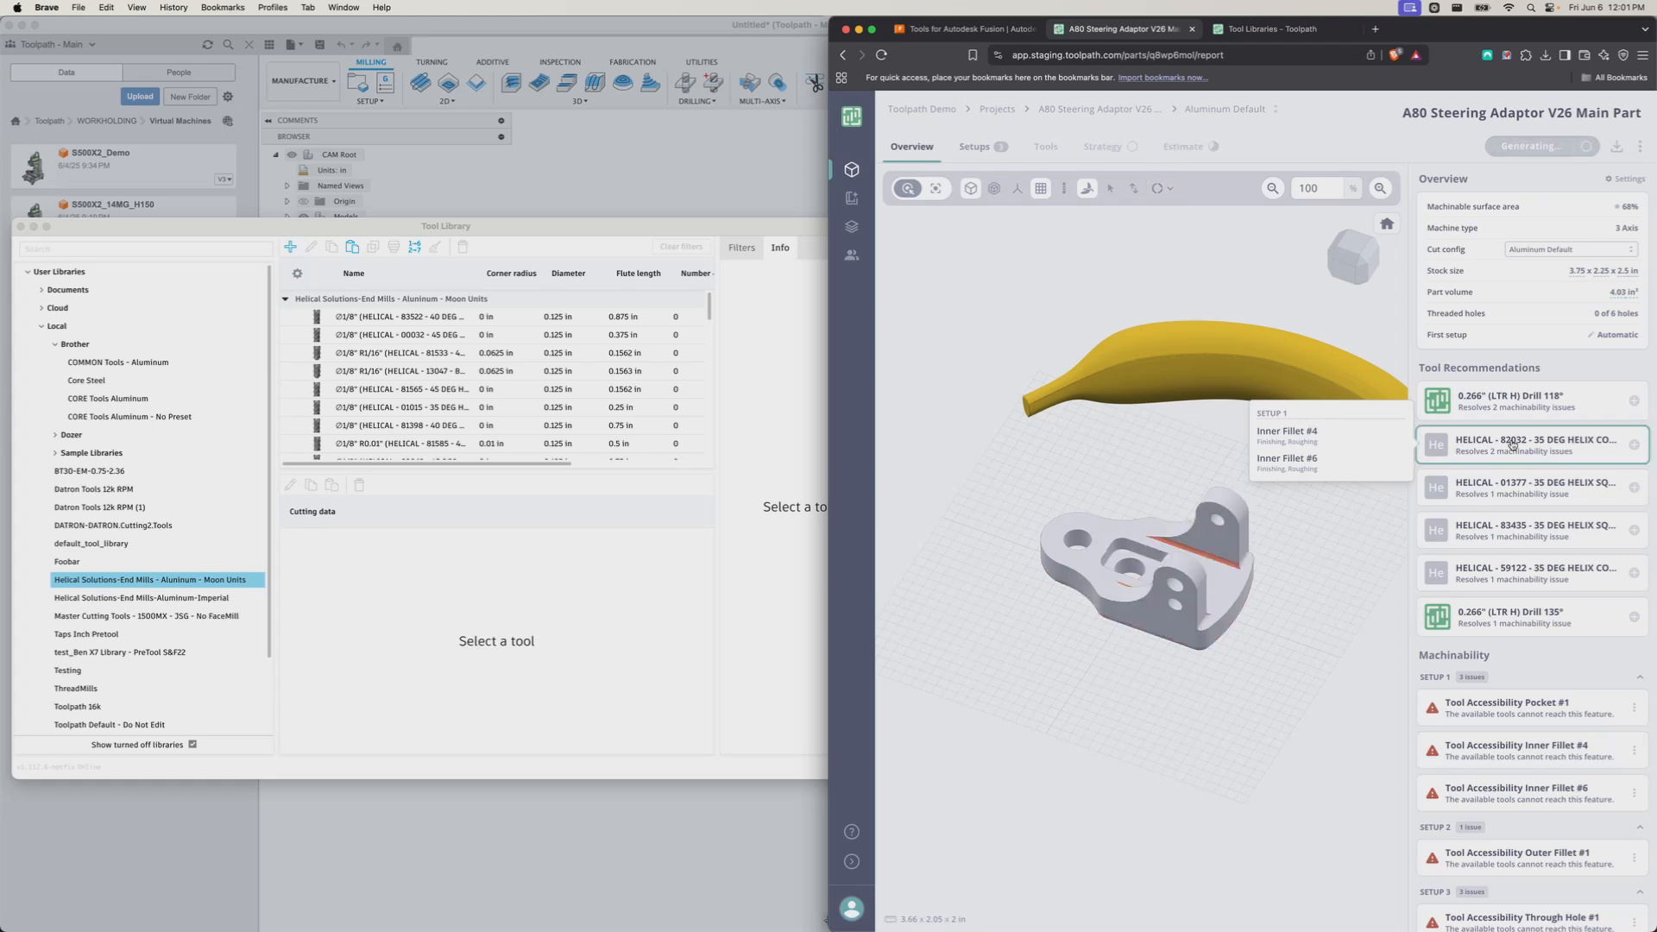
mouse_move(1320, 570)
left_mouse_down()
mouse_move(1177, 616)
mouse_move(1129, 588)
left_mouse_up()
scroll(1129, 589, "up", 5)
mouse_move(1491, 486)
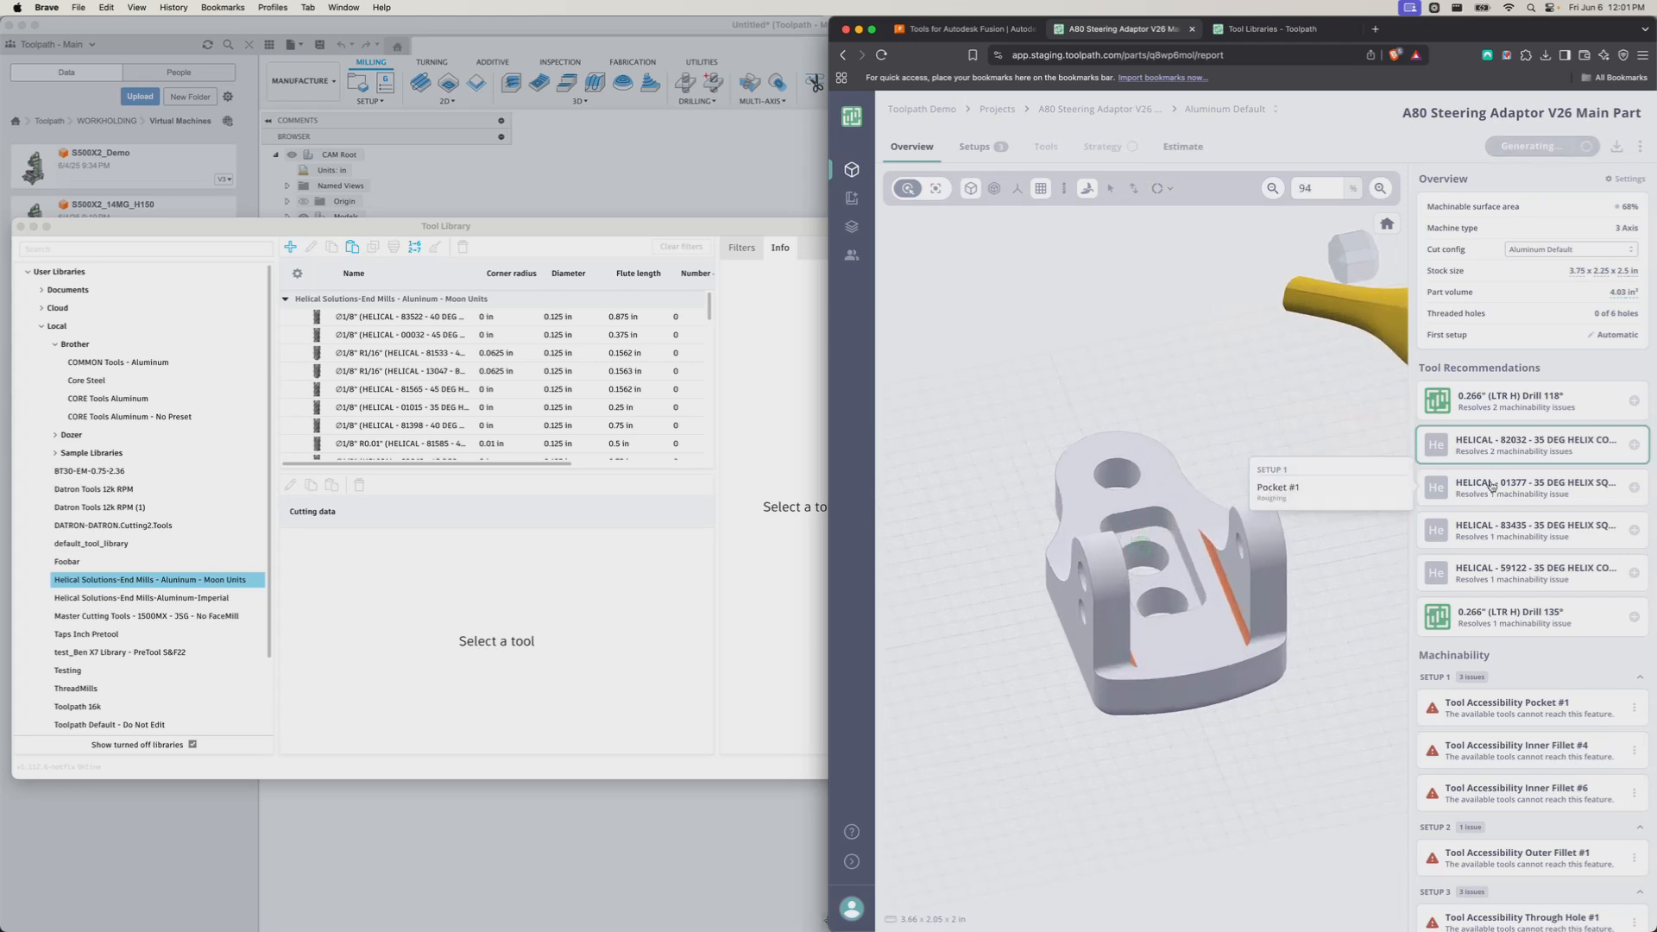
left_click(1486, 530)
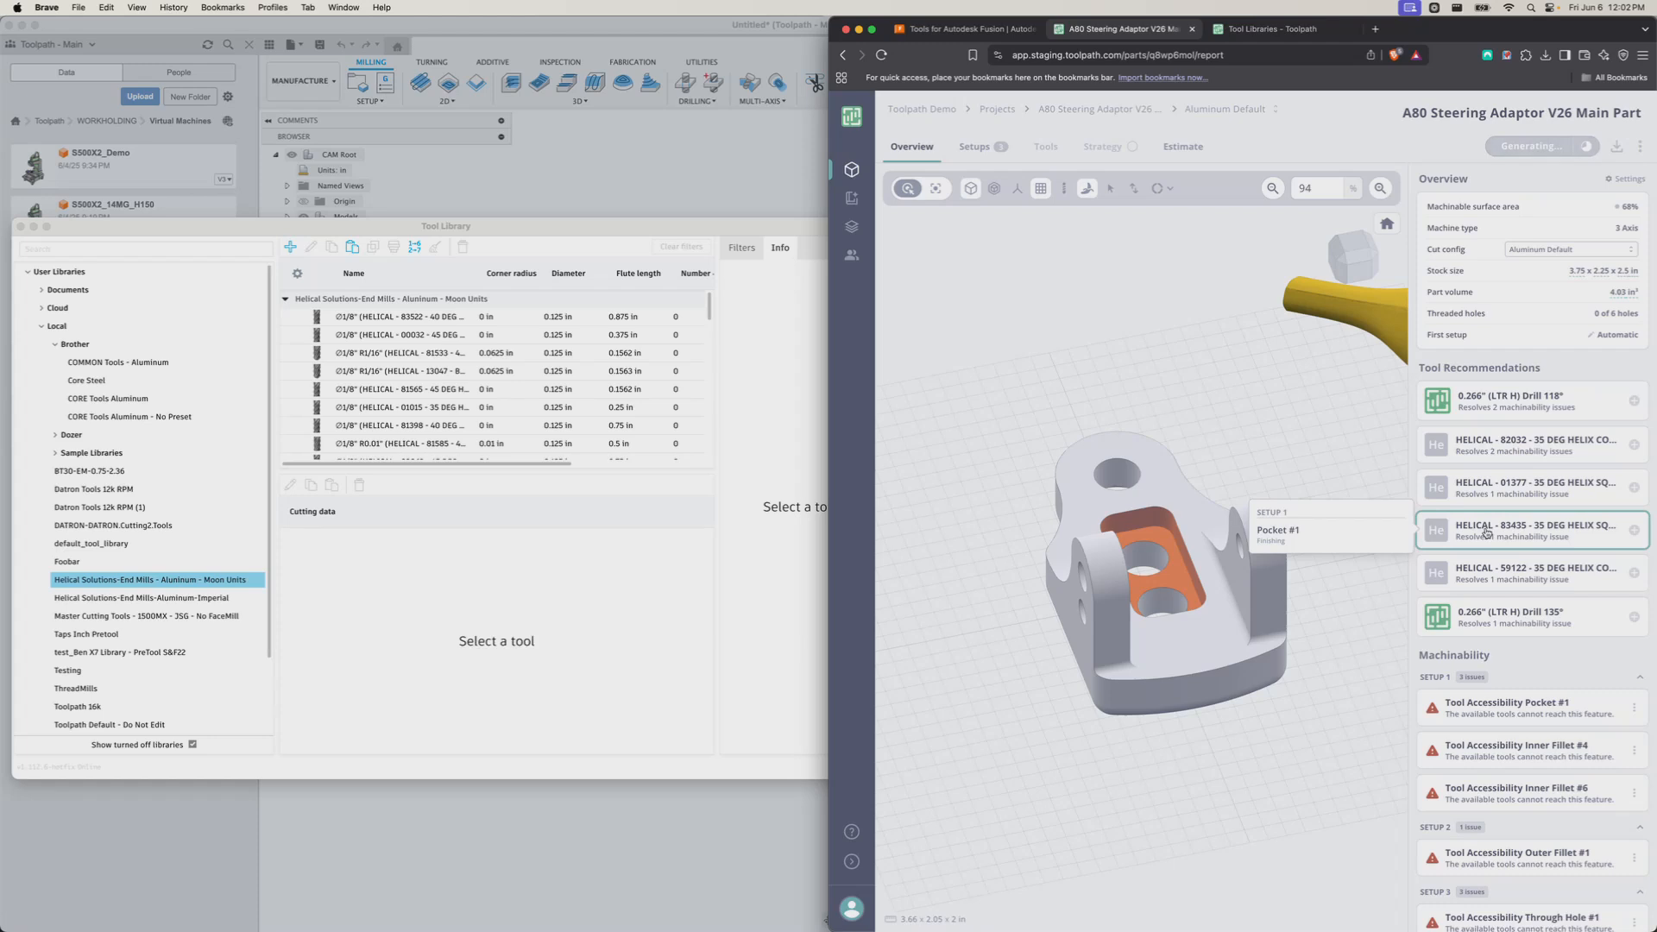
left_click(1500, 574)
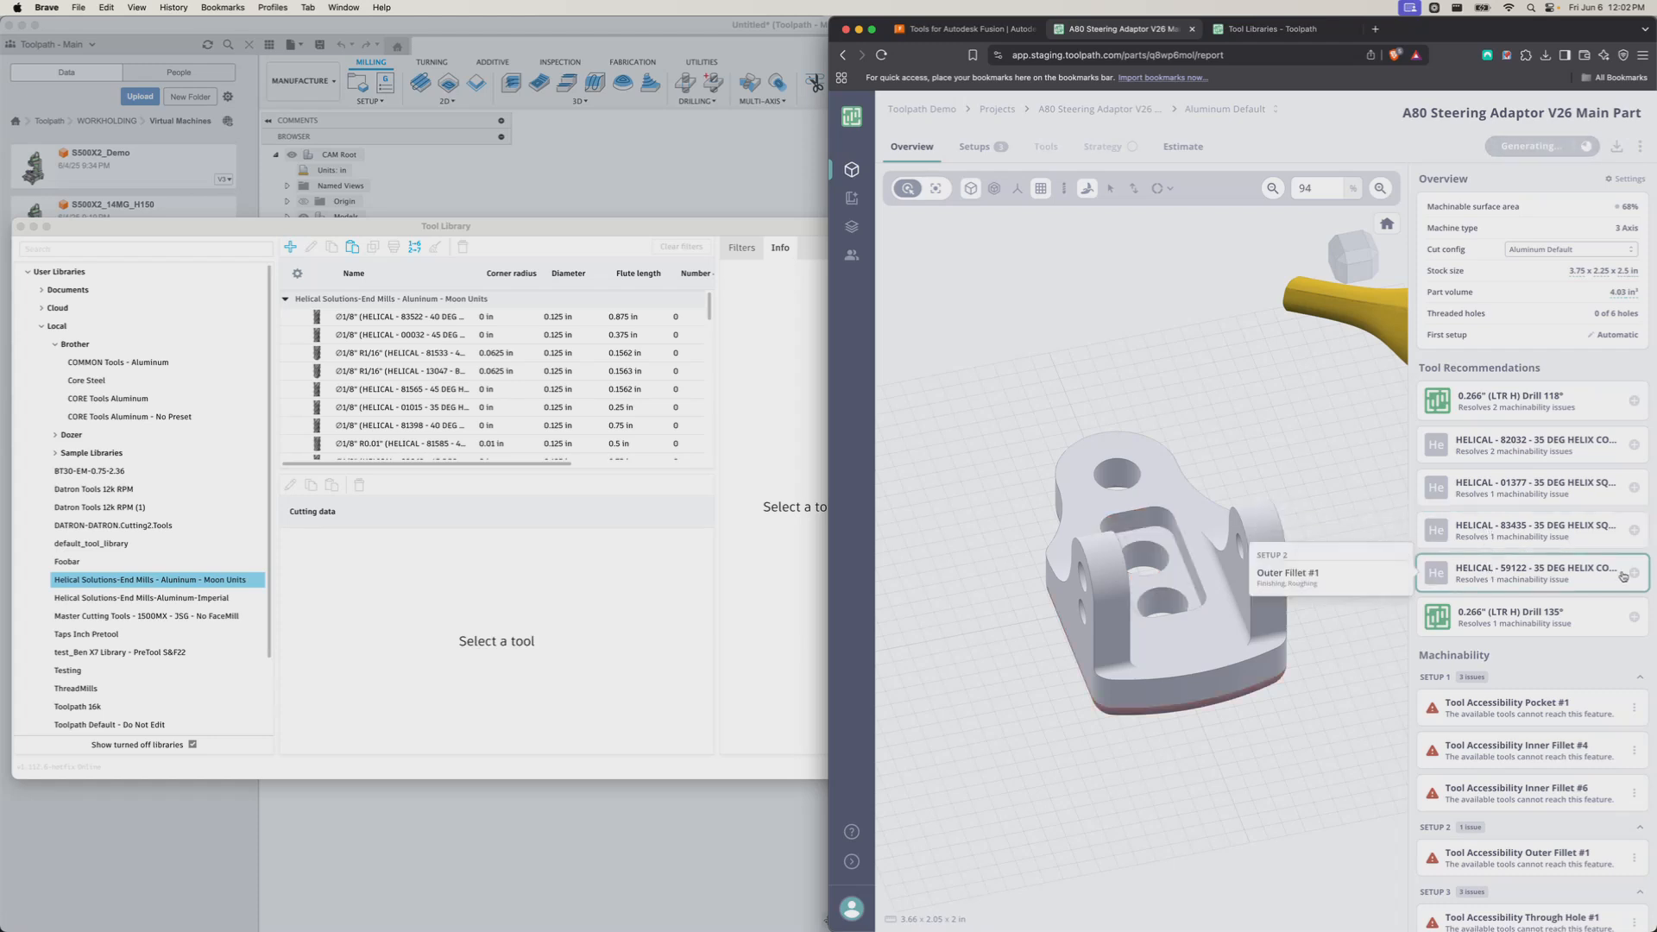
Review the details of the recommended HELICAL - 59122 corner radius end mill and close them.
left_click(1594, 572)
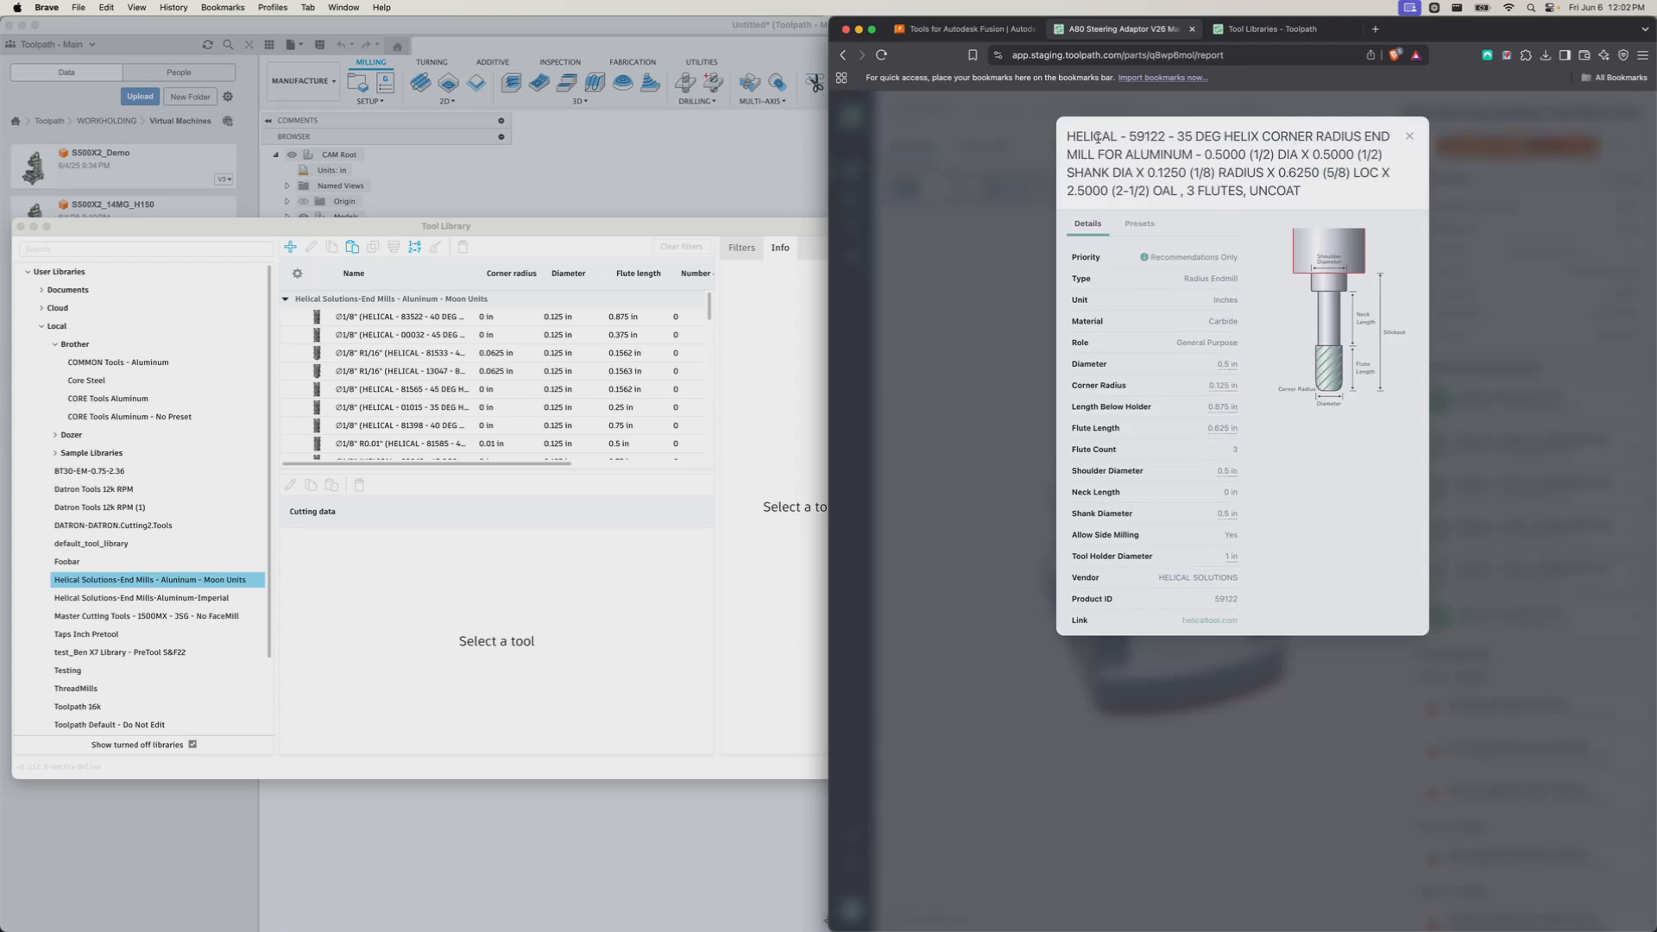
left_click_drag(1097, 138, 1243, 155)
left_click(1193, 184)
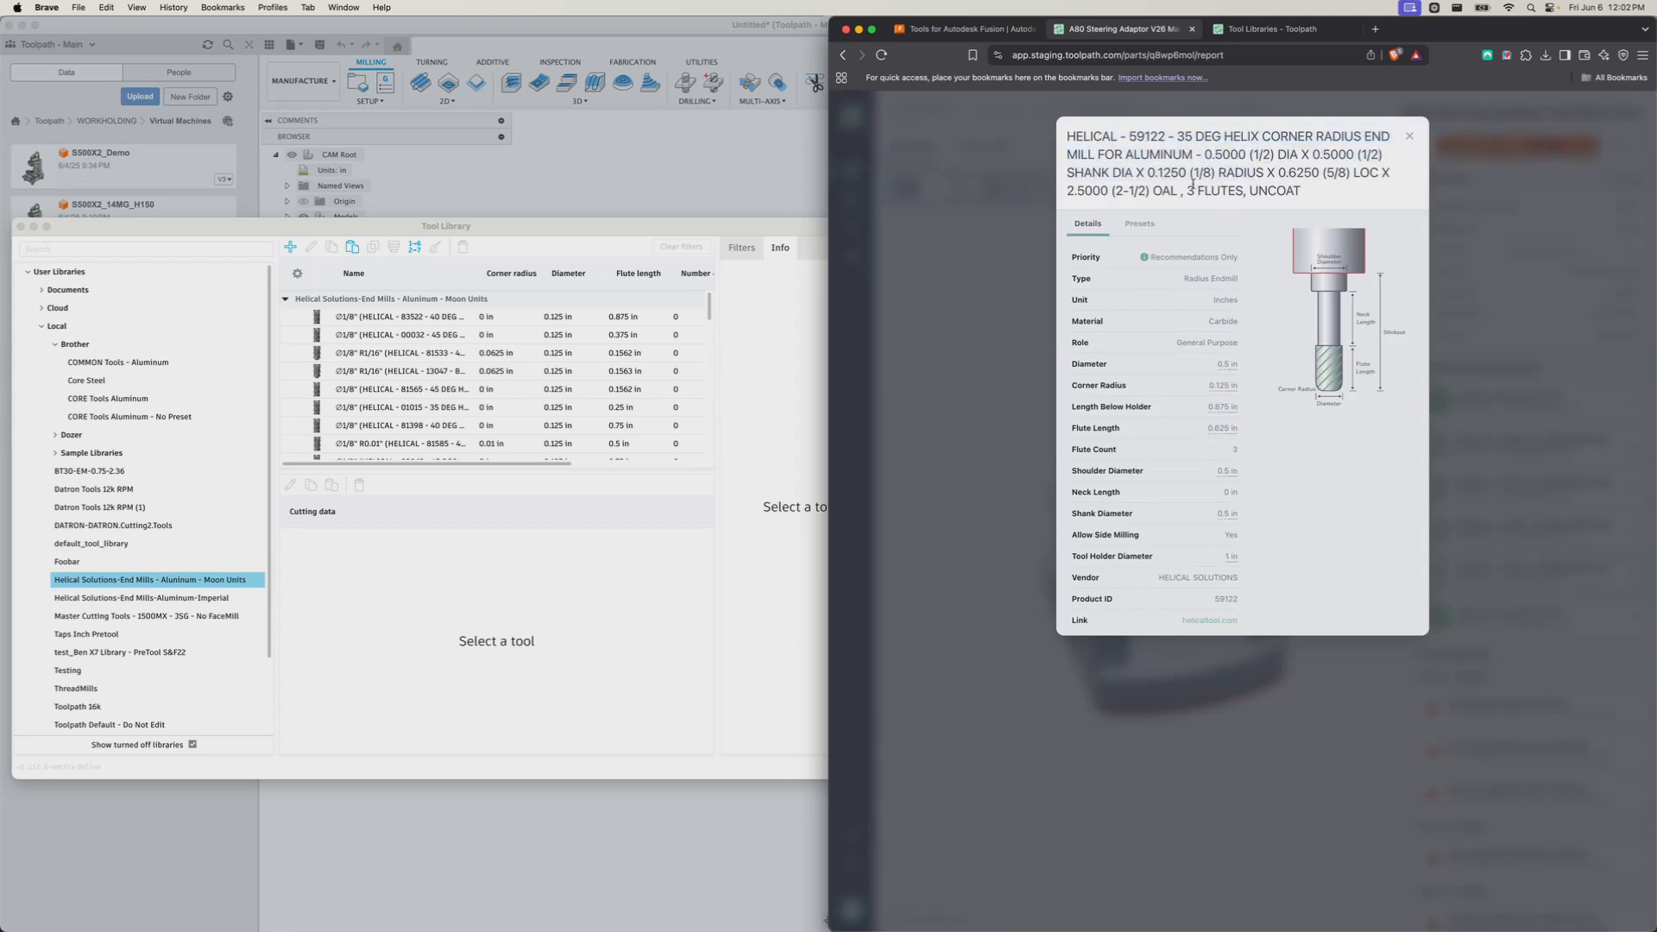
left_click(1409, 136)
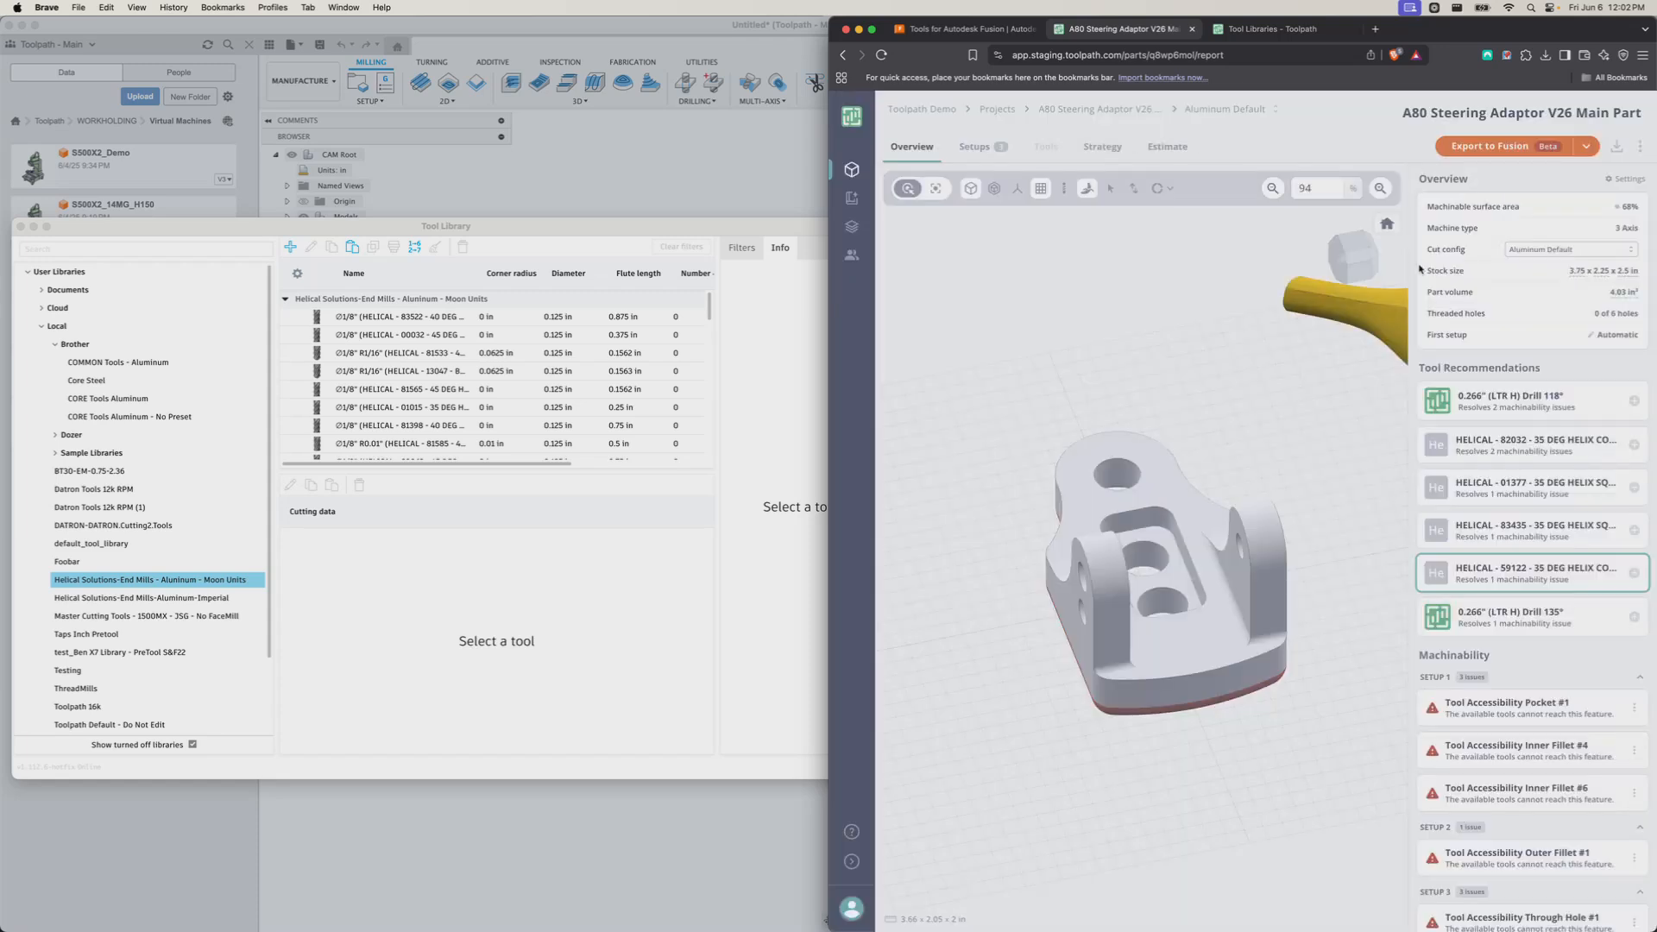
Review the details of the recommended HELICAL - 82032 corner radius end mill, including its radius and coating.
left_click(1482, 537)
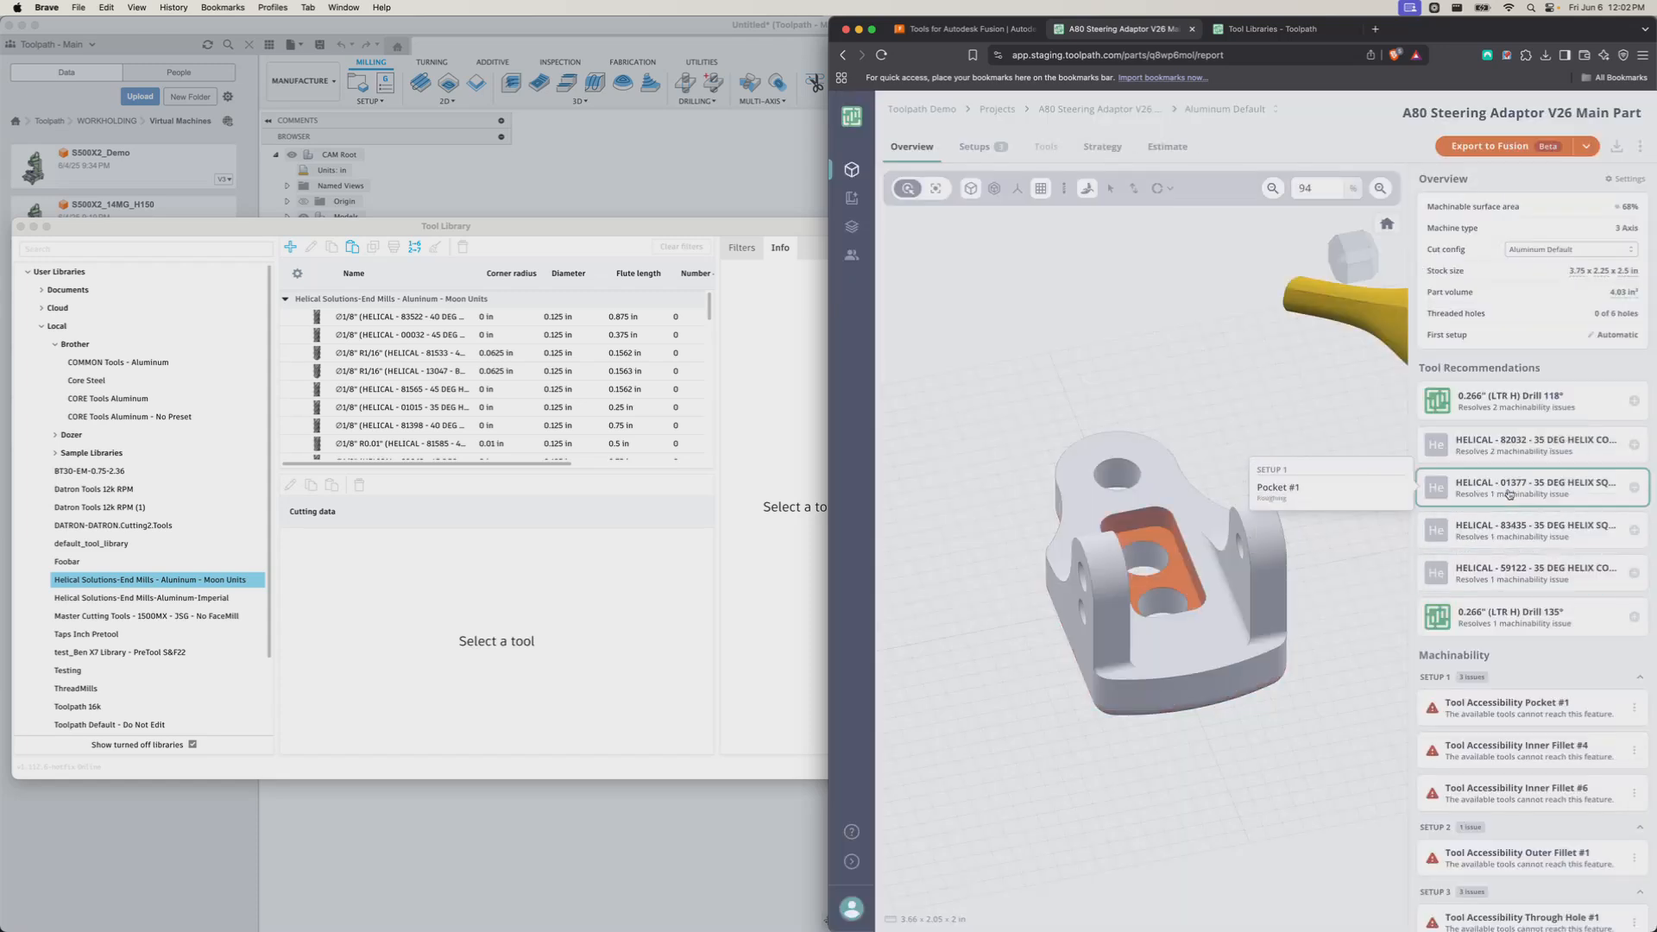
left_click(1518, 453)
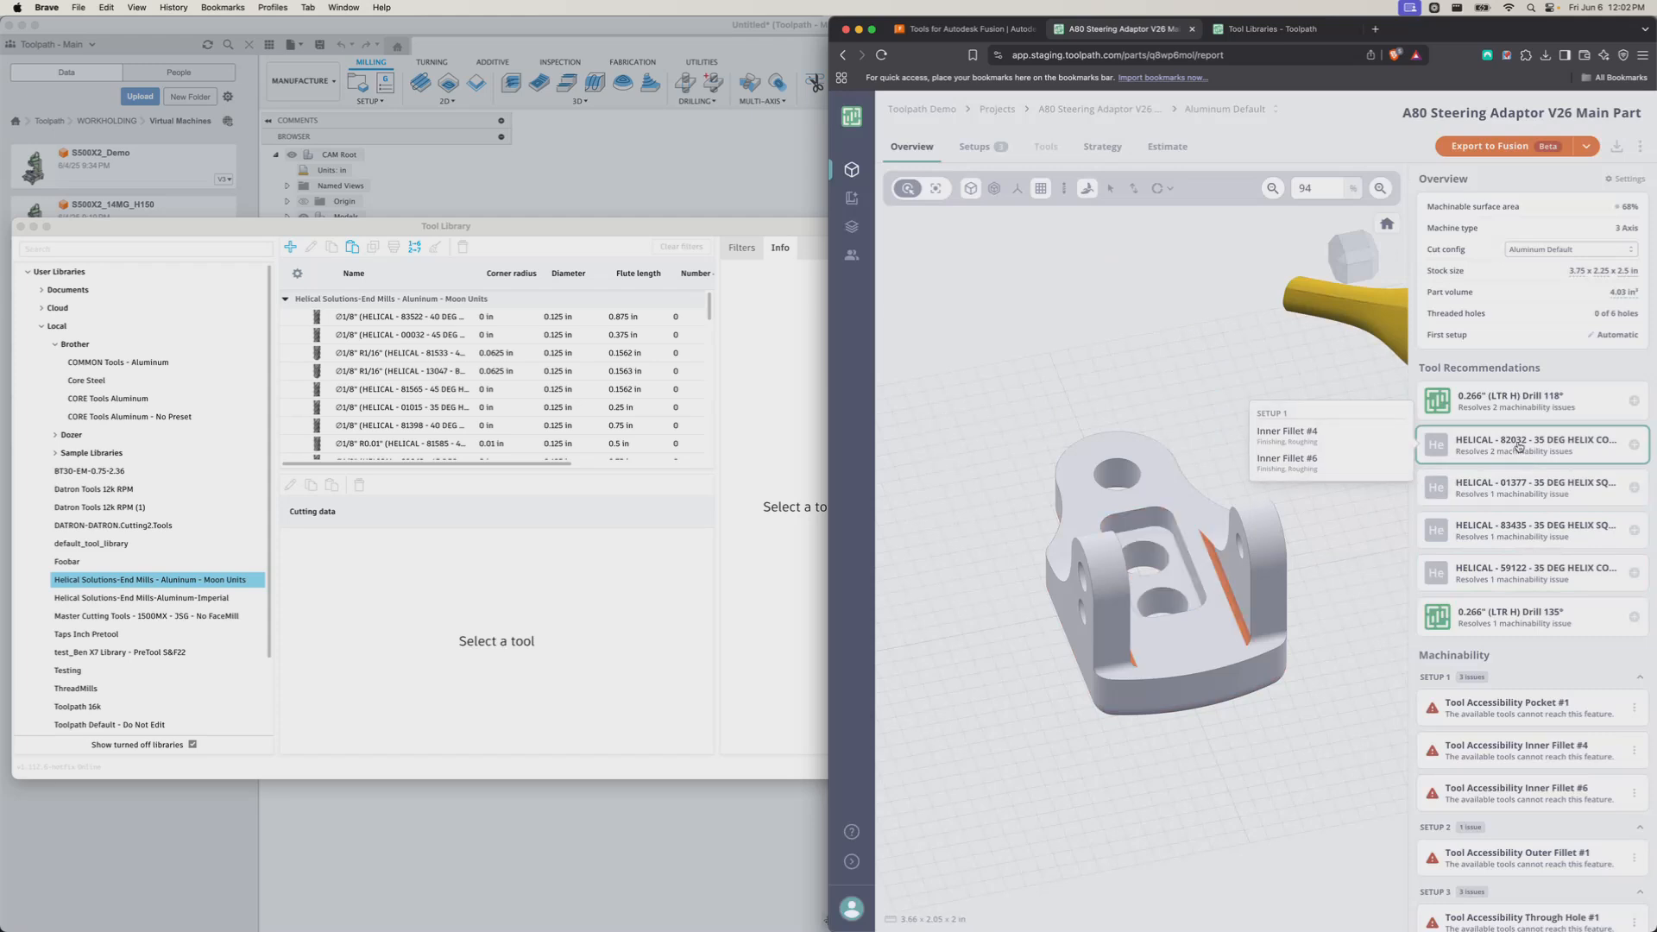
left_click(1498, 443)
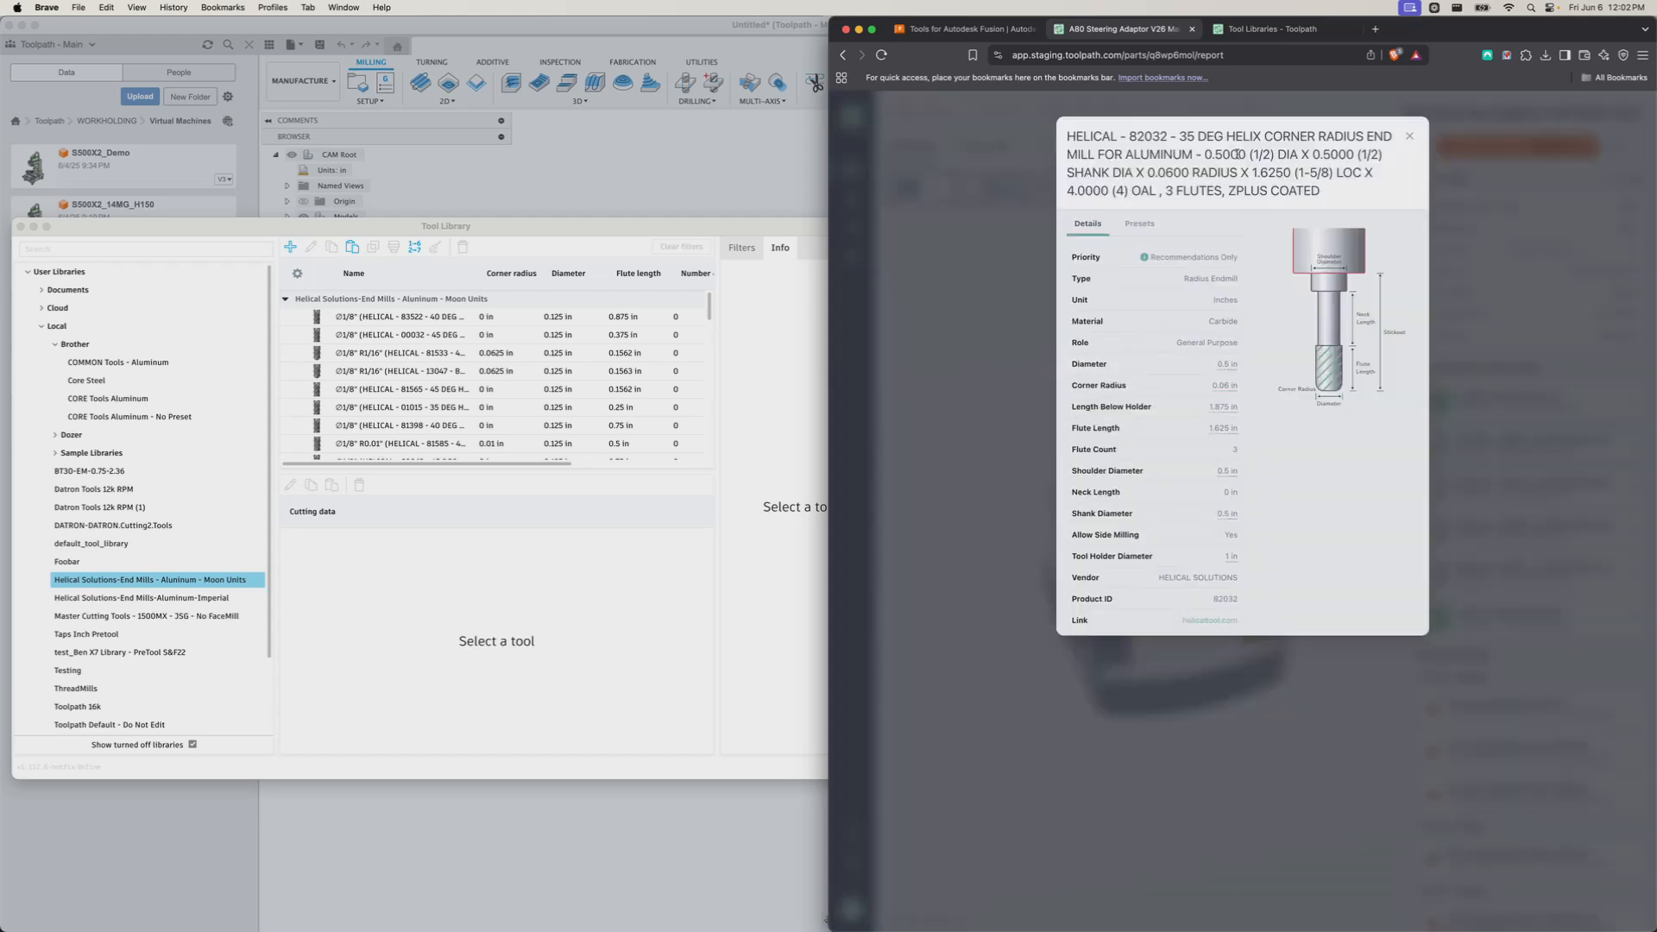
left_click_drag(1156, 165, 1258, 168)
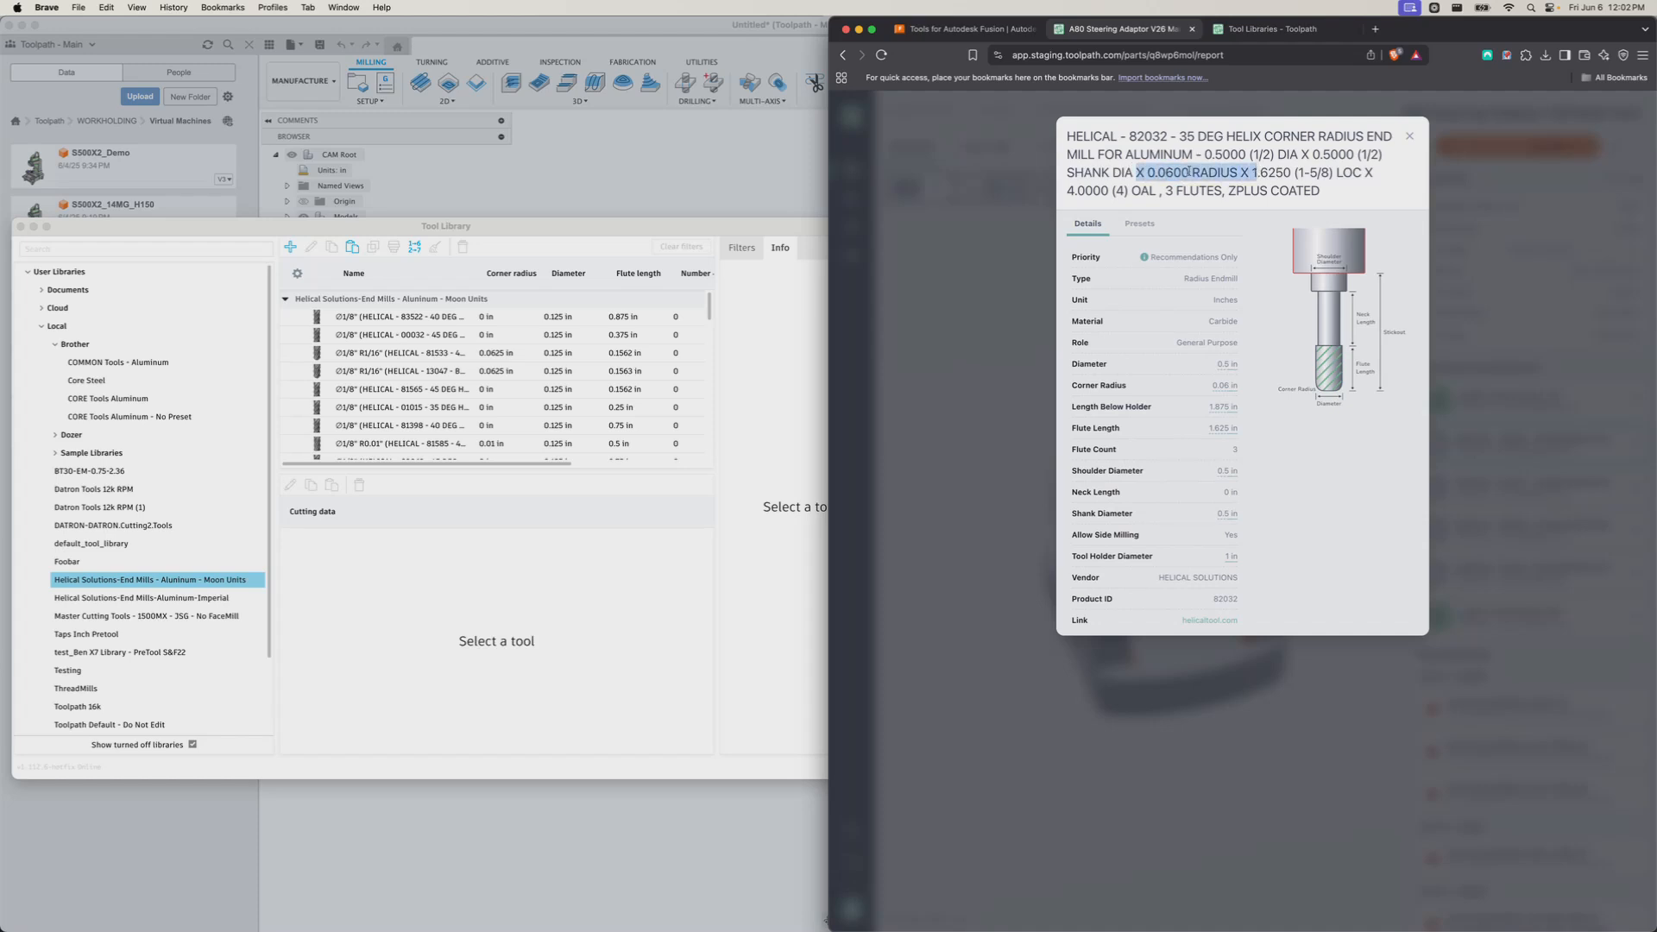
left_click(1169, 183)
left_click_drag(1321, 192, 1218, 187)
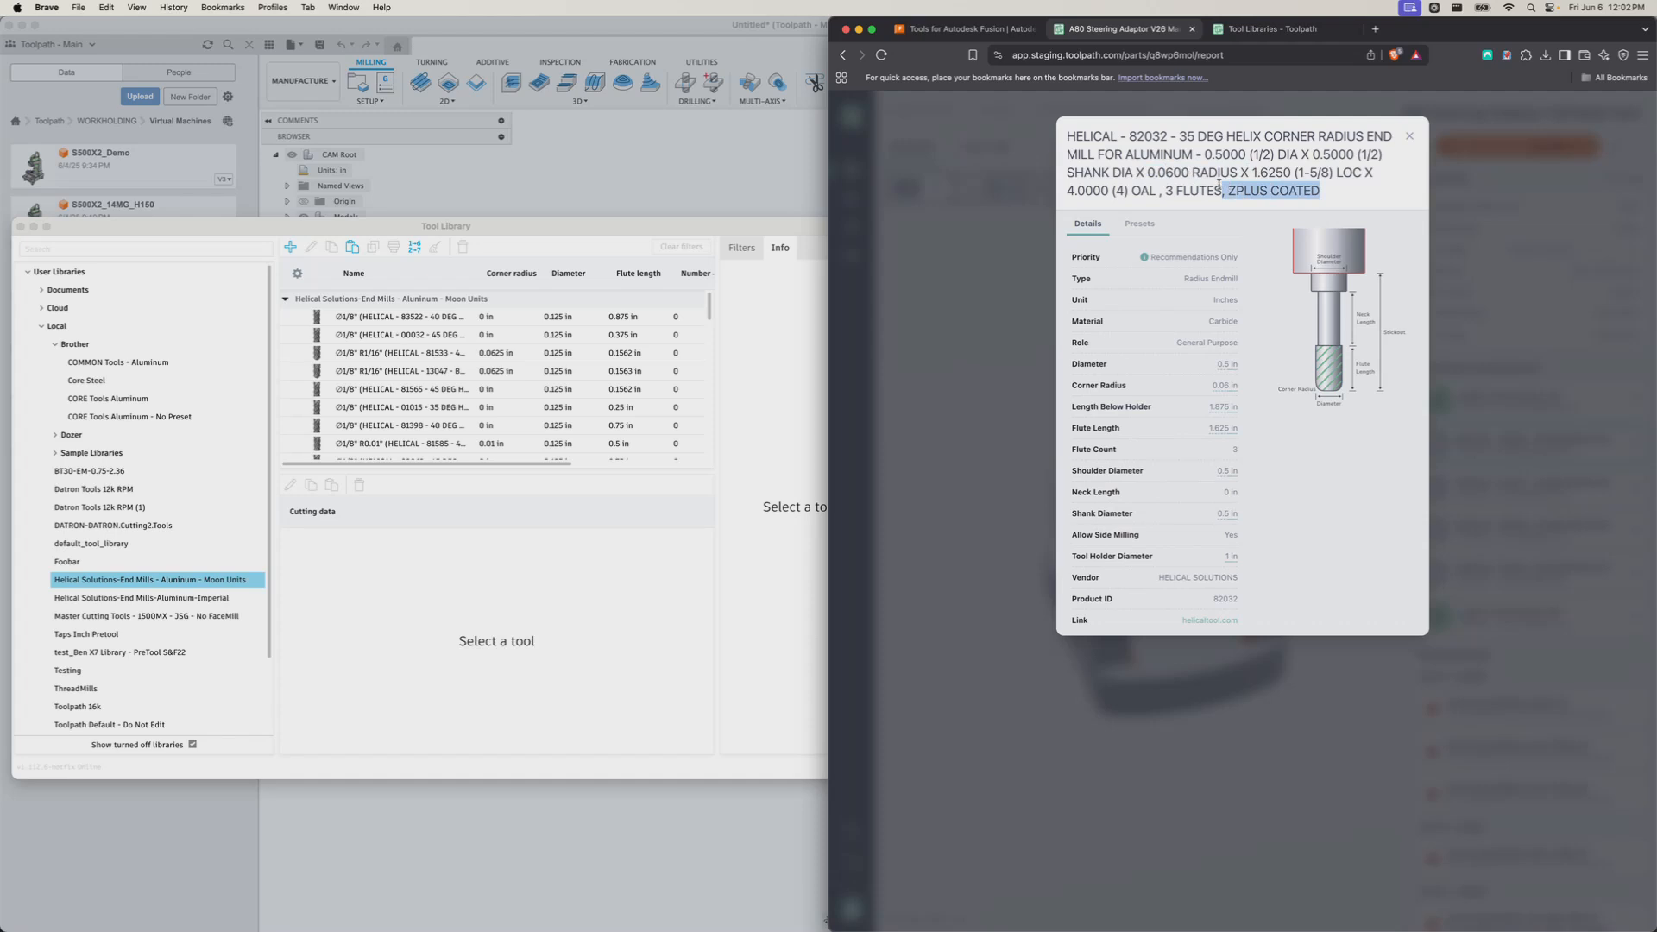
left_click(1267, 192)
left_click(1410, 135)
Hide the banana size reference from the part view.
mouse_move(1543, 478)
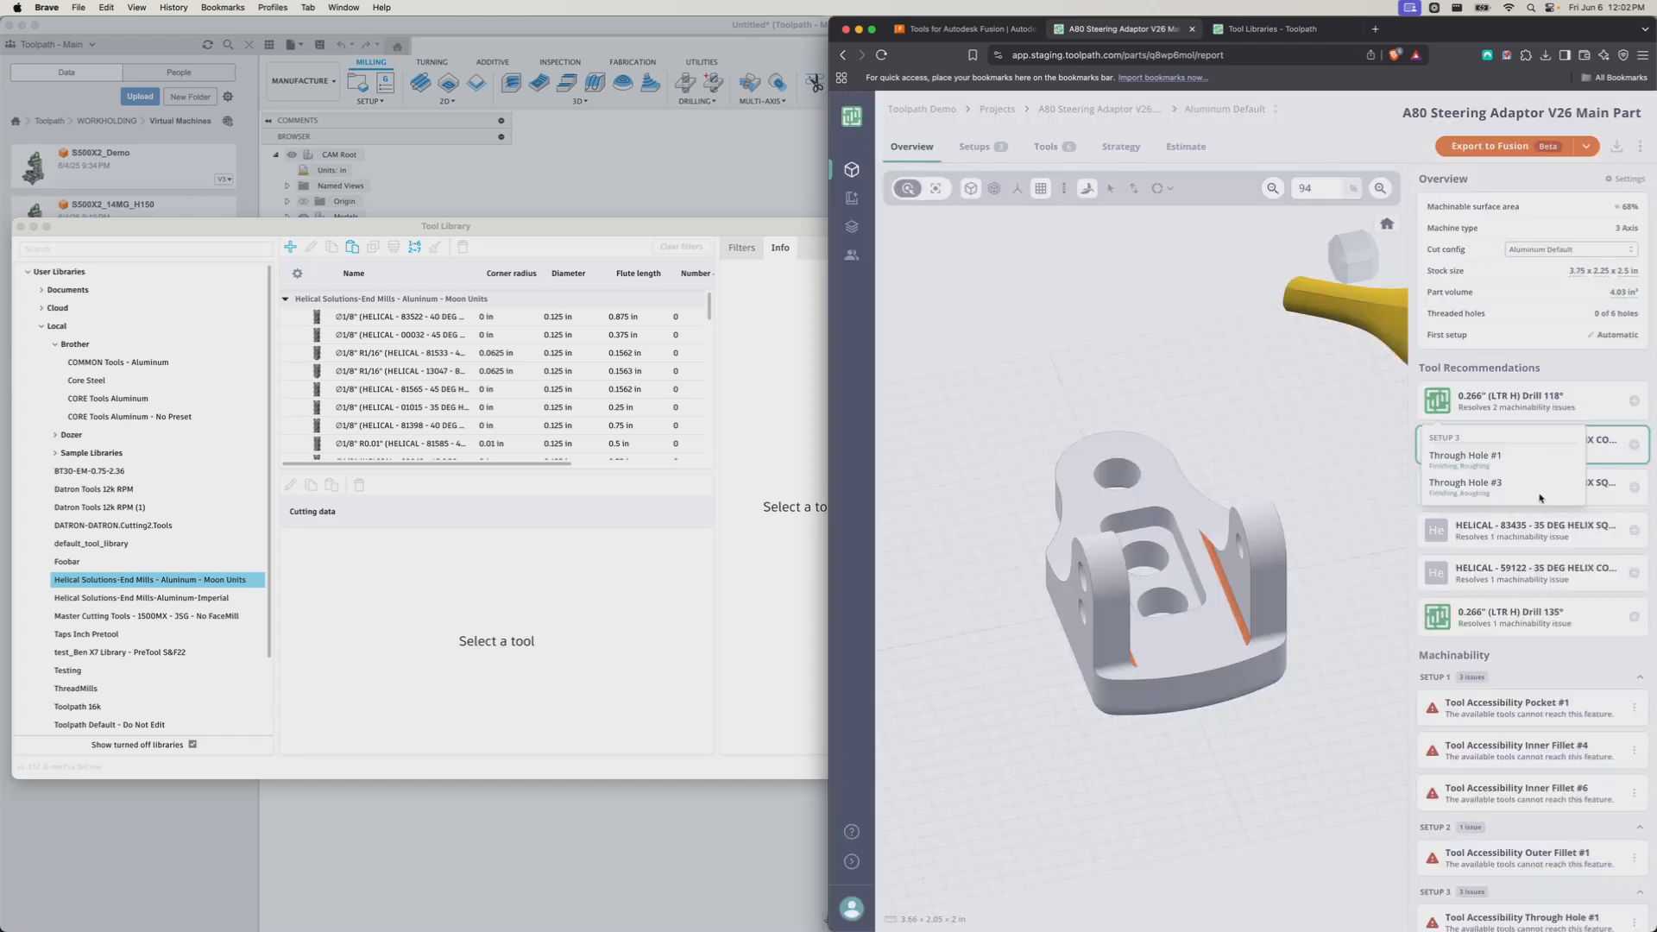
mouse_move(1480, 425)
left_click_drag(1227, 484, 1315, 449)
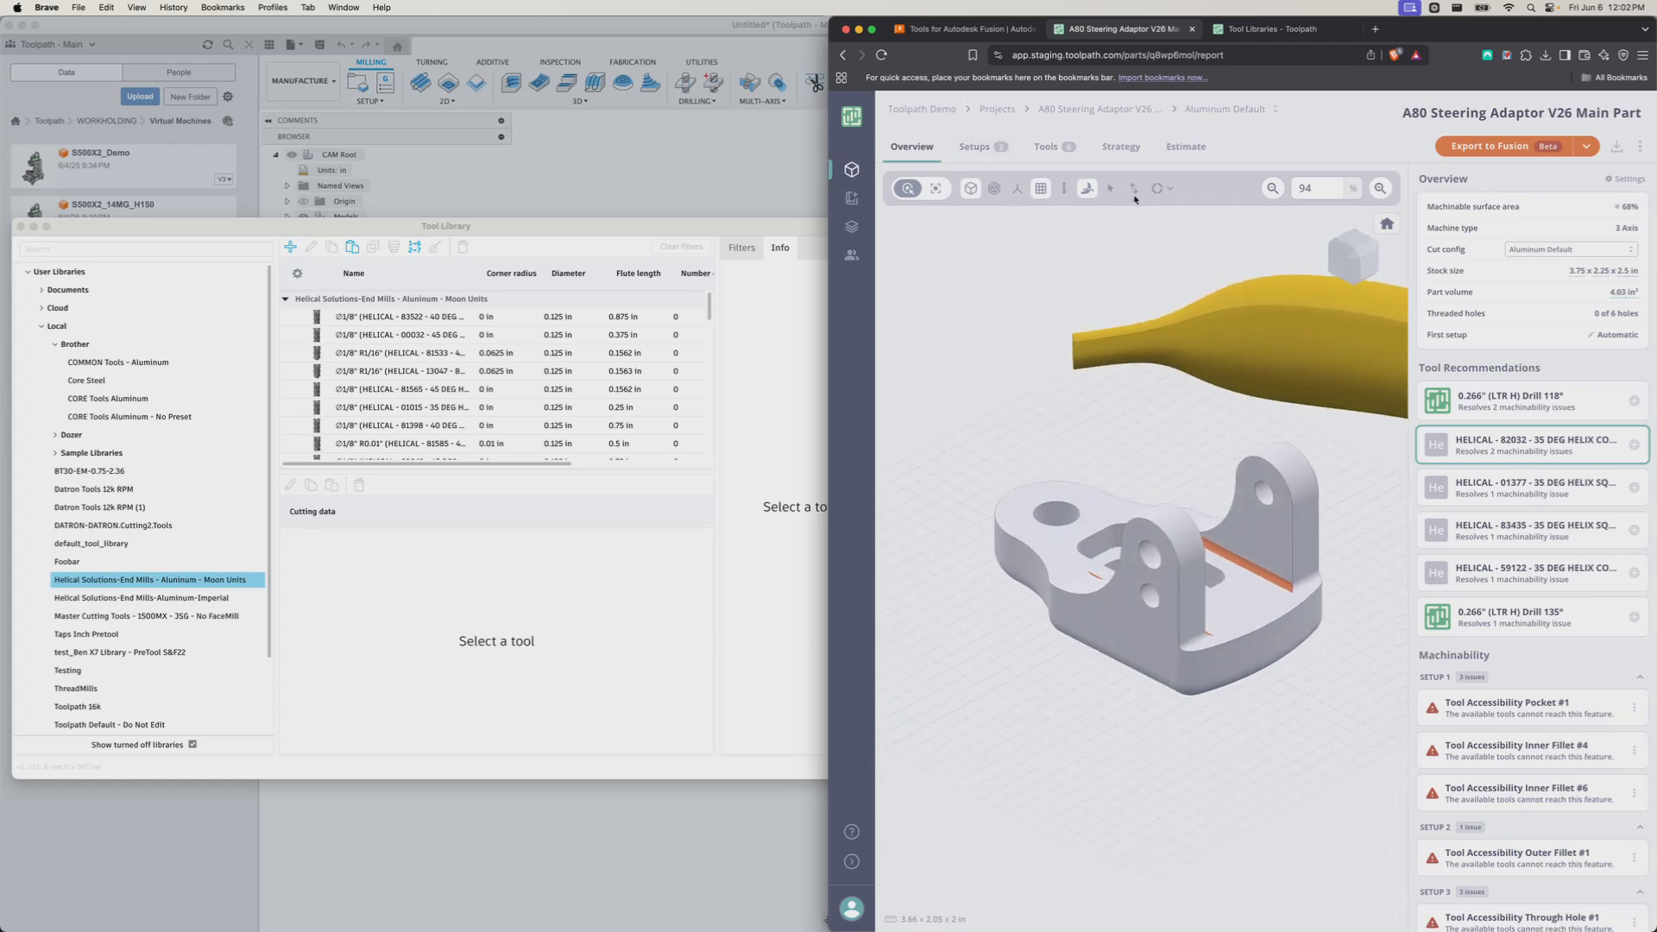
left_click(1087, 188)
left_click_drag(1177, 488, 1162, 519)
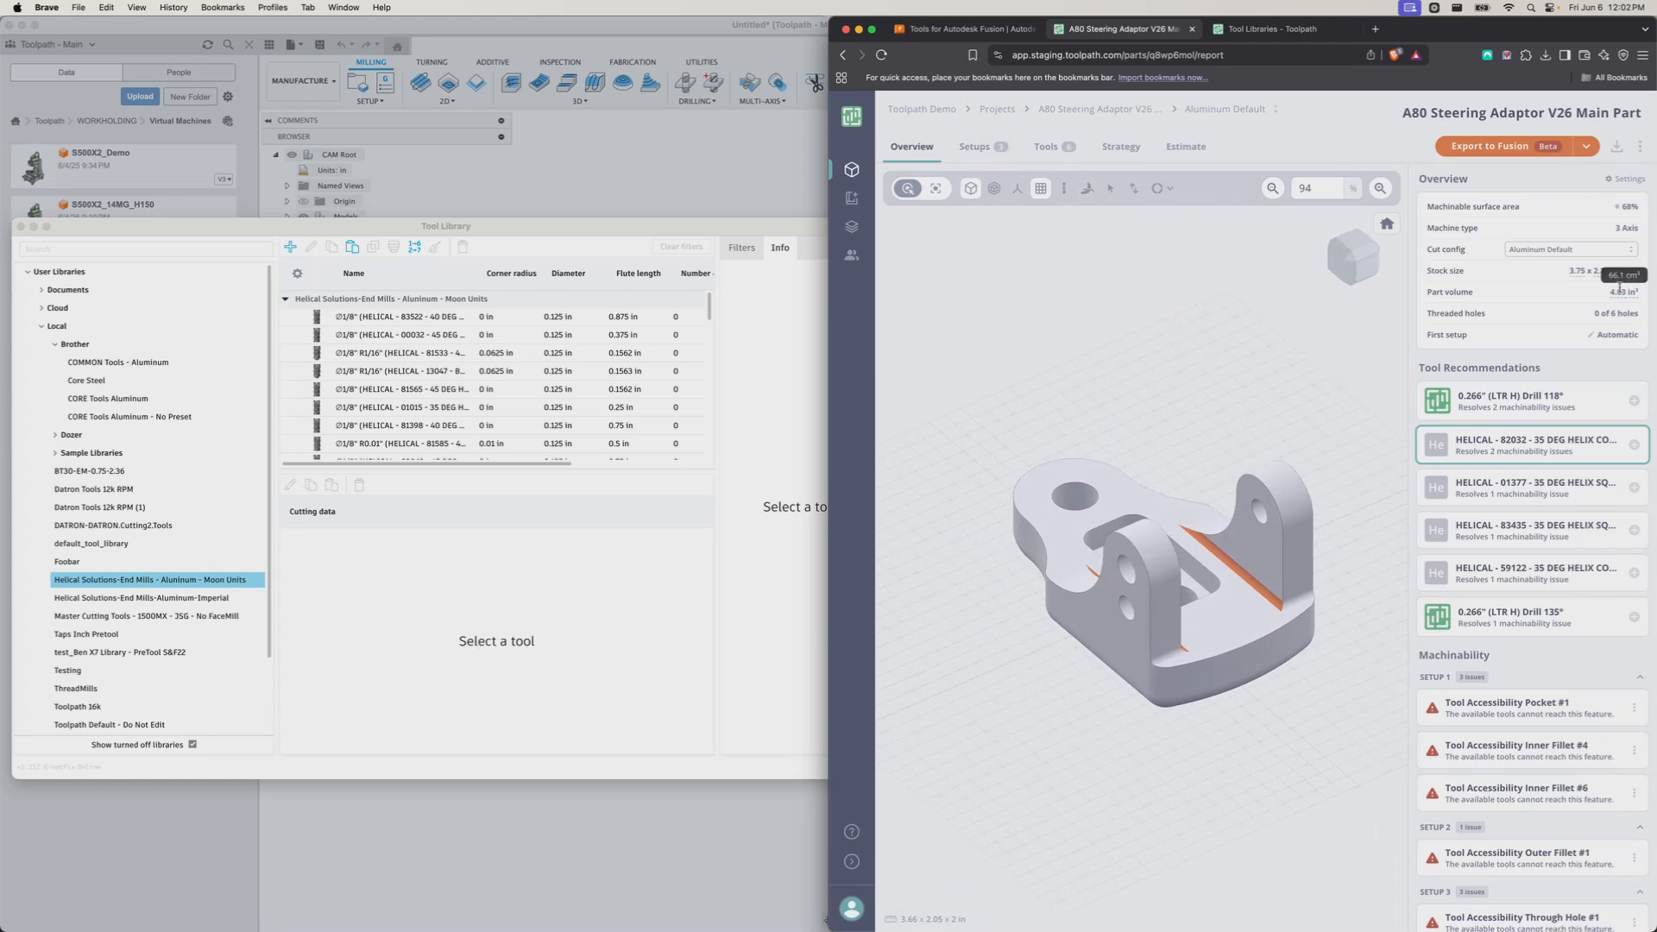
Accept the recommended 0.266" (LTR H) Drill 118° and the HELICAL 82032, 01377, 83435 and 59122 end mills, and regenerate the part report.
left_click(1634, 401)
left_click(1634, 443)
left_click(1634, 486)
left_click(1634, 530)
left_click(1634, 572)
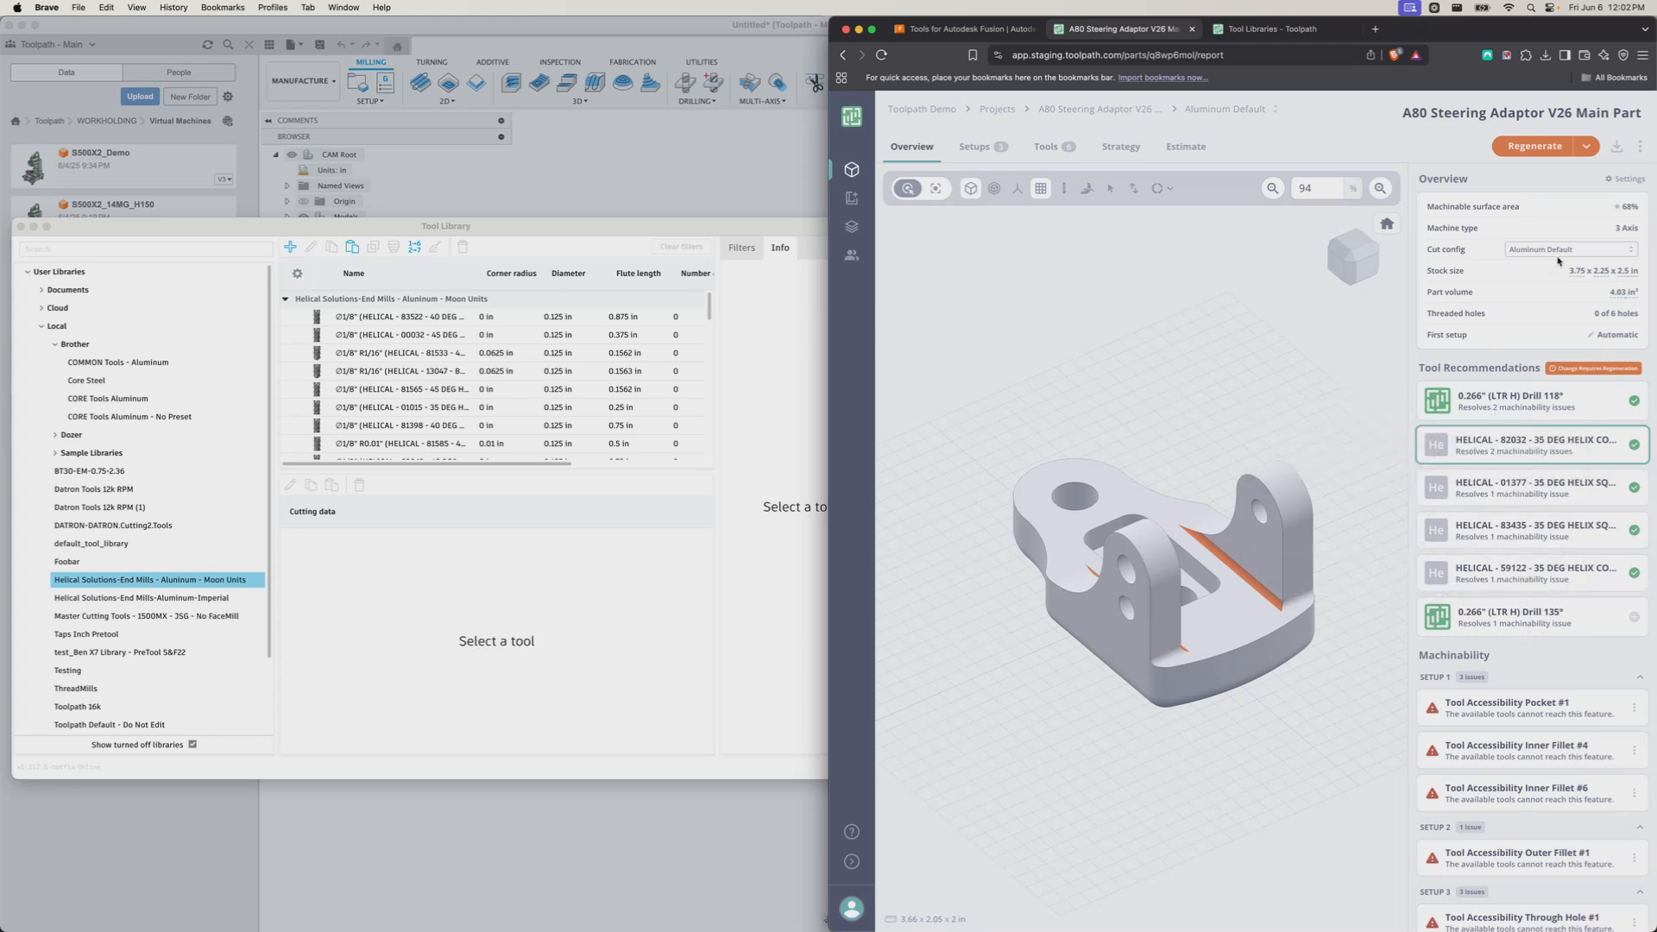
left_click(1536, 147)
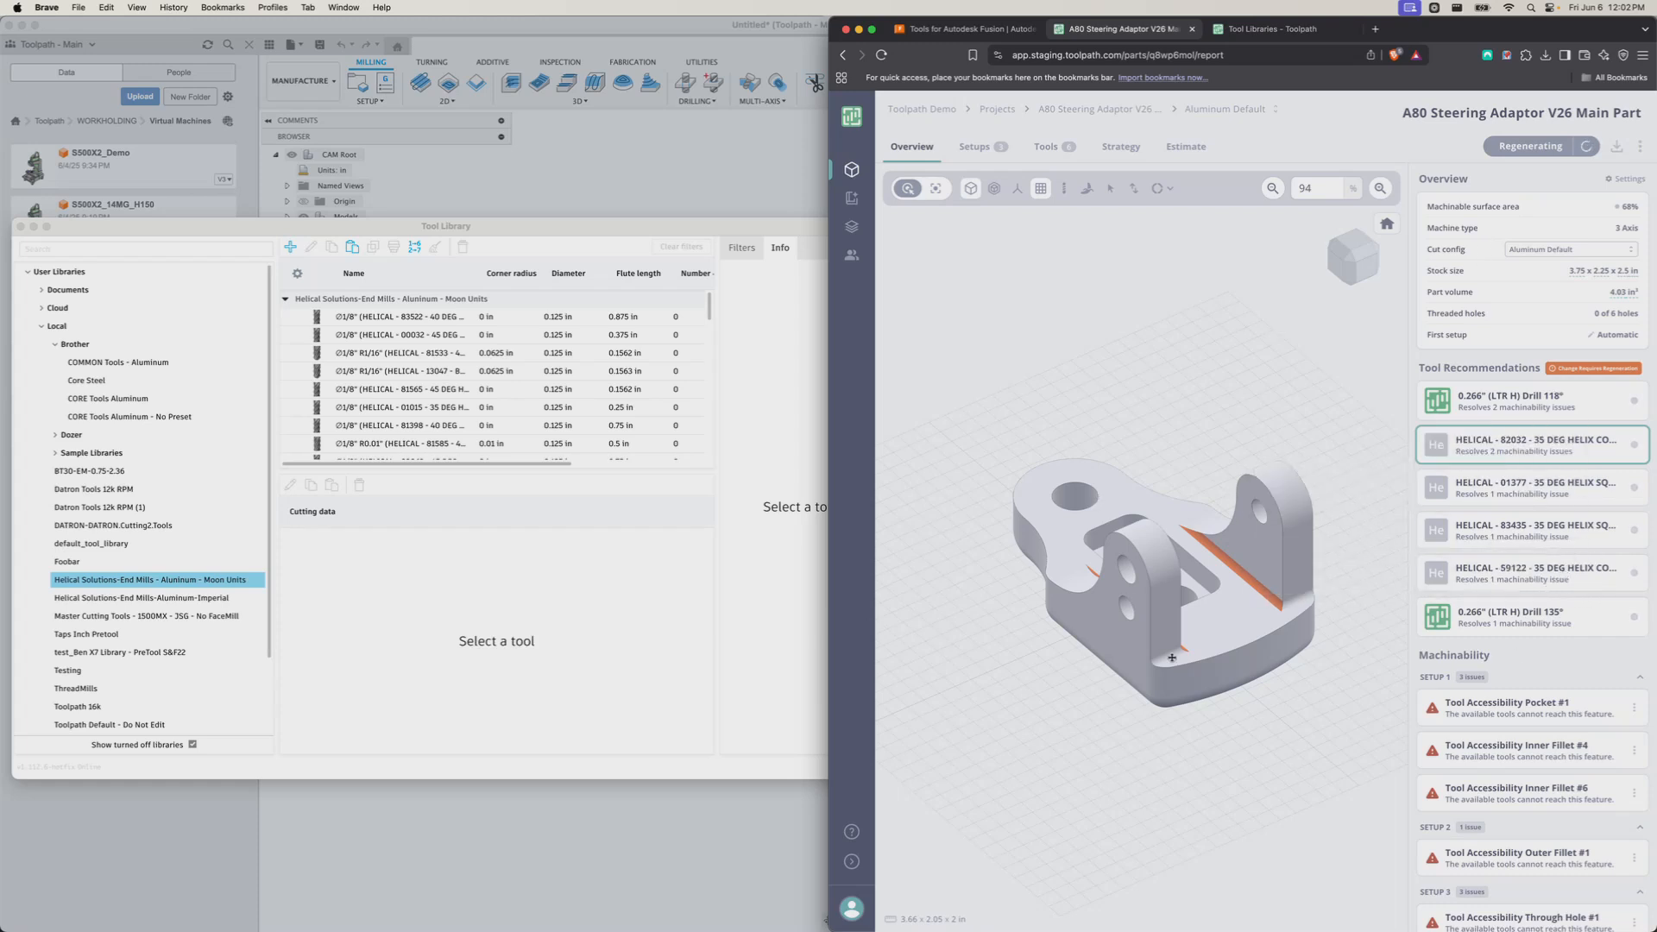
left_click_drag(1245, 640, 1299, 594)
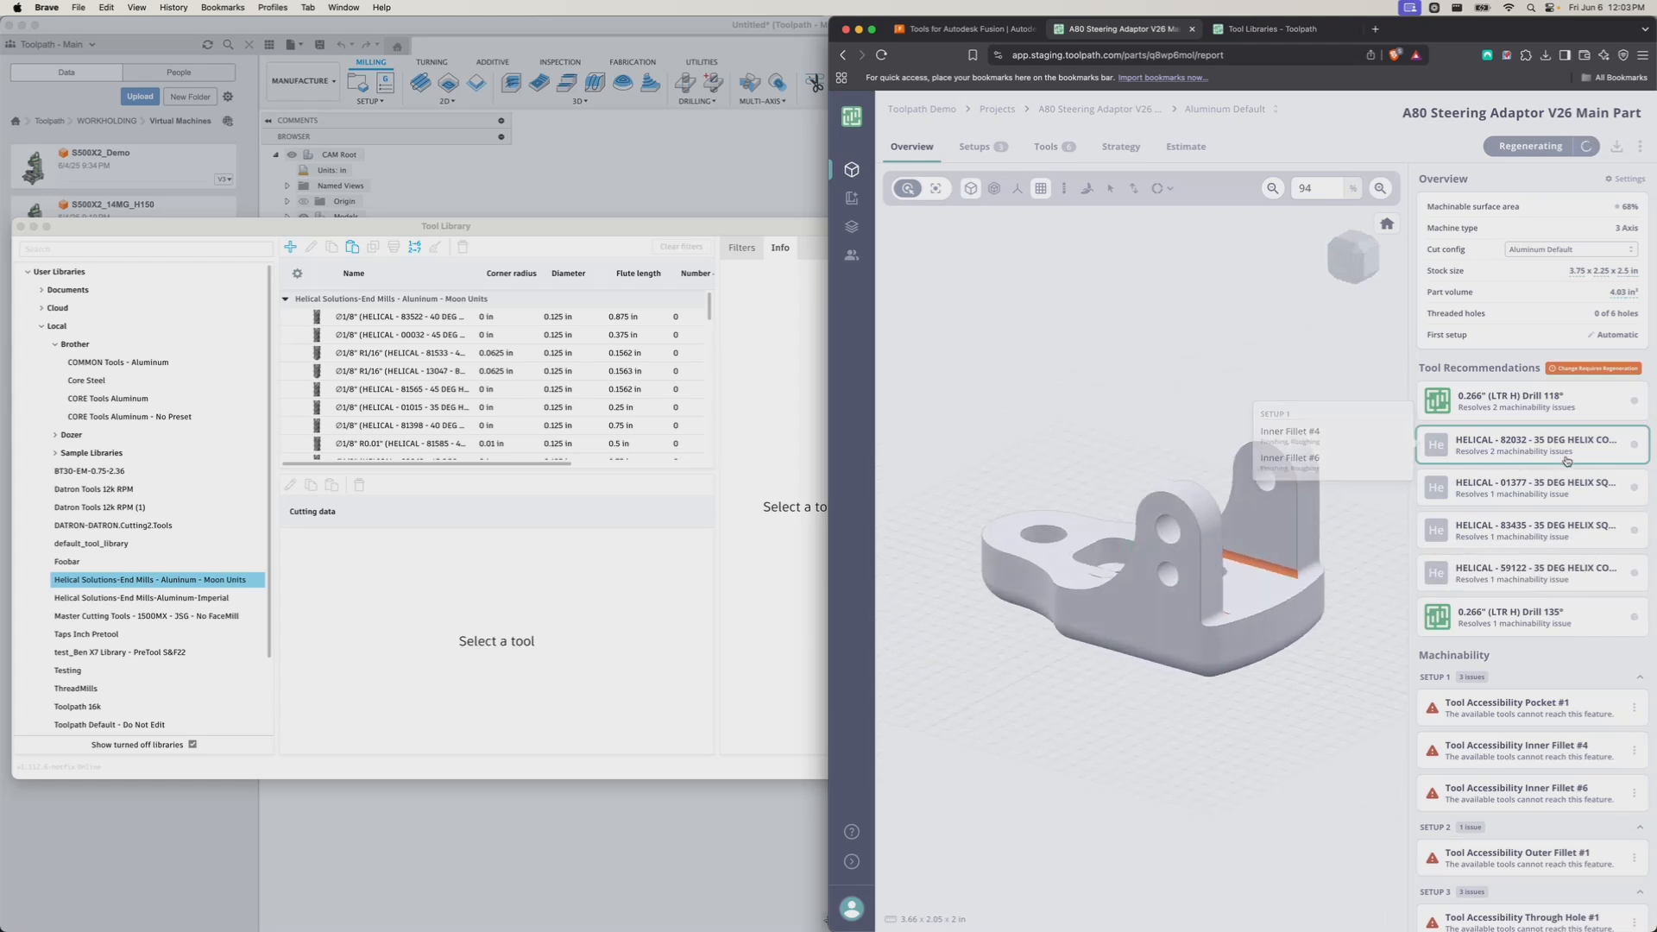